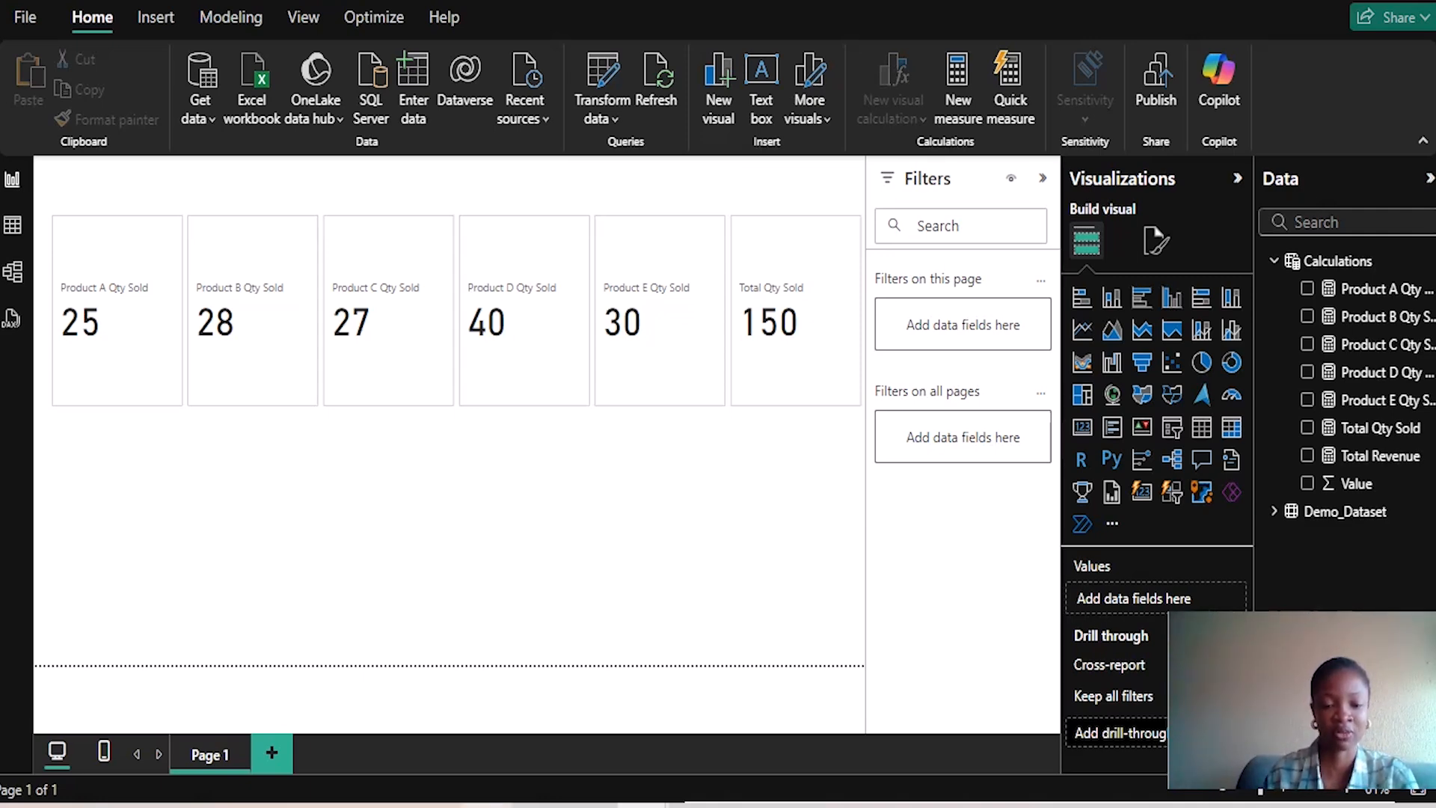
{"action": "left_click", "coordinate": [486, 806]}
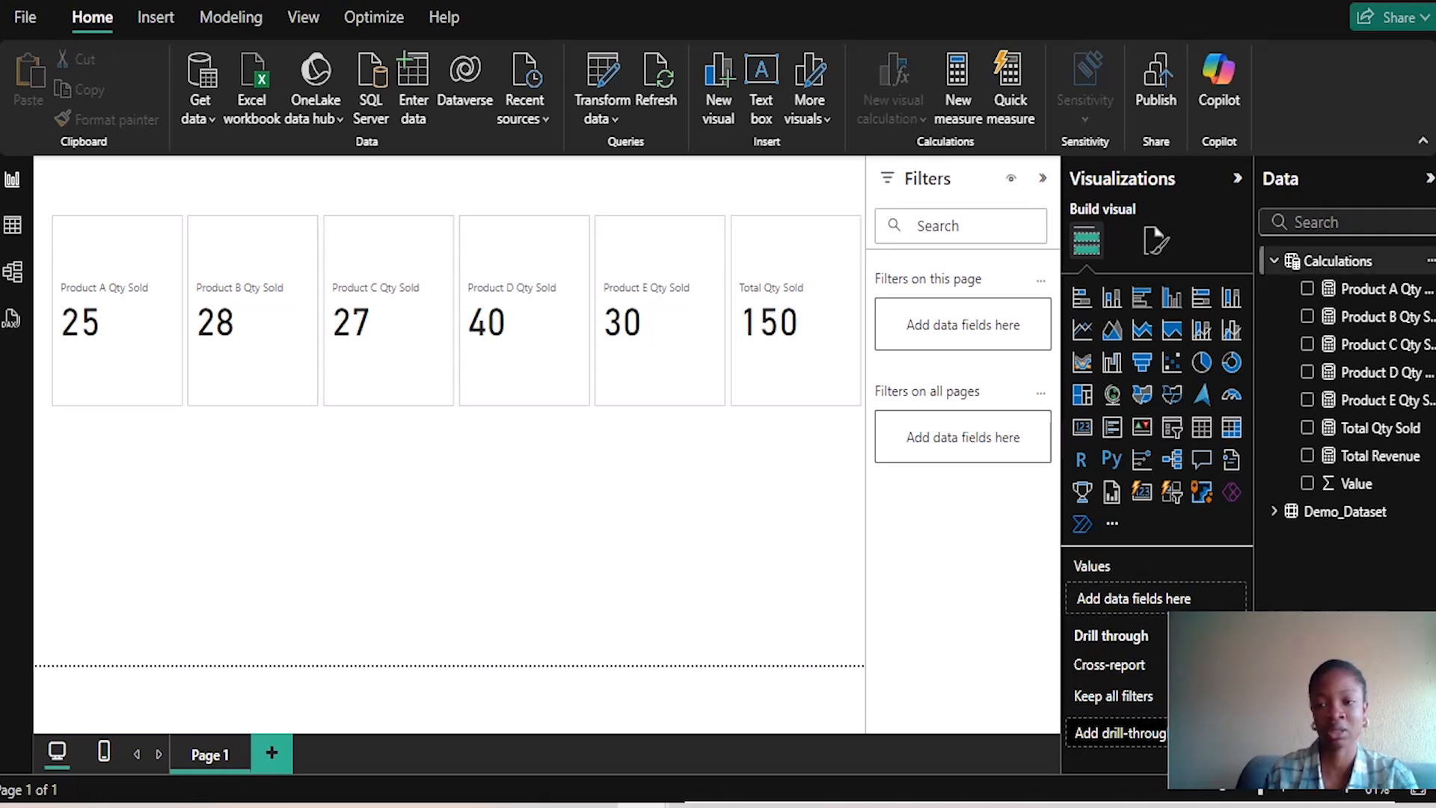
Step: Create a new measure named Avg Profit Margin in the Calculations table
{"action": "right_click", "coordinate": [1343, 261]}
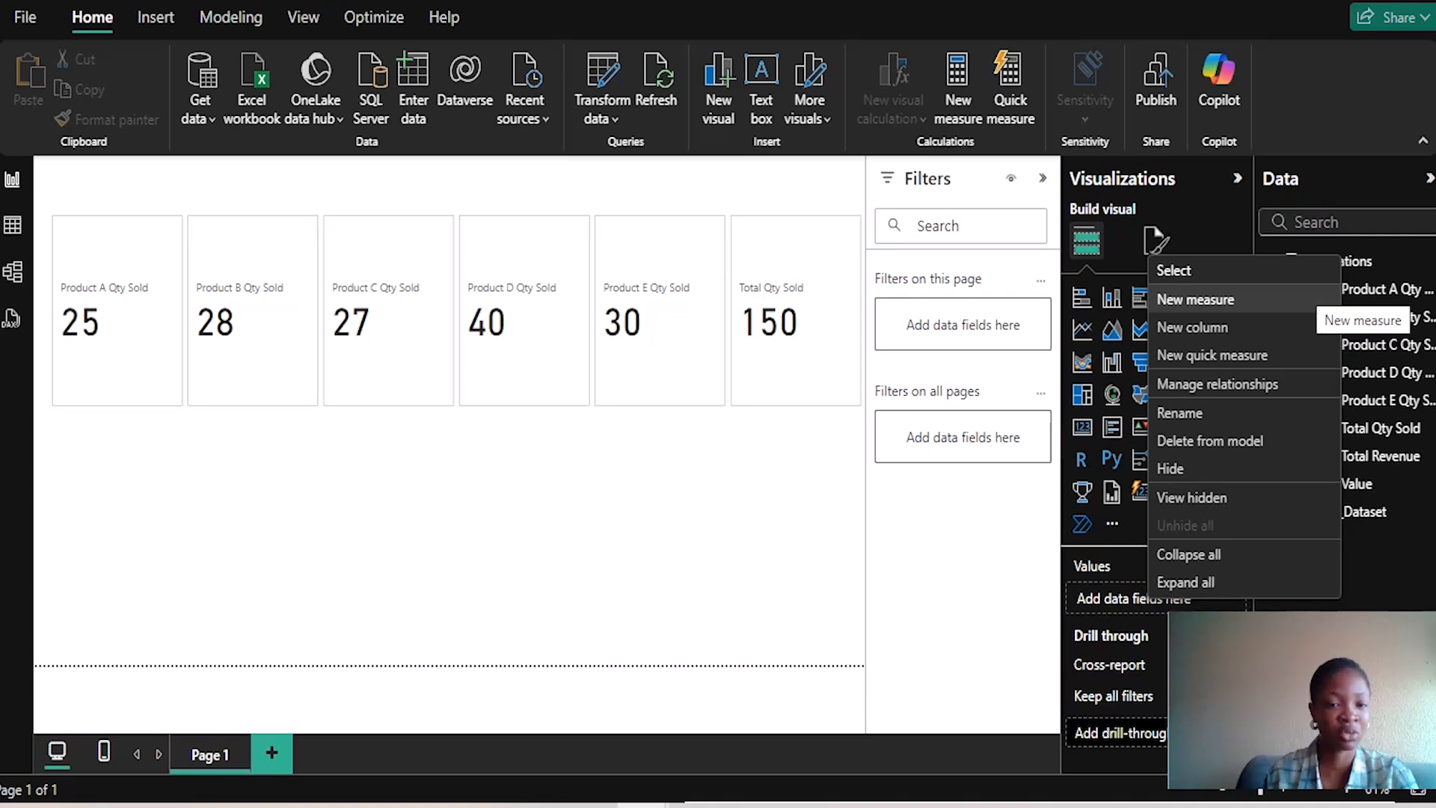
{"action": "left_click", "coordinate": [1309, 299]}
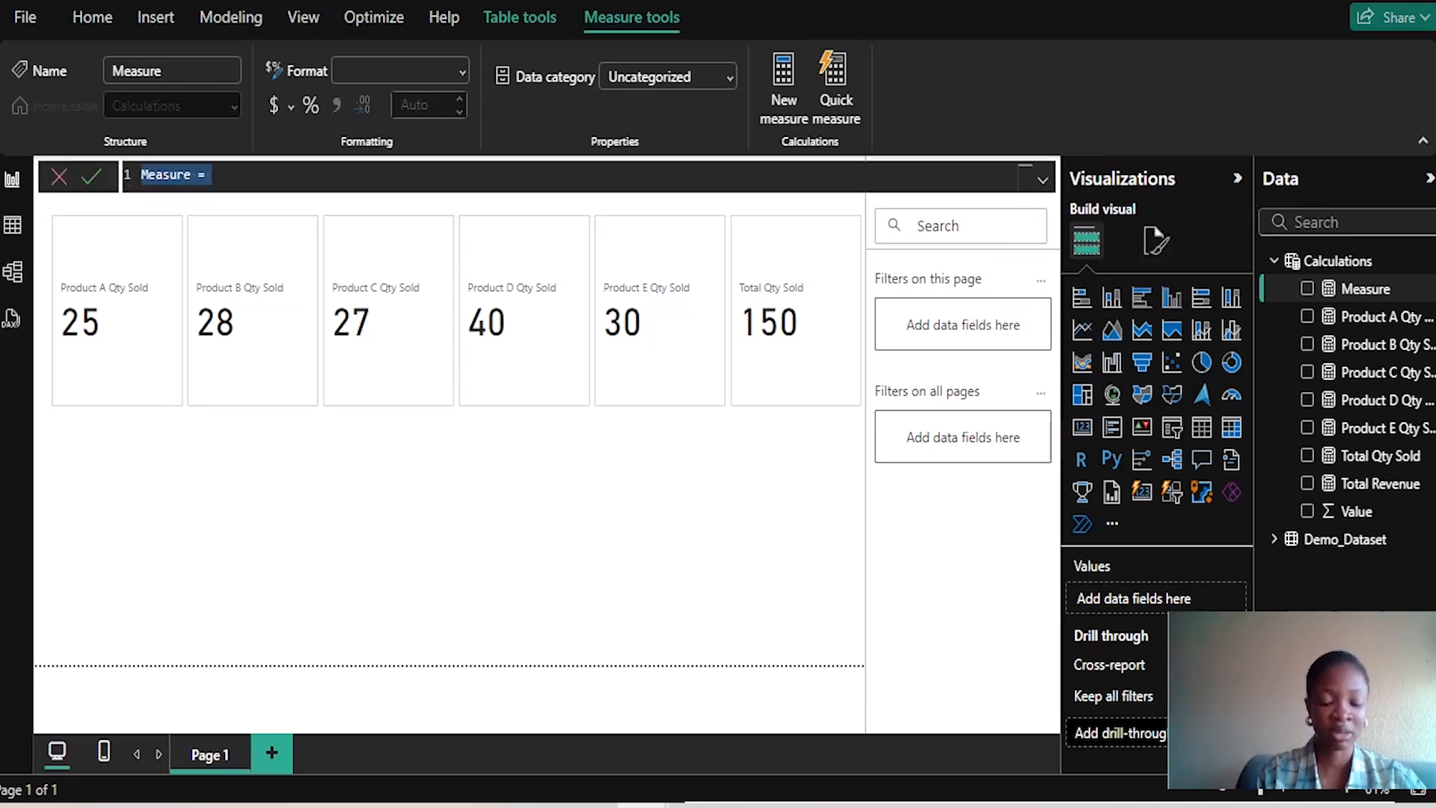
{"action": "type", "text": "Ave"}
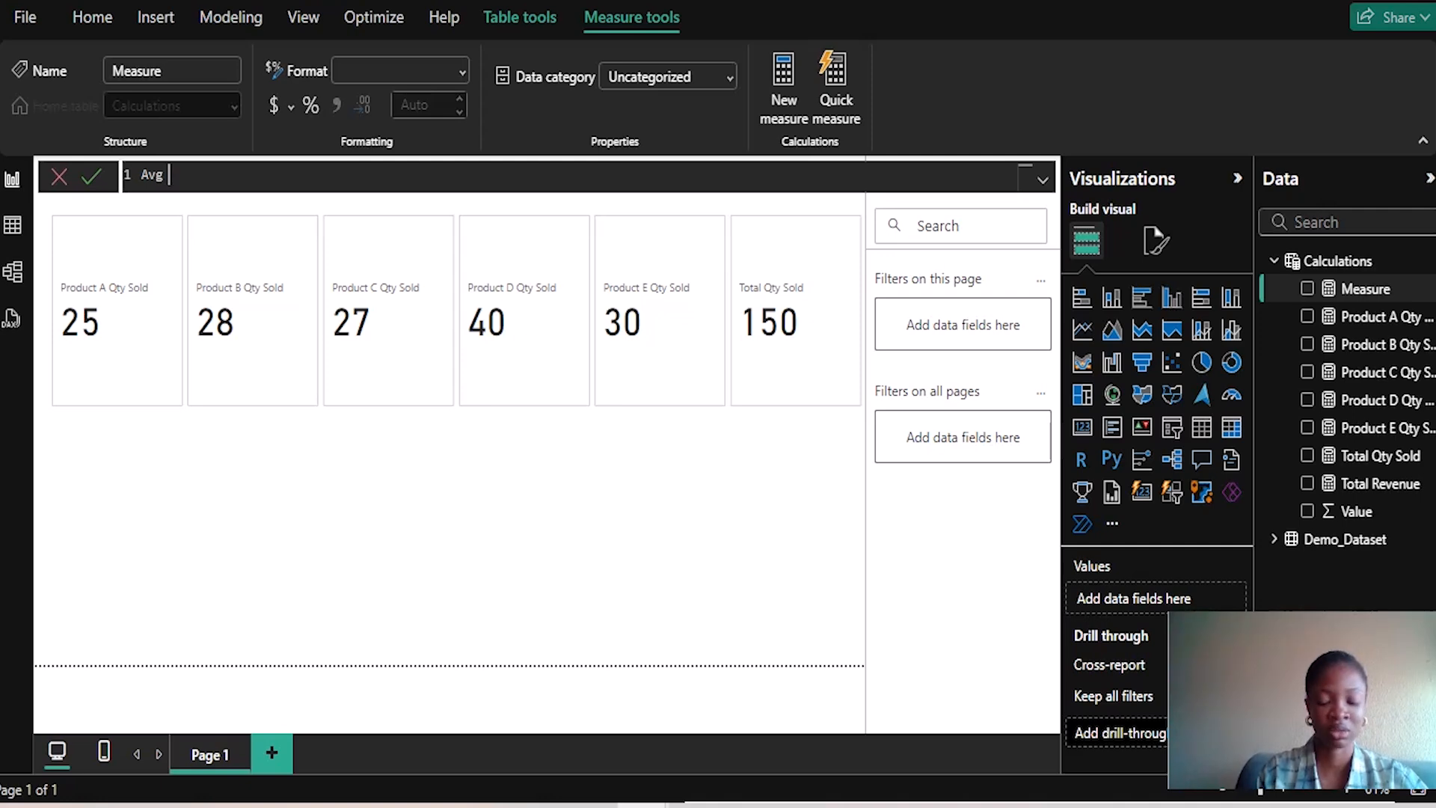
{"action": "type", "text": " Pro"}
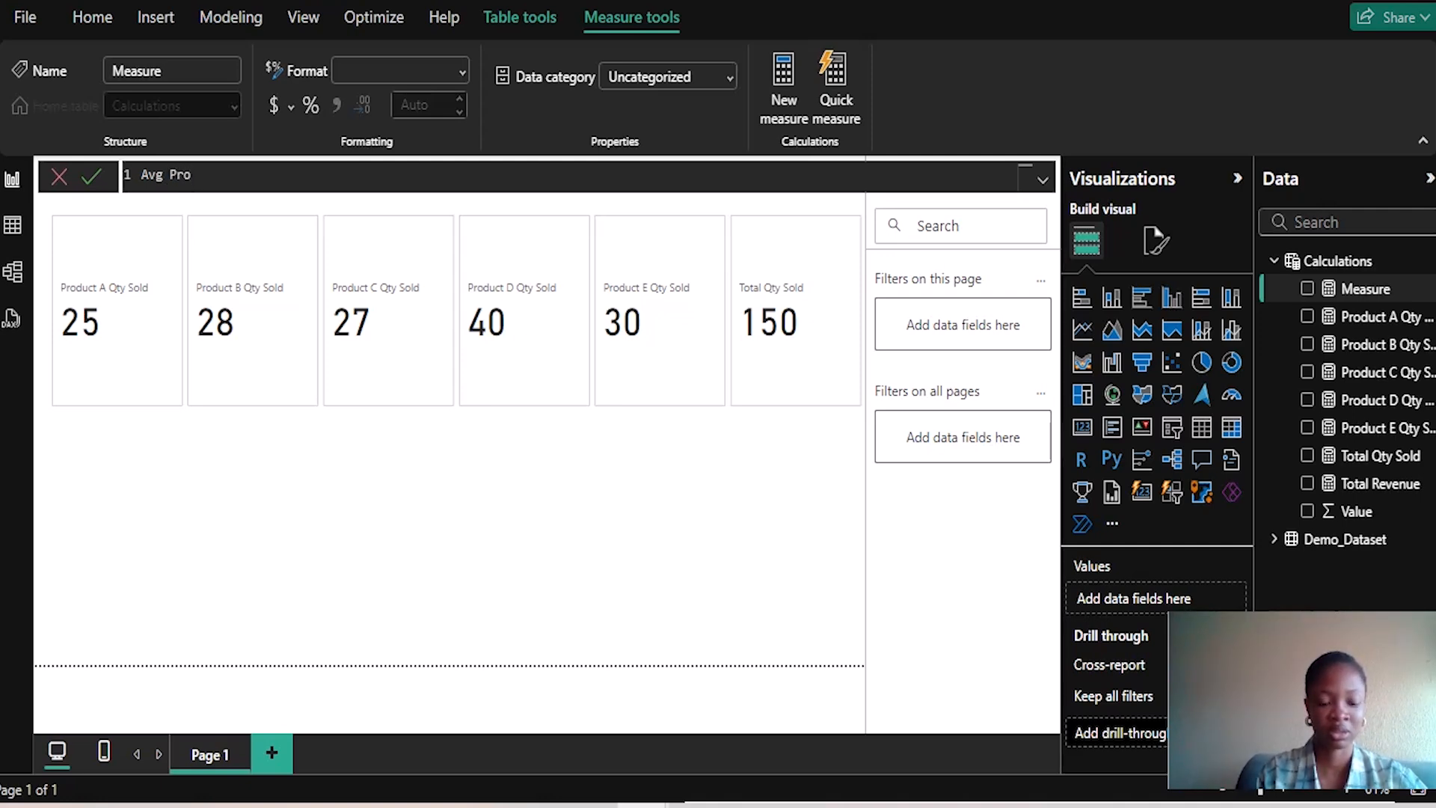
{"action": "type", "text": "fit Ma"}
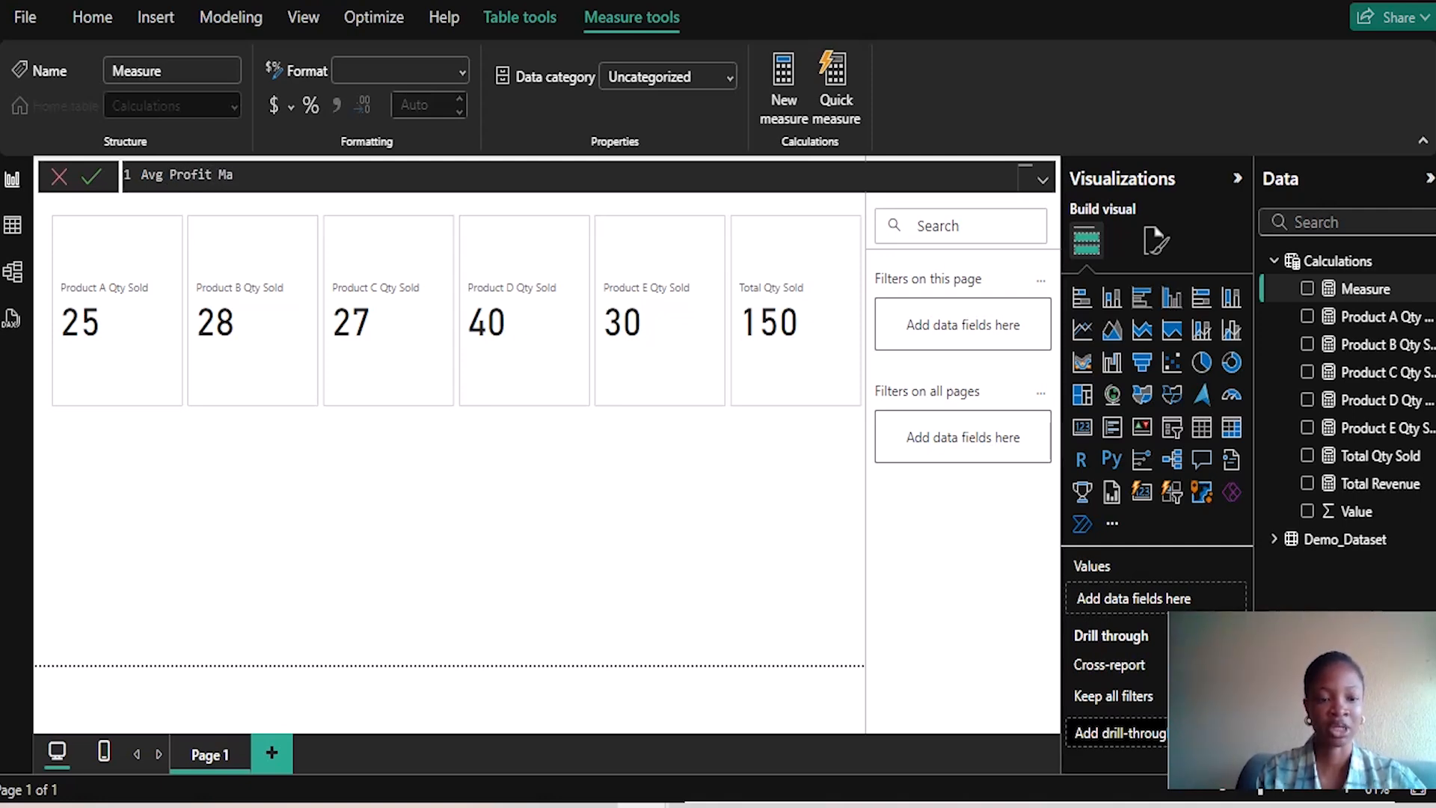
{"action": "type", "text": "rgin ="}
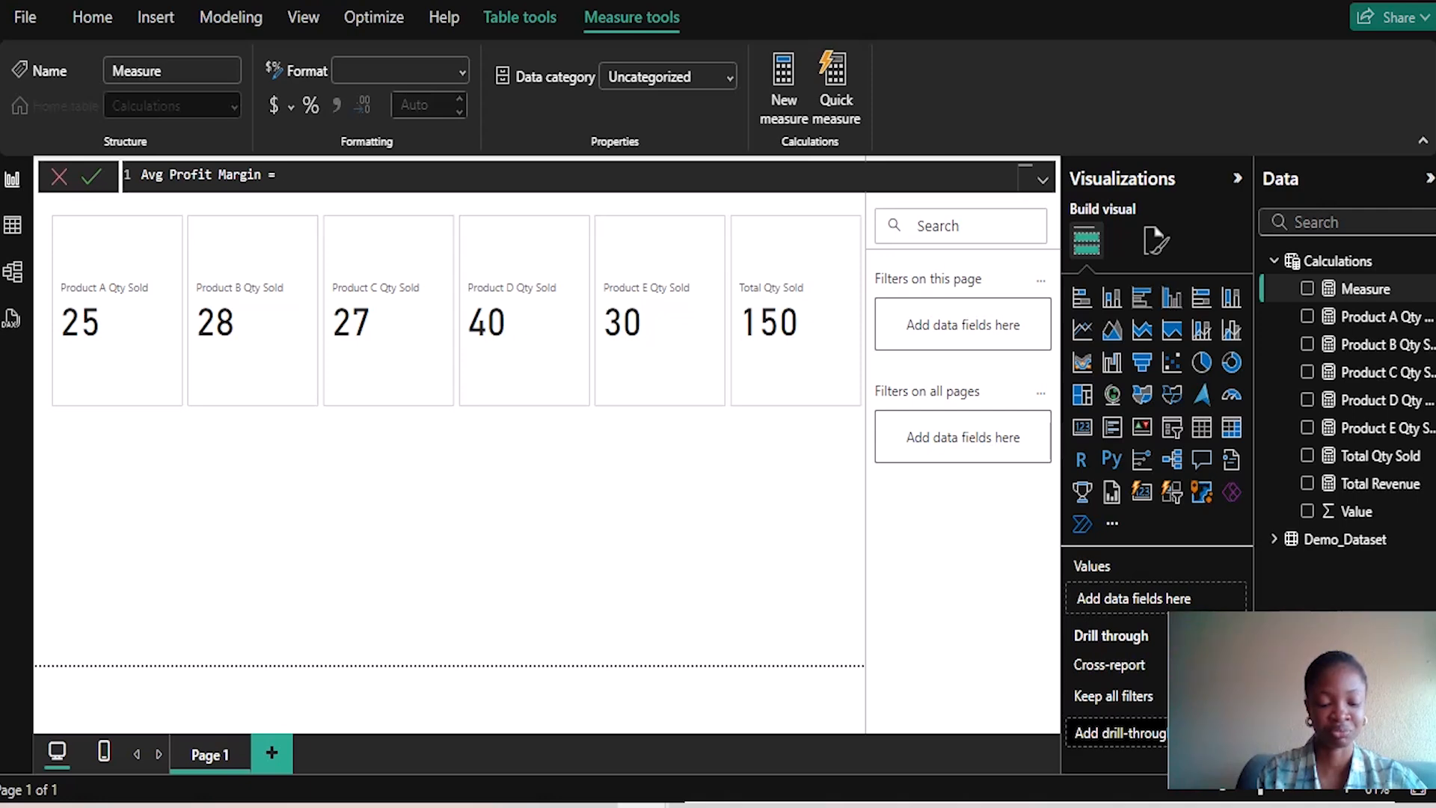
Step: Define the Avg Profit Margin measure as AVERAGE(Demo_Dataset[Profit Margin (%)]) and commit the formula
{"action": "type", "text": "Averag"}
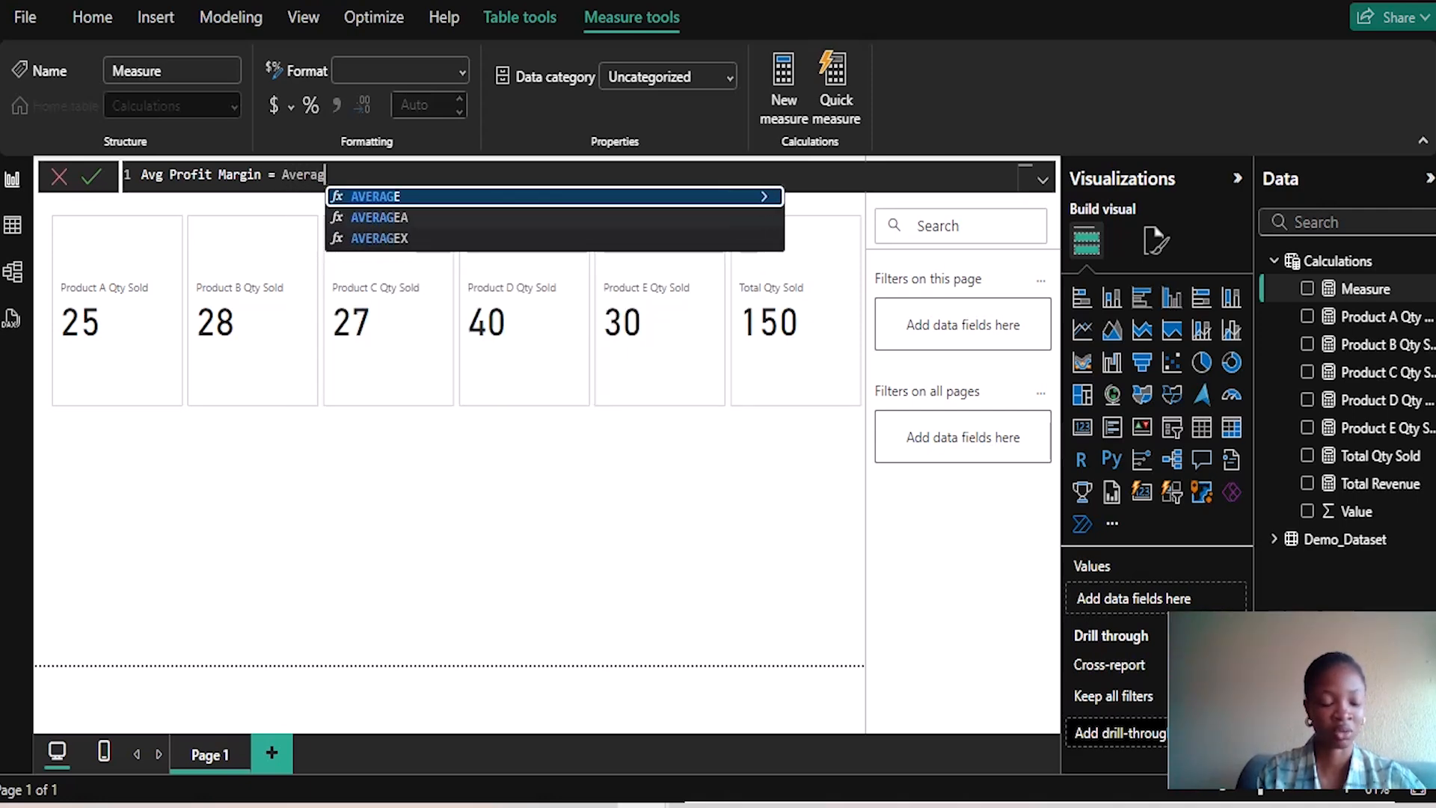
{"action": "key", "text": "Tab"}
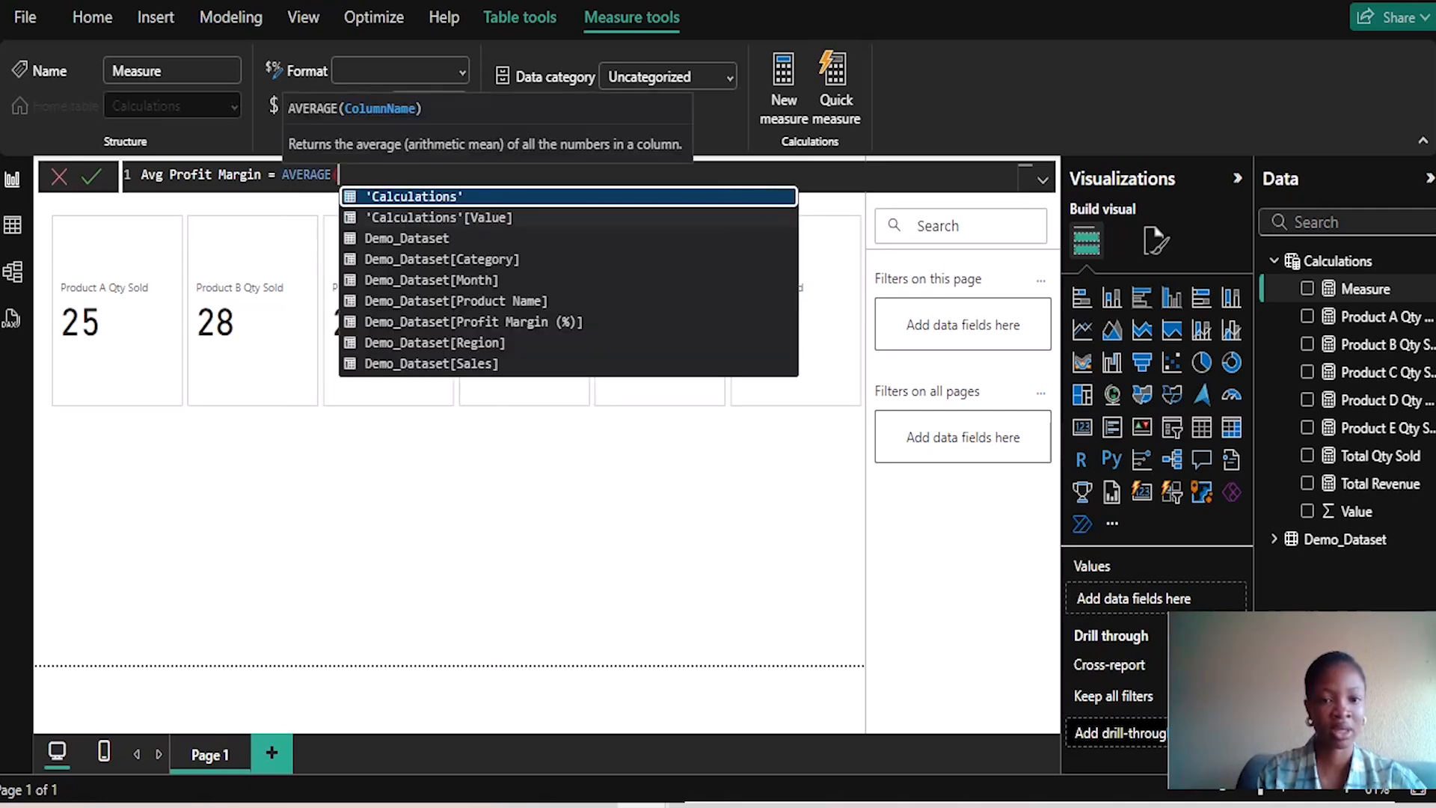
{"action": "key", "text": "Down"}
{"action": "key", "text": "Down"}
{"action": "key", "text": "Down"}
{"action": "key", "text": "Down"}
{"action": "key", "text": "Down"}
{"action": "key", "text": "Down"}
{"action": "key", "text": "Down"}
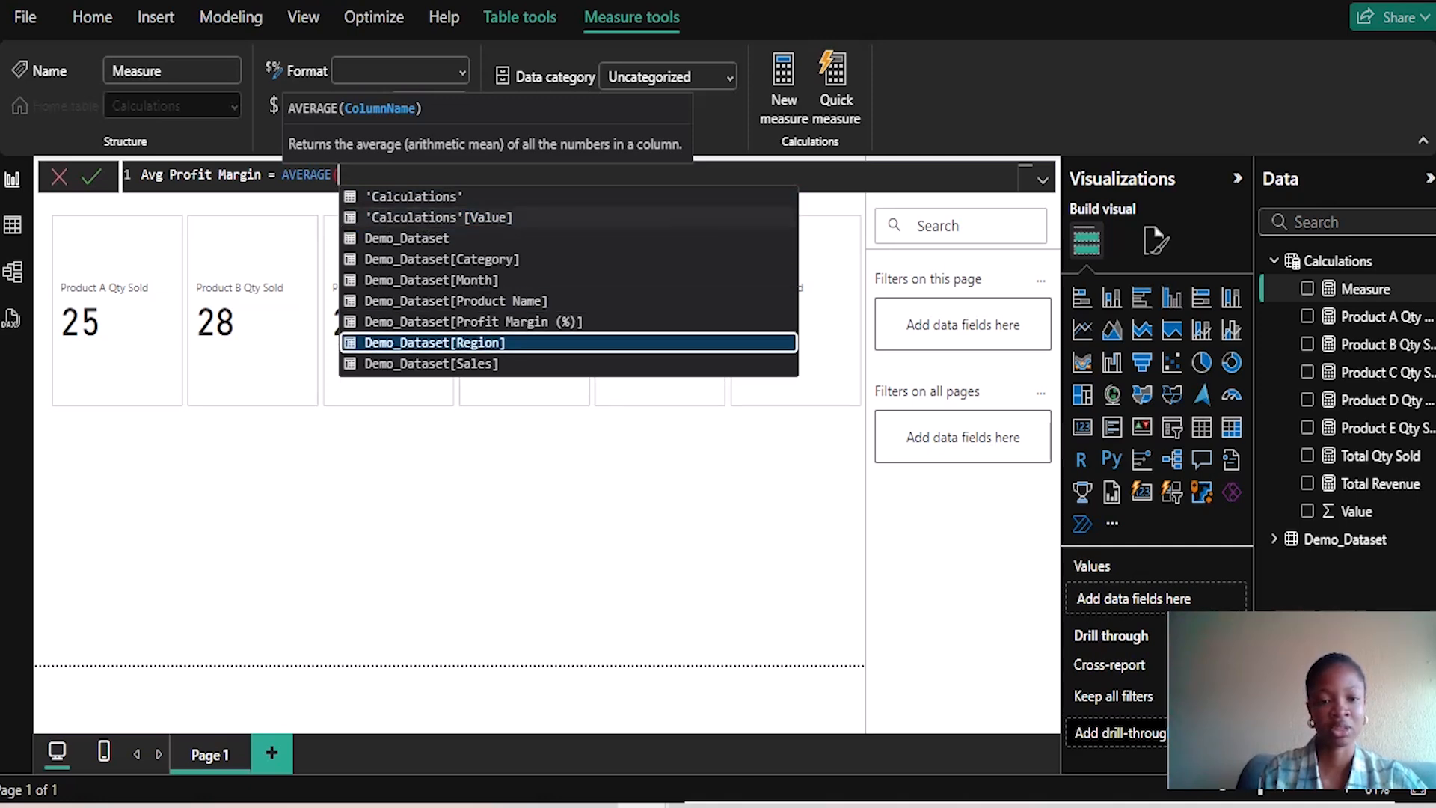
{"action": "key", "text": "Up"}
{"action": "key", "text": "Tab"}
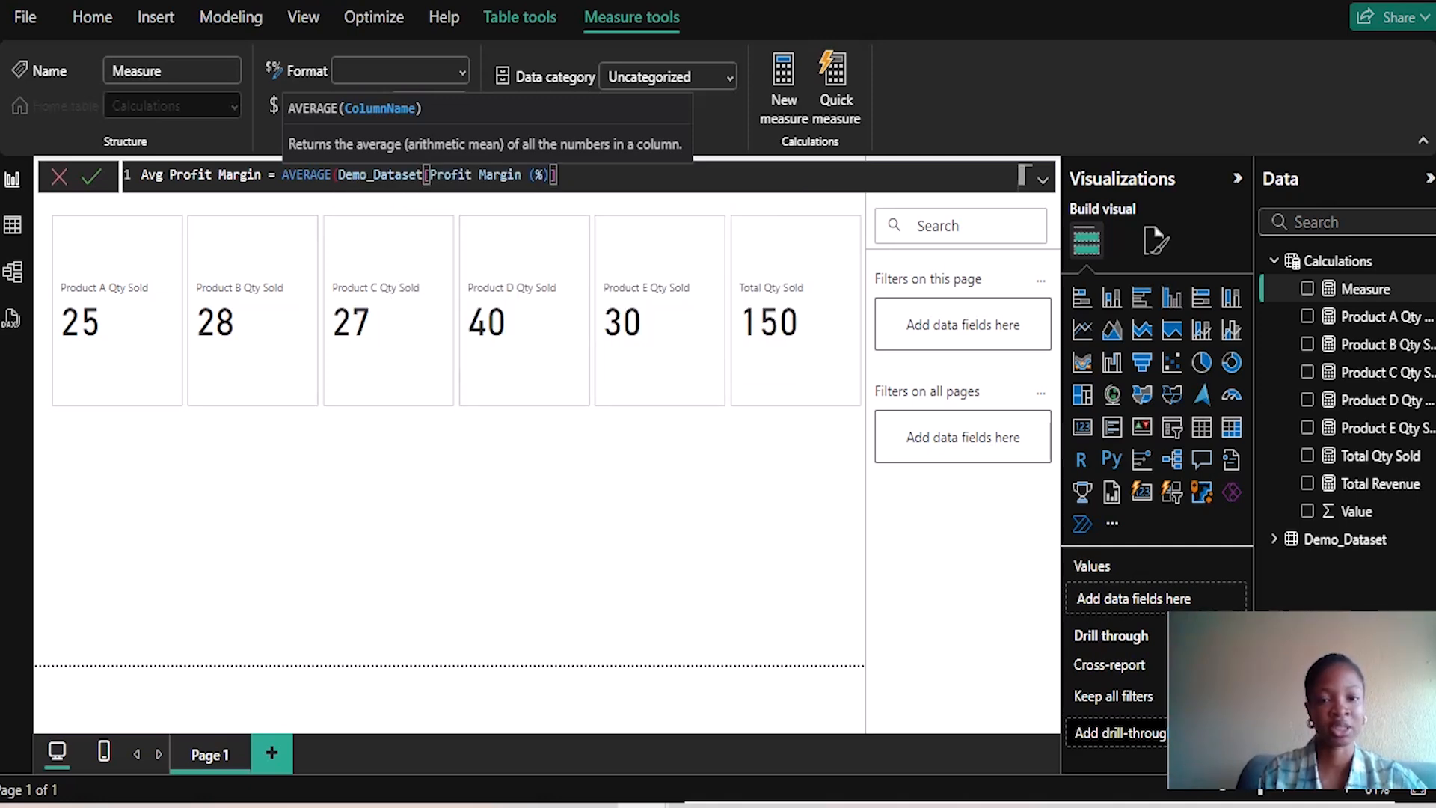
{"action": "type", "text": ")"}
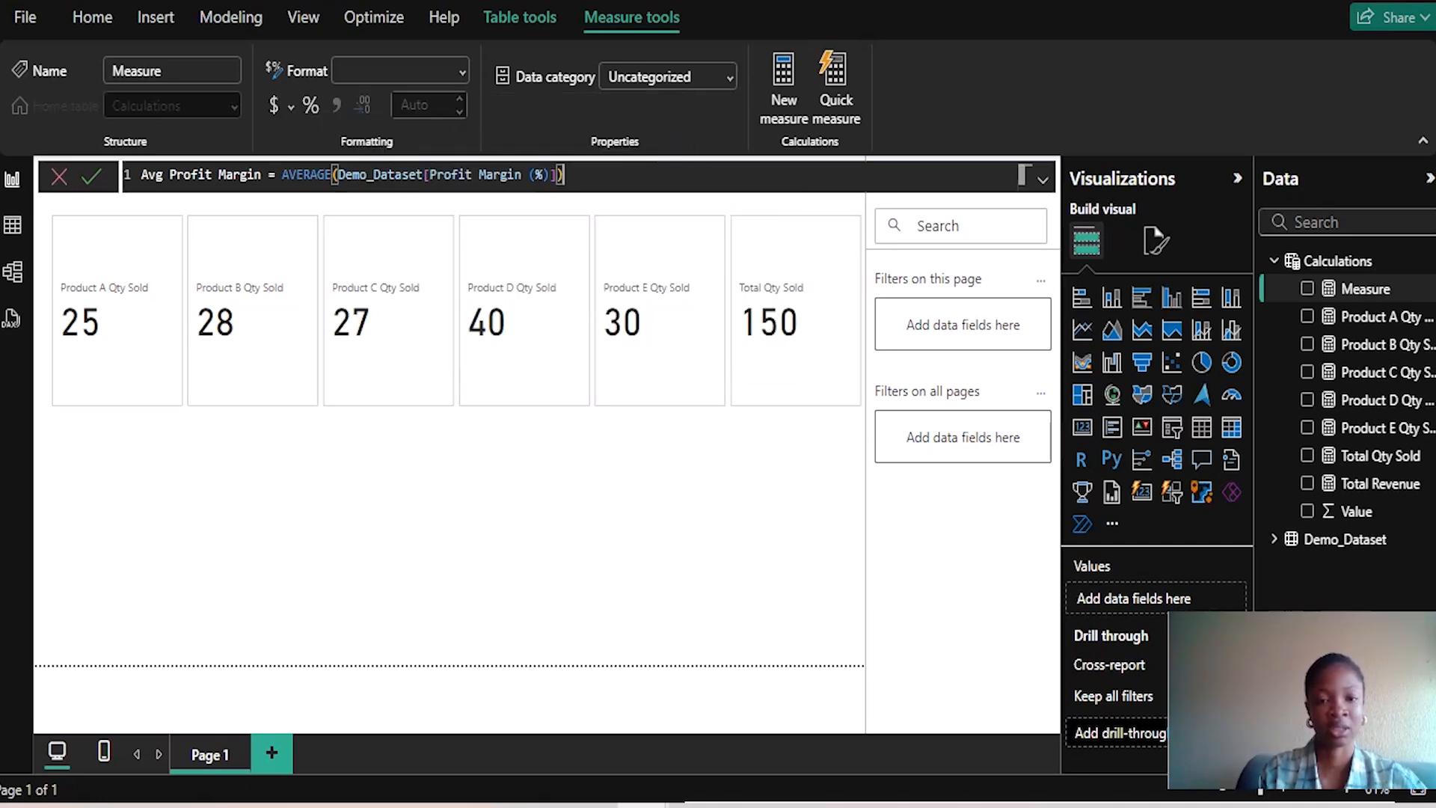
{"action": "key", "text": "Return"}
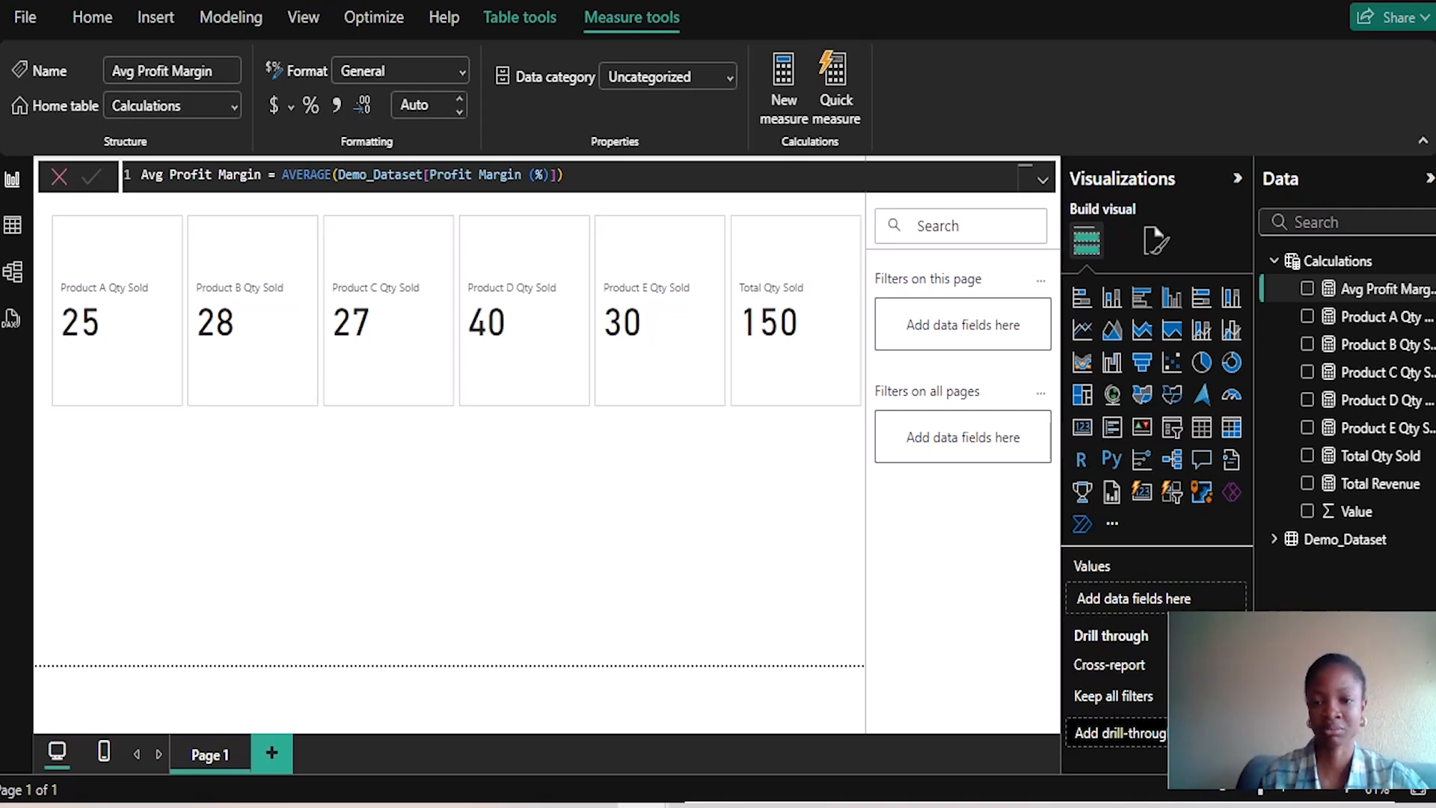
Step: Add a card visual showing Avg Profit Margin and narrow it to about half its width
{"action": "left_click", "coordinate": [1381, 289]}
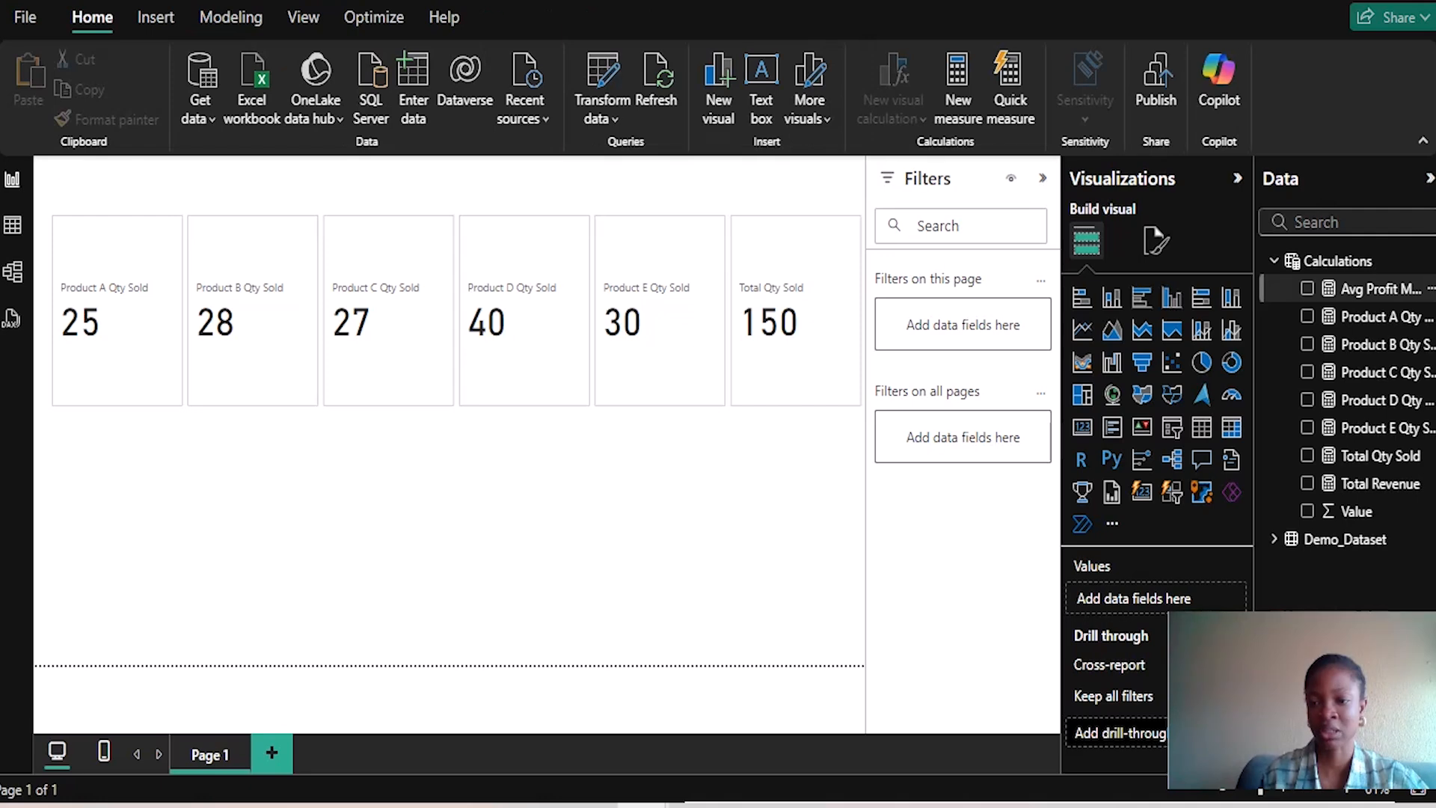
{"action": "left_click", "coordinate": [1307, 289]}
{"action": "left_click", "coordinate": [1082, 427]}
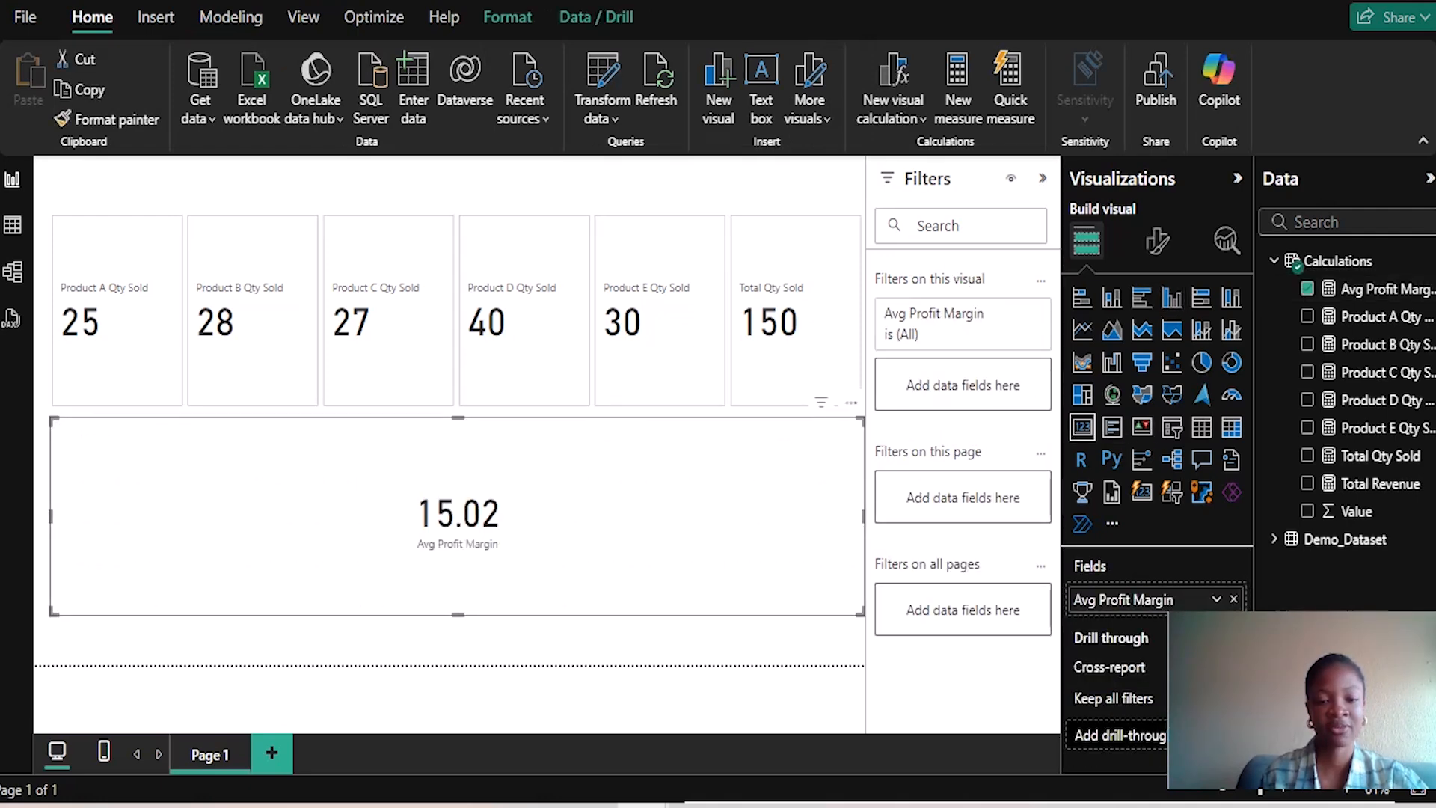
{"action": "left_click_drag", "start_coordinate": [862, 516], "coordinate": [448, 517]}
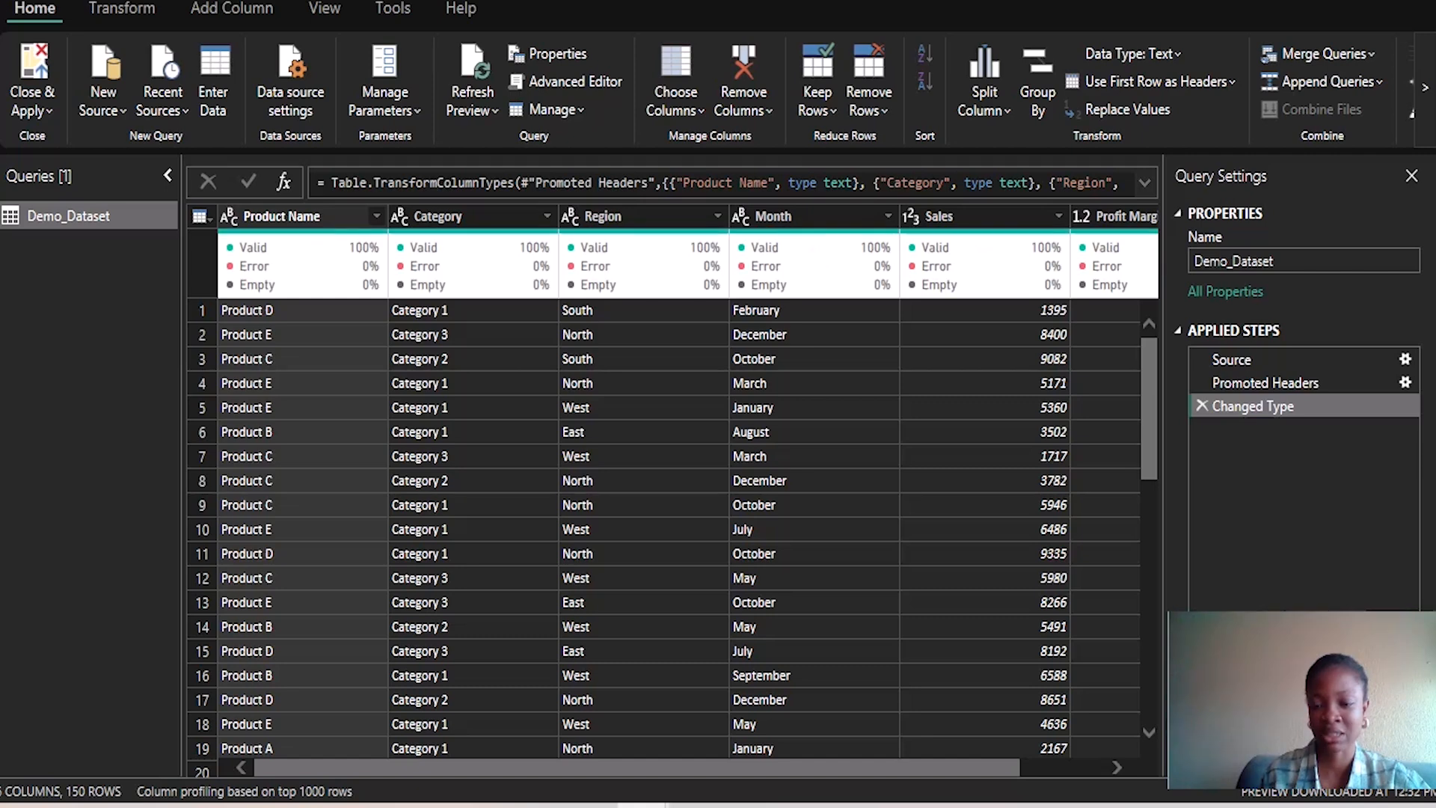
Step: Examine the Profit Margin (%) column of Demo_Dataset in Power Query Editor, and close the editor with Close & Apply
{"action": "scroll", "coordinate": [679, 490], "scroll_direction": "right", "scroll_amount": 2}
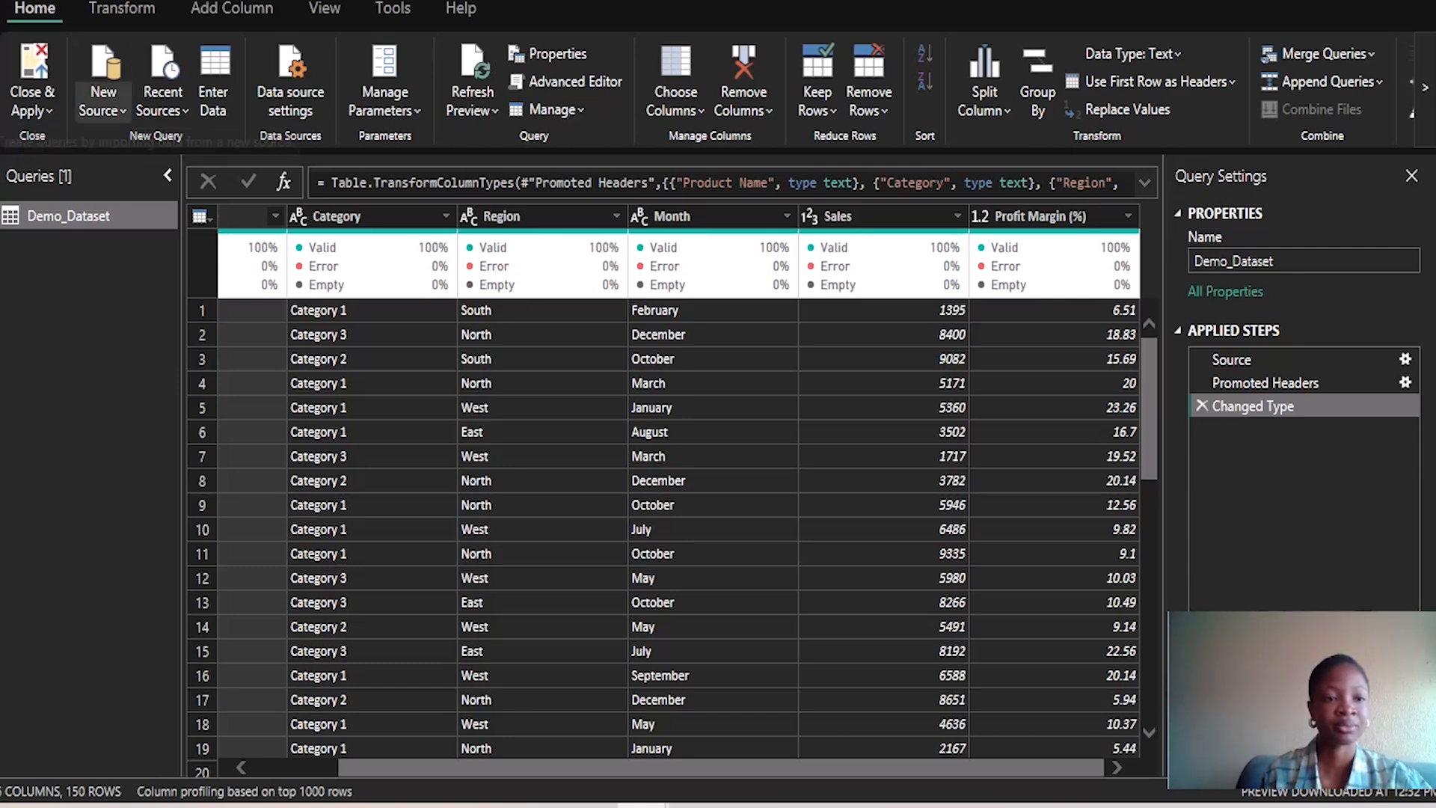
{"action": "left_click", "coordinate": [32, 110]}
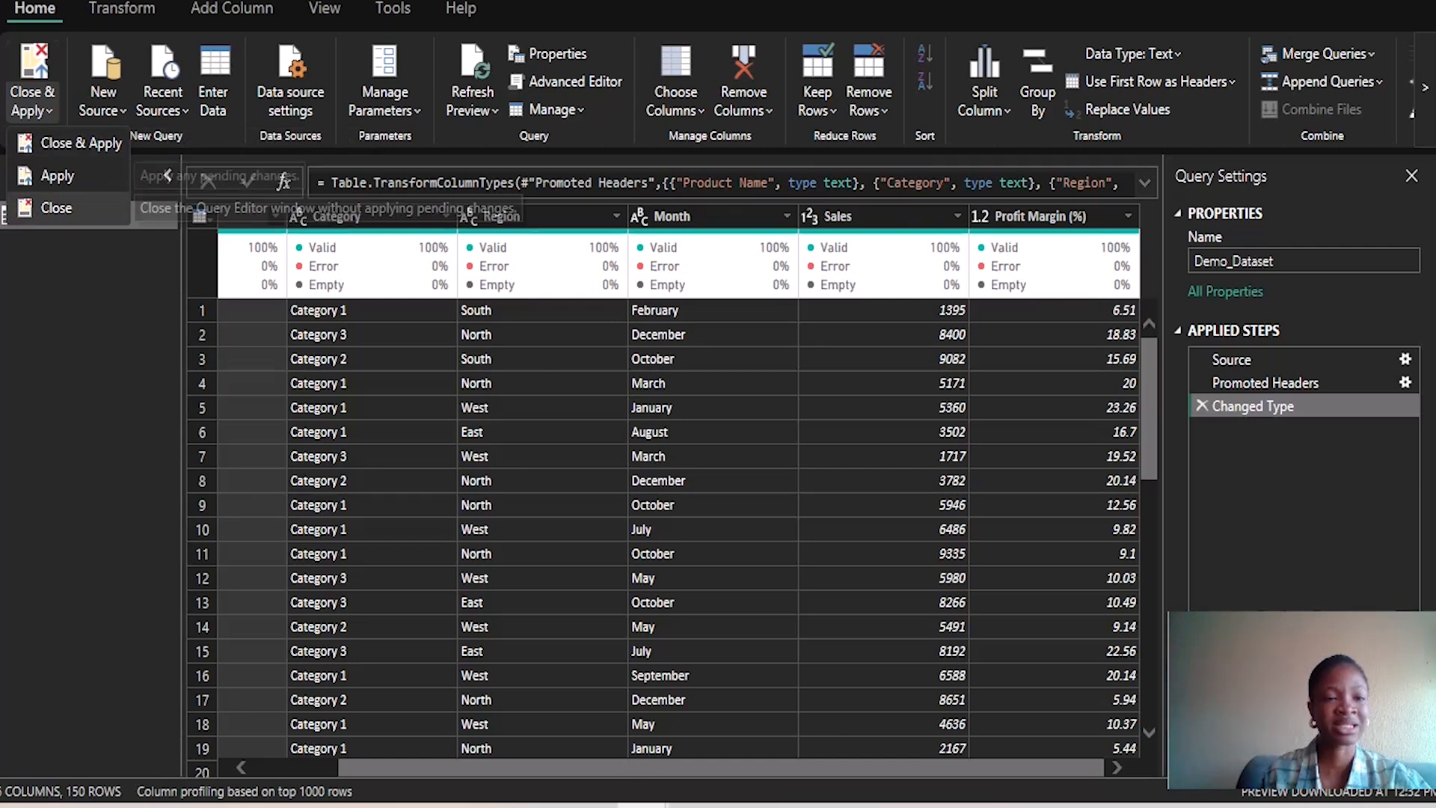
{"action": "left_click", "coordinate": [71, 143]}
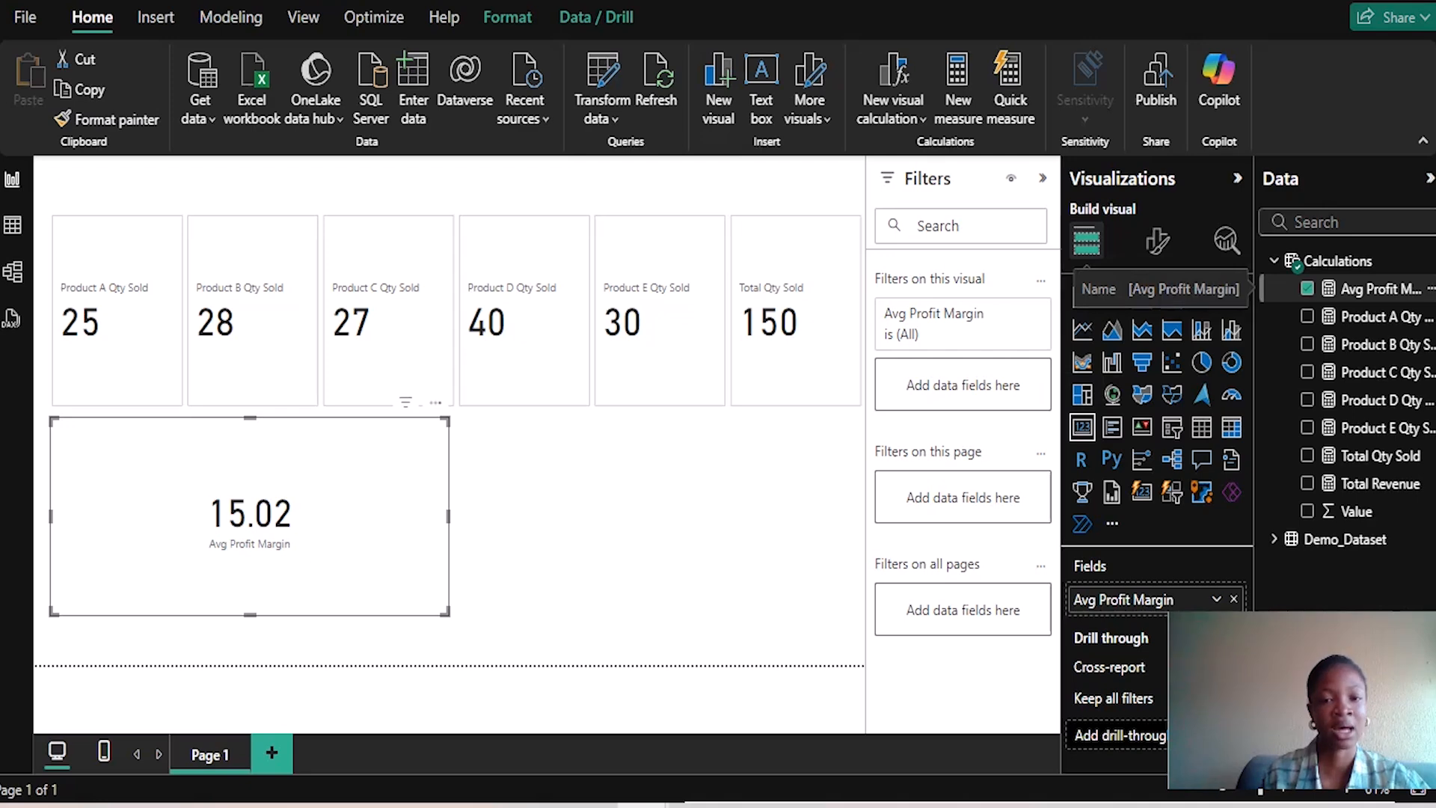
Step: Open the Avg Profit Margin formula and insert the FORMAT function in front of AVERAGE
{"action": "left_click", "coordinate": [1380, 288]}
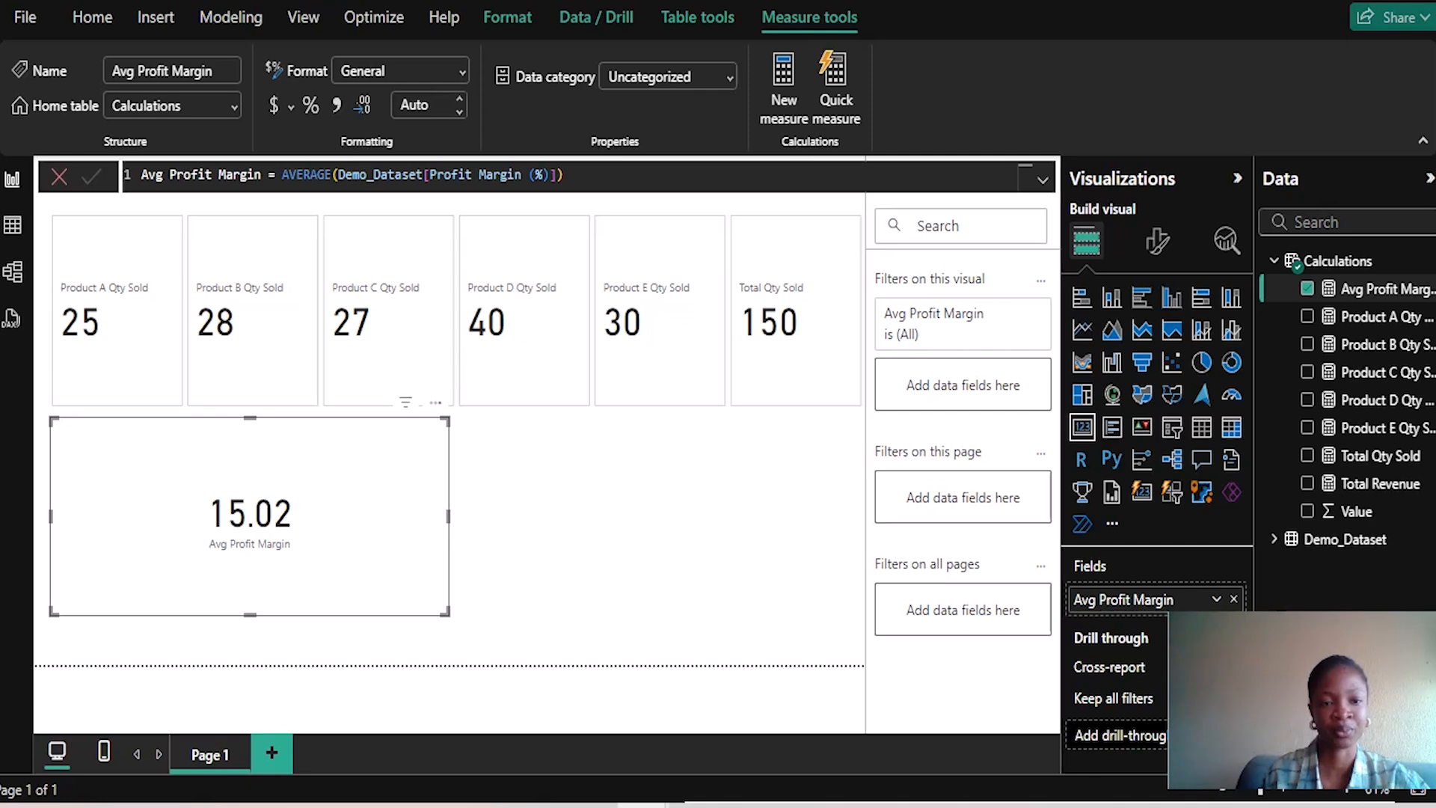
{"action": "left_click", "coordinate": [282, 175]}
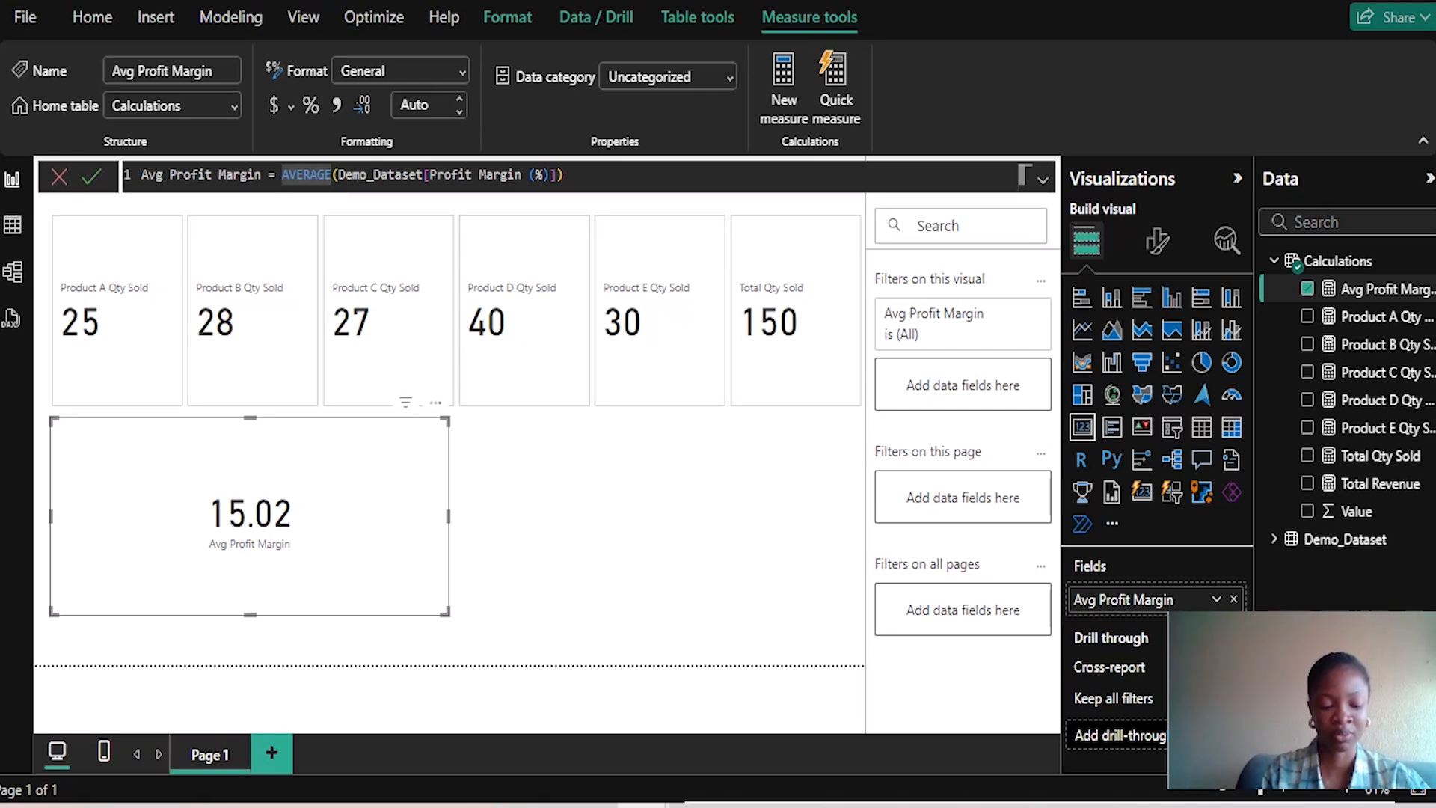
{"action": "type", "text": "F"}
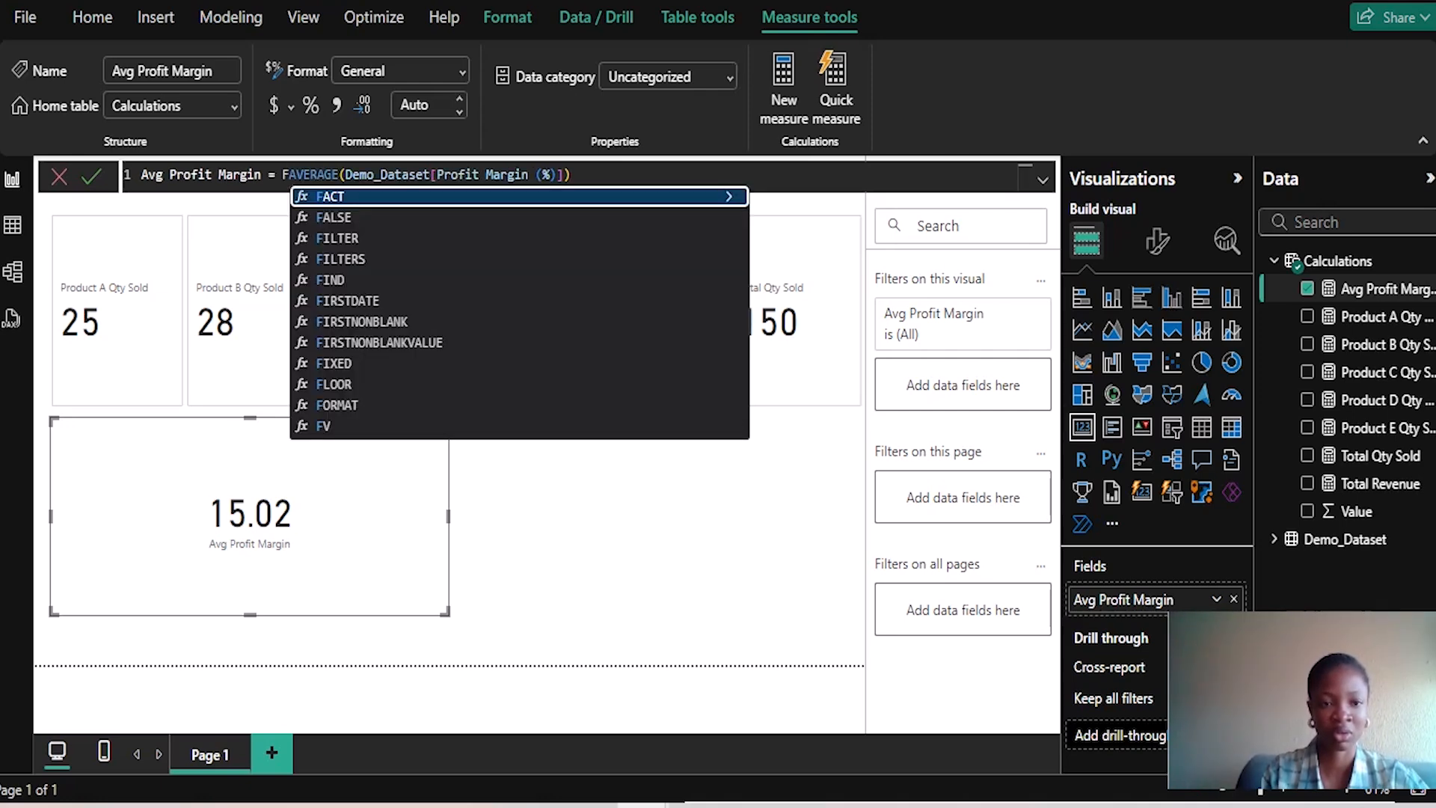
{"action": "type", "text": "or"}
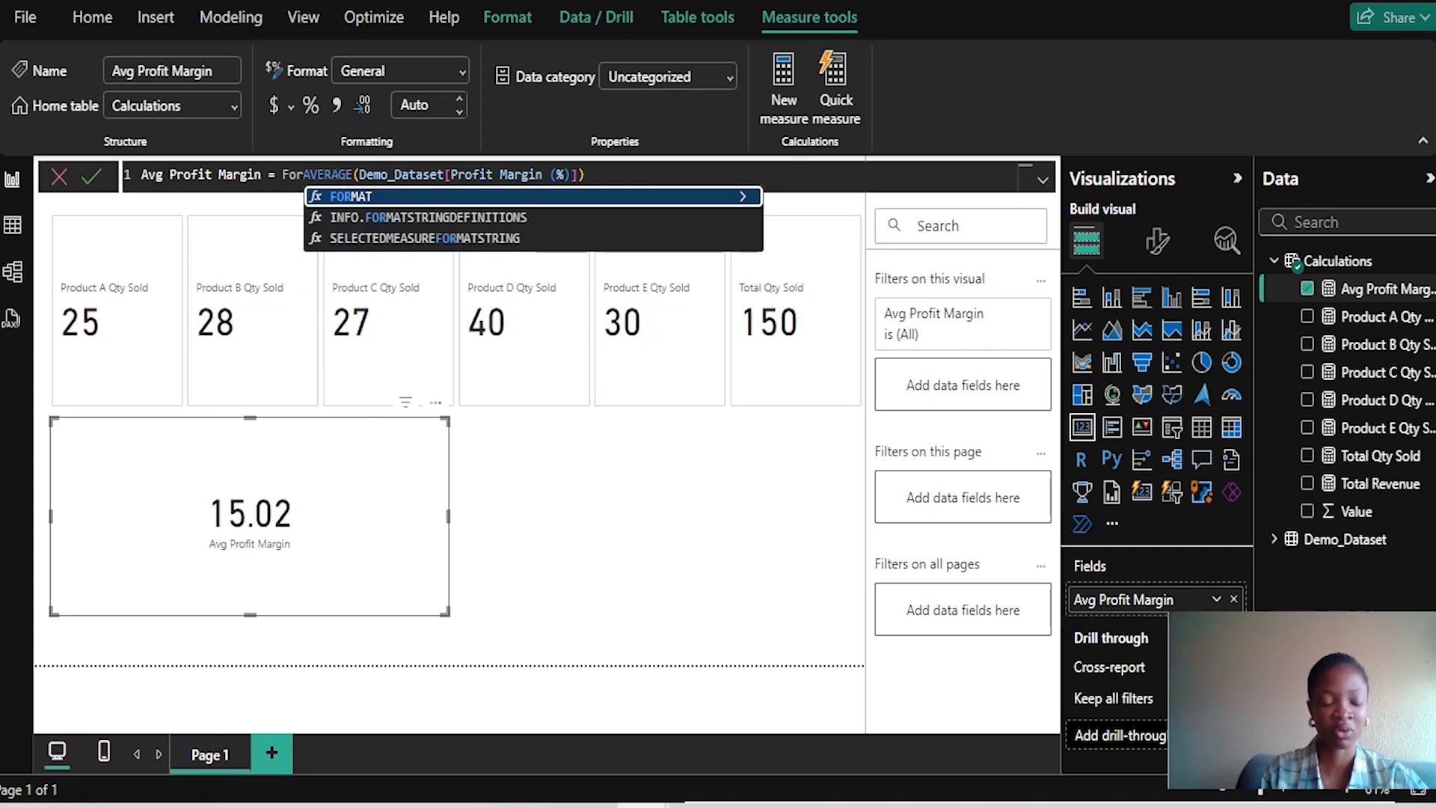
{"action": "key", "text": "Tab"}
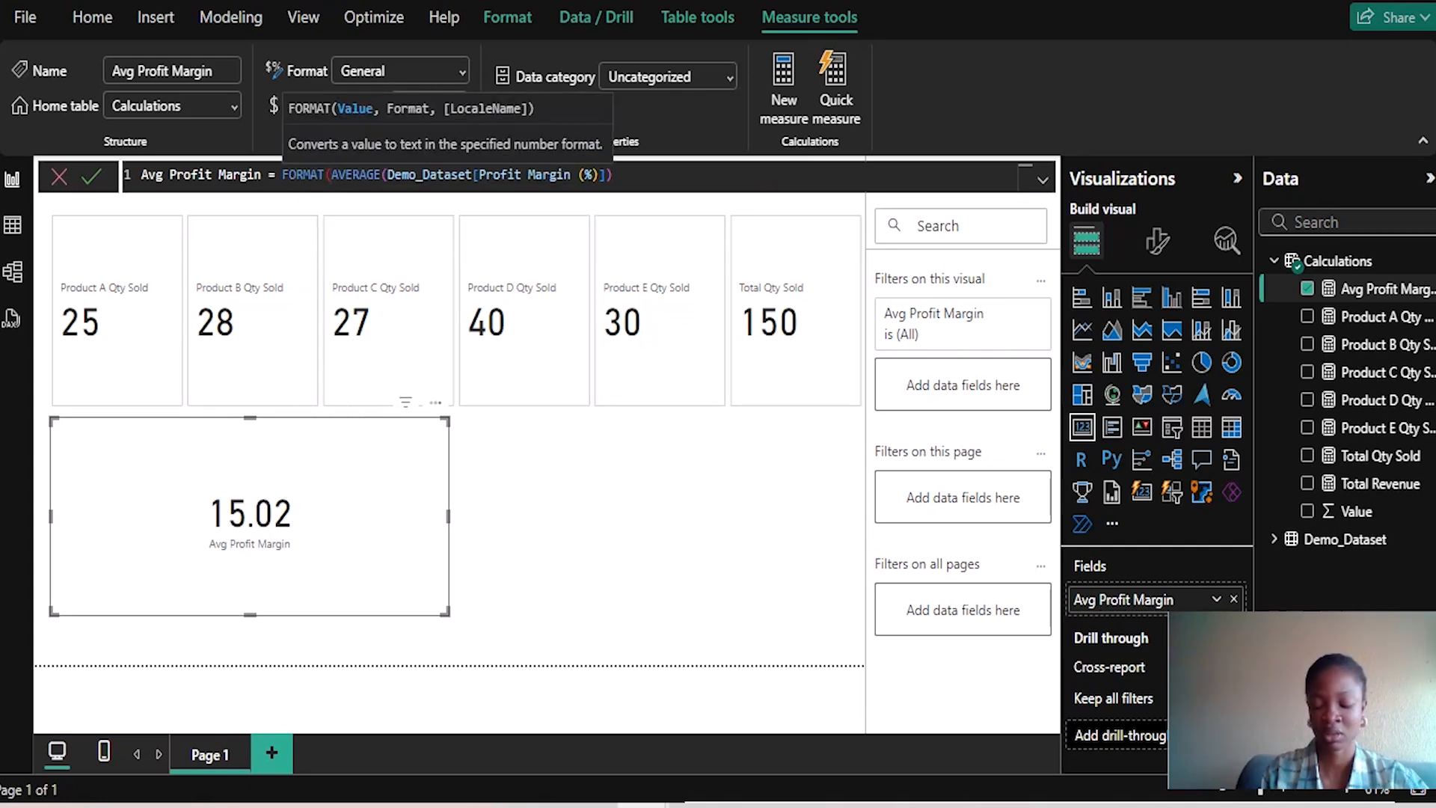
Step: Add a comma after the closing parenthesis of the AVERAGE expression to begin FORMAT's second argument
{"action": "key", "text": "Right"}
{"action": "key", "text": "Right"}
{"action": "key", "text": "Right"}
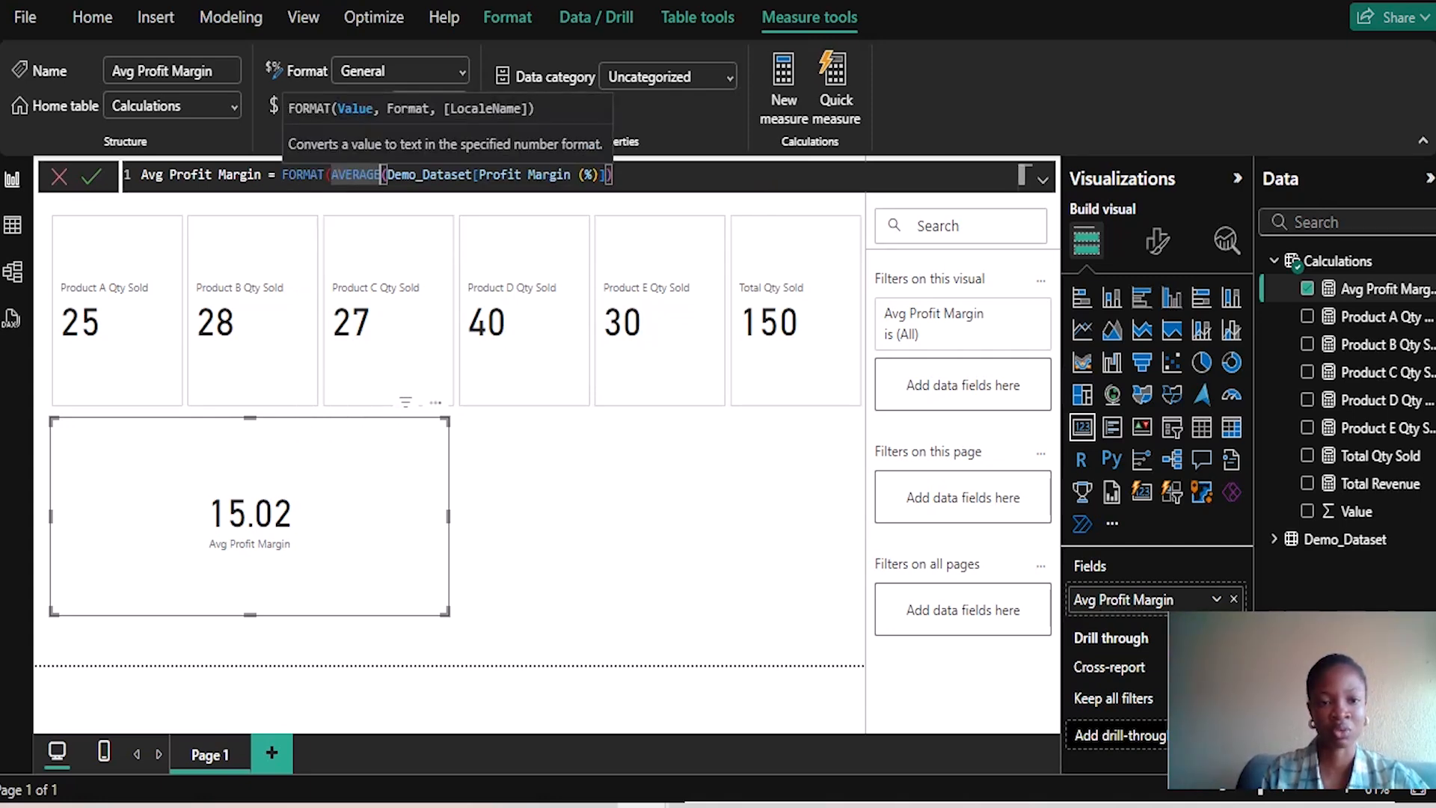
{"action": "key", "text": "Right"}
{"action": "key", "text": "Right"}
{"action": "key", "text": "Right"}
{"action": "key", "text": "Right"}
{"action": "key", "text": "Right"}
{"action": "key", "text": "Right"}
{"action": "key", "text": "Right"}
{"action": "key", "text": "Right"}
{"action": "key", "text": "Right"}
{"action": "key", "text": "Right"}
{"action": "key", "text": "Right"}
{"action": "key", "text": "Right"}
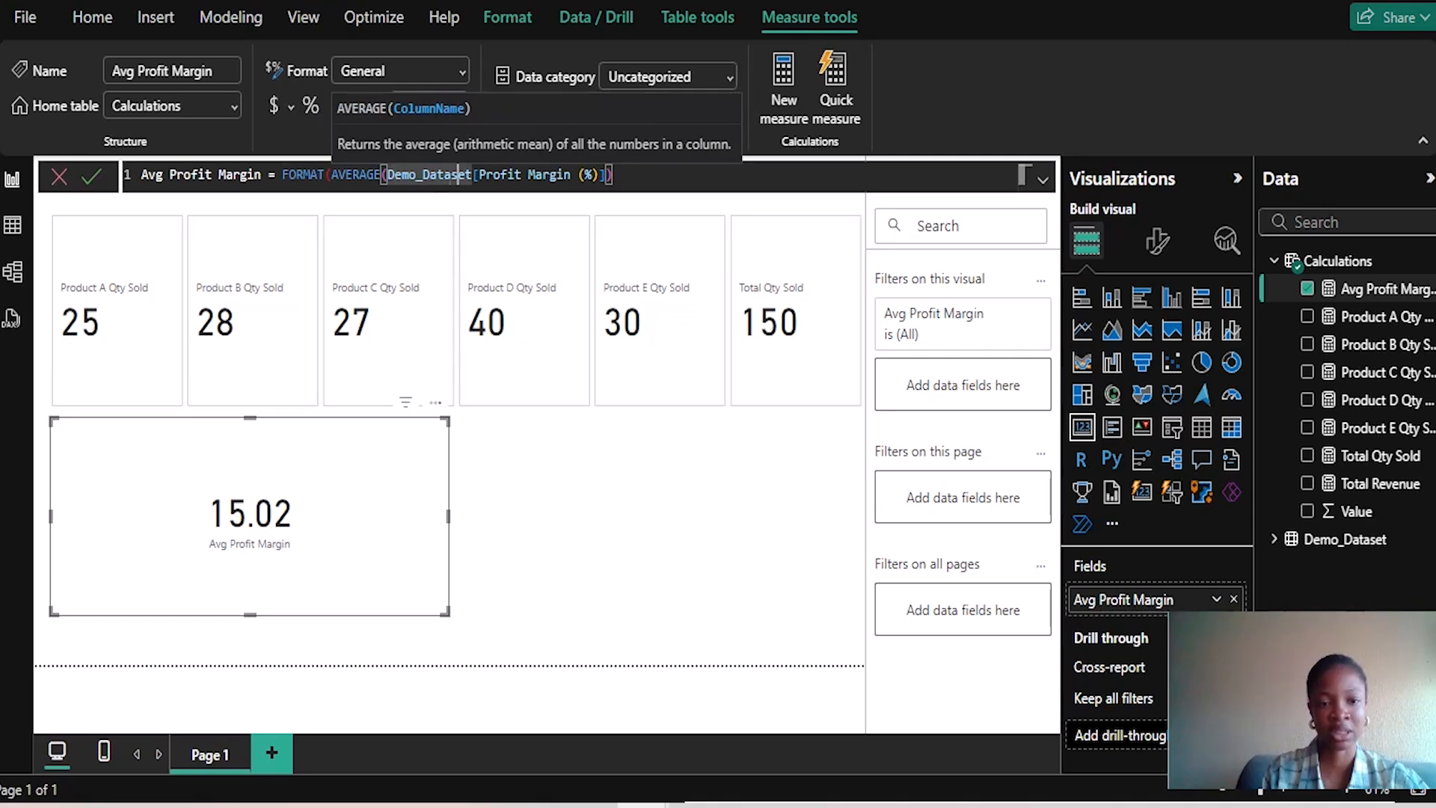
{"action": "key", "text": "Right"}
{"action": "key", "text": "Right"}
{"action": "key", "text": "Right"}
{"action": "key", "text": "Right"}
{"action": "key", "text": "Right"}
{"action": "key", "text": "Right"}
{"action": "key", "text": "Right"}
{"action": "key", "text": "Right"}
{"action": "key", "text": "Right"}
{"action": "key", "text": "Right"}
{"action": "key", "text": "Right"}
{"action": "key", "text": "Right"}
{"action": "key", "text": "Right"}
{"action": "key", "text": "Right"}
{"action": "key", "text": "Right"}
{"action": "key", "text": "Right"}
{"action": "key", "text": "Right"}
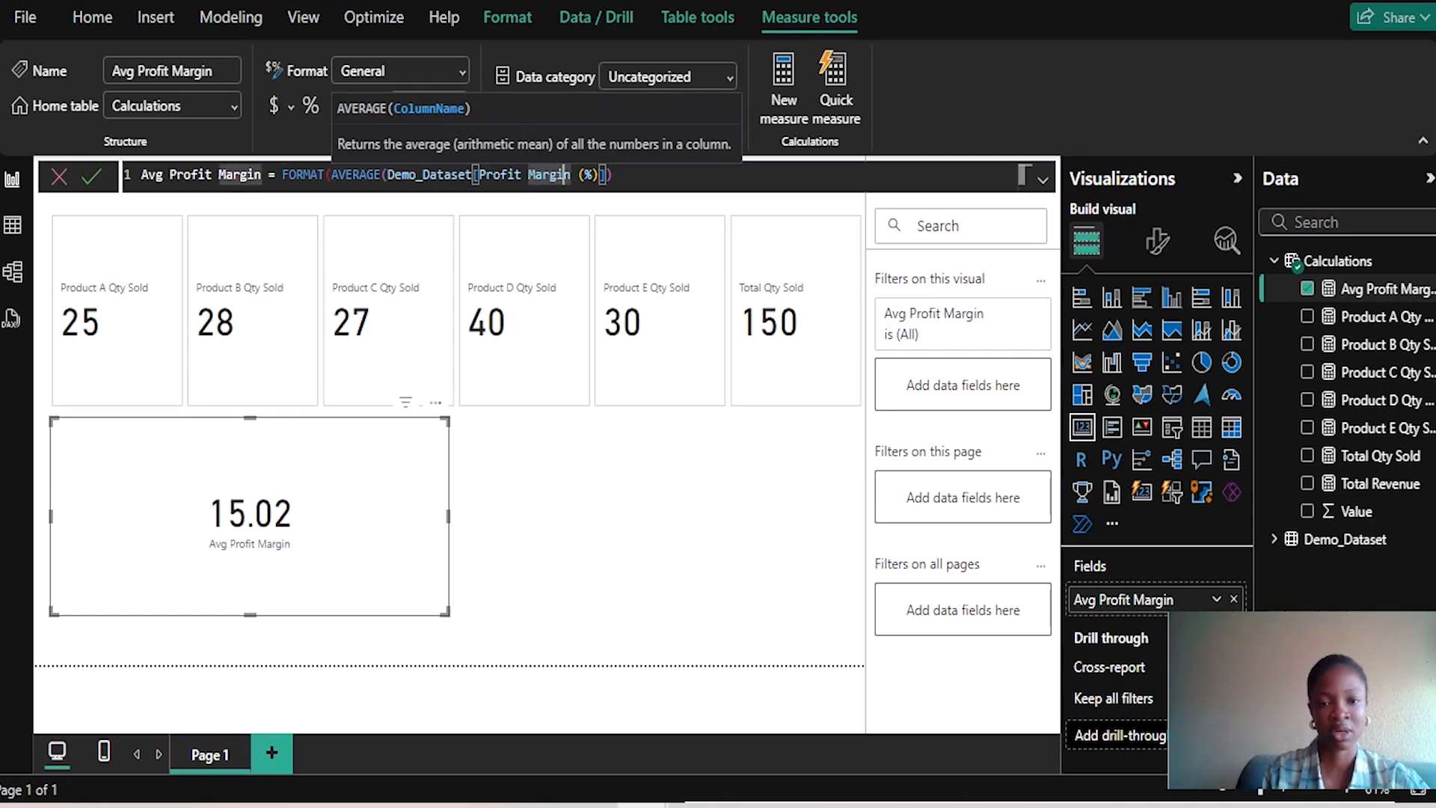
{"action": "key", "text": "Right"}
{"action": "key", "text": "Right"}
{"action": "key", "text": "Right"}
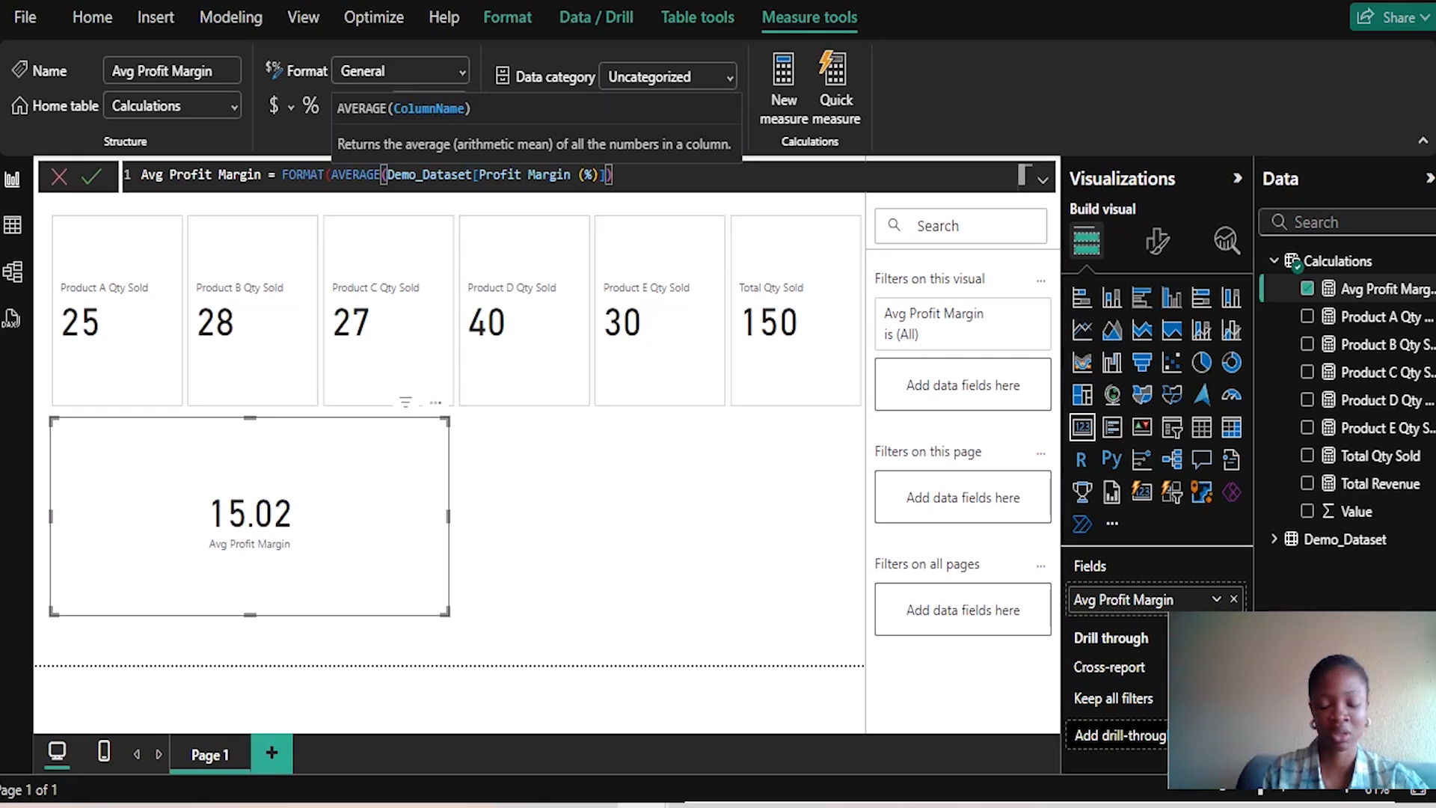
{"action": "type", "text": ","}
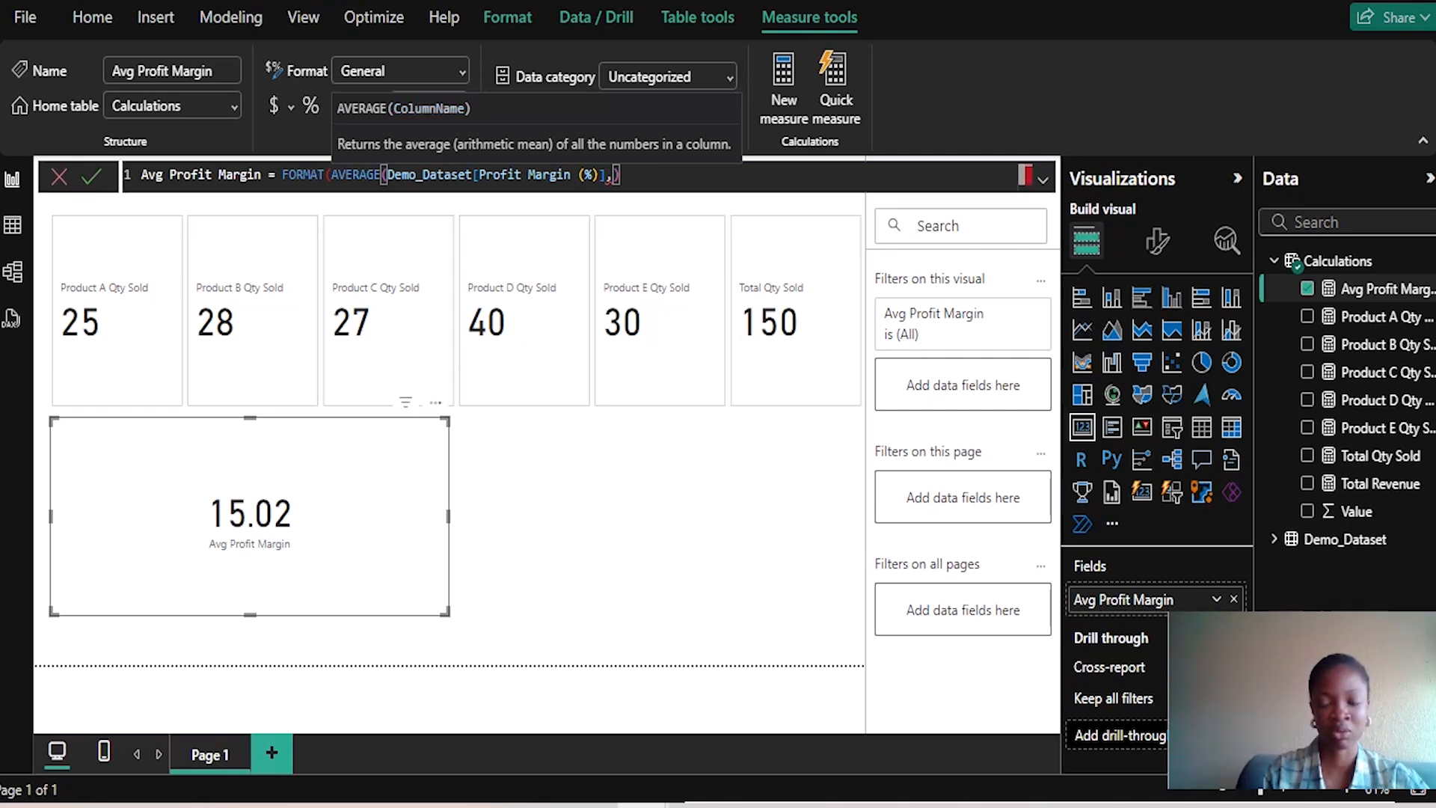
{"action": "key", "text": "BackSpace"}
{"action": "key", "text": "Right"}
{"action": "type", "text": ", "}
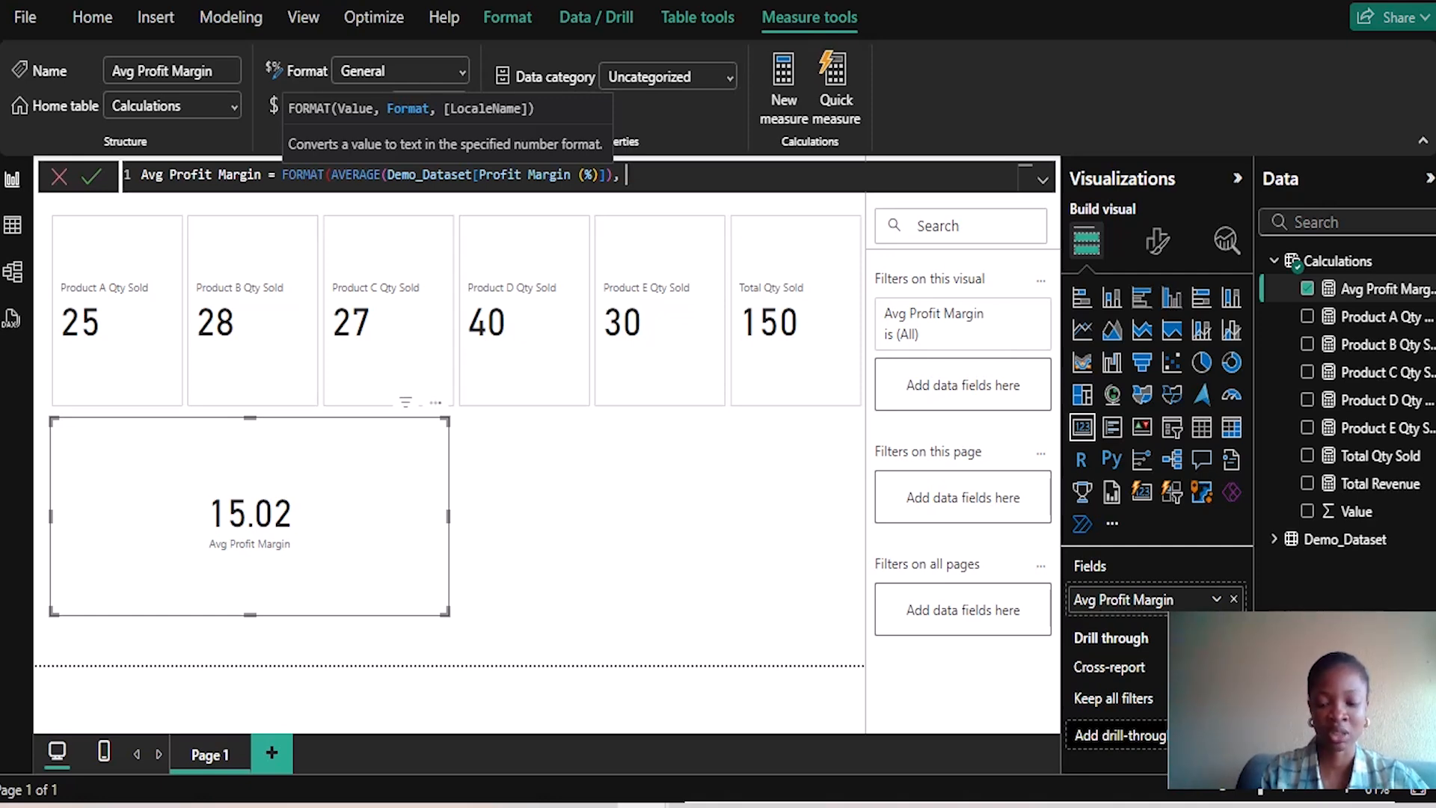
Step: Enter "0.00" as FORMAT's second argument in the Avg Profit Margin formula and close the function
{"action": "type", "text": ")"}
{"action": "key", "text": "BackSpace"}
{"action": "type", "text": "0"}
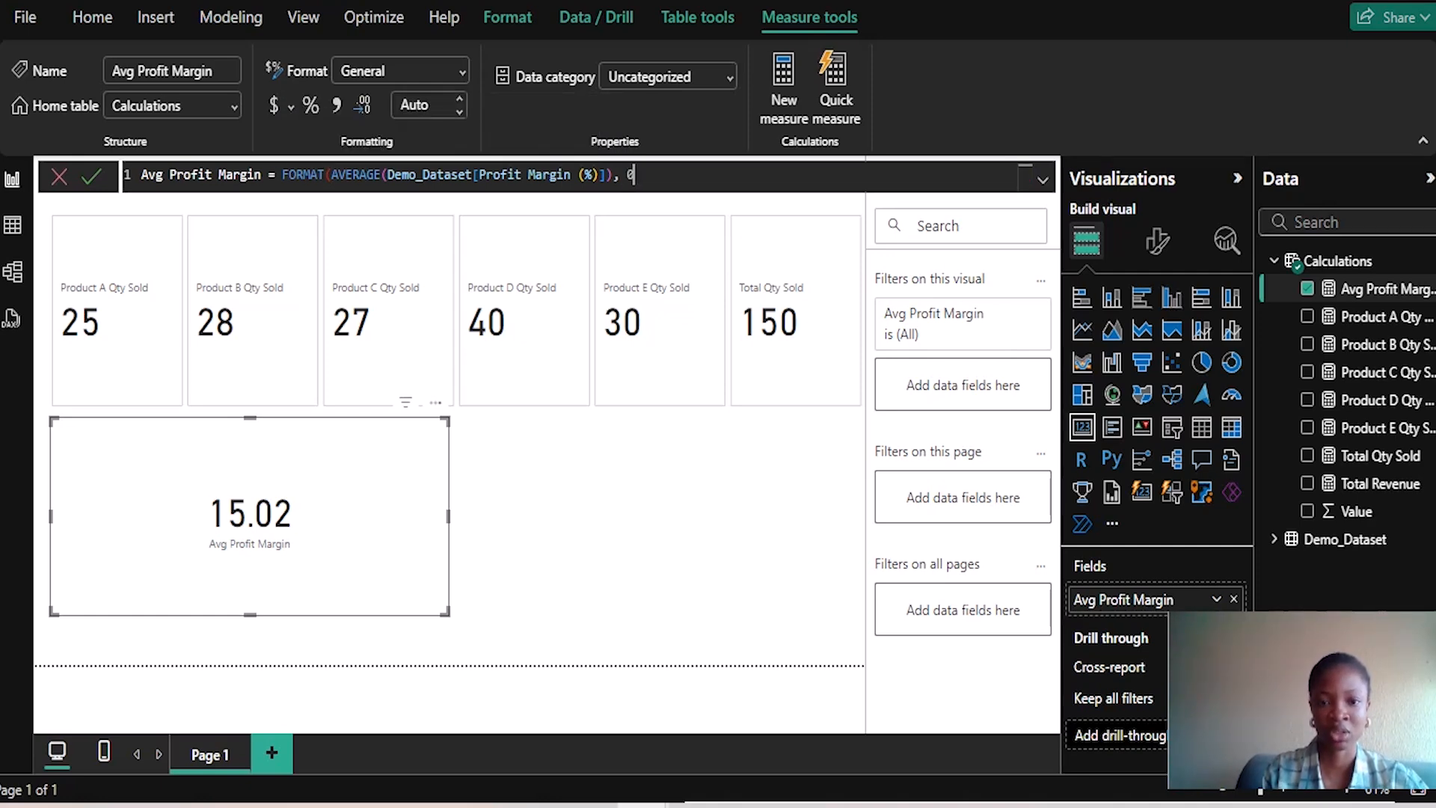
{"action": "type", "text": ".00\""}
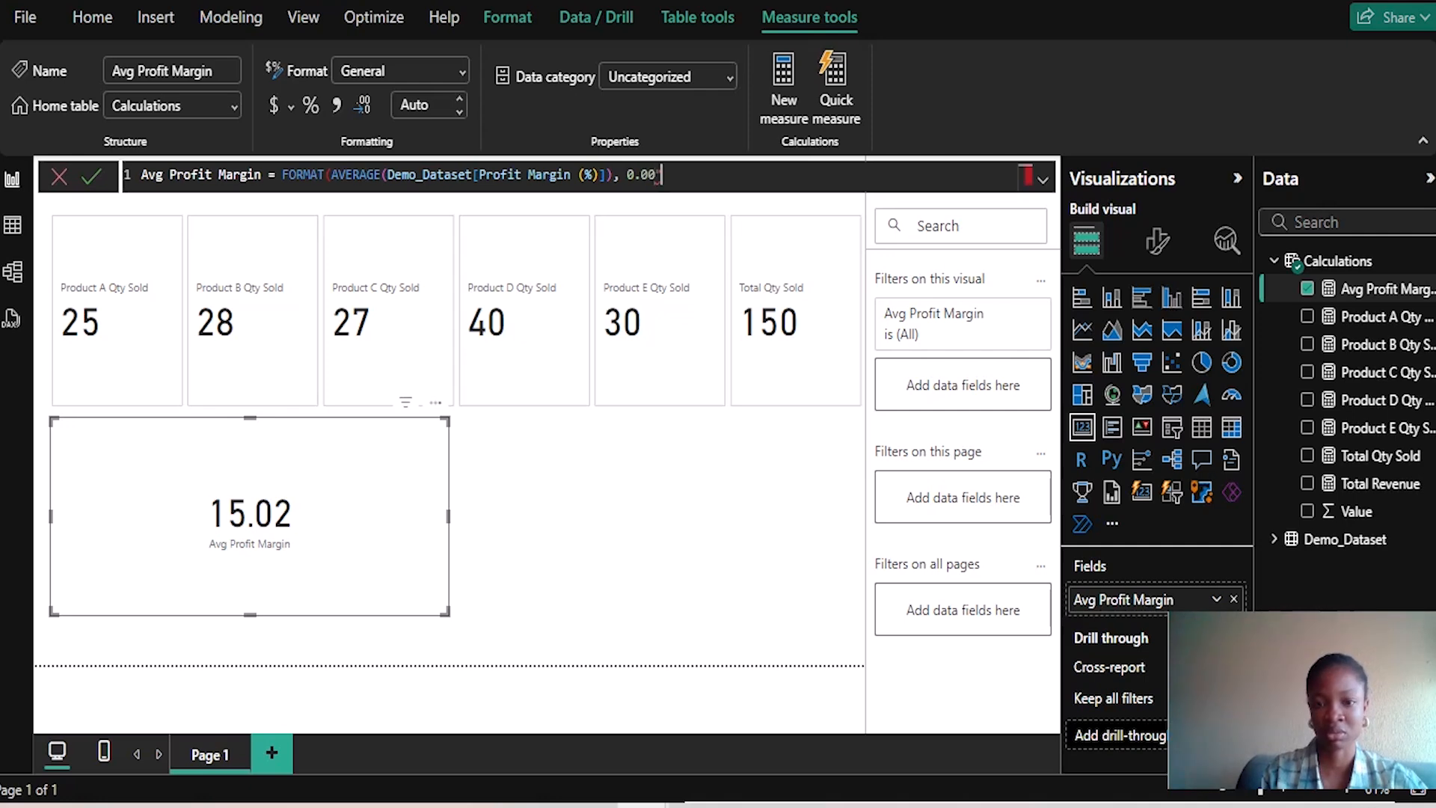
{"action": "key", "text": "Left"}
{"action": "key", "text": "Left"}
{"action": "key", "text": "Left"}
{"action": "key", "text": "Left"}
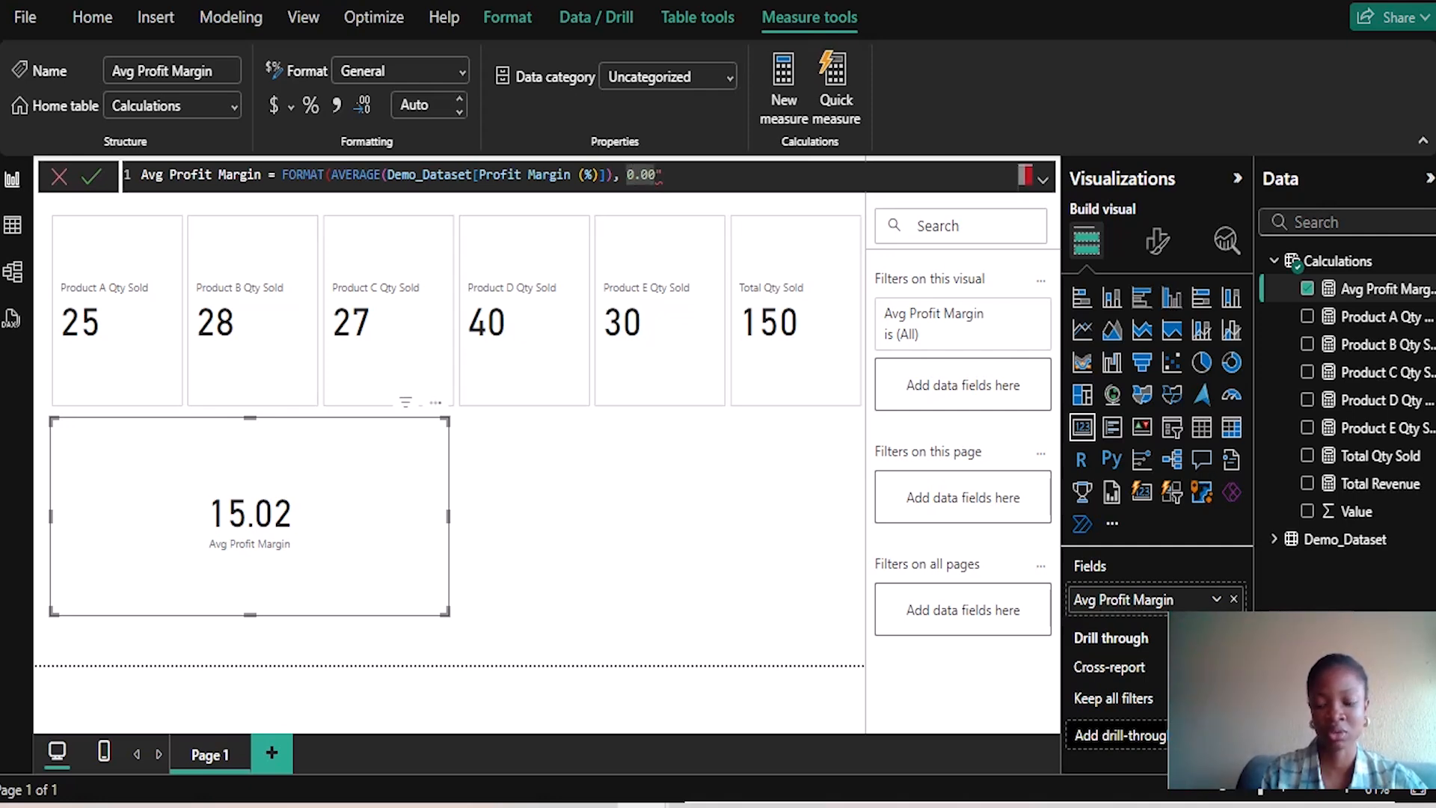
{"action": "type", "text": "\""}
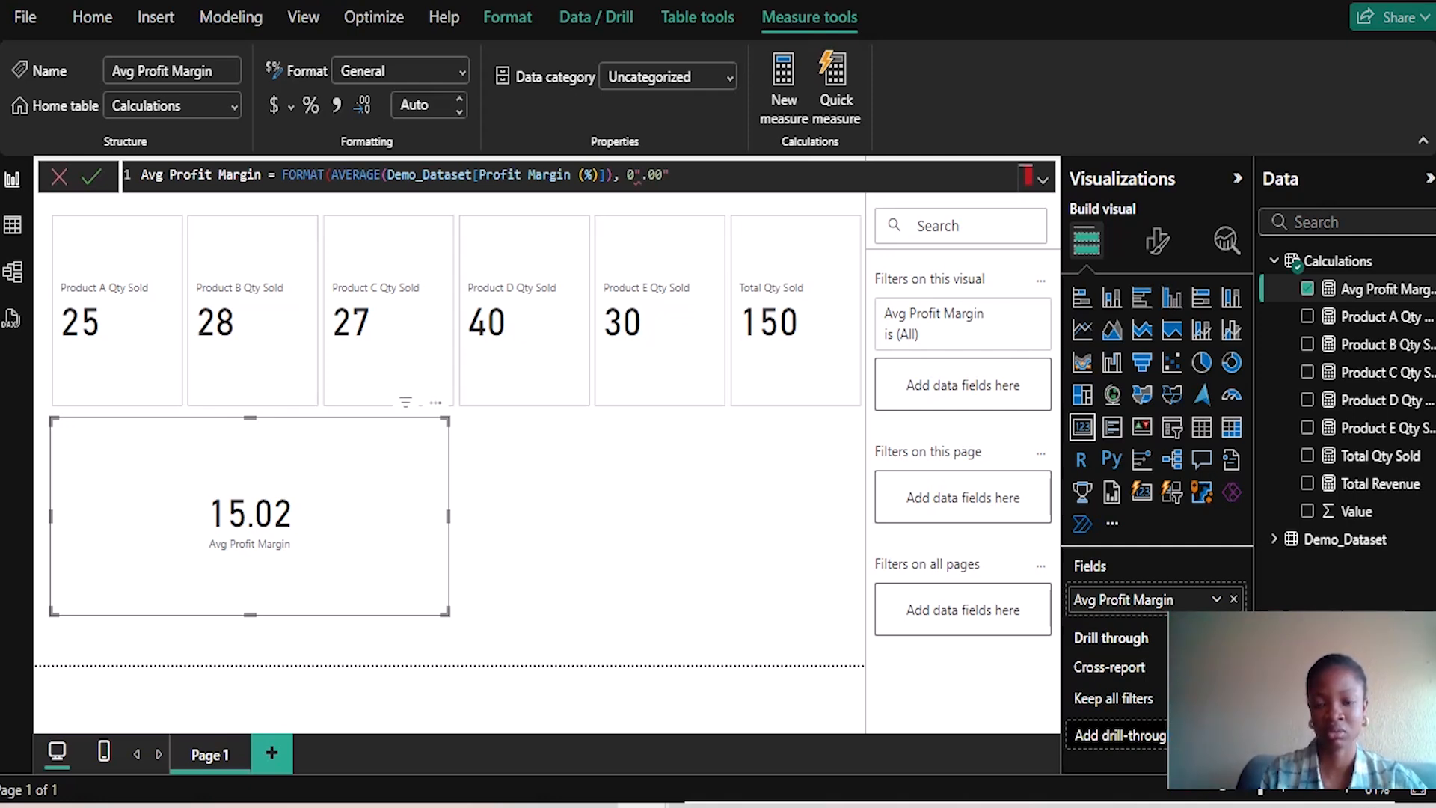
{"action": "key", "text": "BackSpace"}
{"action": "key", "text": "BackSpace"}
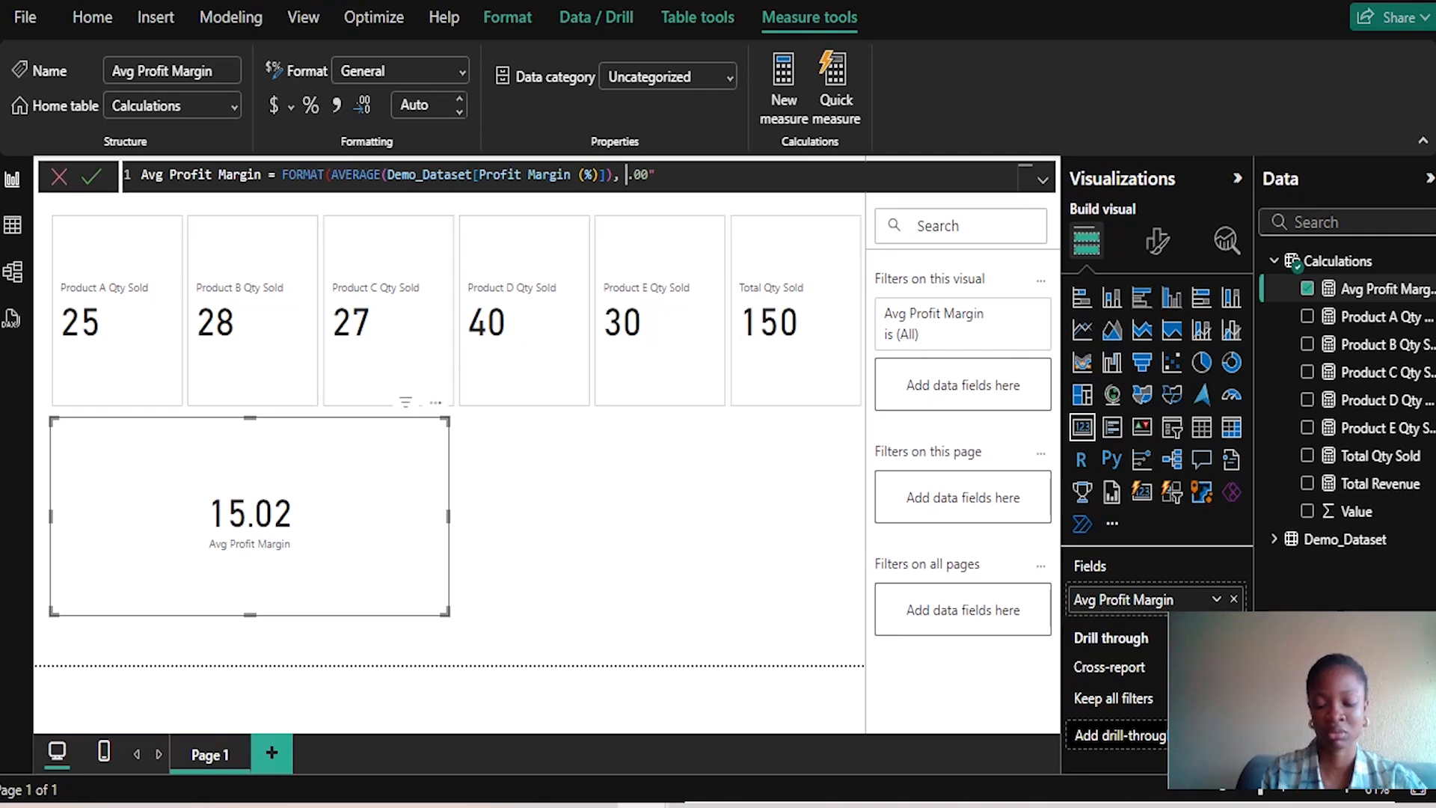
{"action": "type", "text": "\"0"}
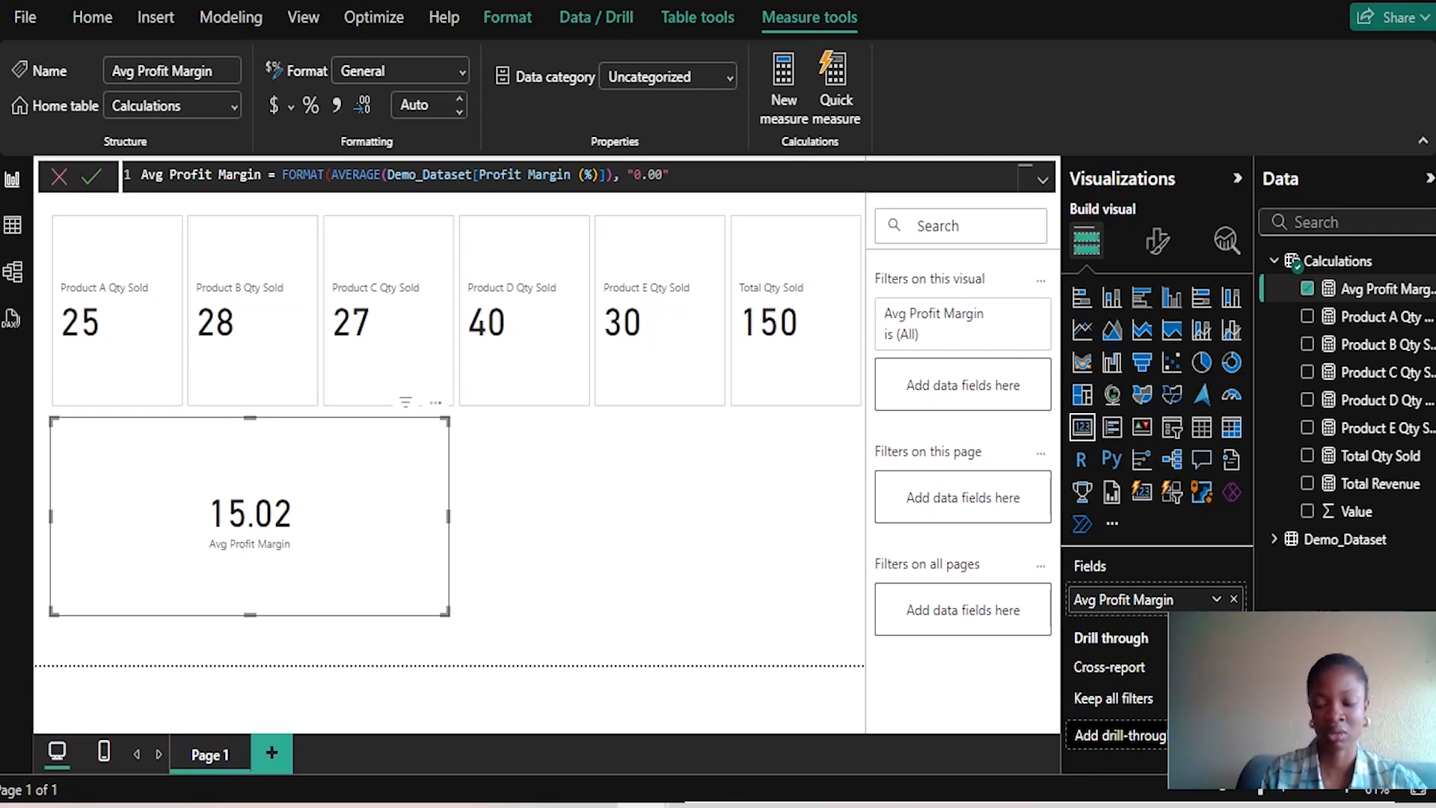
{"action": "key", "text": "Right"}
{"action": "key", "text": "Right"}
{"action": "key", "text": "Right"}
{"action": "key", "text": "Right"}
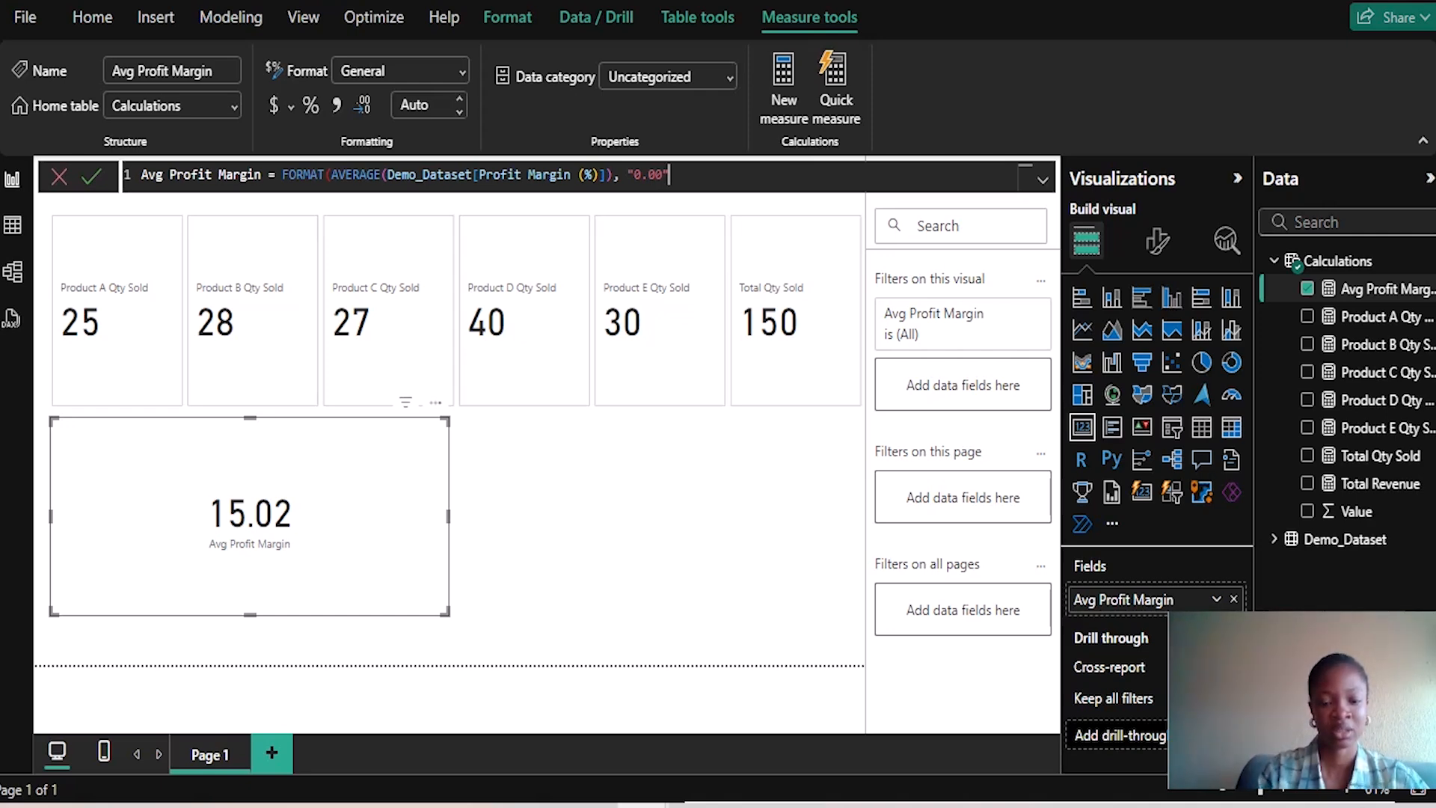
{"action": "type", "text": ")"}
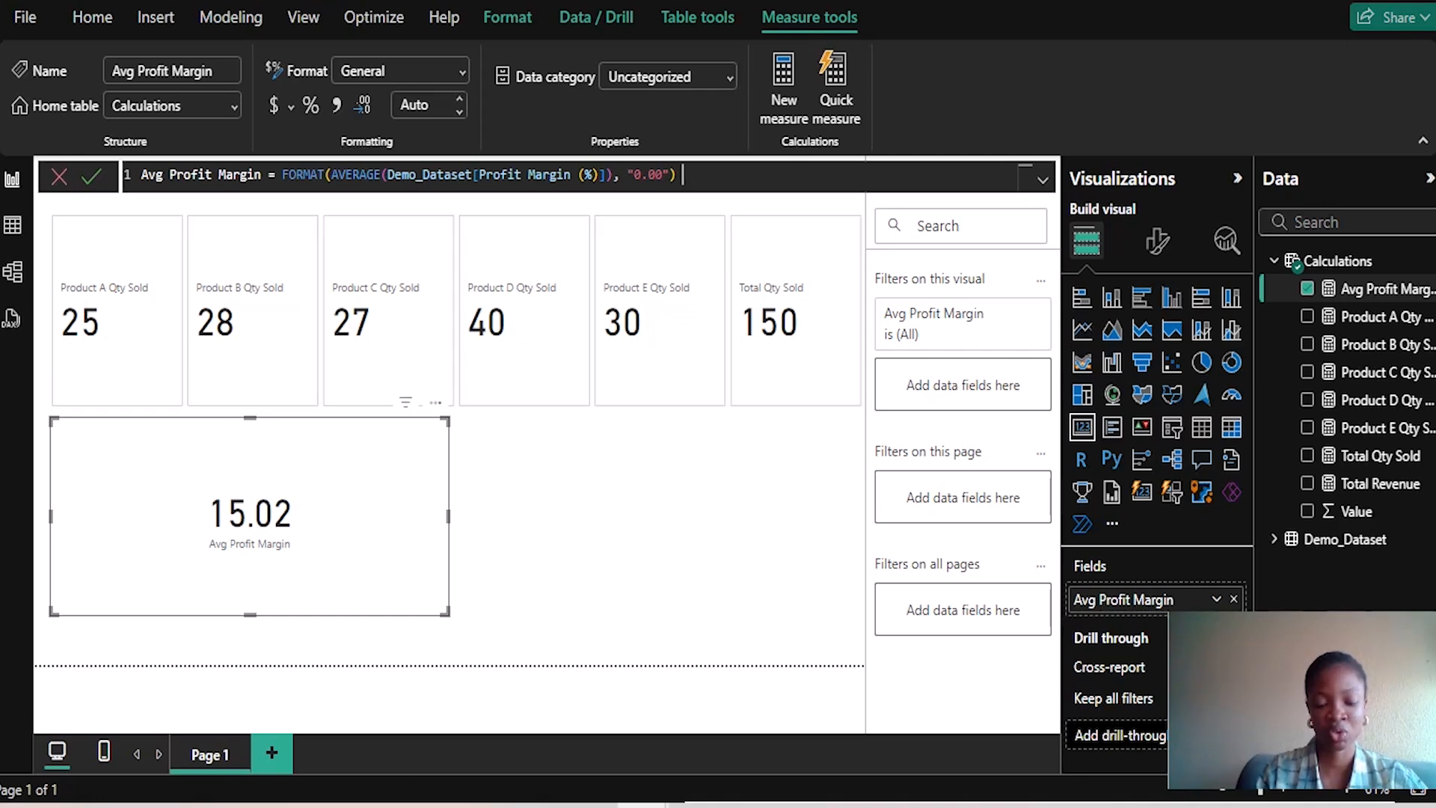
Step: Append & "%" after the FORMAT expression and commit the Avg Profit Margin formula
{"action": "type", "text": "&"}
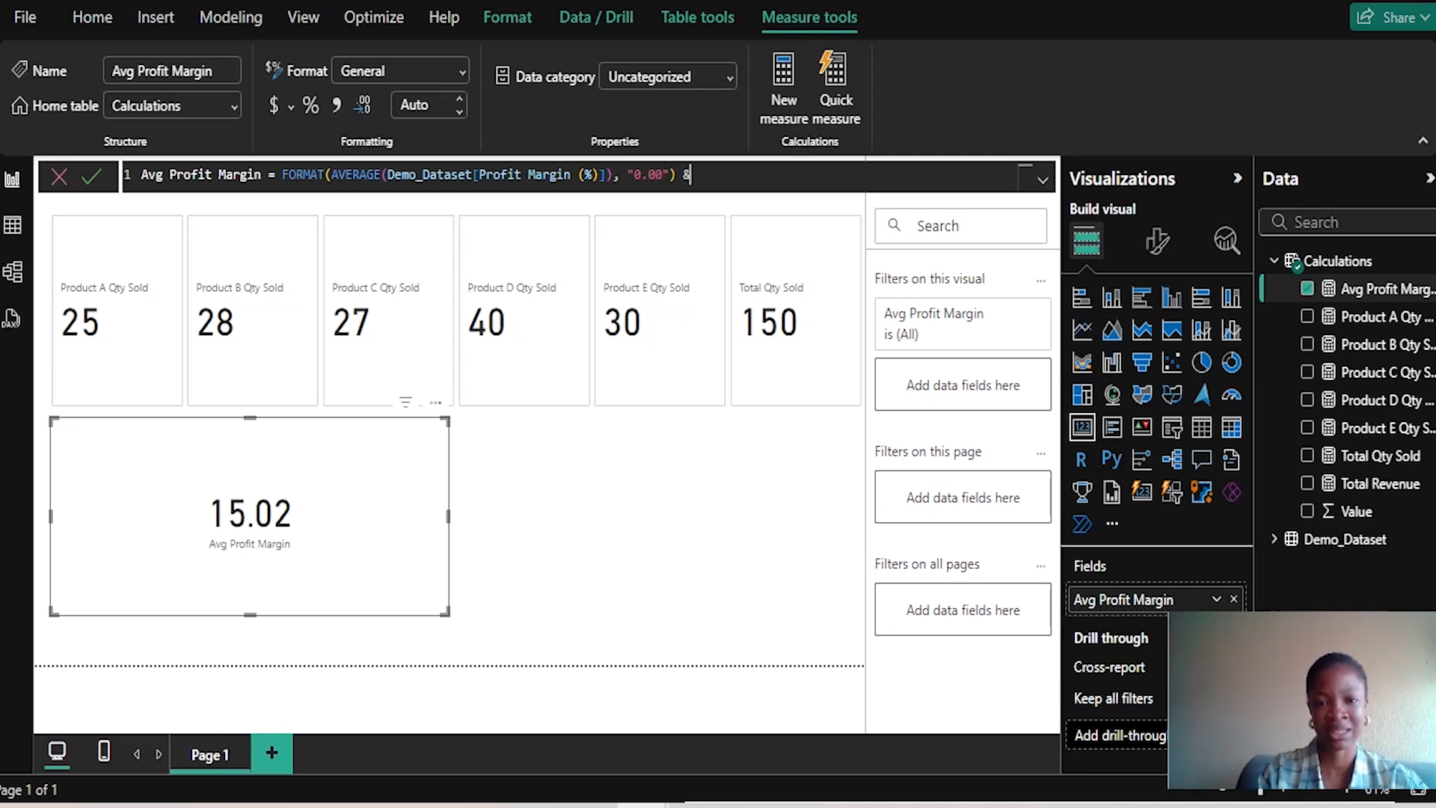
{"action": "type", "text": " \""}
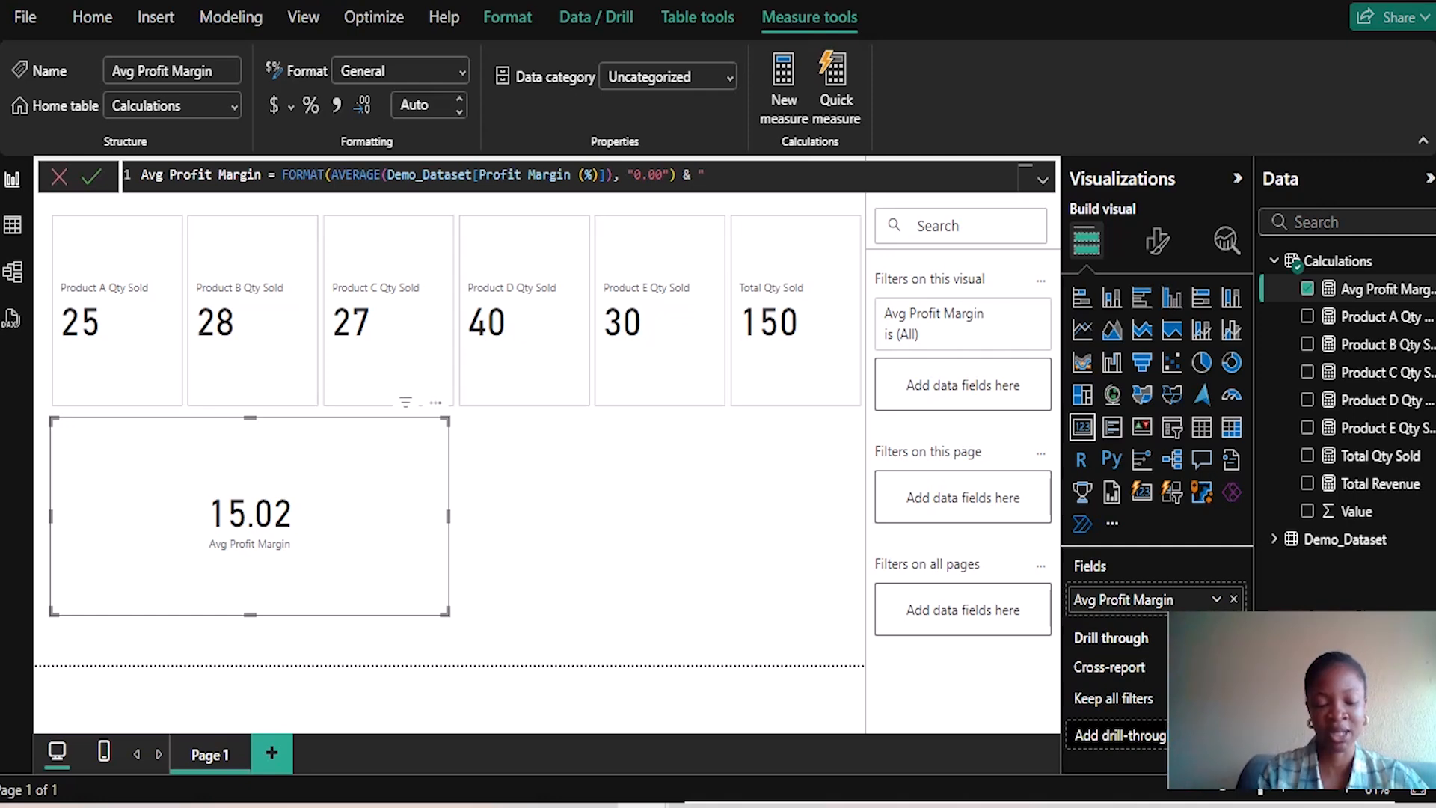
{"action": "type", "text": "%\""}
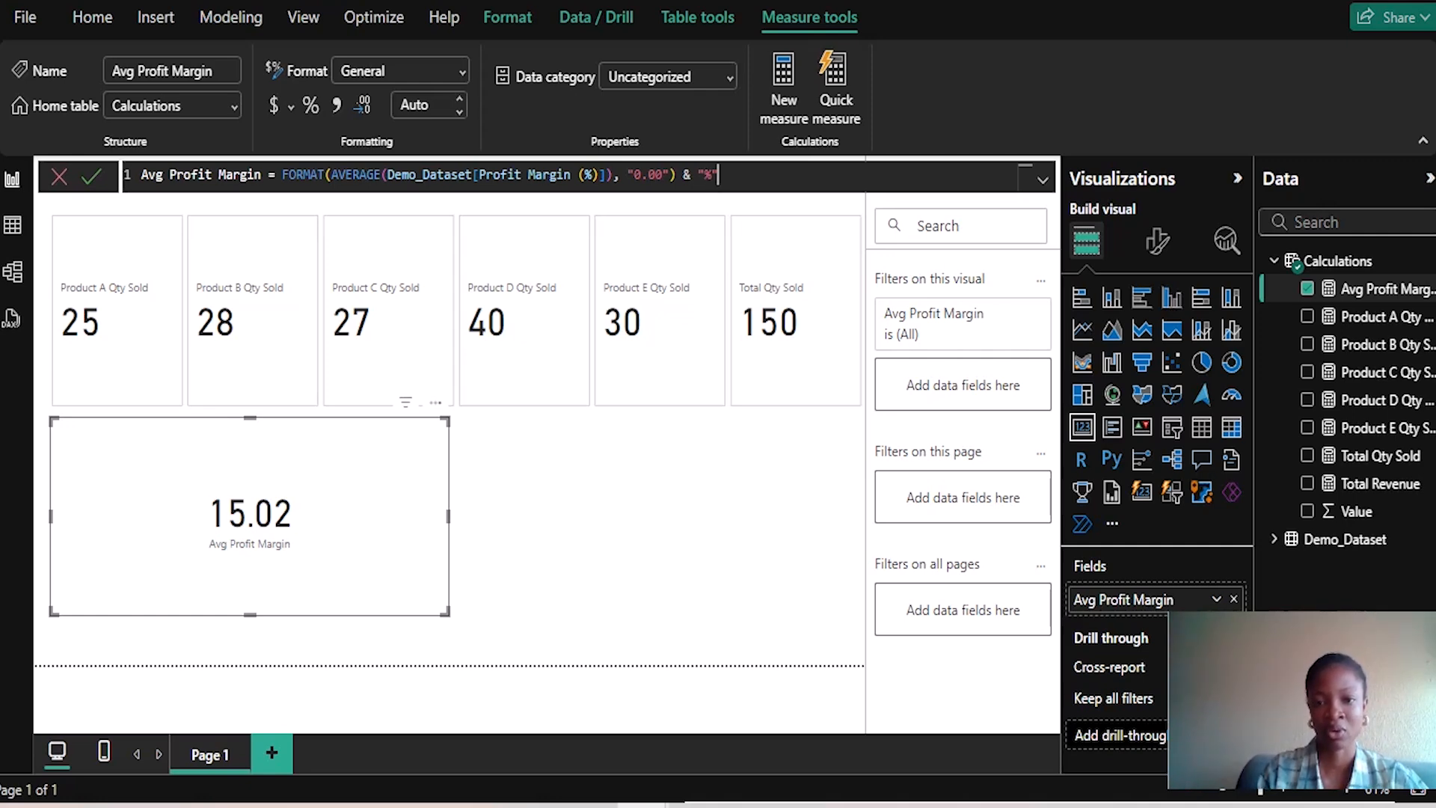
{"action": "key", "text": "Return"}
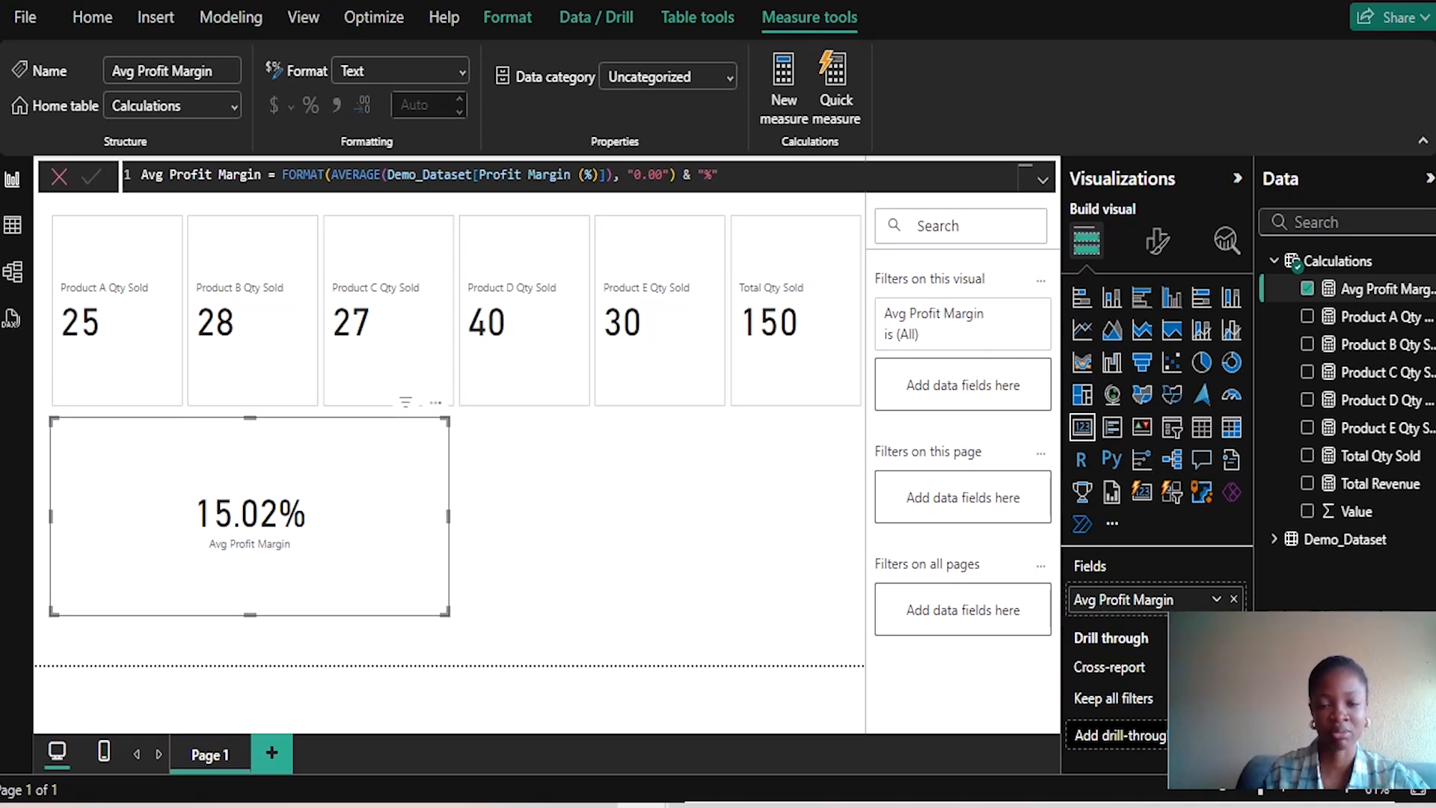
Step: Remove the & "%" concatenation from the end of the Avg Profit Margin formula
{"action": "left_click", "coordinate": [719, 175]}
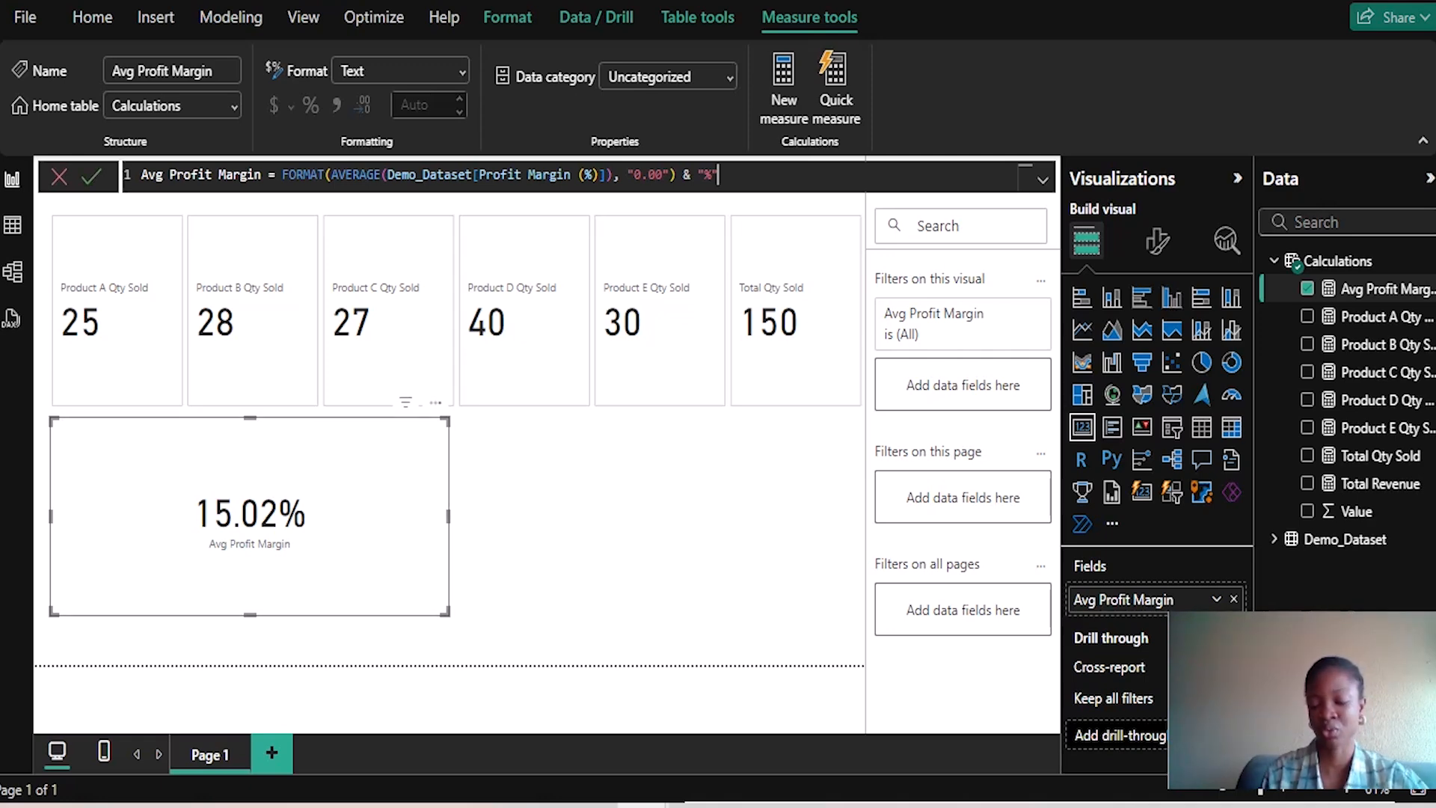
{"action": "key", "text": "shift+Left"}
{"action": "key", "text": "shift+Left"}
{"action": "key", "text": "shift+Left"}
{"action": "key", "text": "shift+Left"}
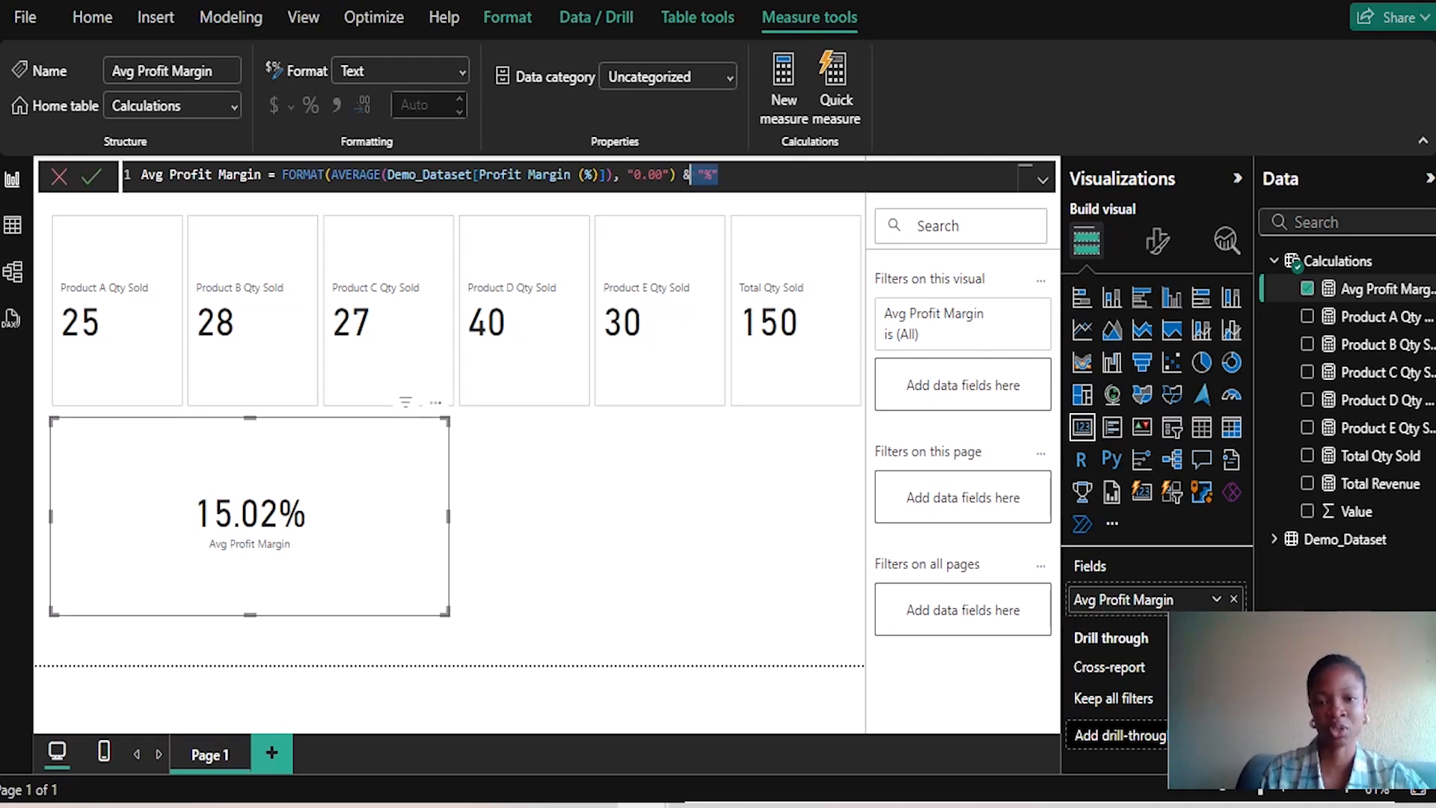
{"action": "key", "text": "shift+Left"}
{"action": "key", "text": "BackSpace"}
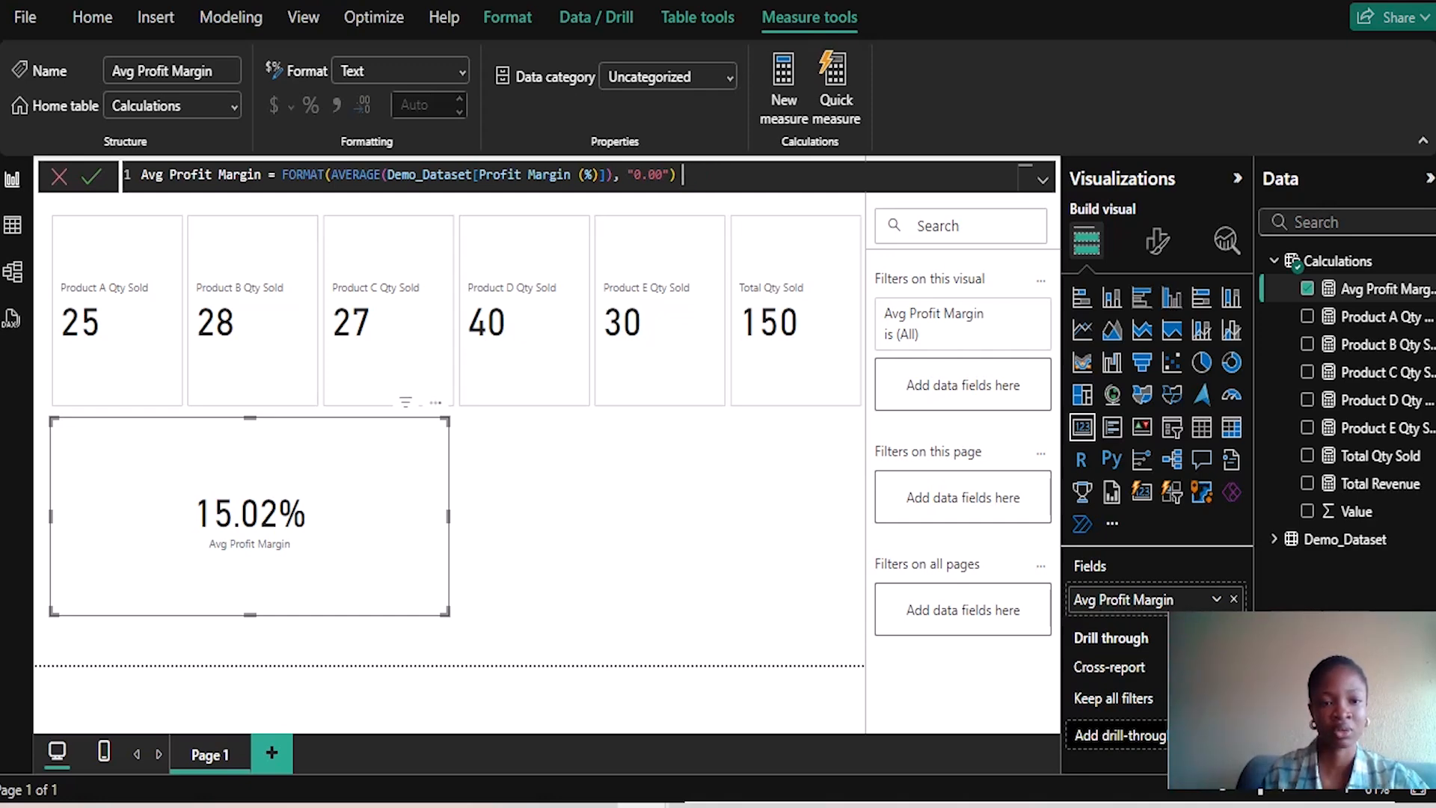
Step: Strip FORMAT and its "0.00" argument from the measure, keeping only AVERAGE(Demo_Dataset[Profit Margin (%)]), and commit the formula
{"action": "left_click", "coordinate": [326, 175]}
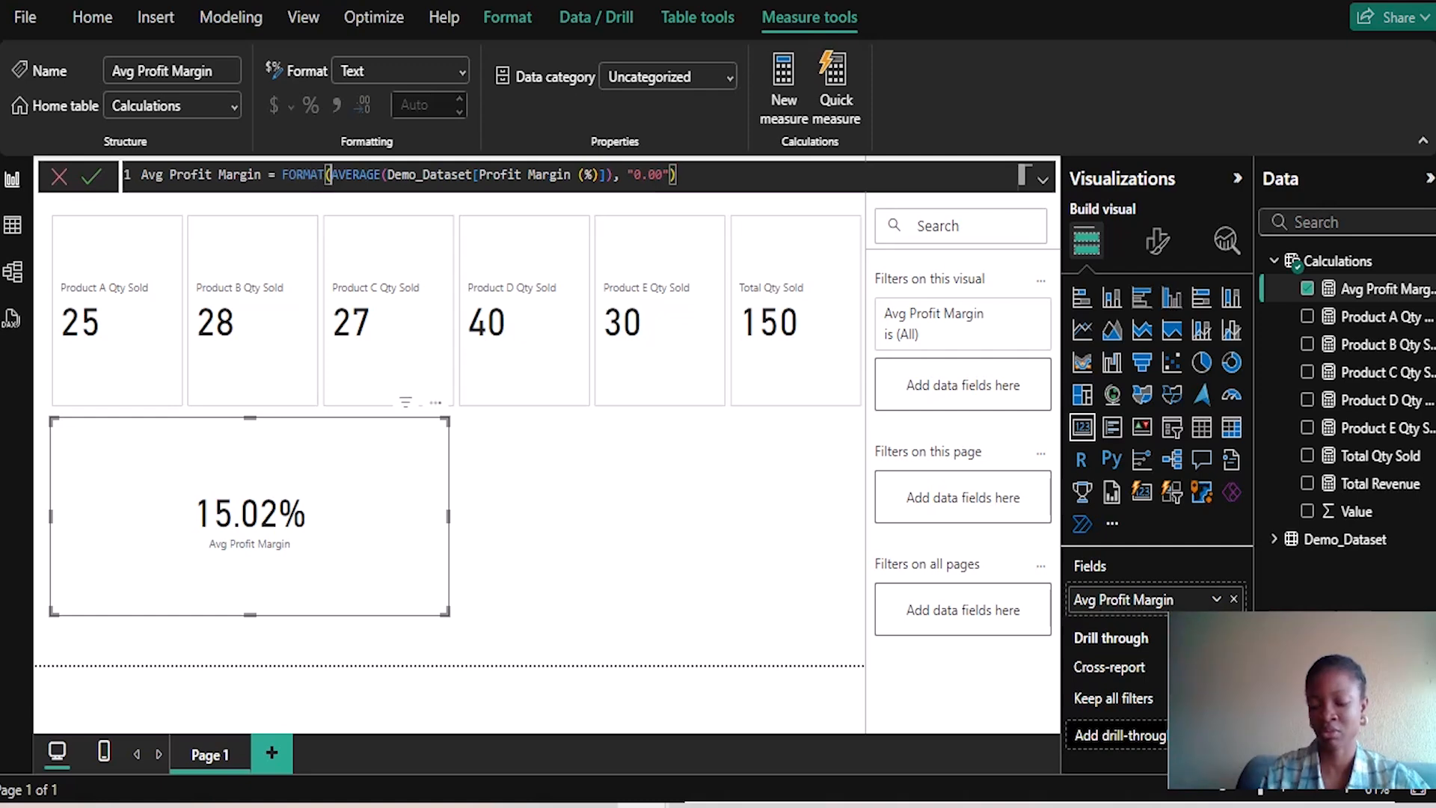
{"action": "key", "text": "Delete"}
{"action": "key", "text": "BackSpace"}
{"action": "key", "text": "BackSpace"}
{"action": "key", "text": "BackSpace"}
{"action": "key", "text": "BackSpace"}
{"action": "key", "text": "BackSpace"}
{"action": "key", "text": "BackSpace"}
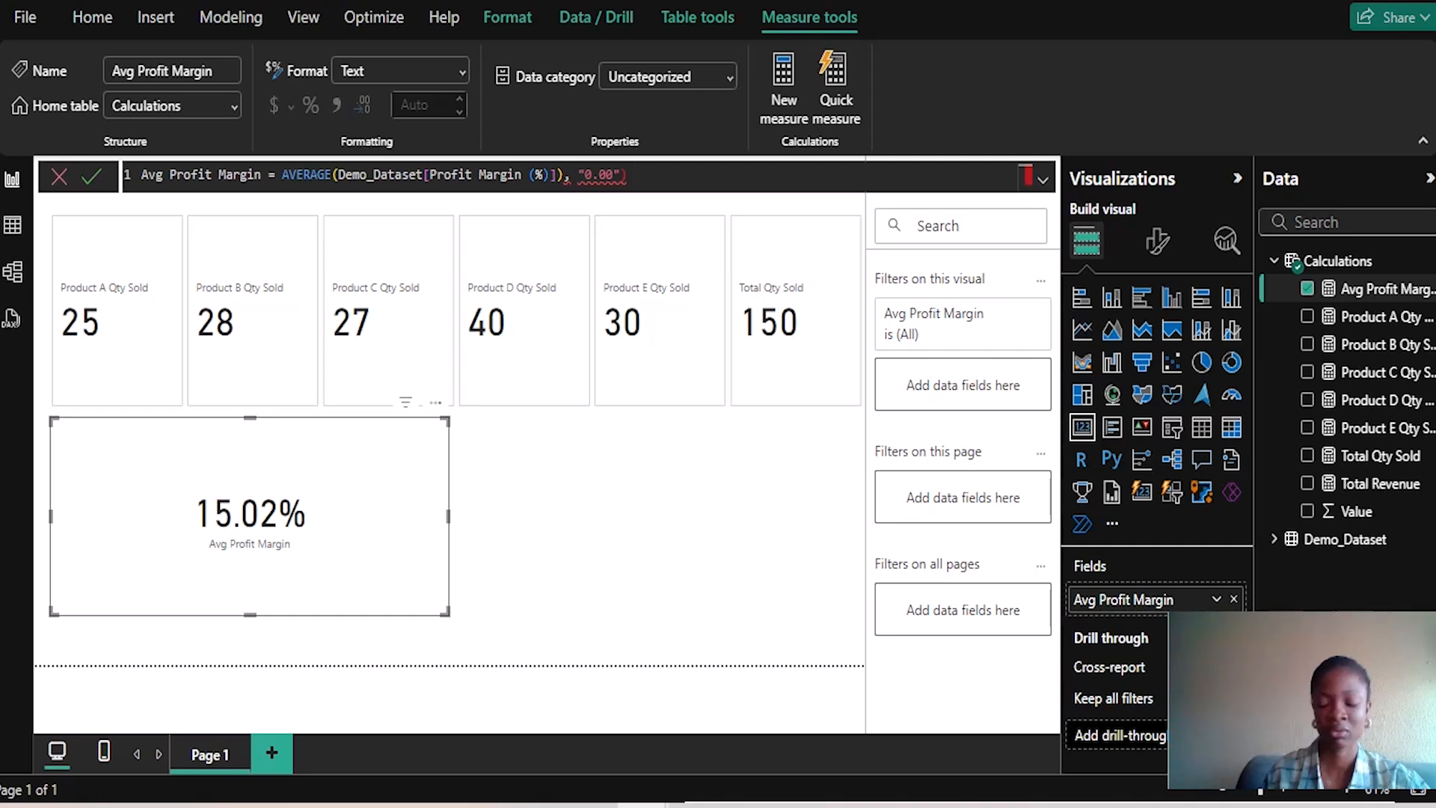
{"action": "key", "text": "BackSpace"}
{"action": "key", "text": "BackSpace"}
{"action": "key", "text": "BackSpace"}
{"action": "key", "text": "BackSpace"}
{"action": "key", "text": "BackSpace"}
{"action": "key", "text": "BackSpace"}
{"action": "key", "text": "BackSpace"}
{"action": "key", "text": "BackSpace"}
{"action": "key", "text": "BackSpace"}
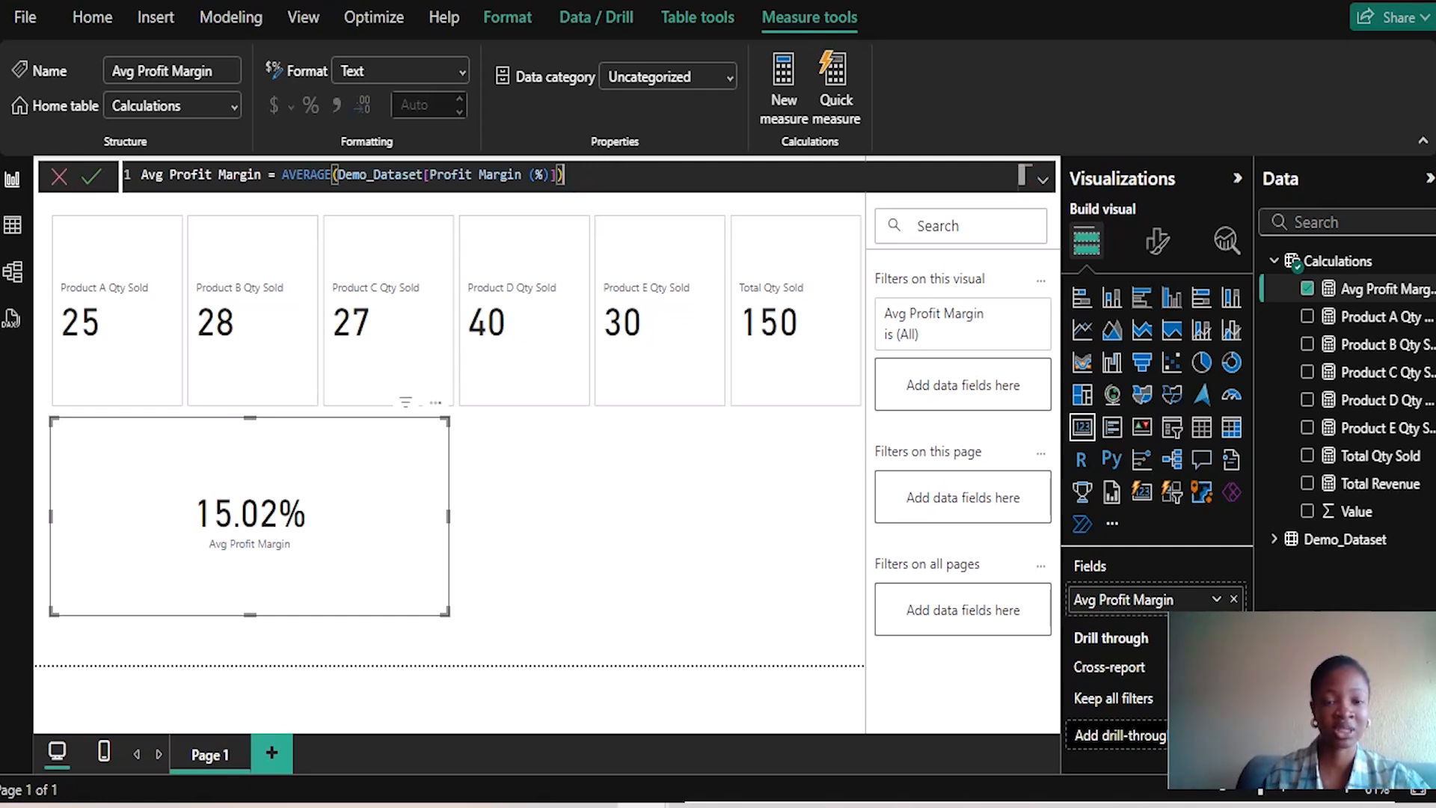
{"action": "key", "text": "Return"}
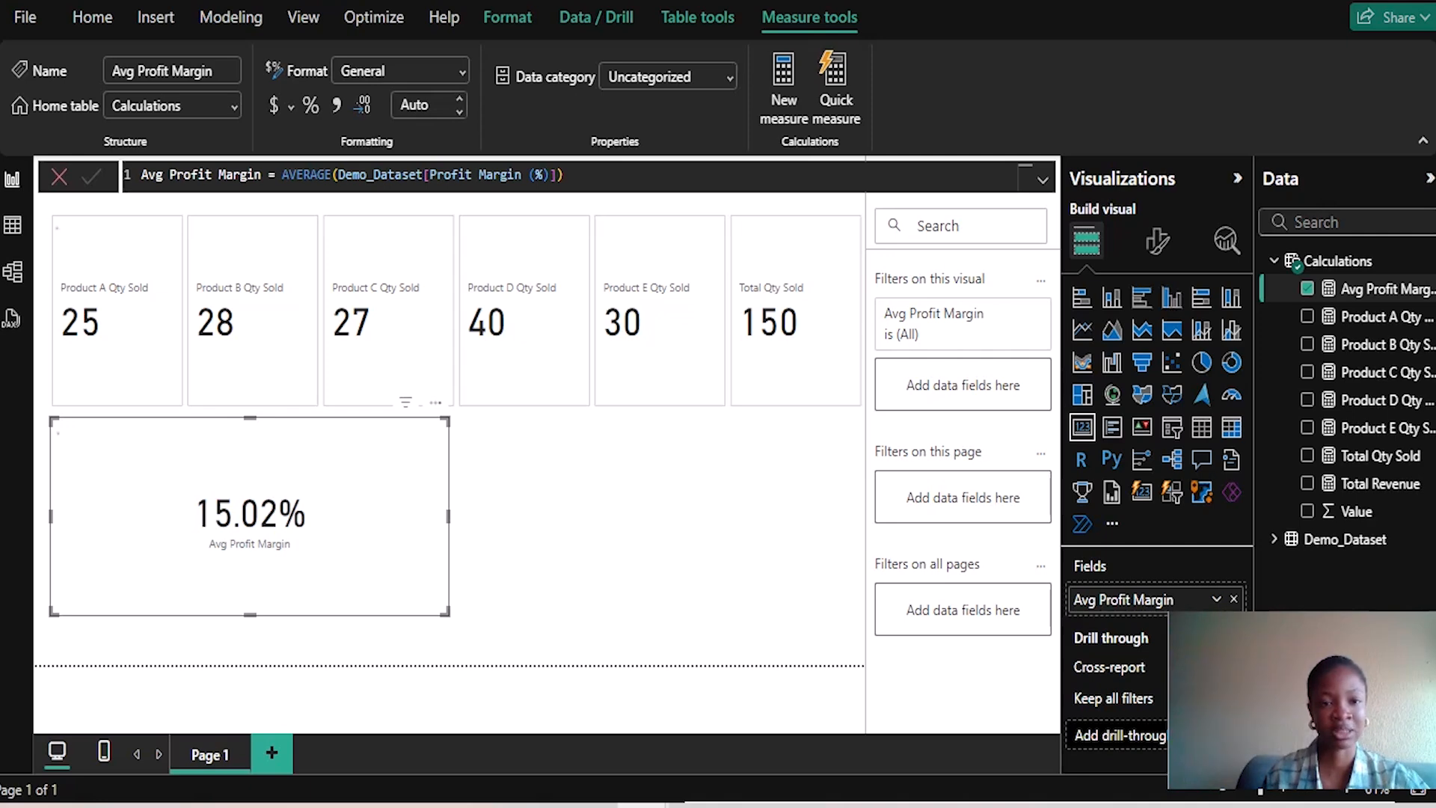
Step: Apply the built-in percentage format to the Avg Profit Margin measure
{"action": "left_click", "coordinate": [310, 104]}
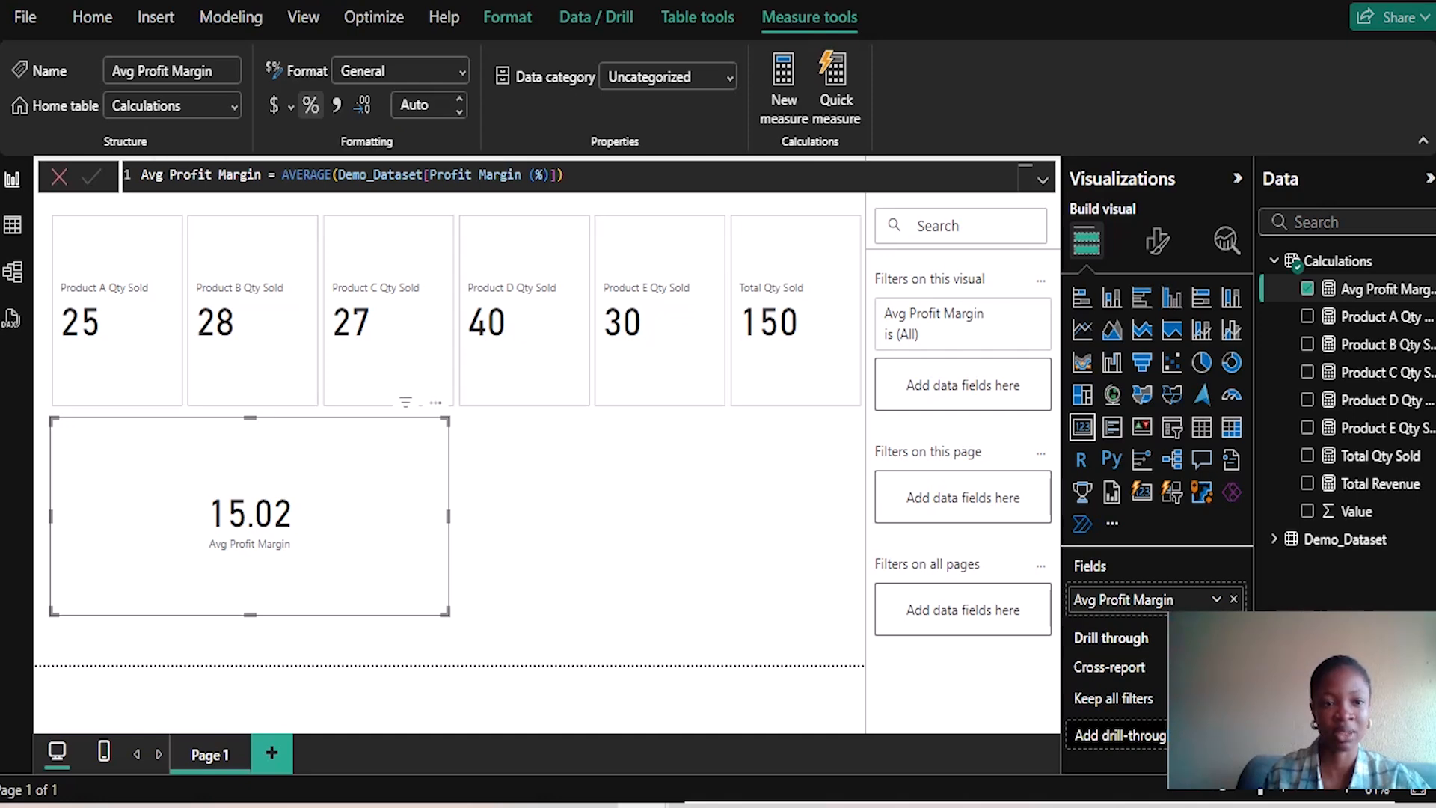
{"action": "left_click", "coordinate": [310, 105]}
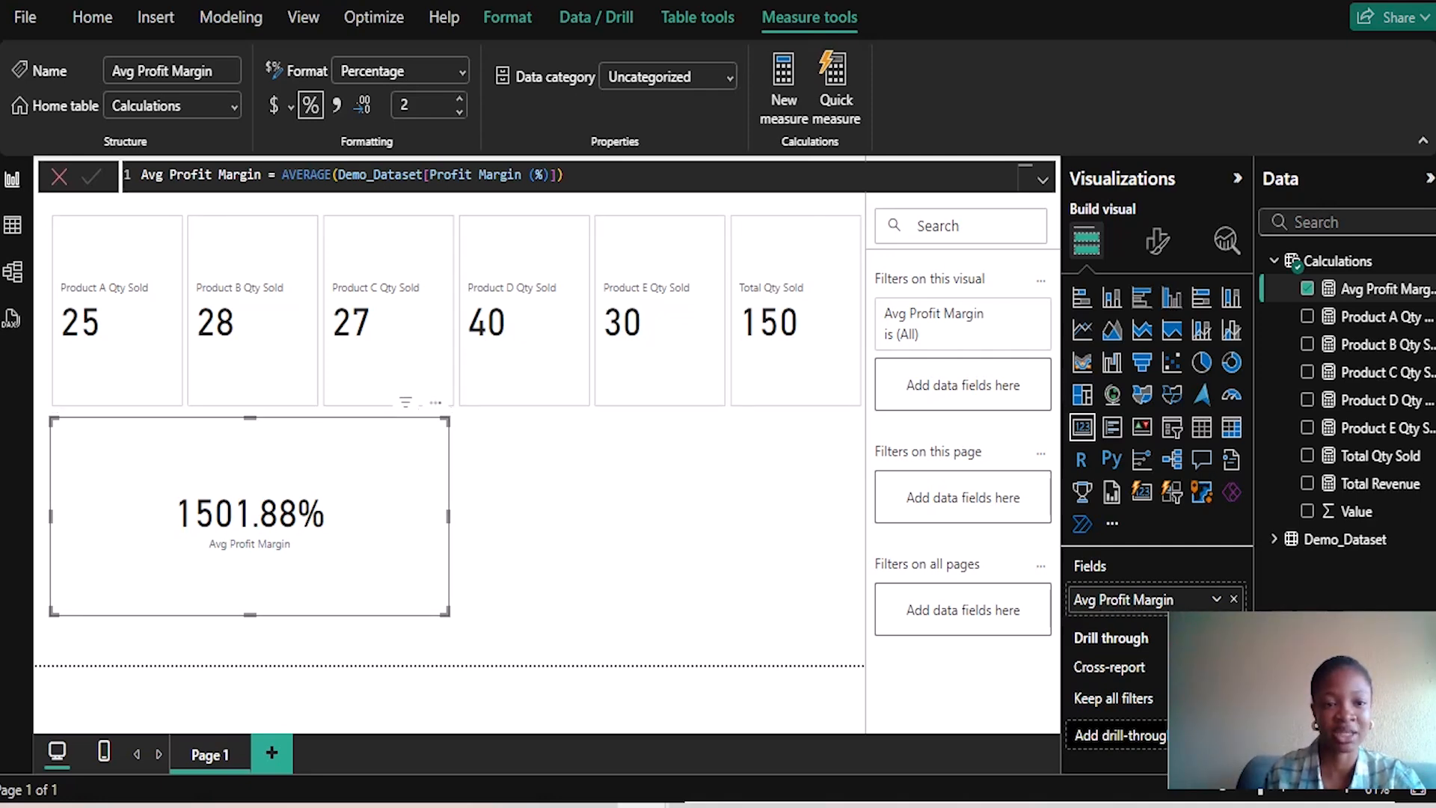
Step: Wrap the AVERAGE expression of Avg Profit Margin in FORMAT with "0.00" as the format string
{"action": "type", "text": "F"}
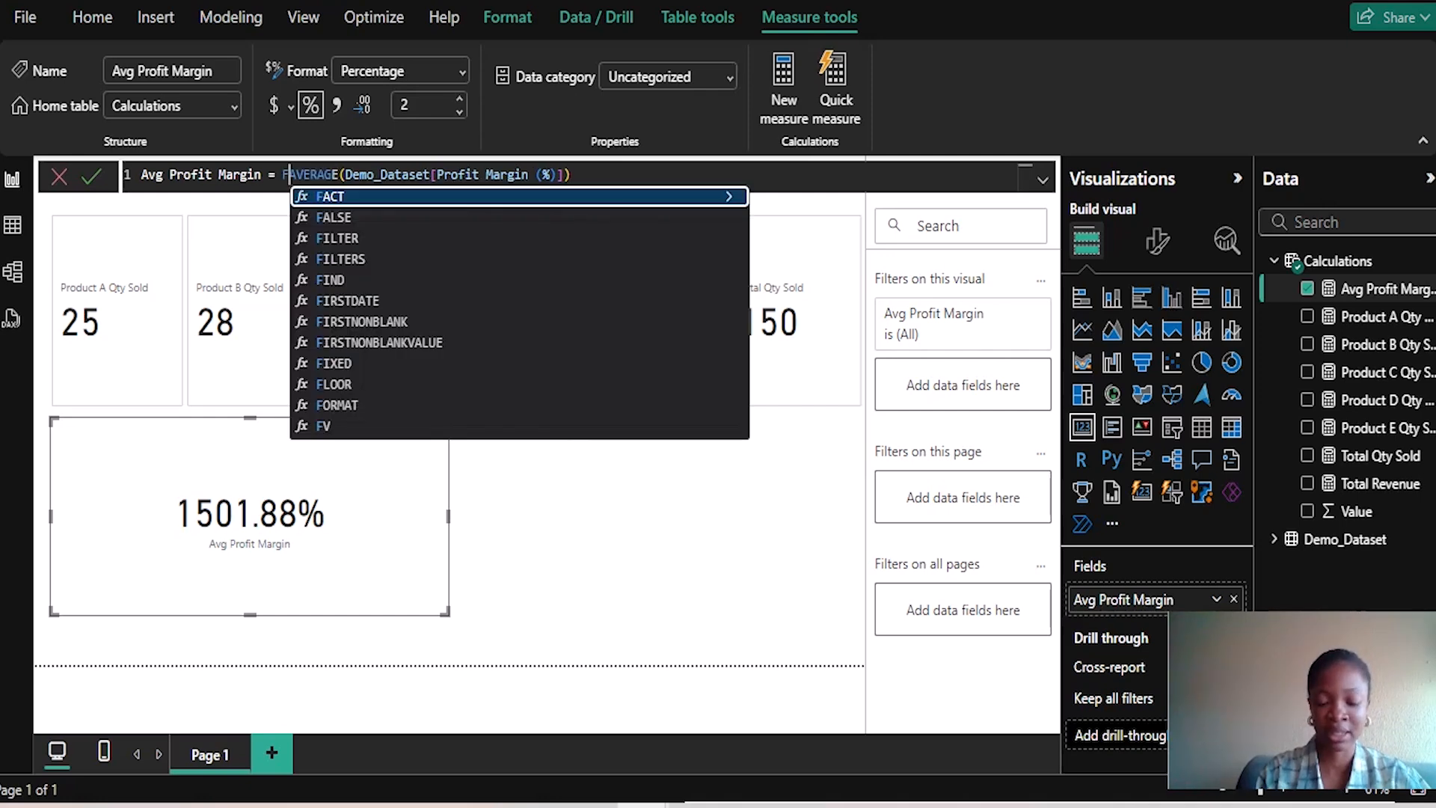
{"action": "type", "text": "orma"}
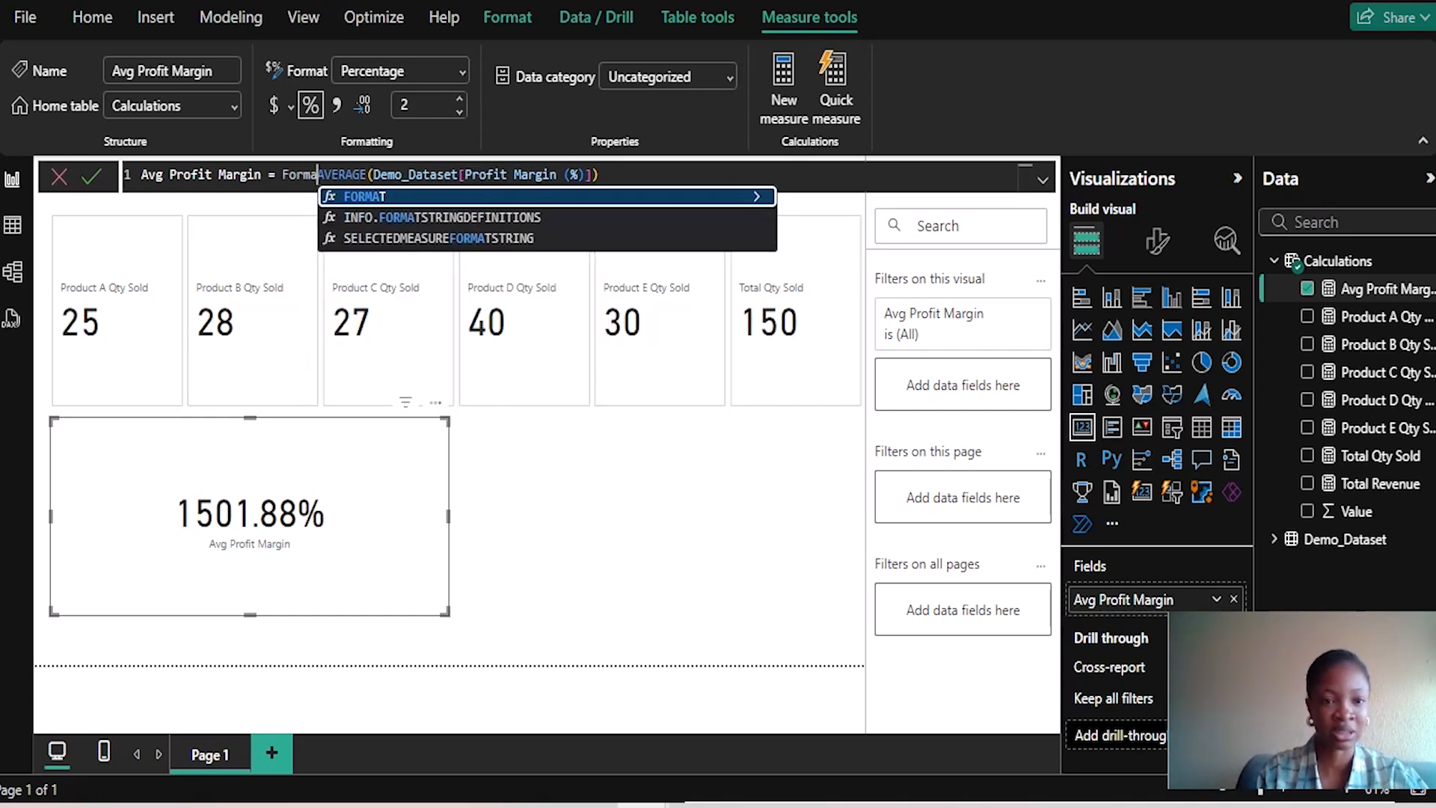
{"action": "key", "text": "Tab"}
{"action": "key", "text": "End"}
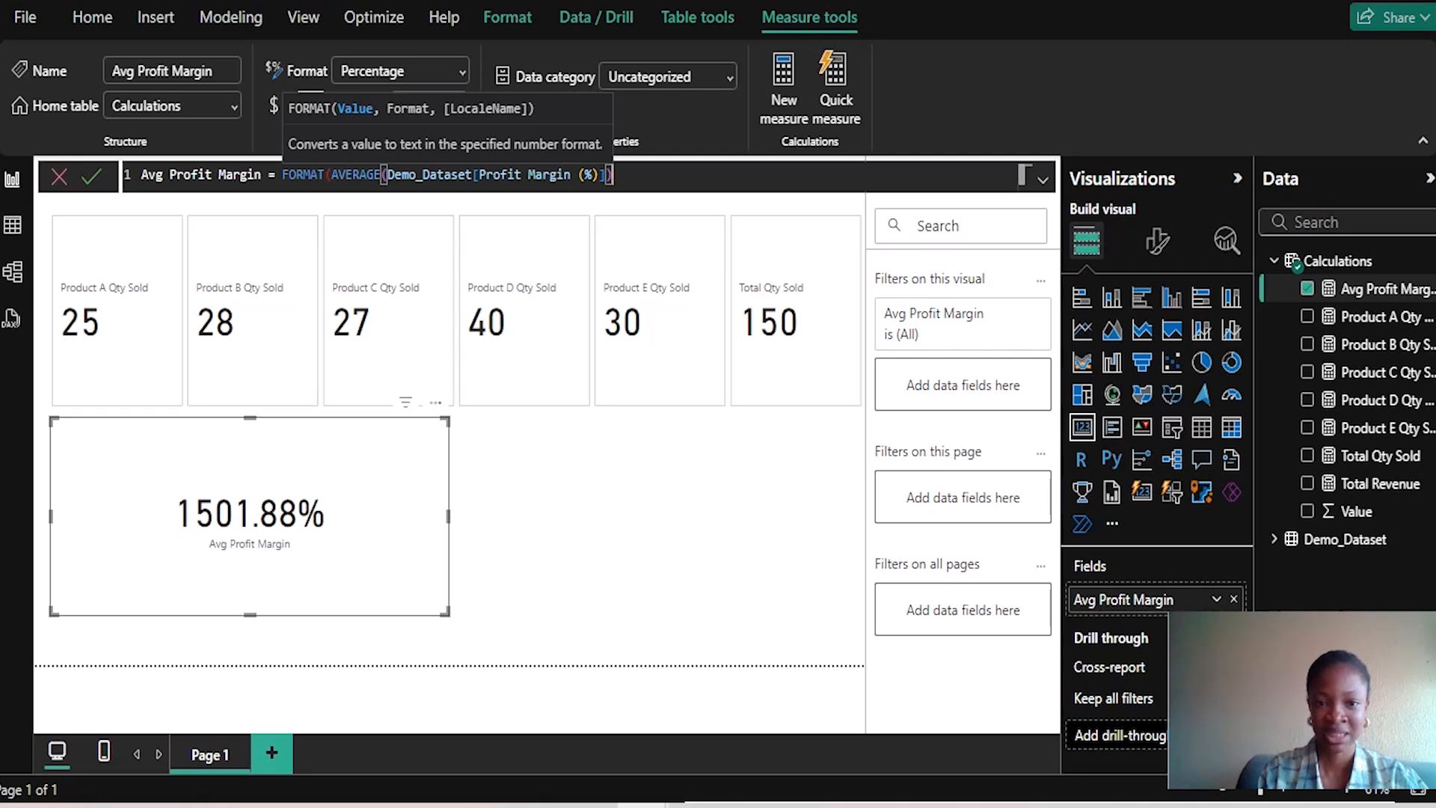
{"action": "type", "text": ", \""}
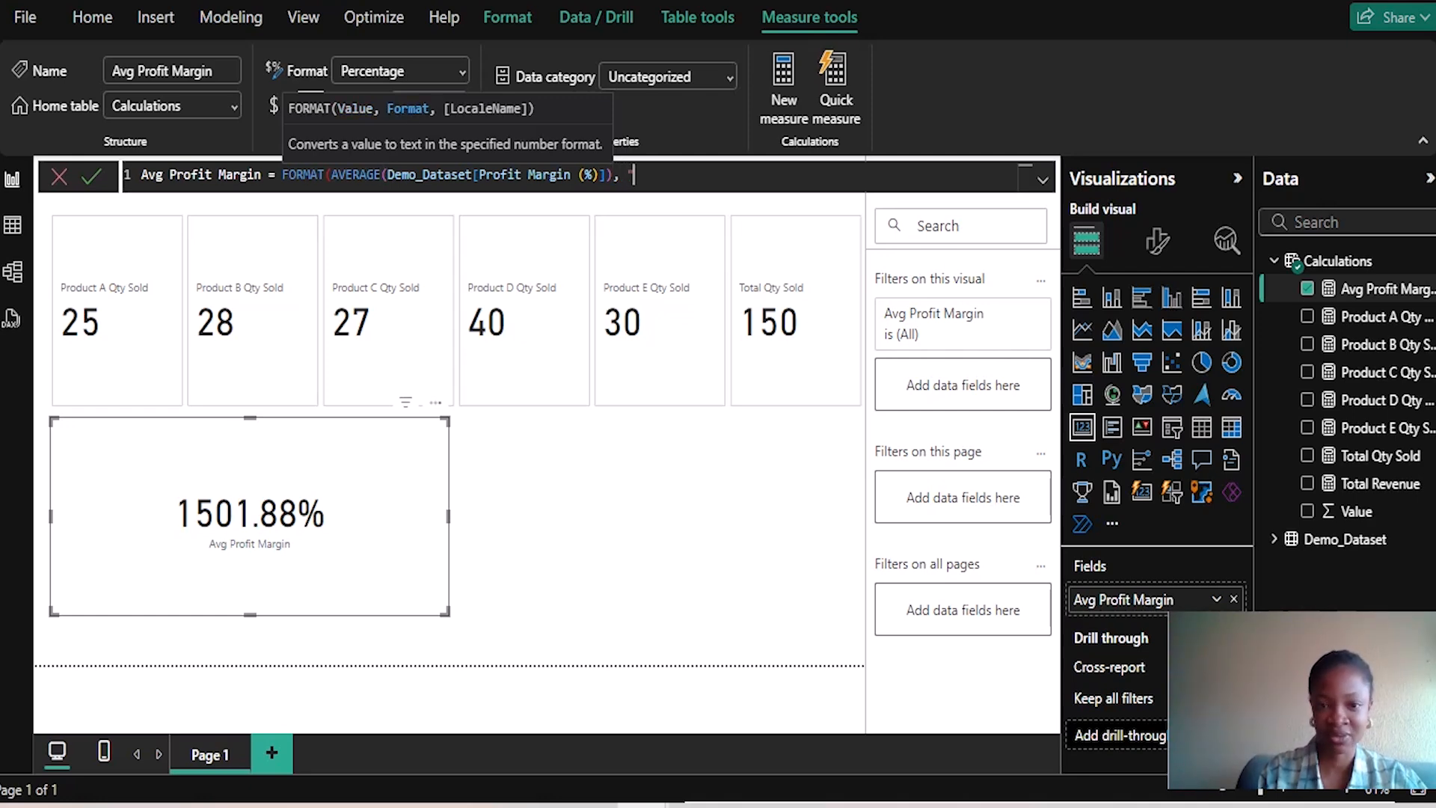
{"action": "type", "text": "0.0"}
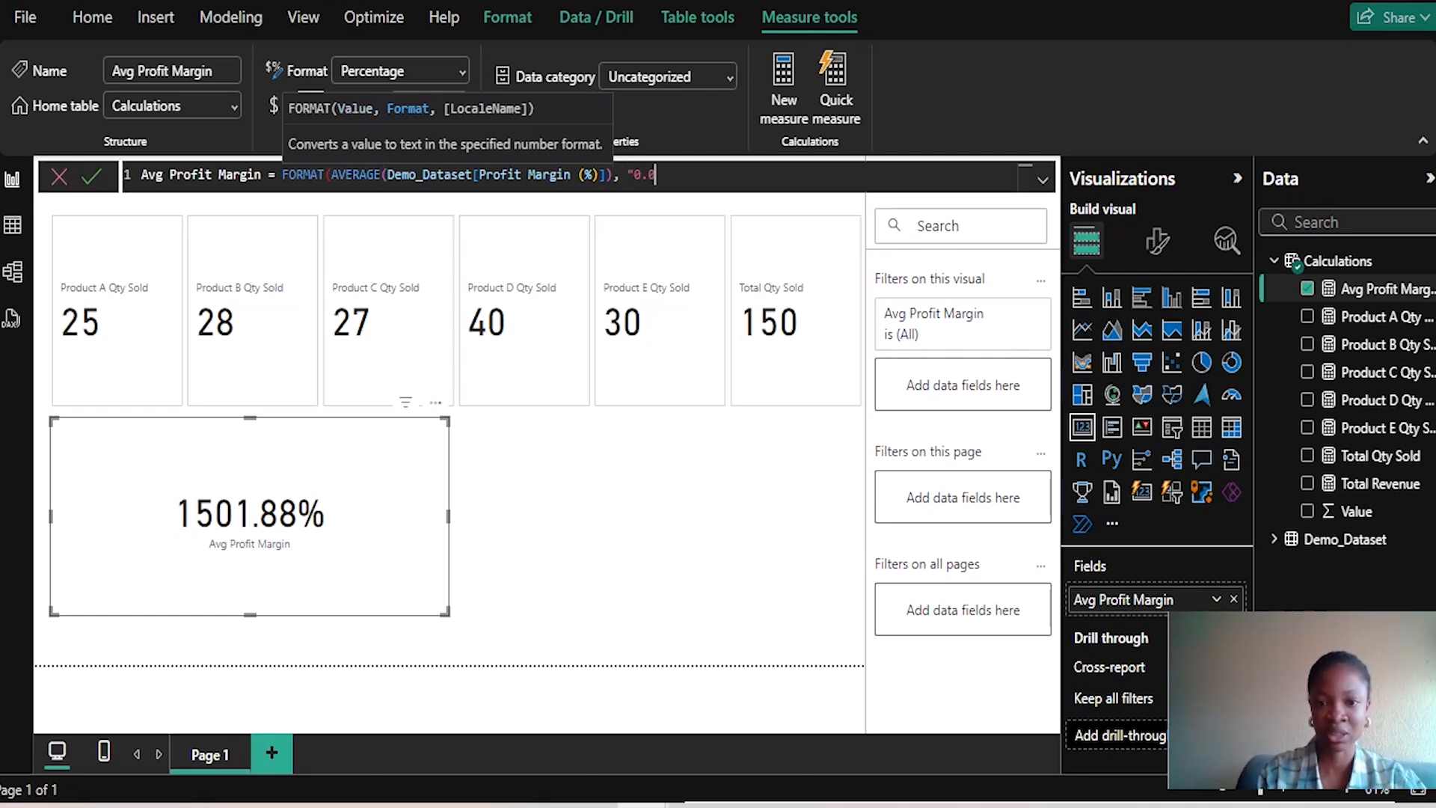
{"action": "type", "text": "0\""}
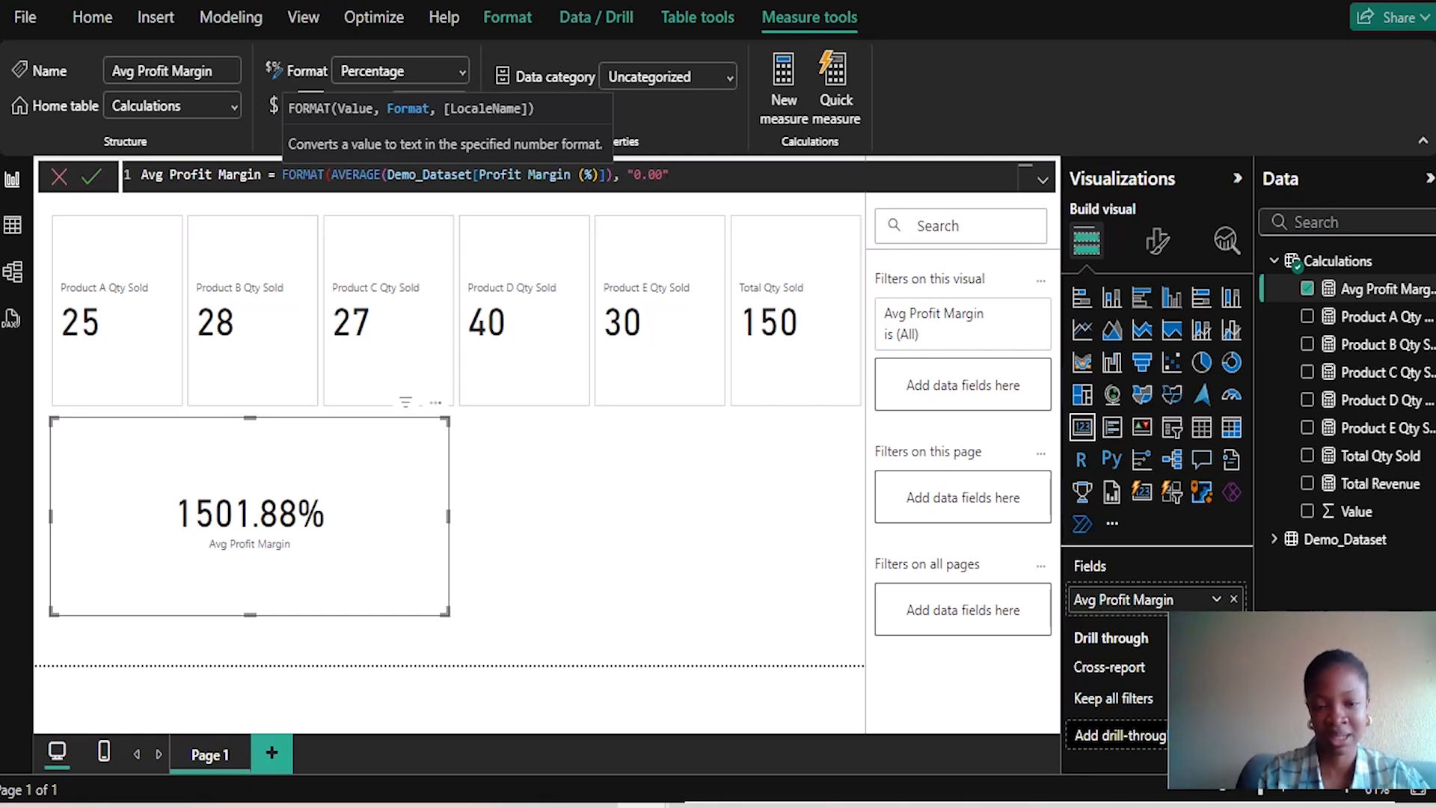
{"action": "type", "text": ") "}
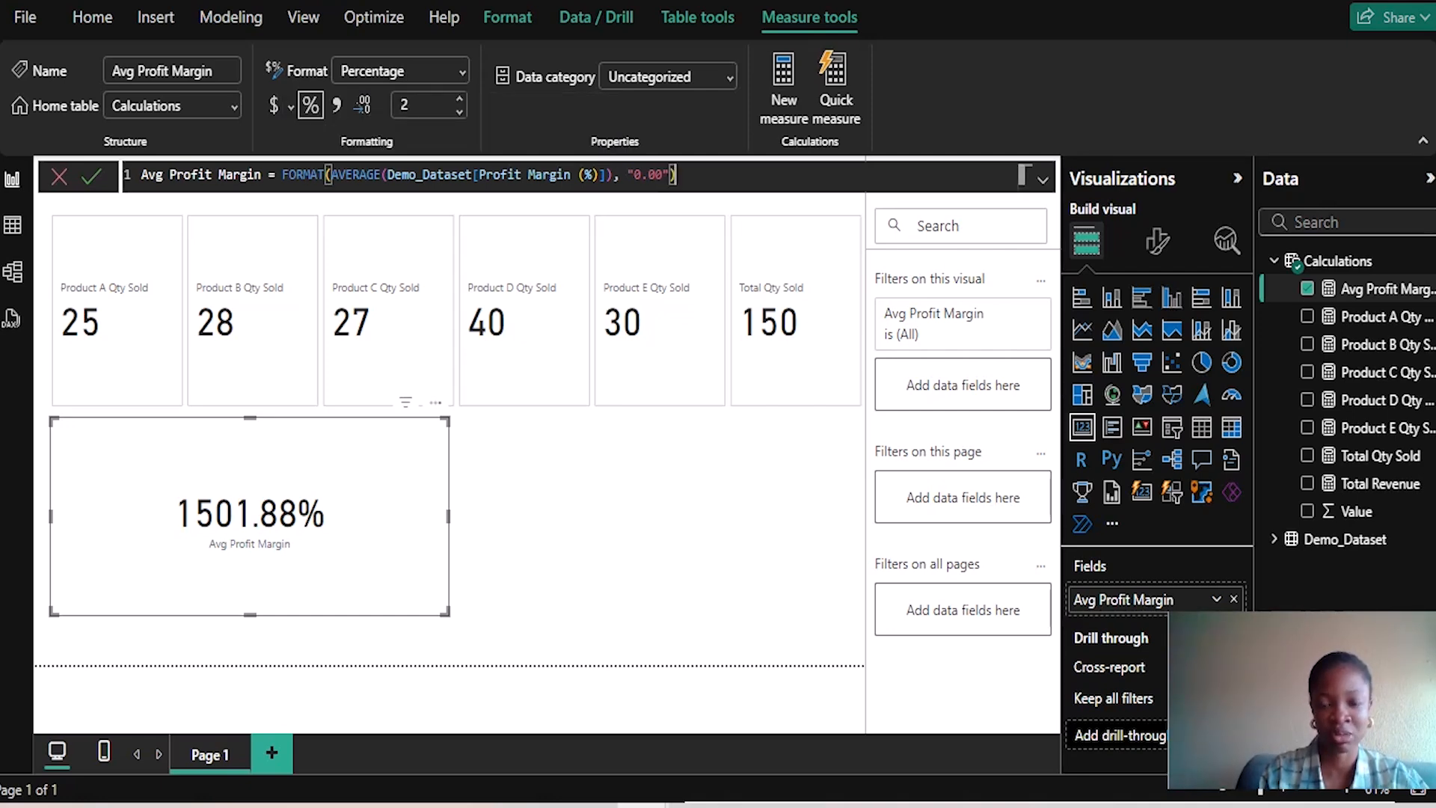
Step: Concatenate & "%" to the end of the FORMAT expression and commit the measure
{"action": "type", "text": "& \""}
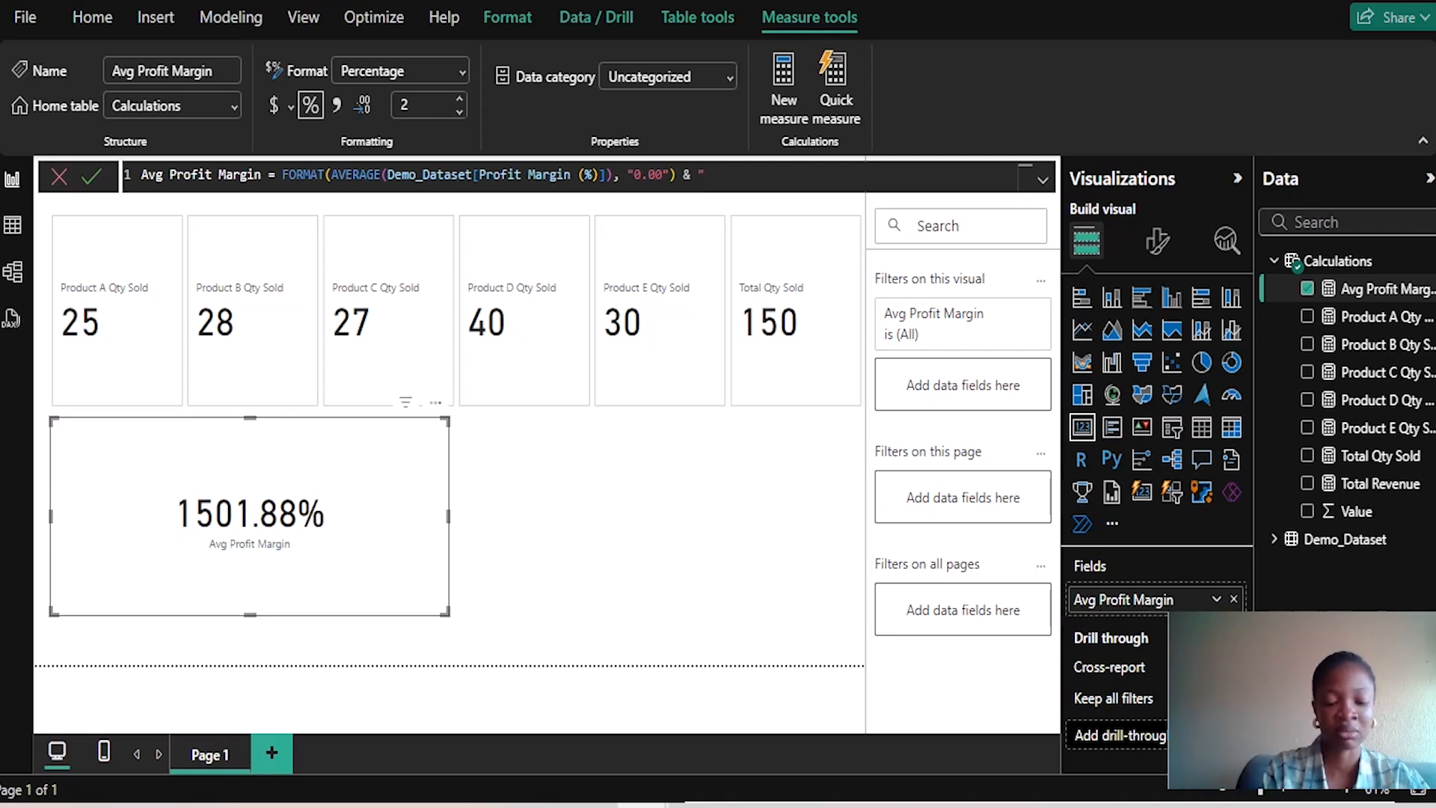
{"action": "type", "text": "%\""}
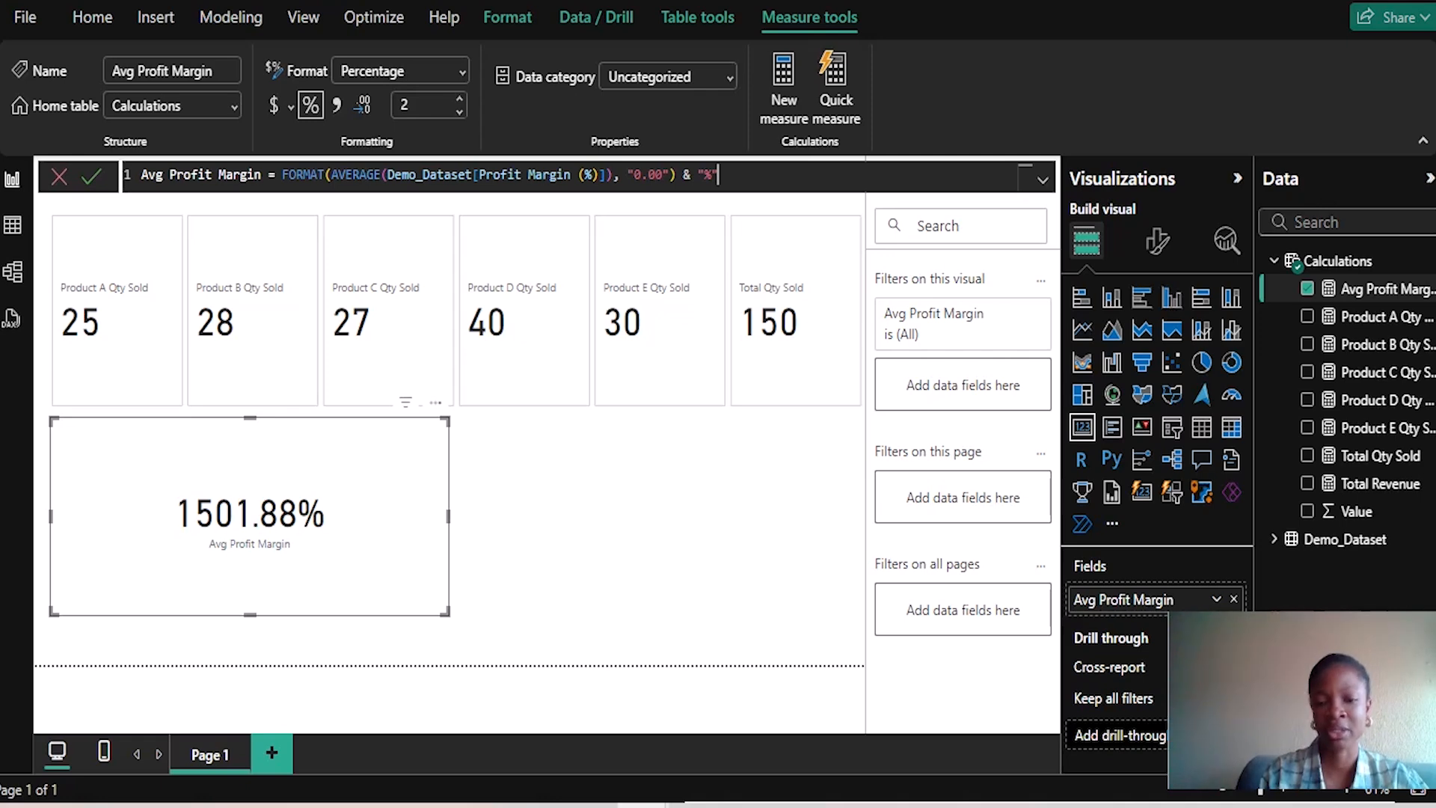
{"action": "key", "text": "Return"}
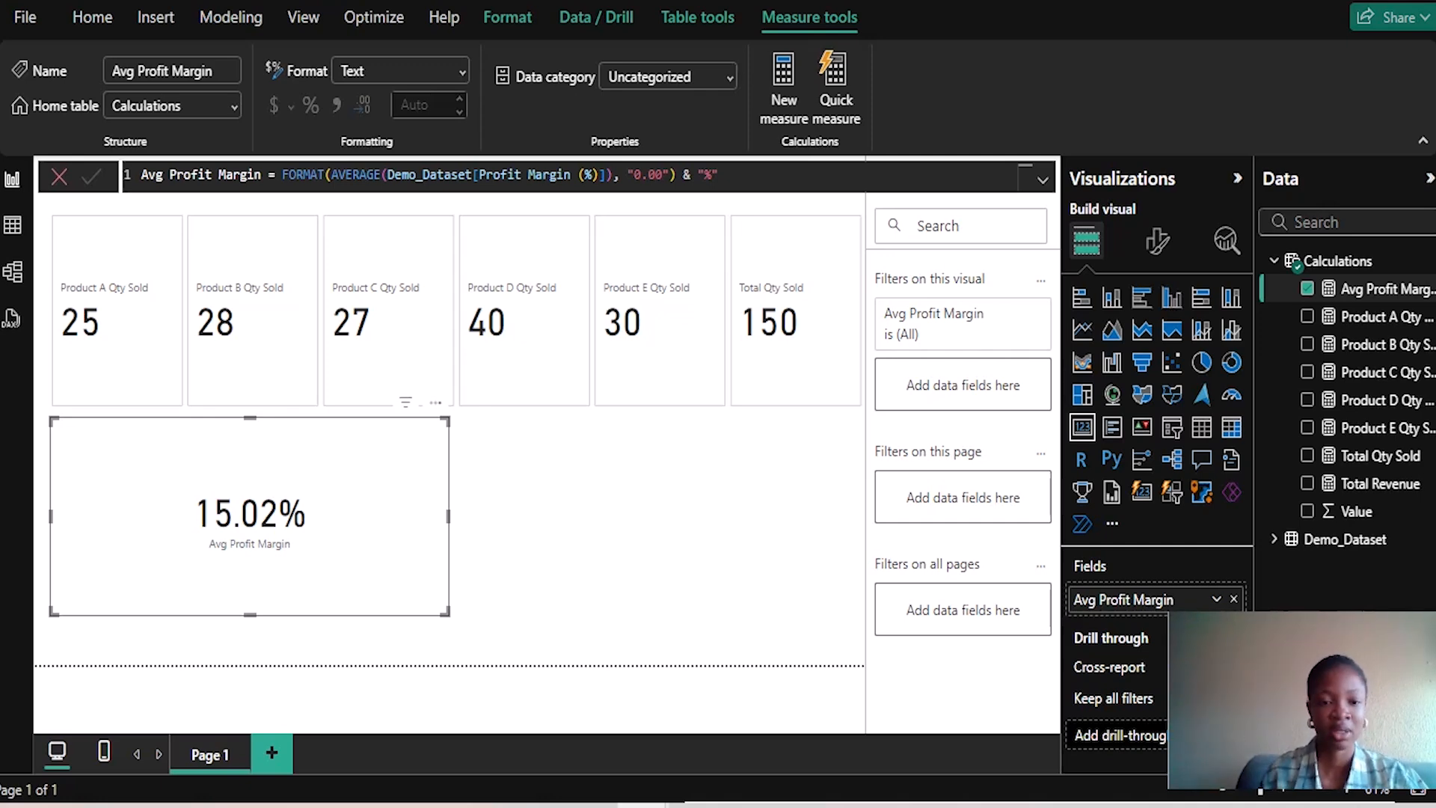
Step: Narrow the Avg Profit Margin card to about 40% of its width
{"action": "left_click_drag", "start_coordinate": [448, 516], "coordinate": [212, 516]}
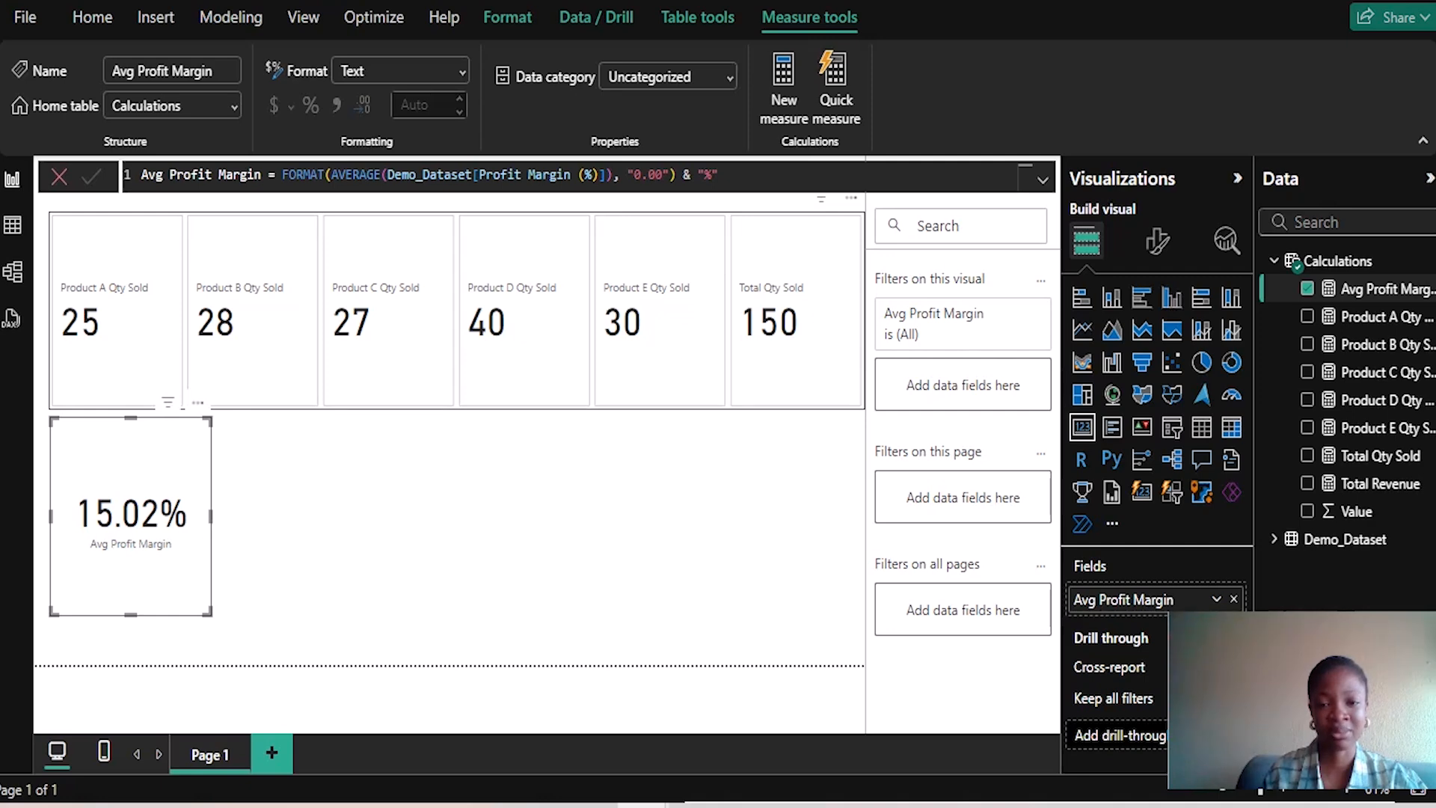
Step: Remove the multi-value card of product quantities sold and move the Avg Profit Margin card up into the freed space
{"action": "left_click", "coordinate": [523, 344]}
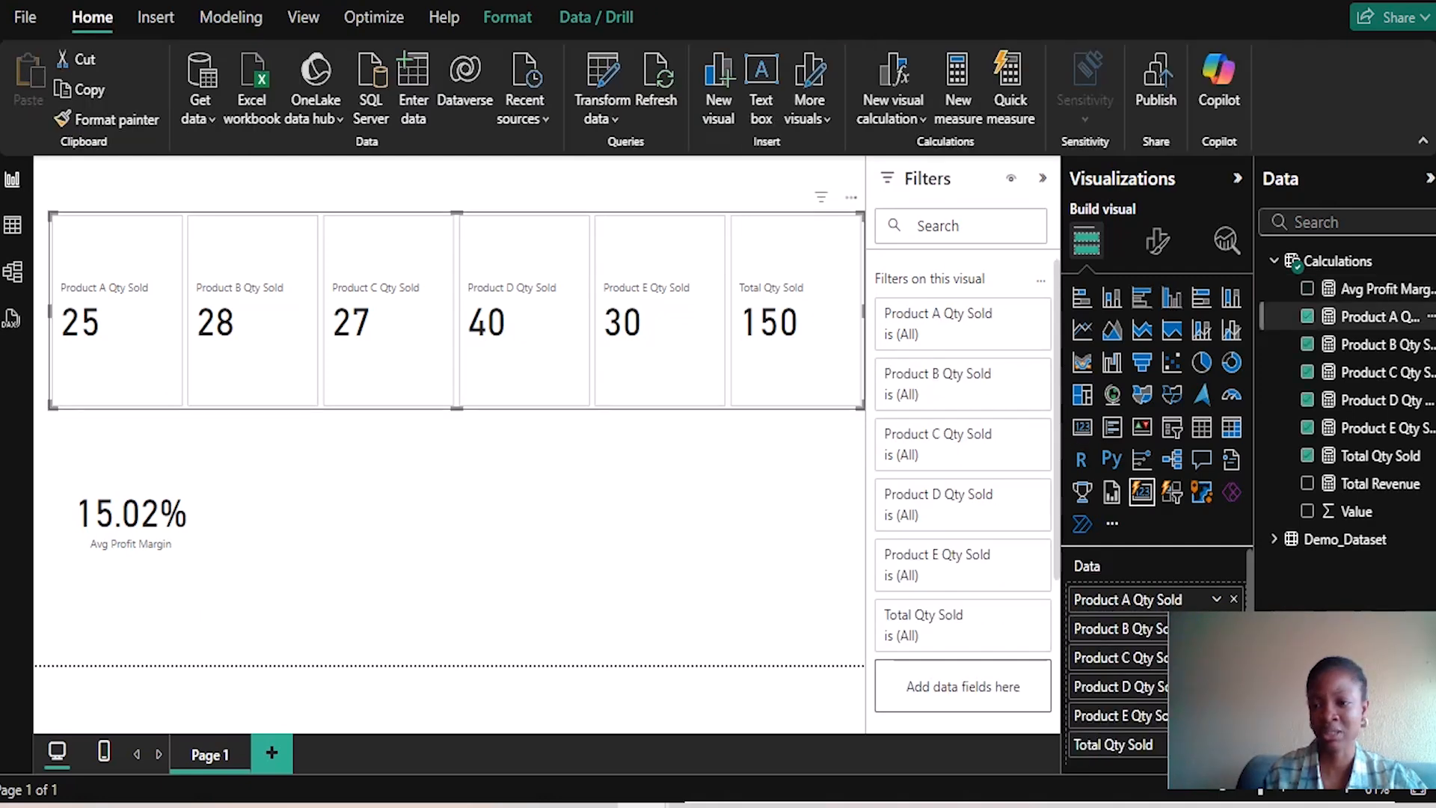
{"action": "left_click", "coordinate": [1307, 316]}
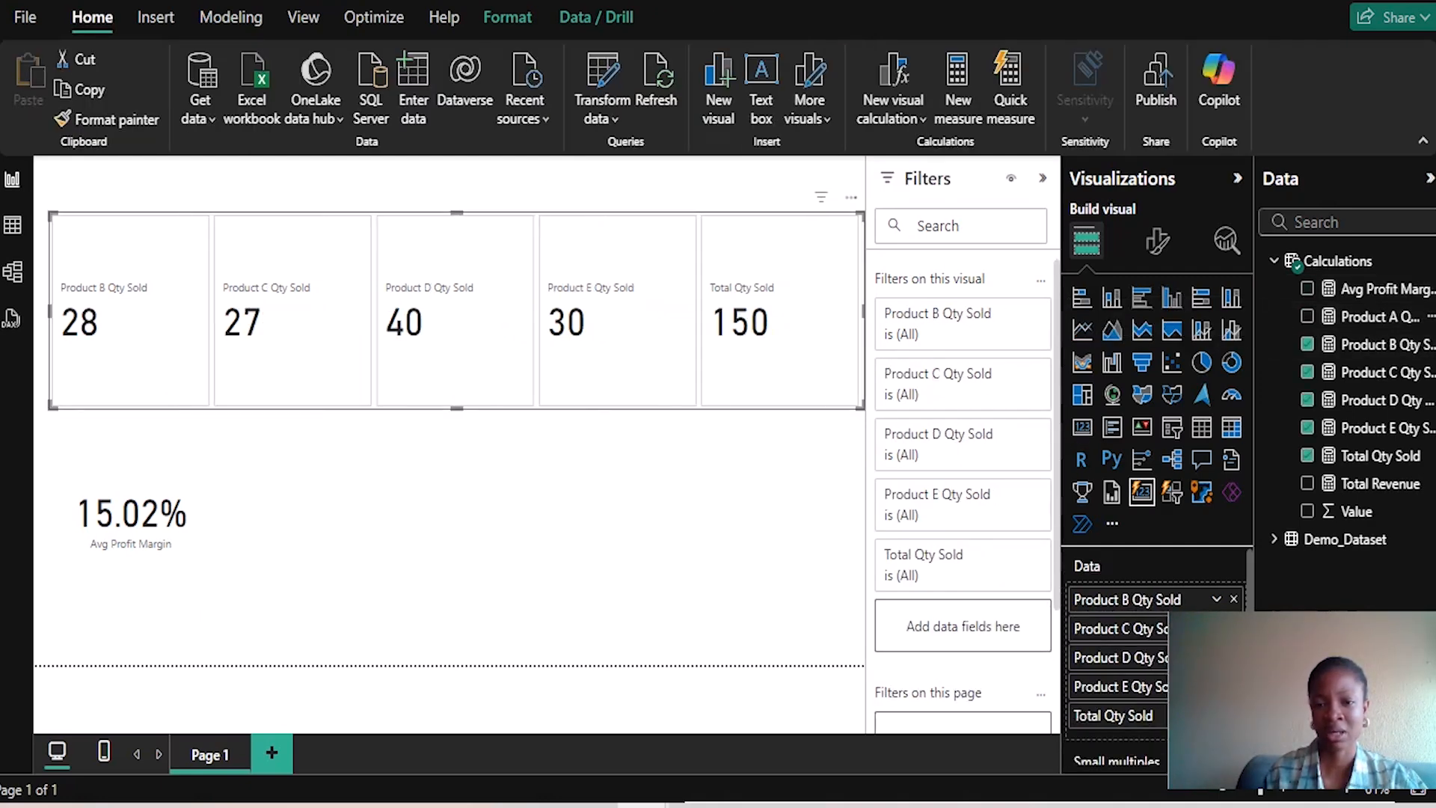
{"action": "left_click", "coordinate": [851, 197]}
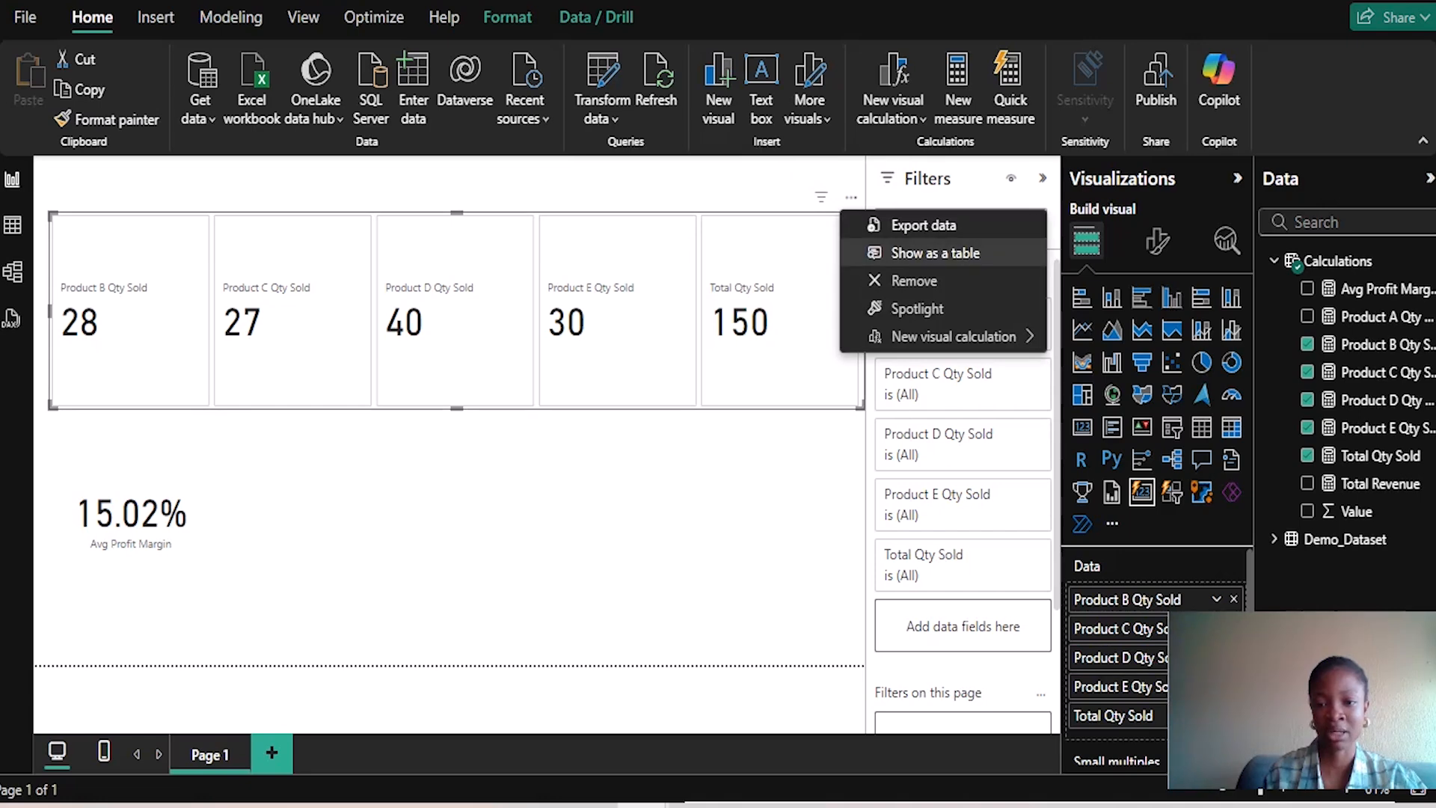
{"action": "left_click", "coordinate": [914, 280]}
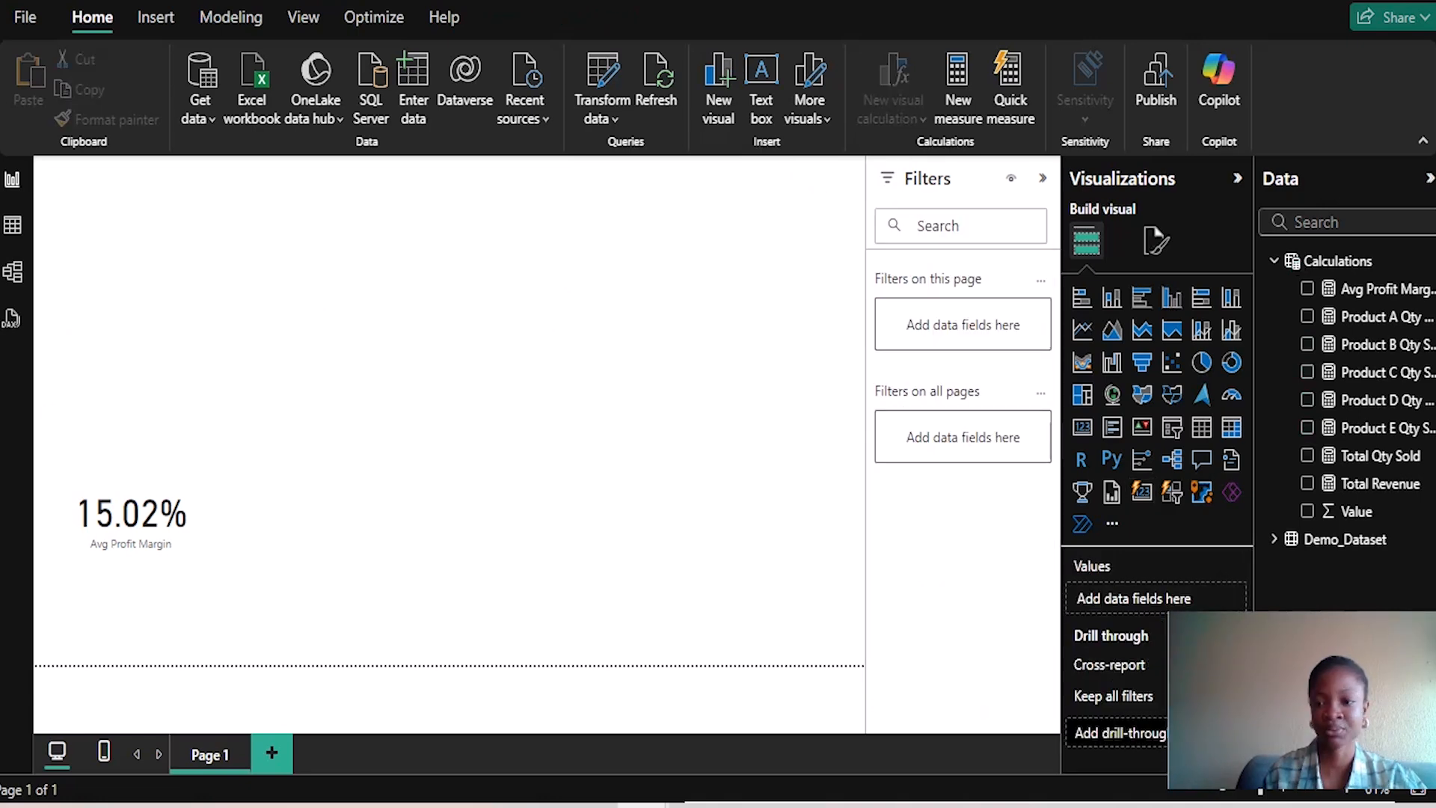
{"action": "left_click_drag", "start_coordinate": [131, 516], "coordinate": [188, 337]}
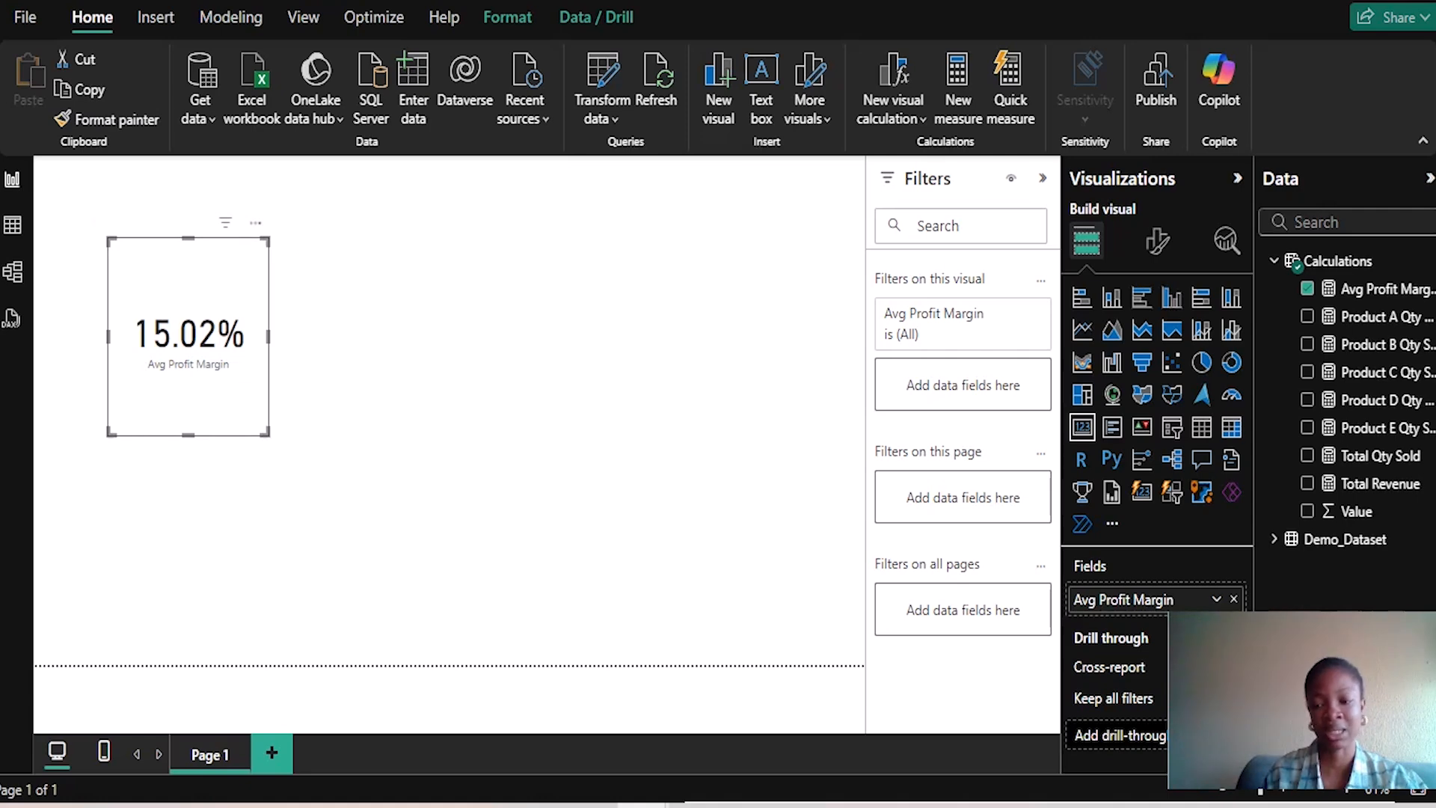
{"action": "left_click", "coordinate": [419, 344]}
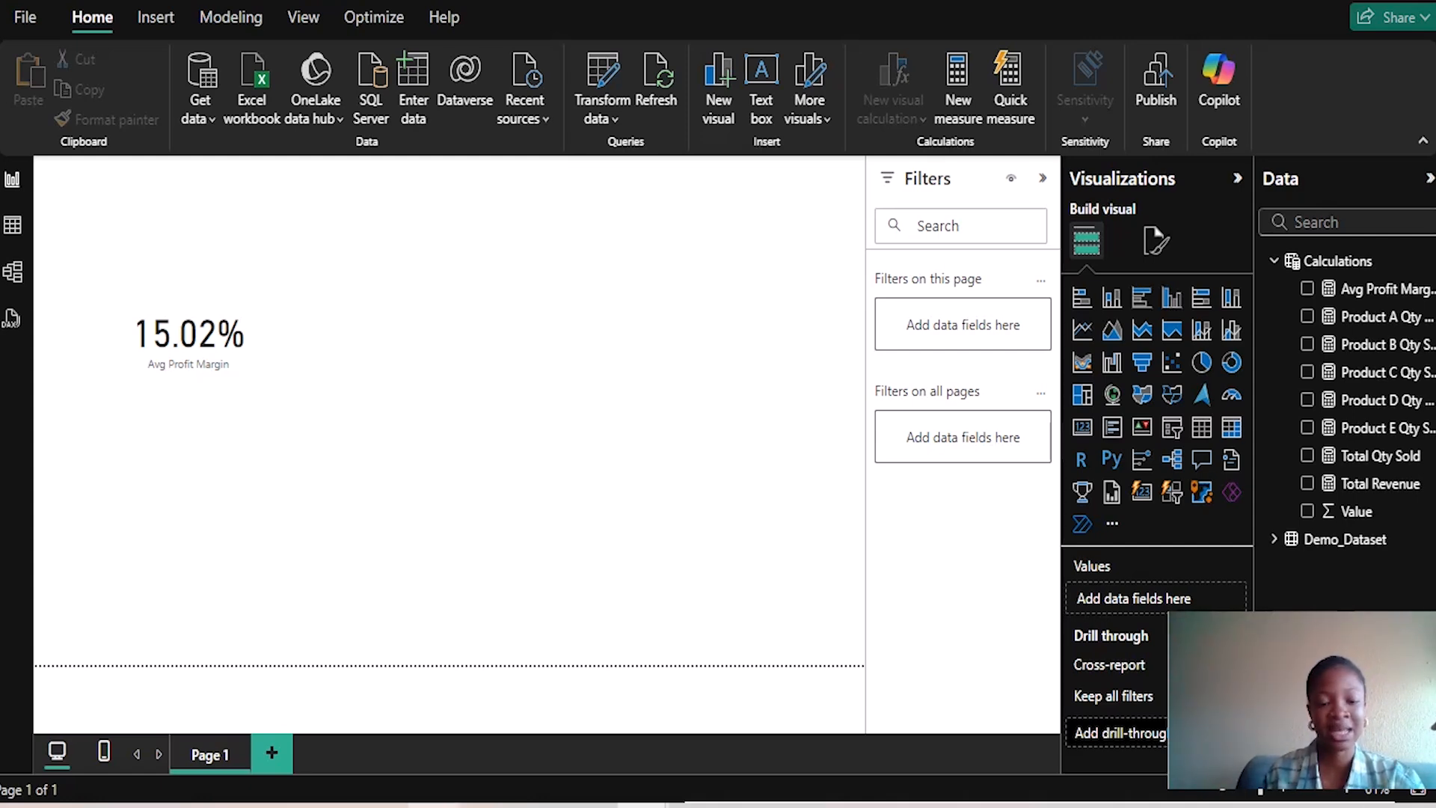
Step: Check the metrics list in the Metrics document in Word, and back in Power BI add a measure named North Revenue to Calculations
{"action": "left_click", "coordinate": [487, 805]}
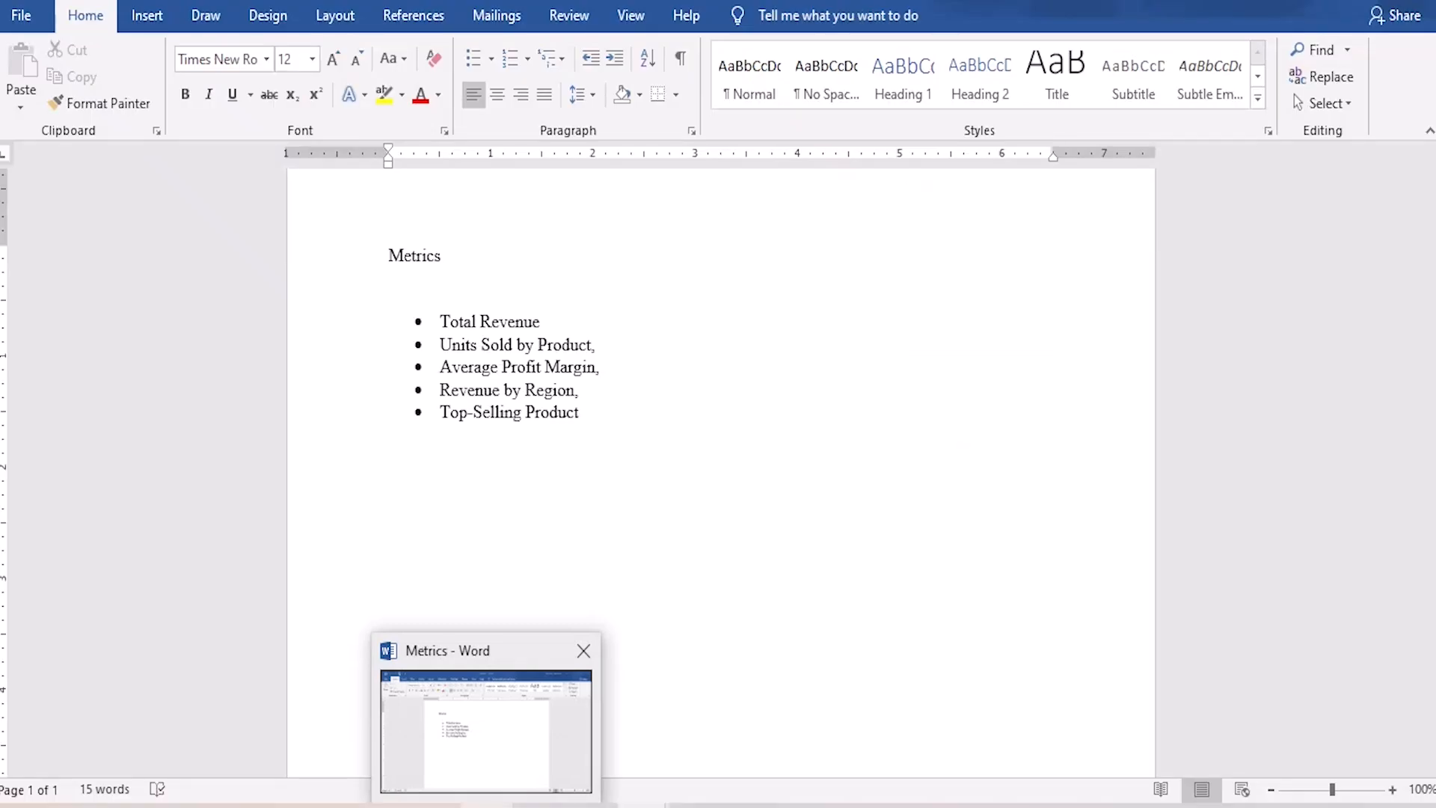
{"action": "left_click", "coordinate": [487, 805]}
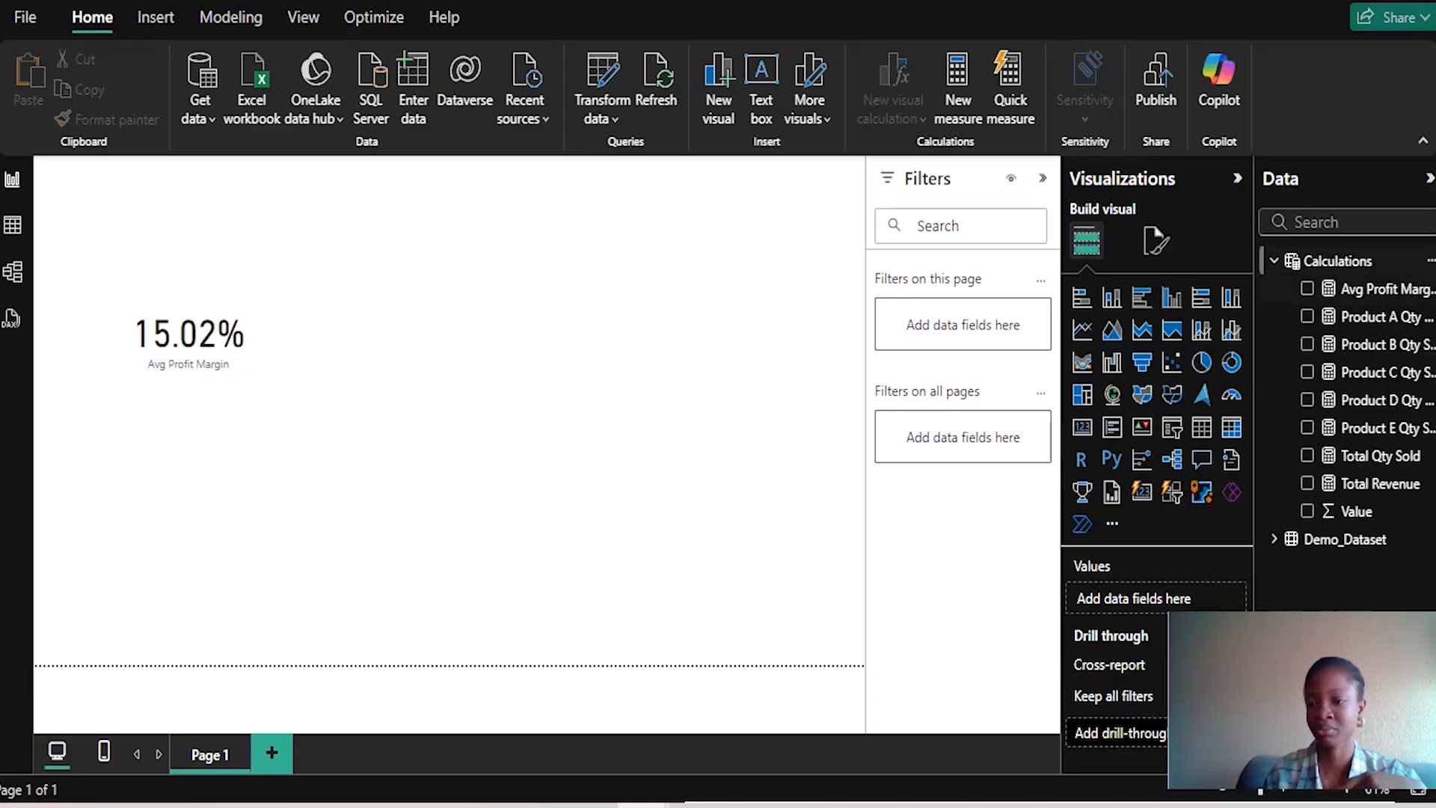
{"action": "right_click", "coordinate": [1272, 261]}
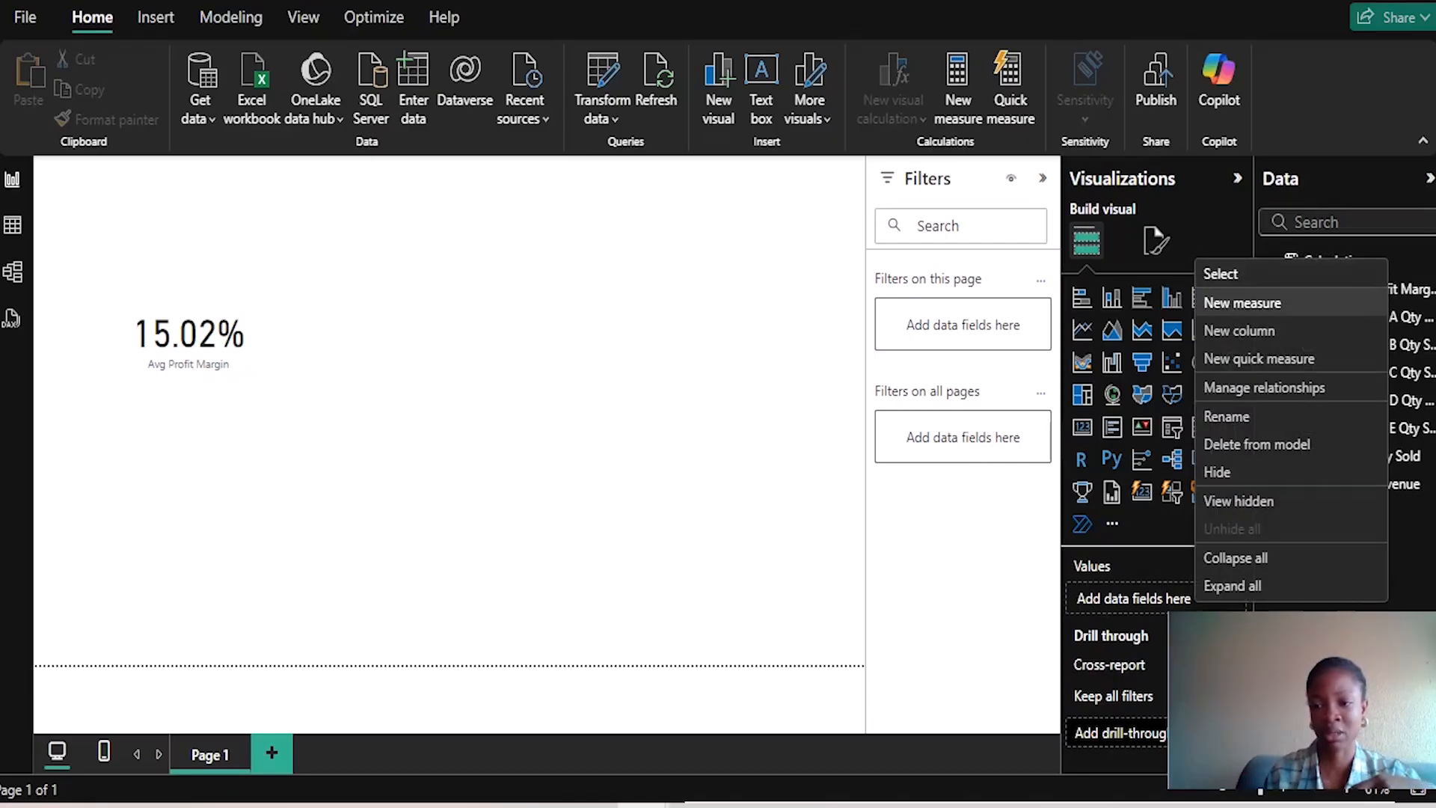
{"action": "left_click", "coordinate": [1243, 303]}
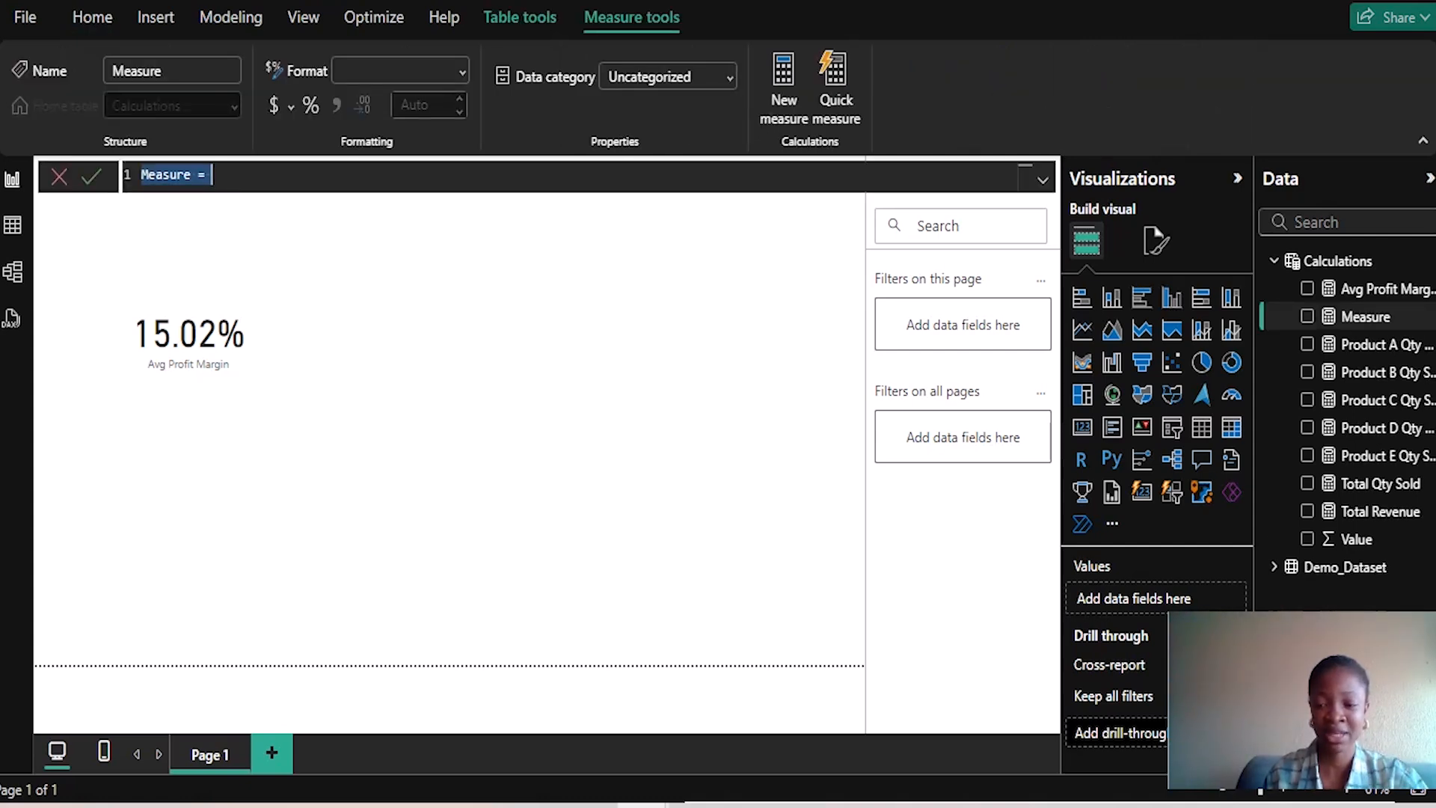
{"action": "type", "text": "Rev"}
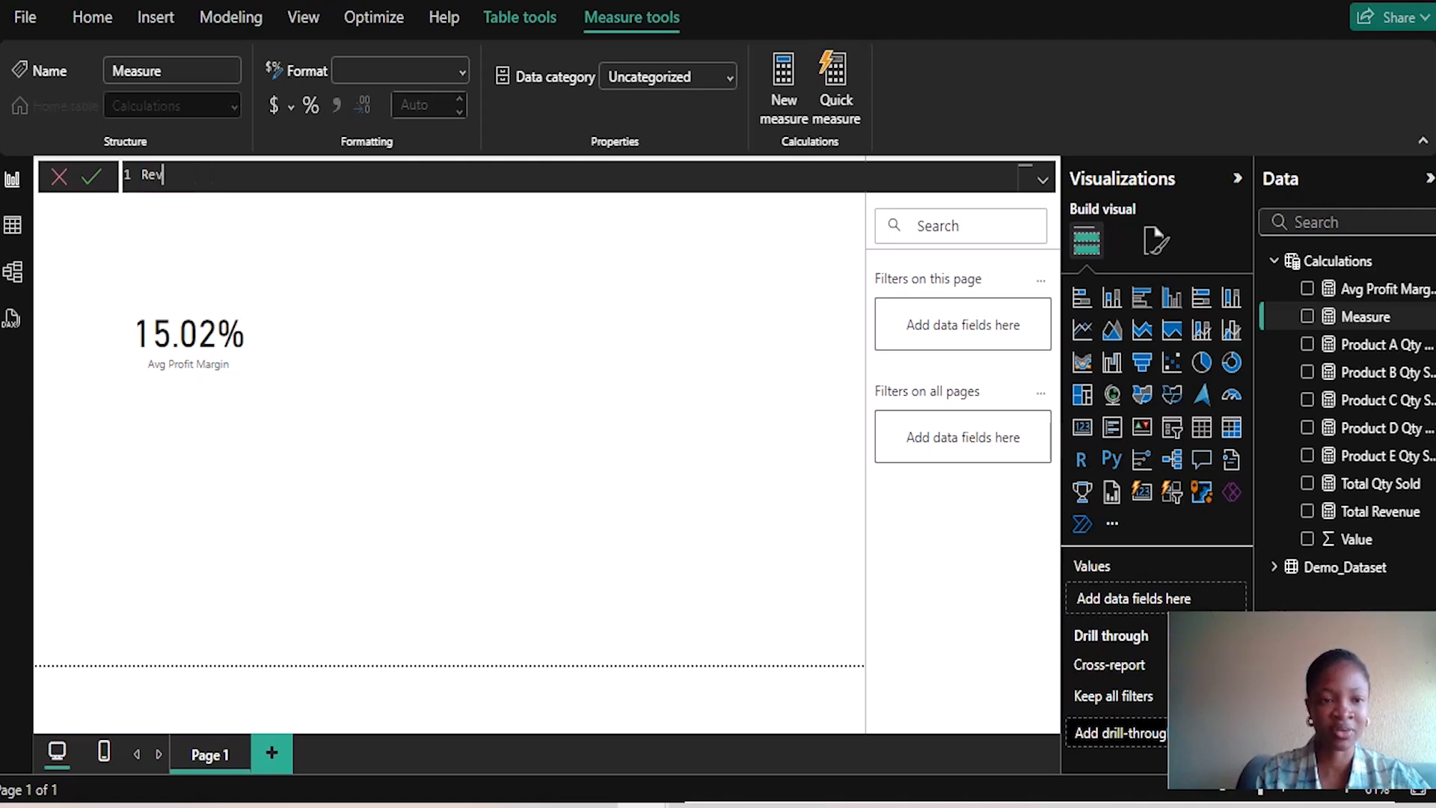
{"action": "key", "text": "BackSpace"}
{"action": "key", "text": "BackSpace"}
{"action": "key", "text": "BackSpace"}
{"action": "type", "text": "N"}
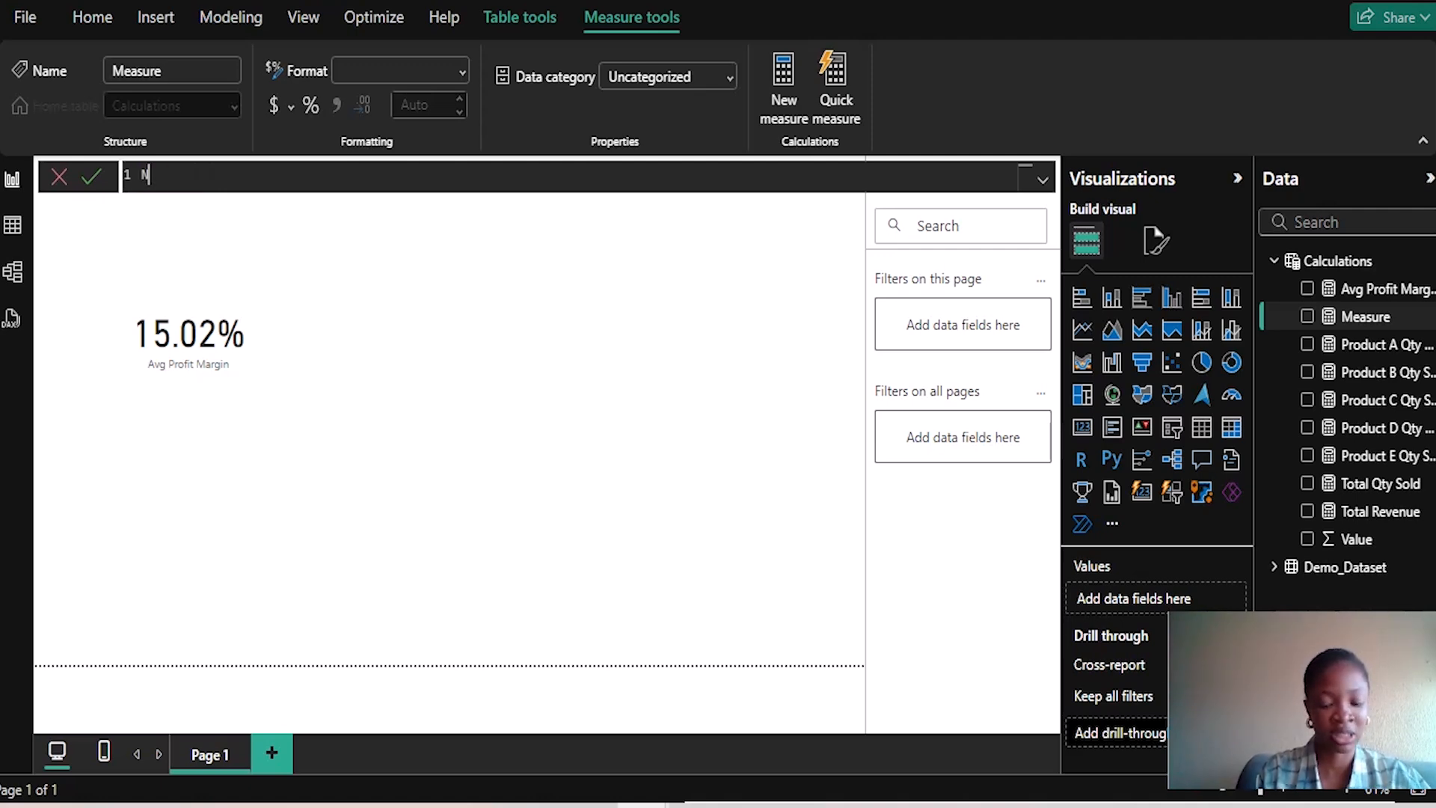
{"action": "type", "text": "orth "}
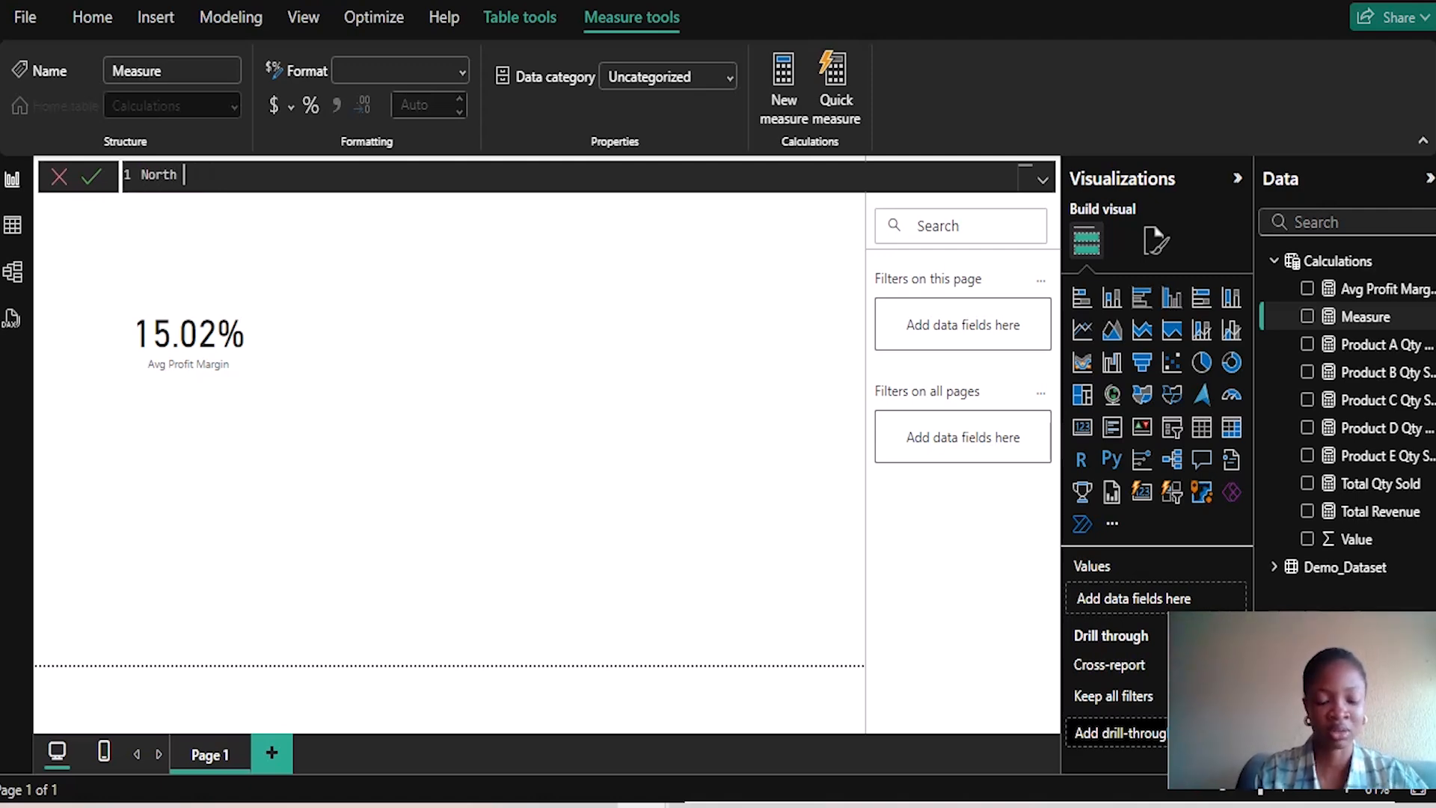
{"action": "type", "text": "Revenue "}
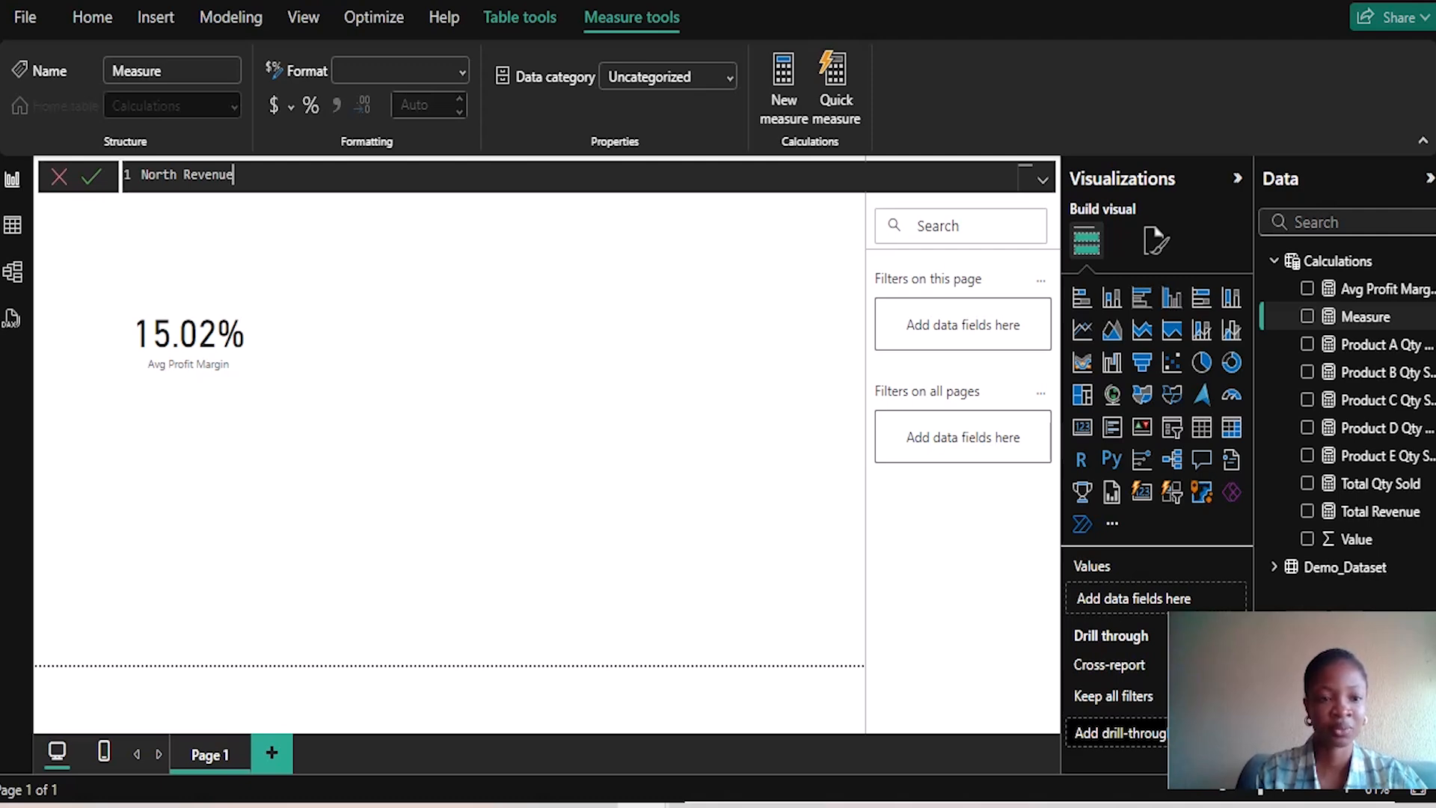
{"action": "type", "text": "="}
{"action": "key", "text": "shift+Return"}
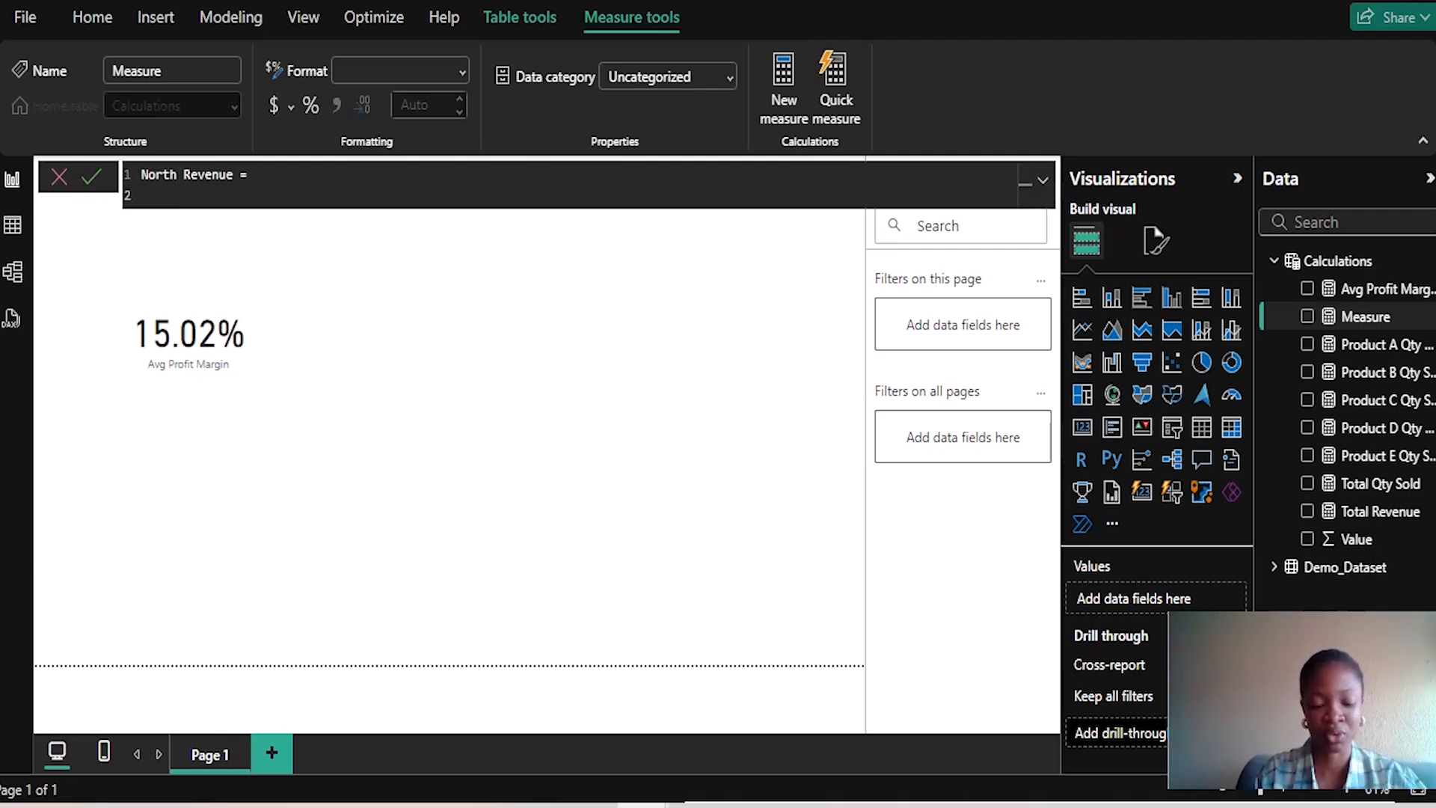
Step: Start the North Revenue expression with CALCULATE, with SUM(Demo_Dataset[Sales]) on its own line as the first argument
{"action": "key", "text": "Tab"}
{"action": "type", "text": "Calcu"}
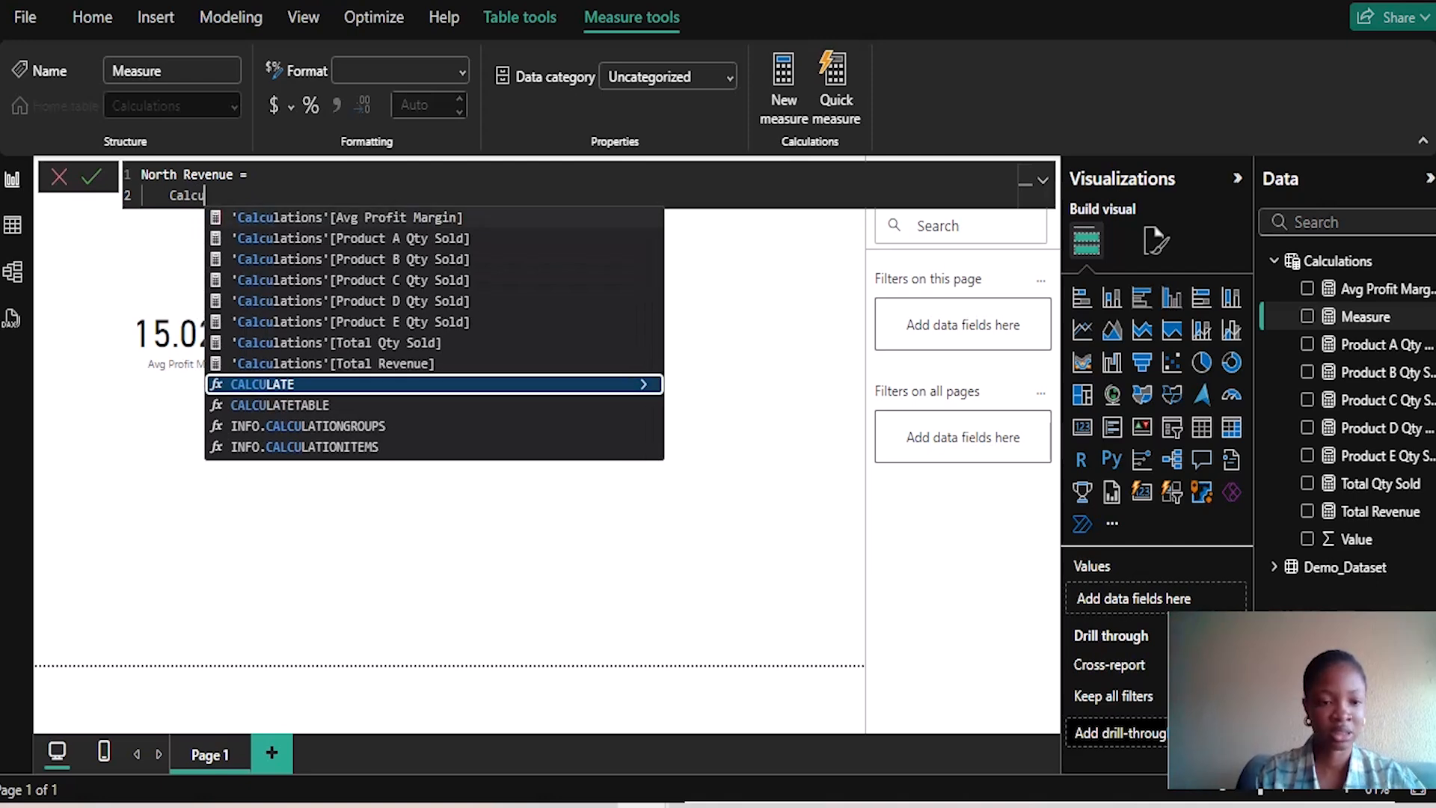
{"action": "key", "text": "Tab"}
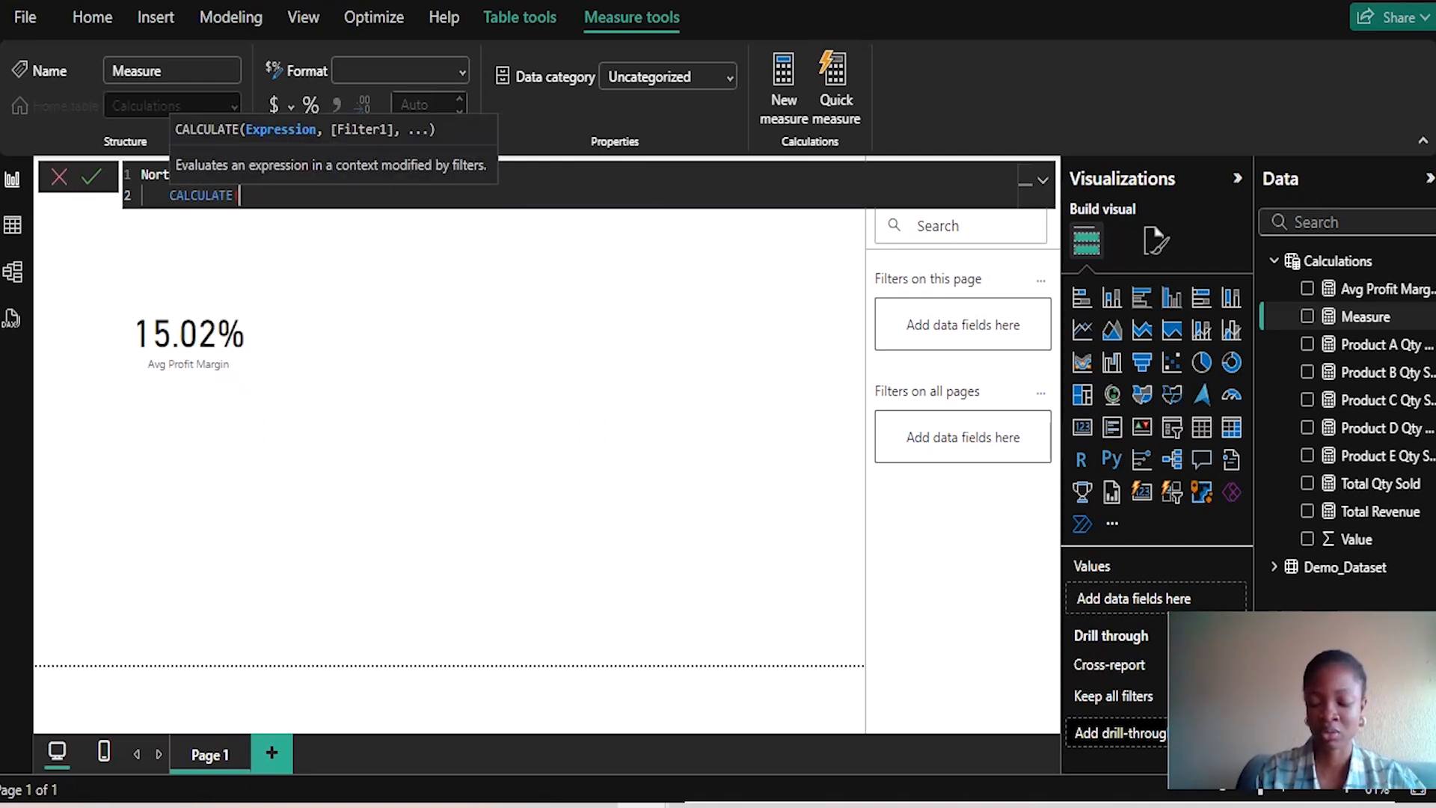
{"action": "key", "text": "shift+Return"}
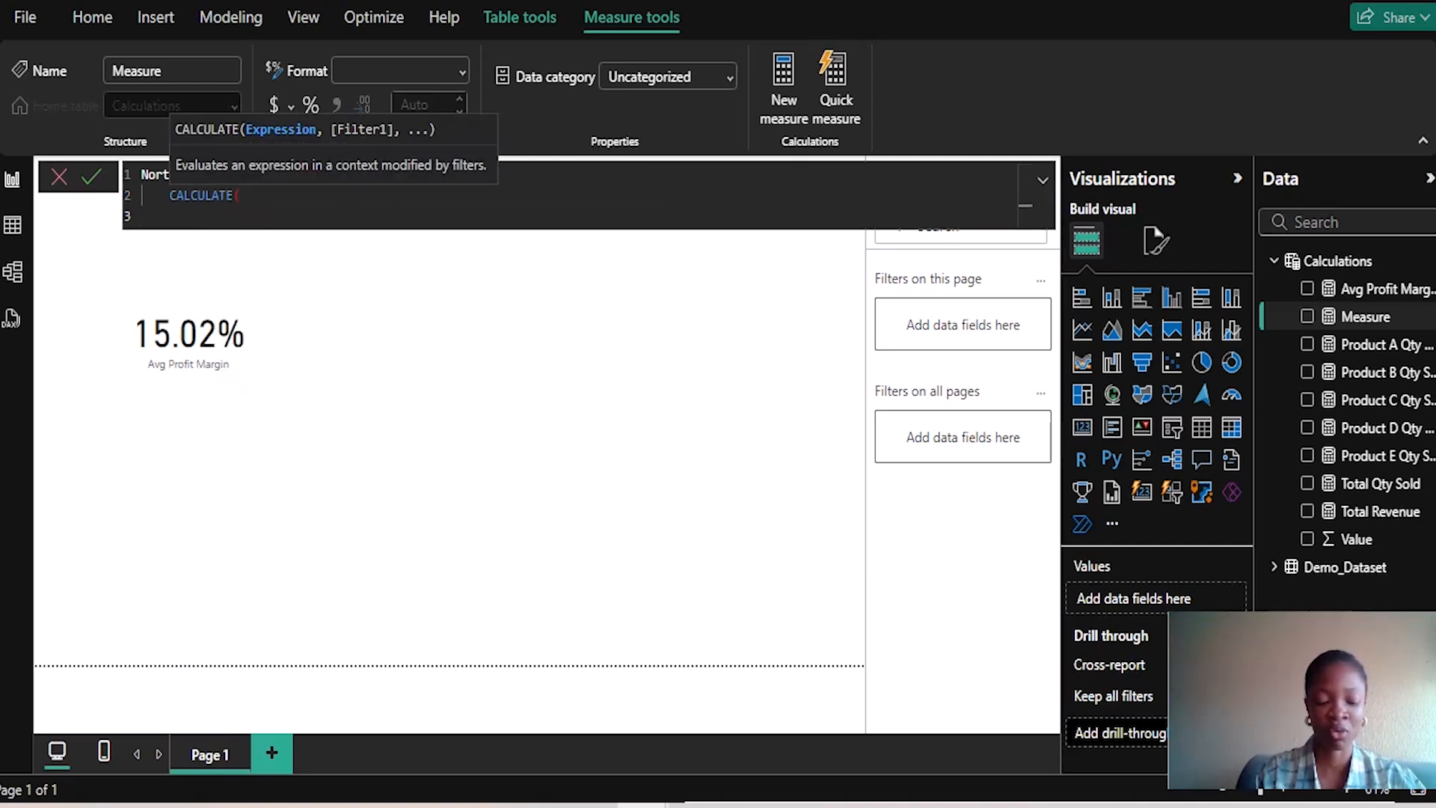
{"action": "type", "text": "SUM"}
{"action": "key", "text": "Tab"}
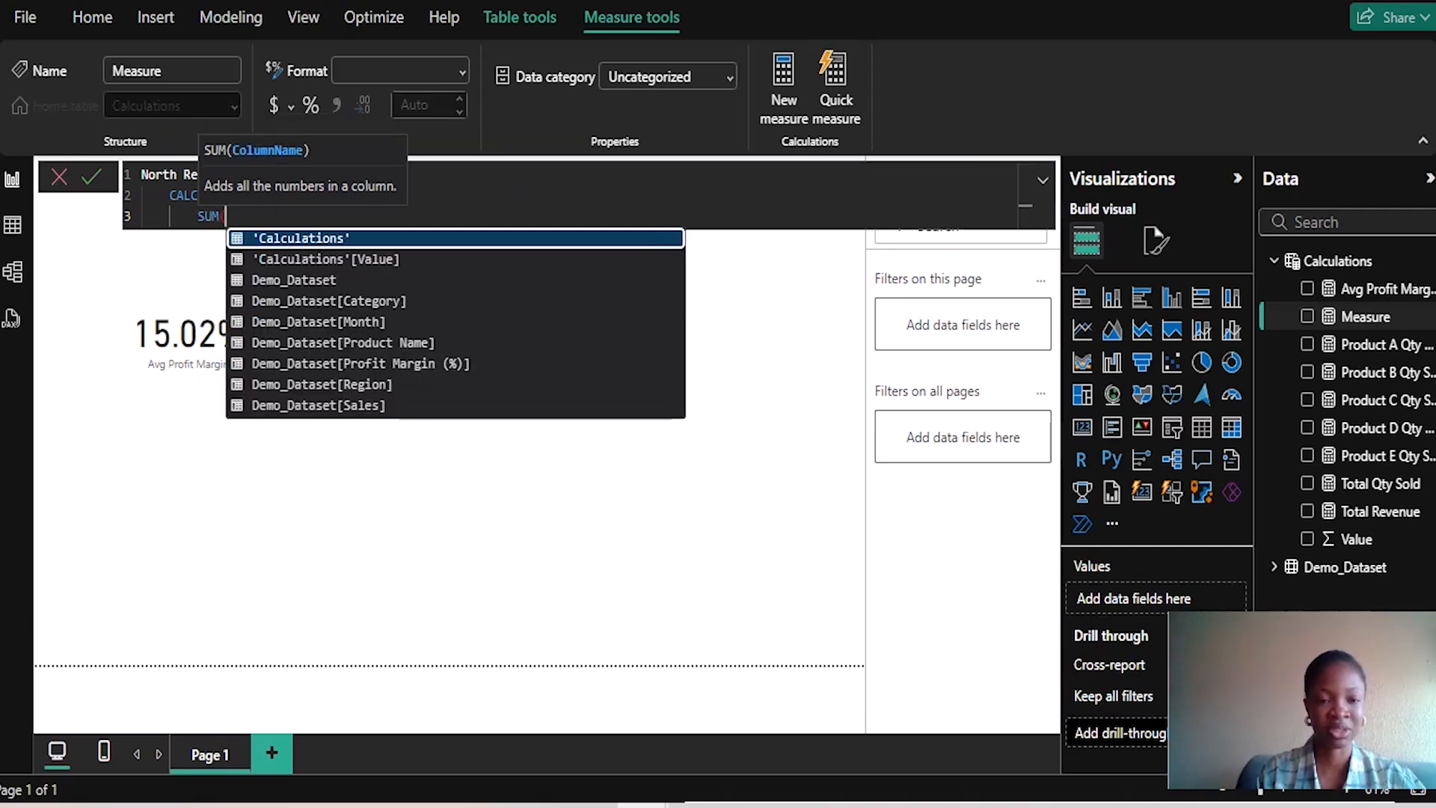
{"action": "key", "text": "Down"}
{"action": "key", "text": "Down"}
{"action": "key", "text": "Down"}
{"action": "key", "text": "Down"}
{"action": "key", "text": "Down"}
{"action": "key", "text": "Down"}
{"action": "key", "text": "Down"}
{"action": "key", "text": "Down"}
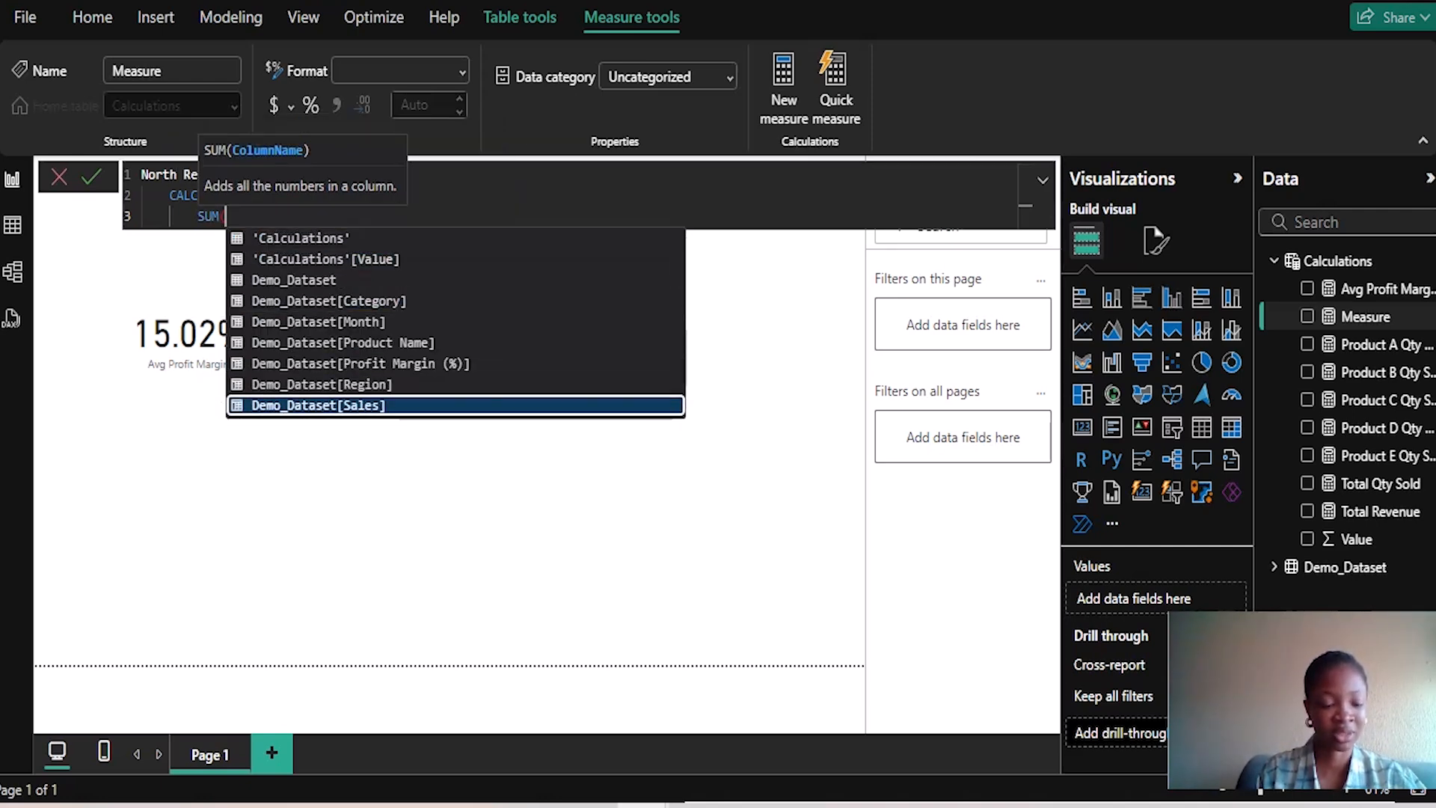
{"action": "key", "text": "Tab"}
{"action": "type", "text": ")"}
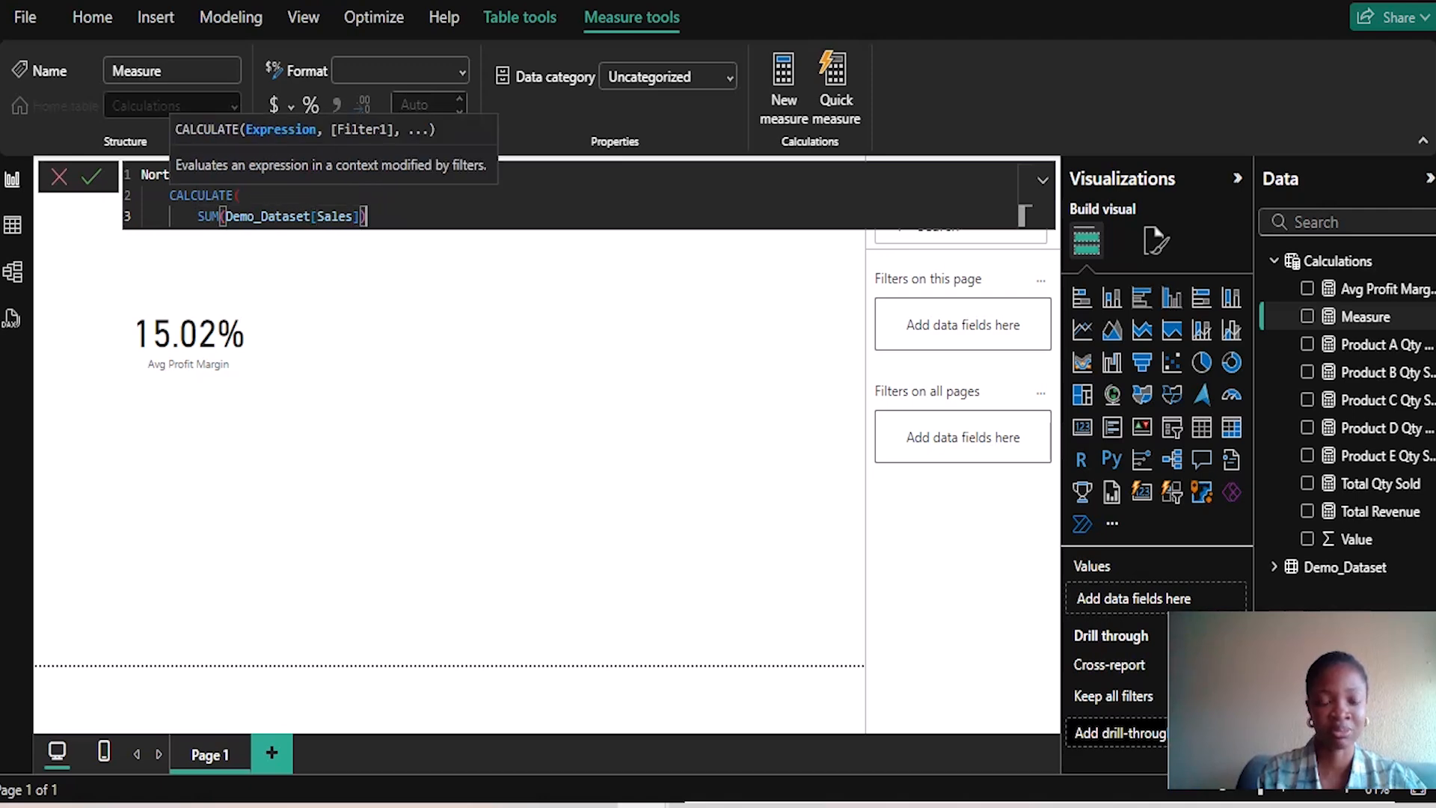
Step: Add the filter Demo_Dataset[Region] = "North" on a new line, close the CALCULATE expression and commit the measure
{"action": "type", "text": ","}
{"action": "key", "text": "shift+Return"}
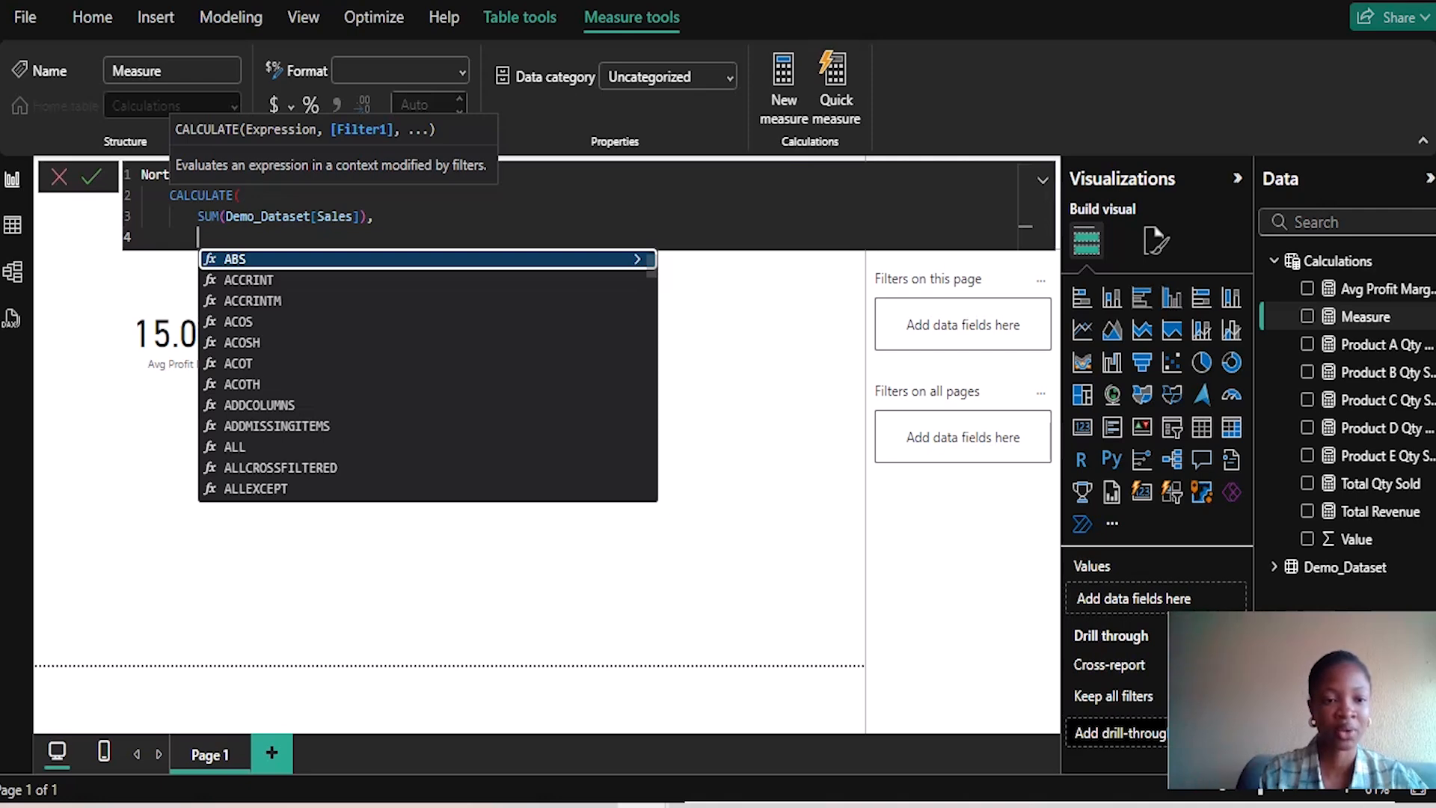
{"action": "type", "text": "De"}
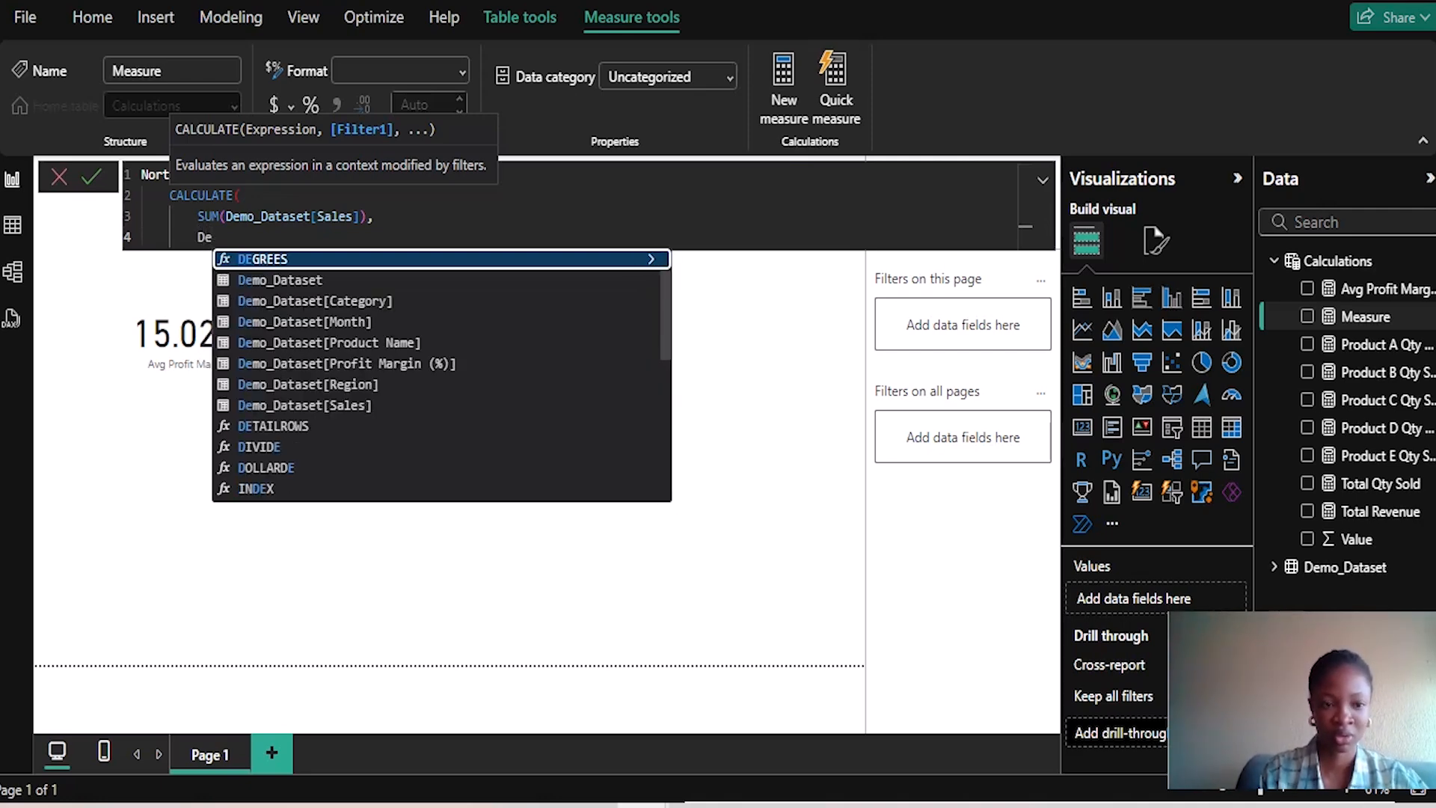
{"action": "type", "text": "mo"}
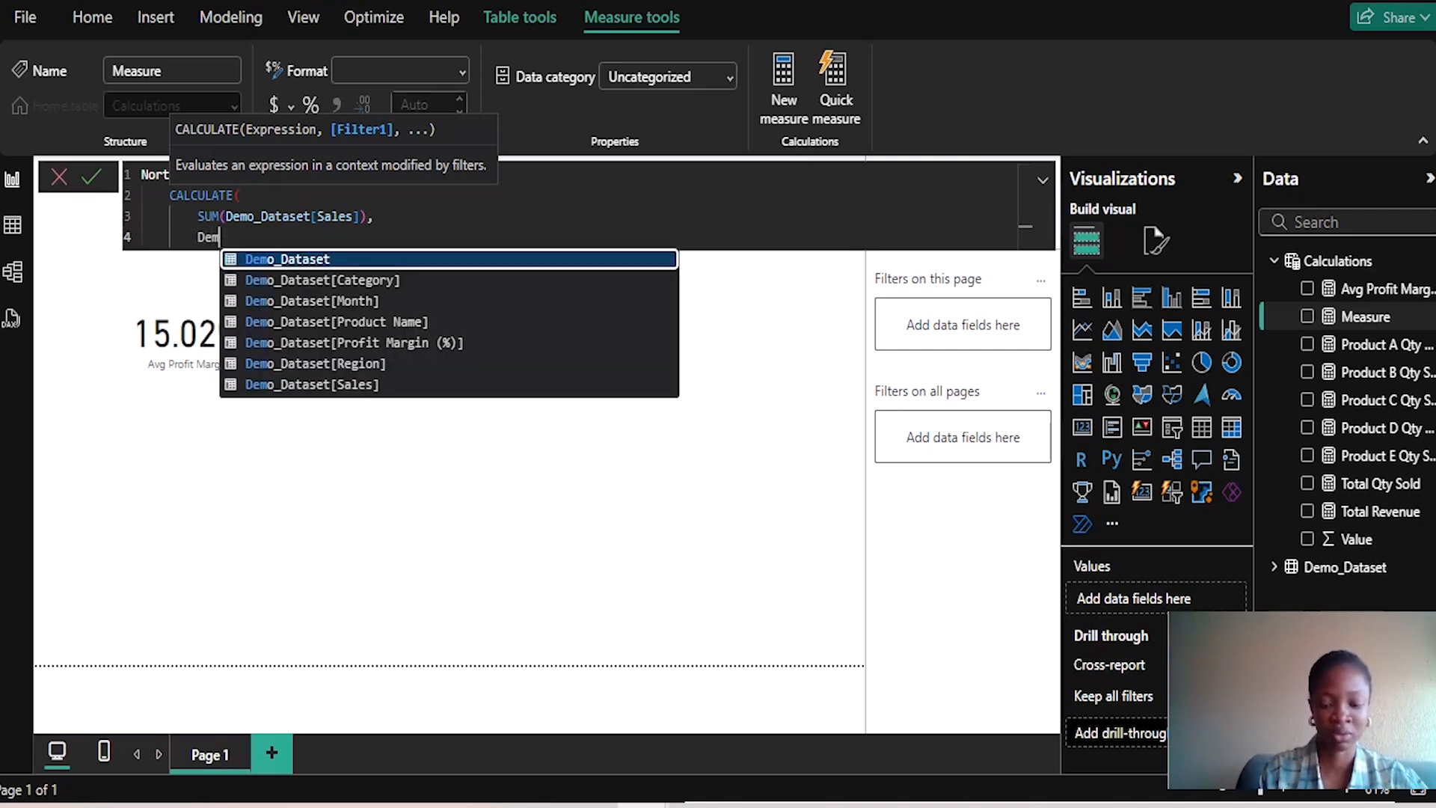
{"action": "key", "text": "Down"}
{"action": "key", "text": "Down"}
{"action": "key", "text": "Down"}
{"action": "key", "text": "Down"}
{"action": "key", "text": "Down"}
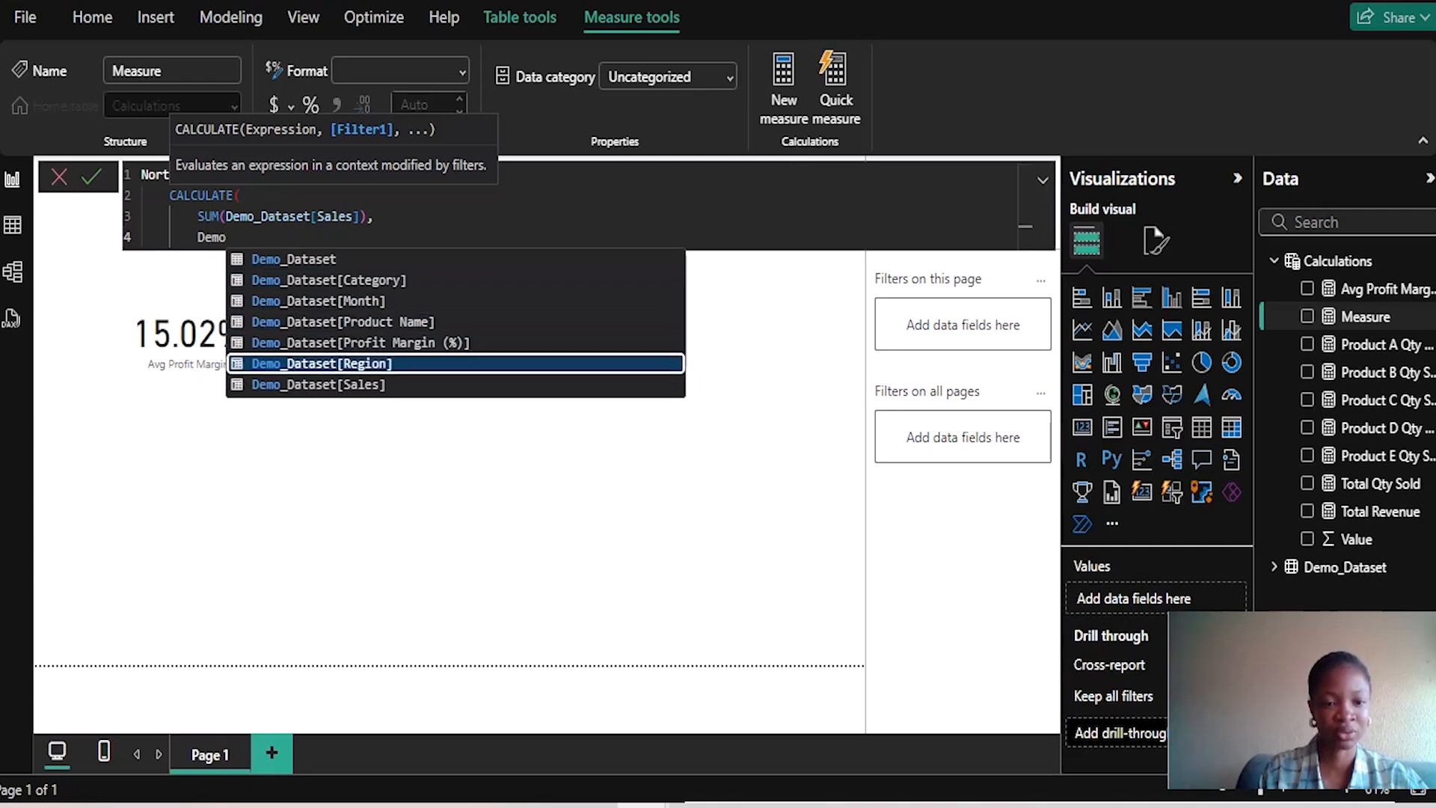
{"action": "key", "text": "Tab"}
{"action": "type", "text": "="}
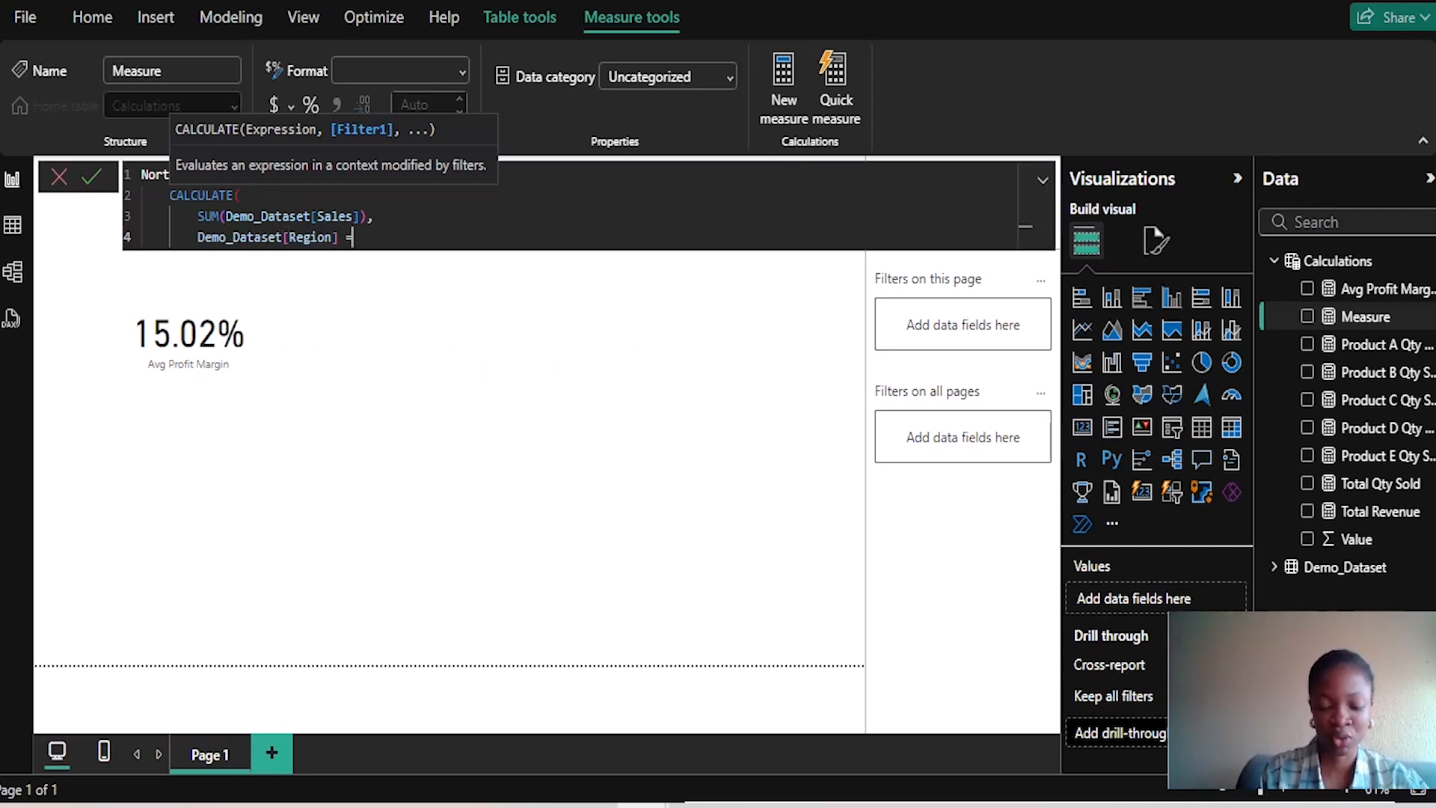
{"action": "type", "text": "\"N"}
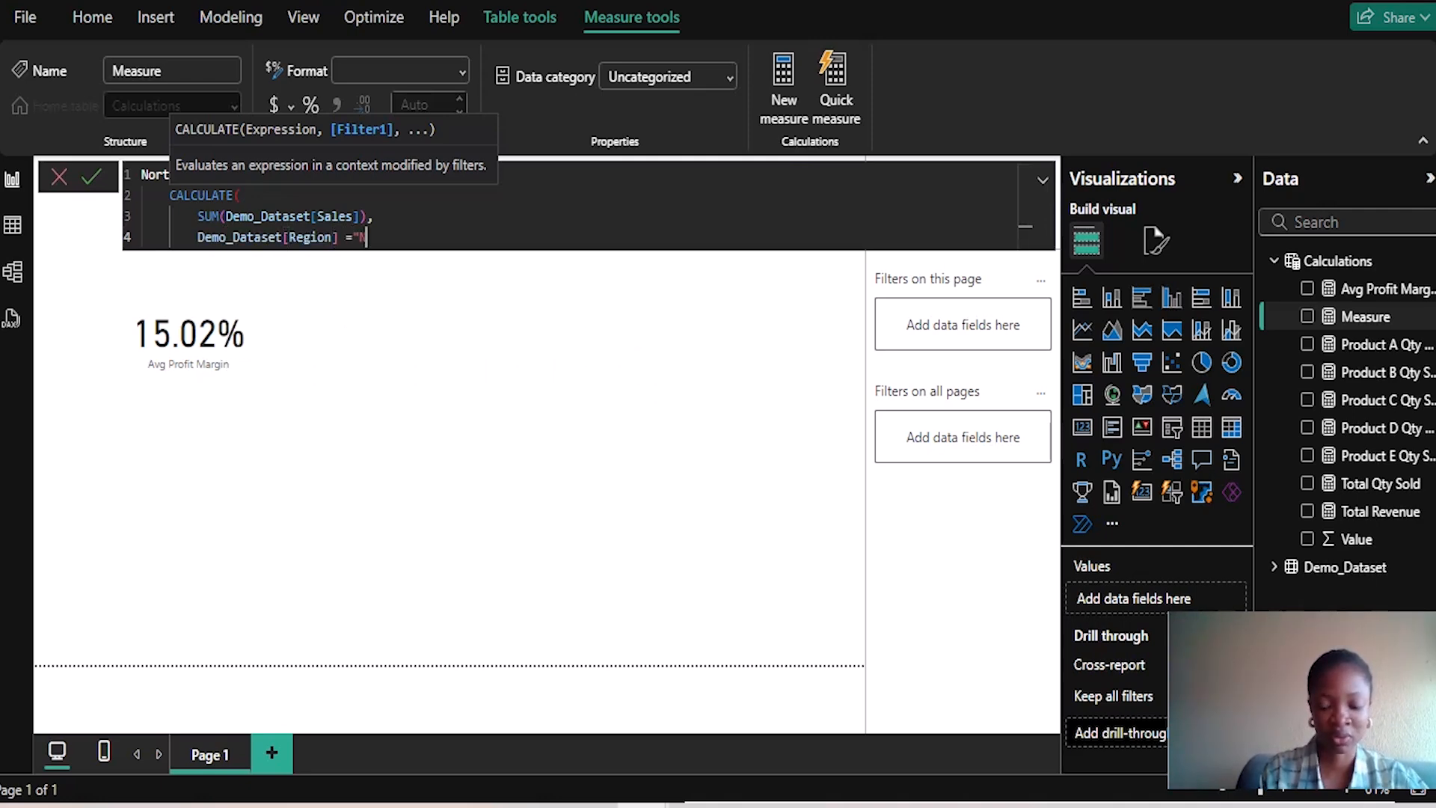
{"action": "type", "text": "orth\""}
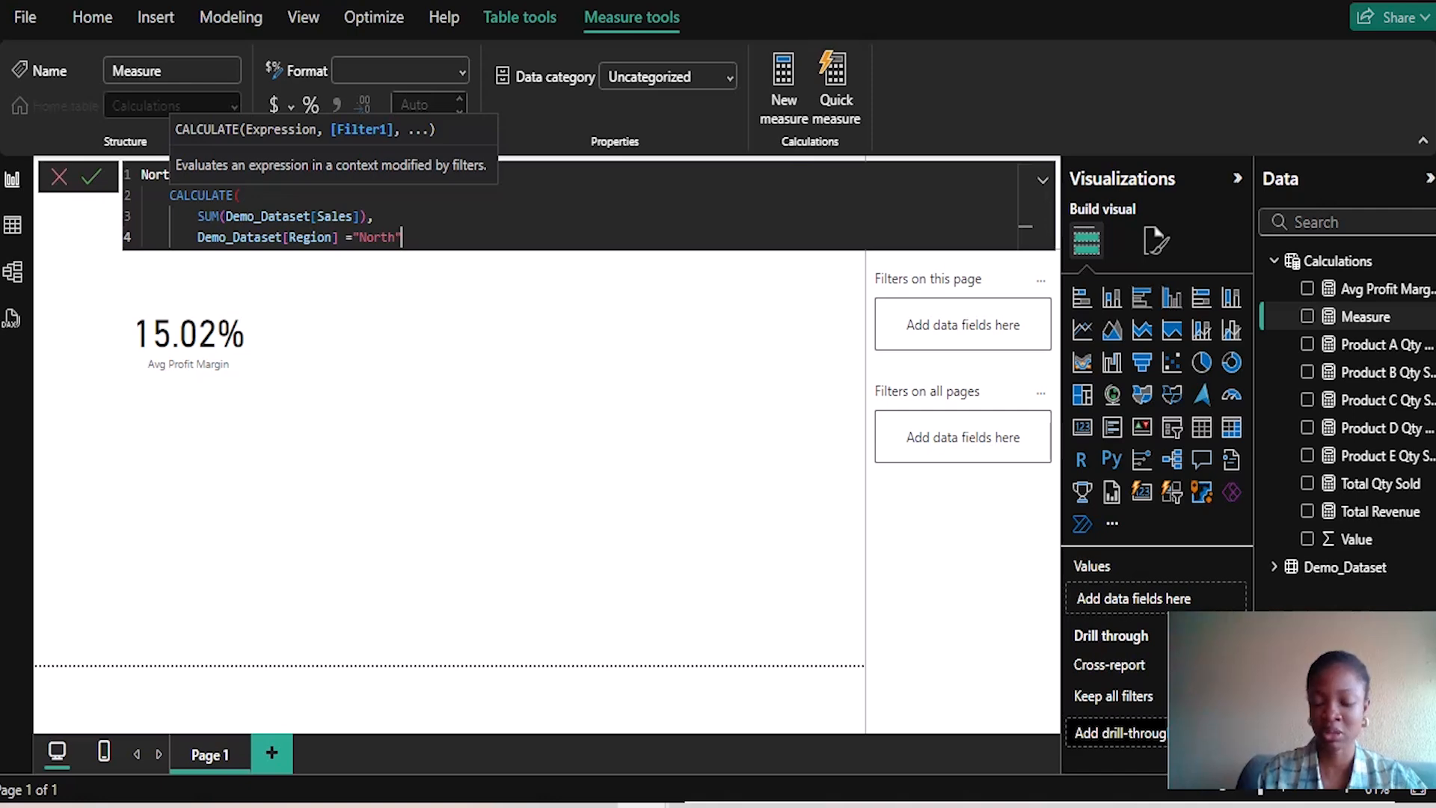
{"action": "type", "text": ")"}
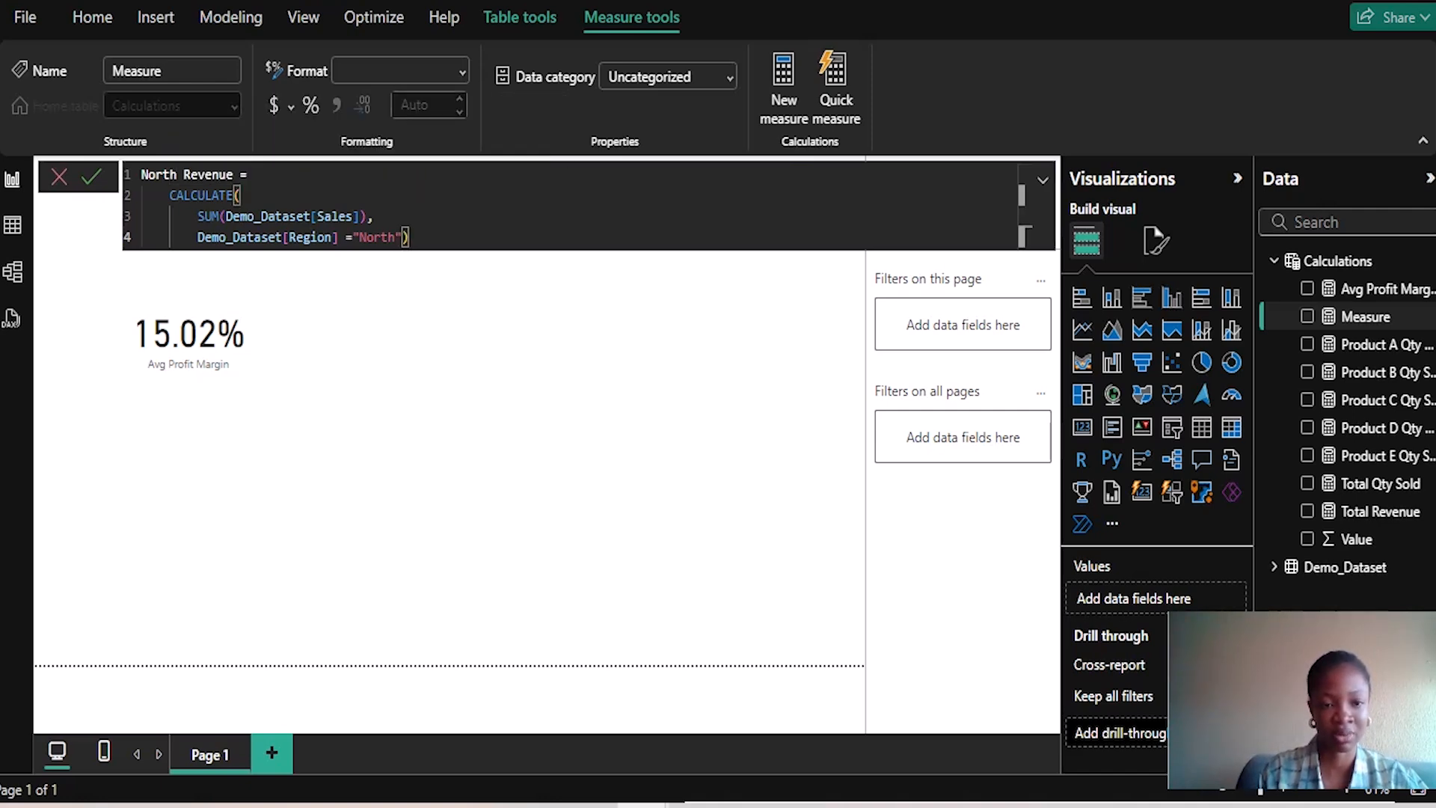
{"action": "key", "text": "Return"}
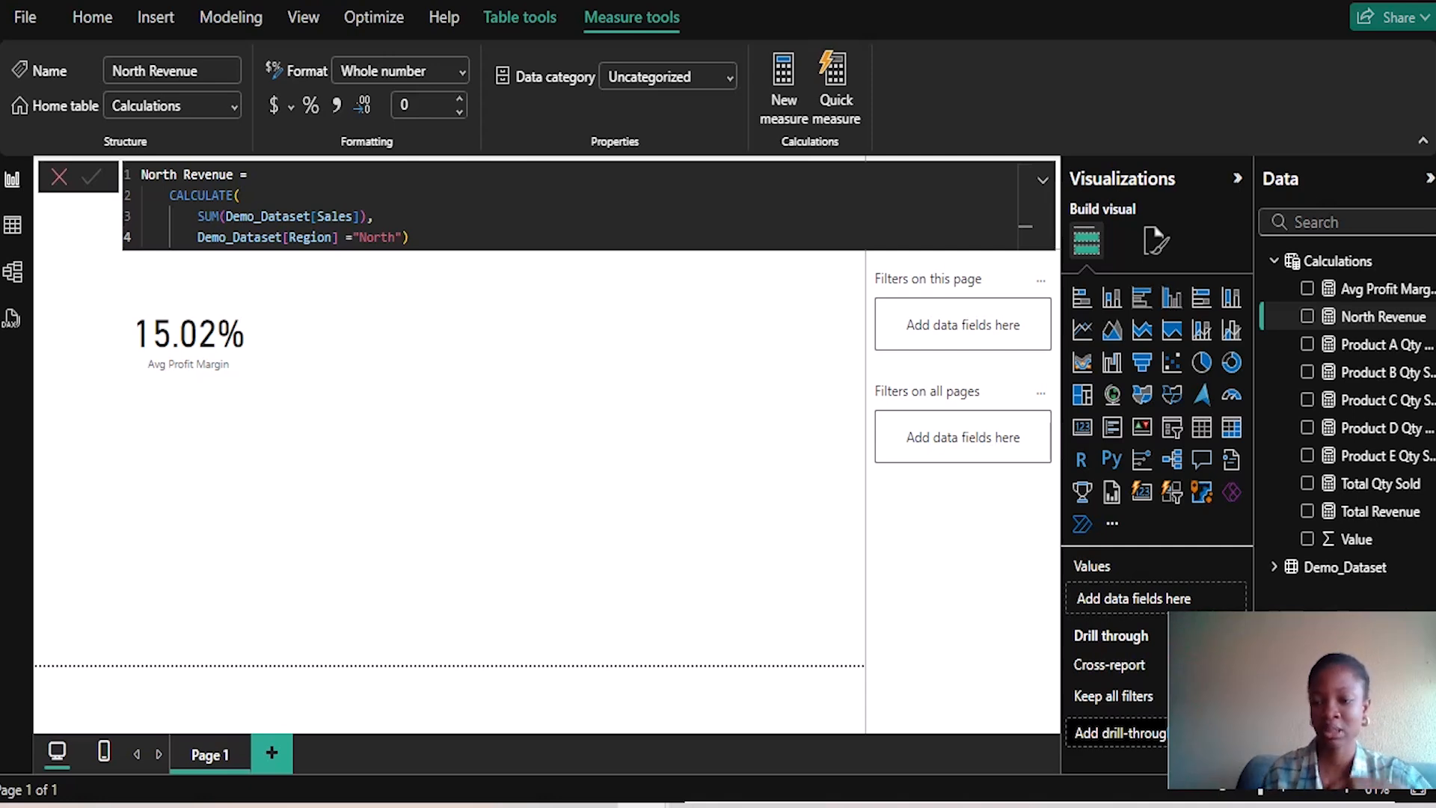
Step: Copy the whole North Revenue formula and paste it into a new measure in the Calculations table
{"action": "left_click", "coordinate": [373, 216]}
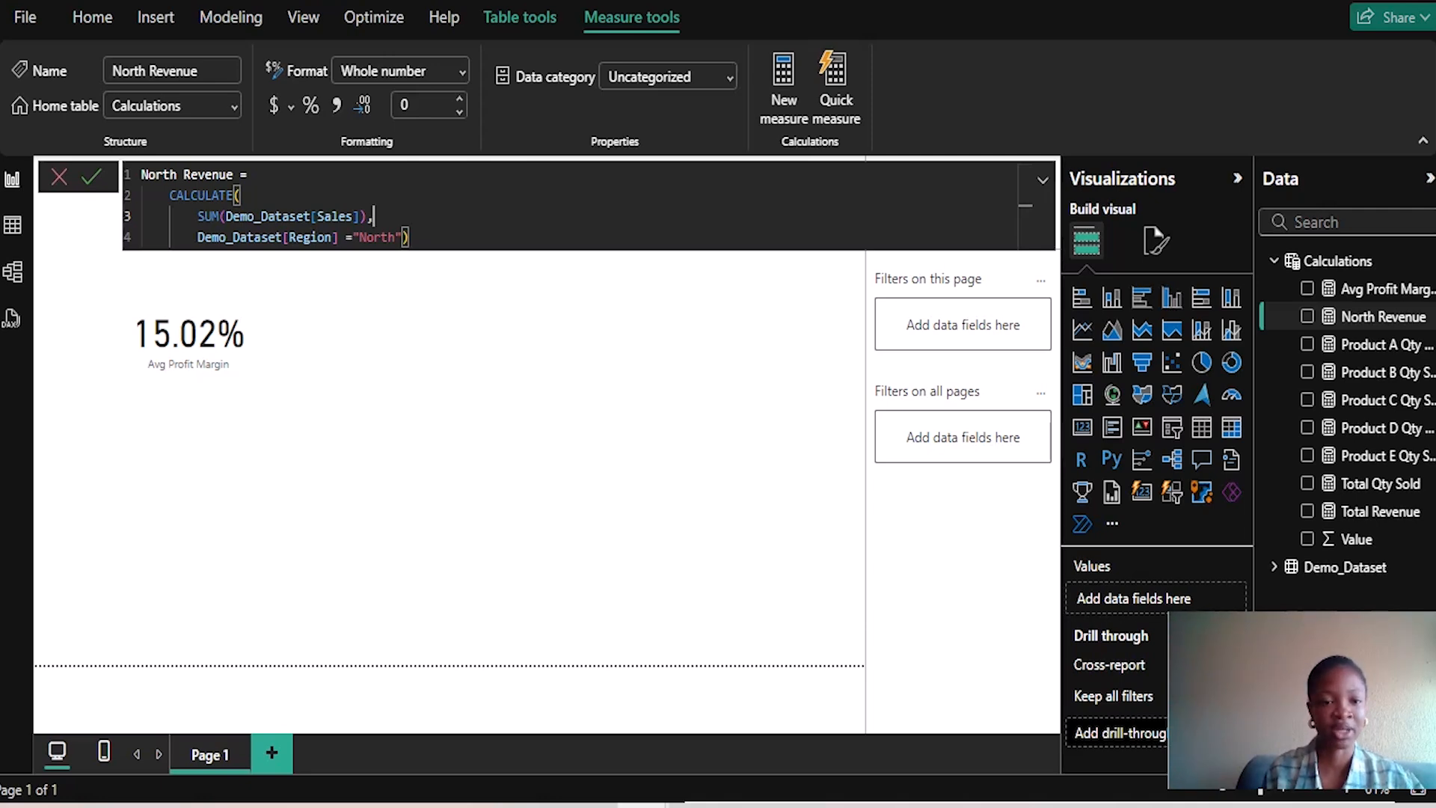
{"action": "key", "text": "ctrl+a"}
{"action": "key", "text": "ctrl+c"}
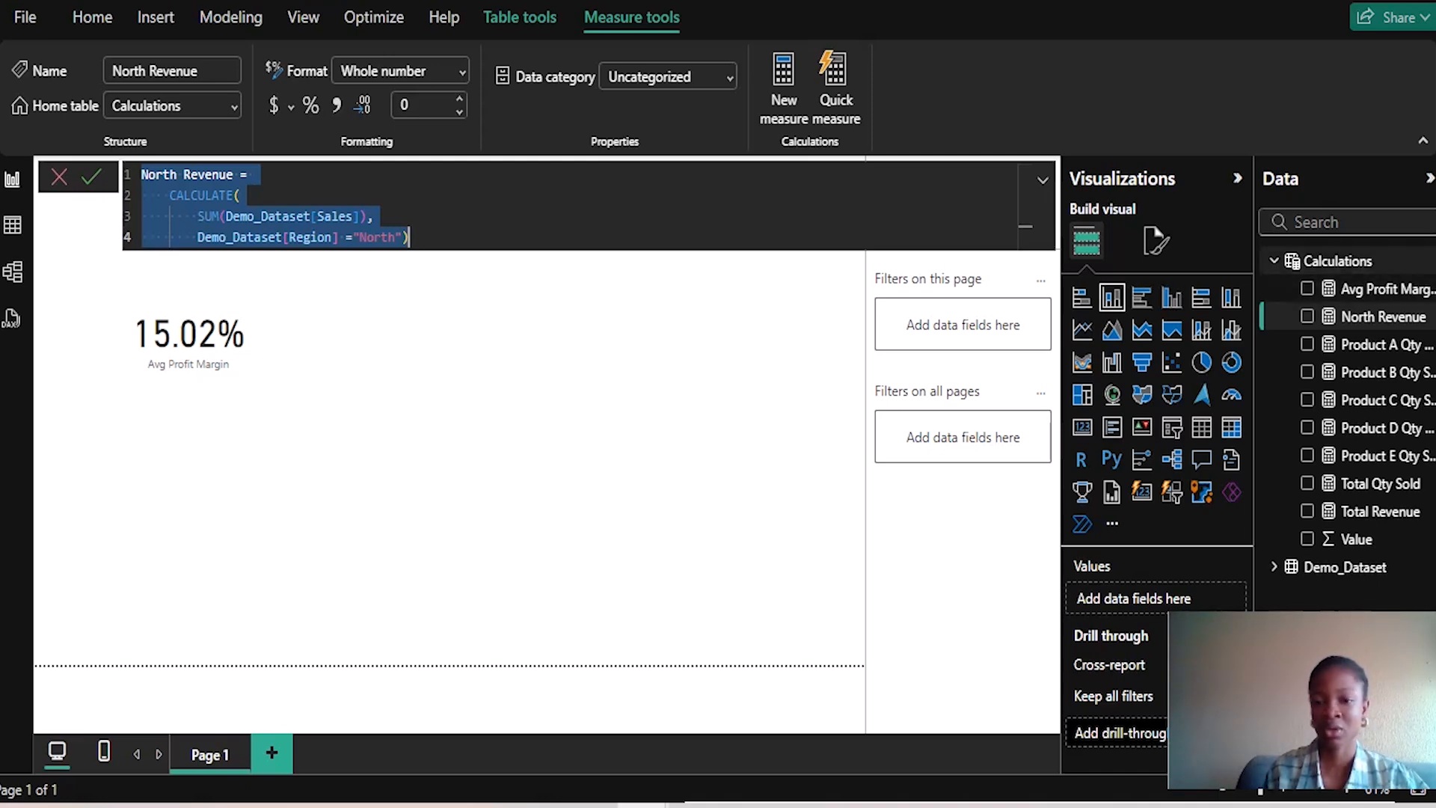
{"action": "left_click", "coordinate": [479, 449]}
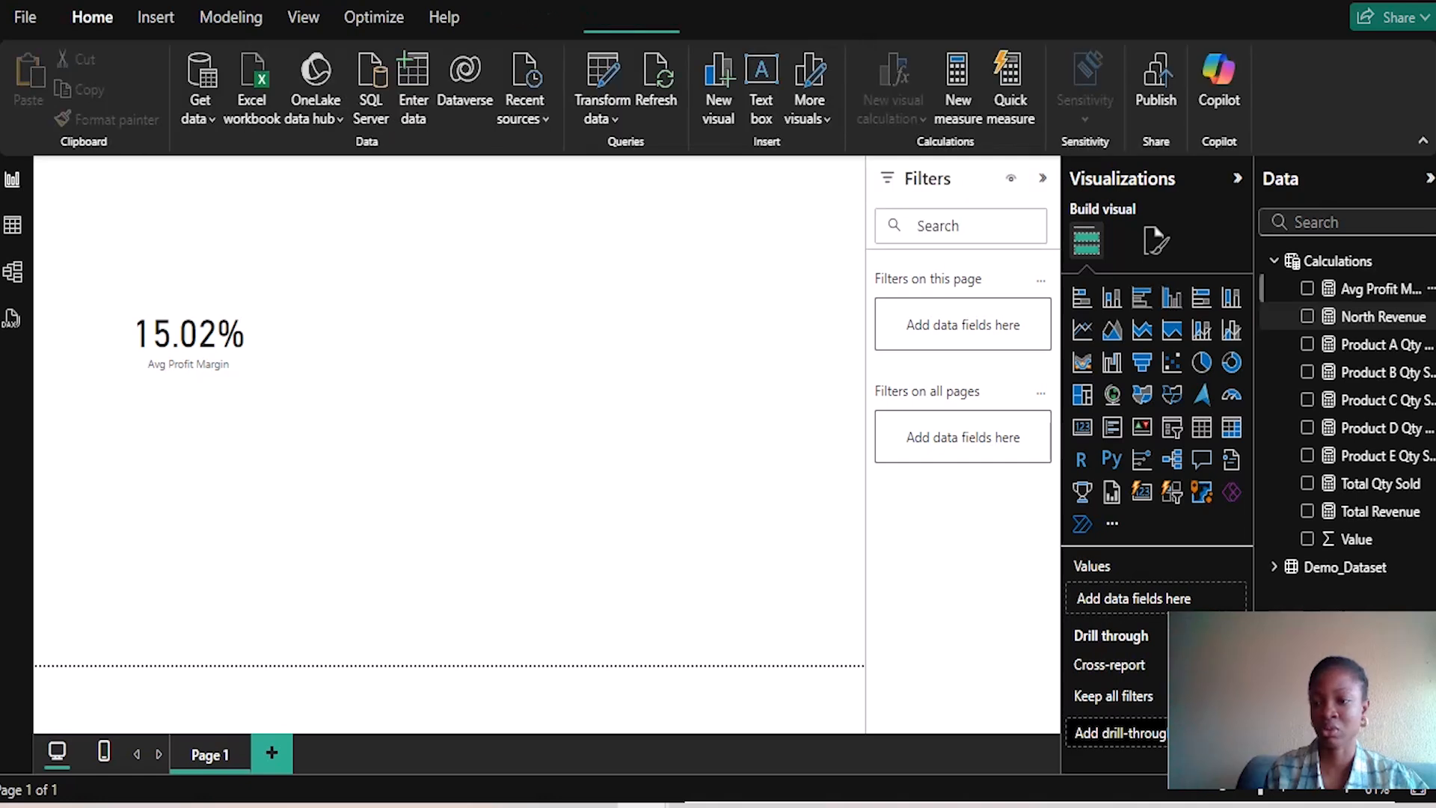
{"action": "right_click", "coordinate": [1351, 263]}
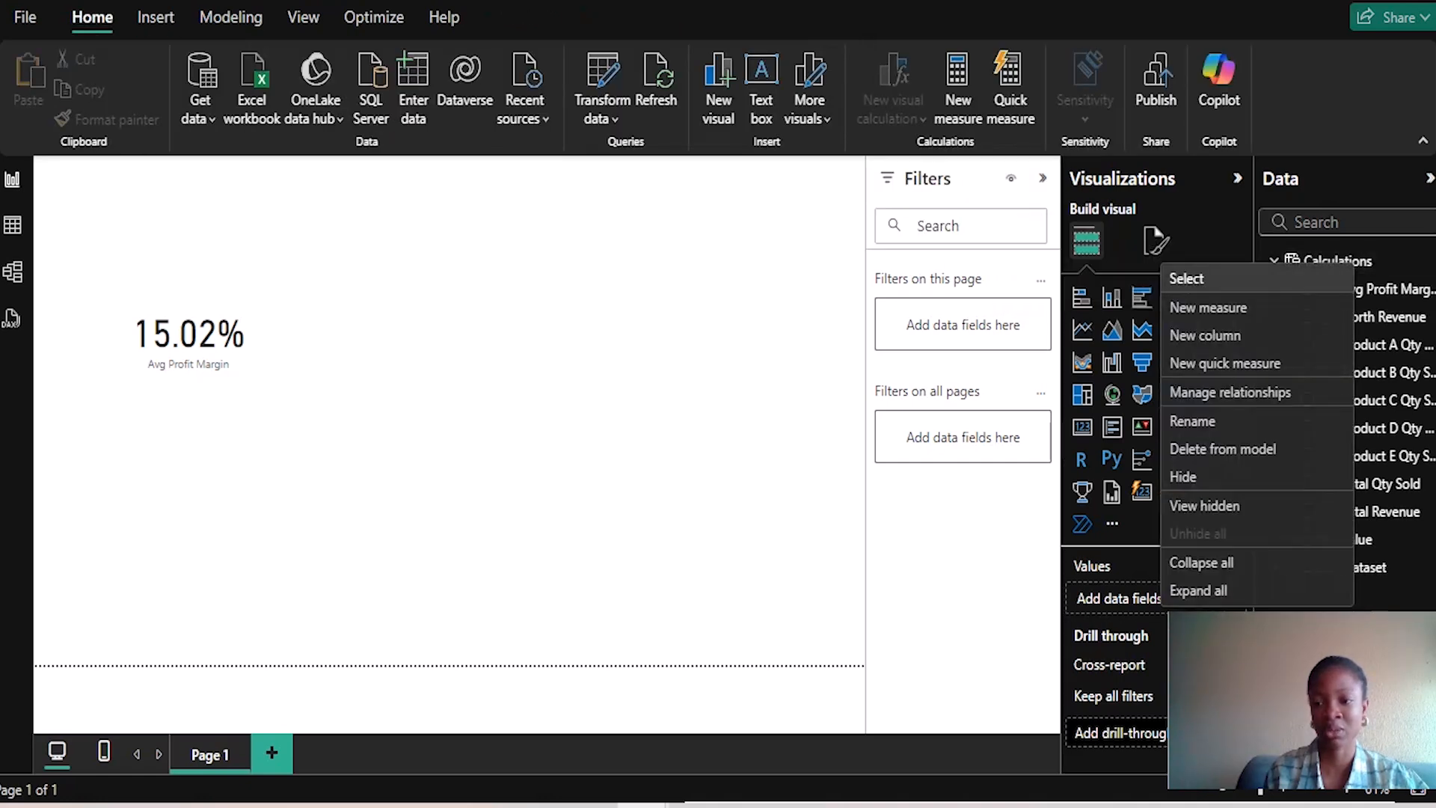
{"action": "left_click", "coordinate": [1333, 302]}
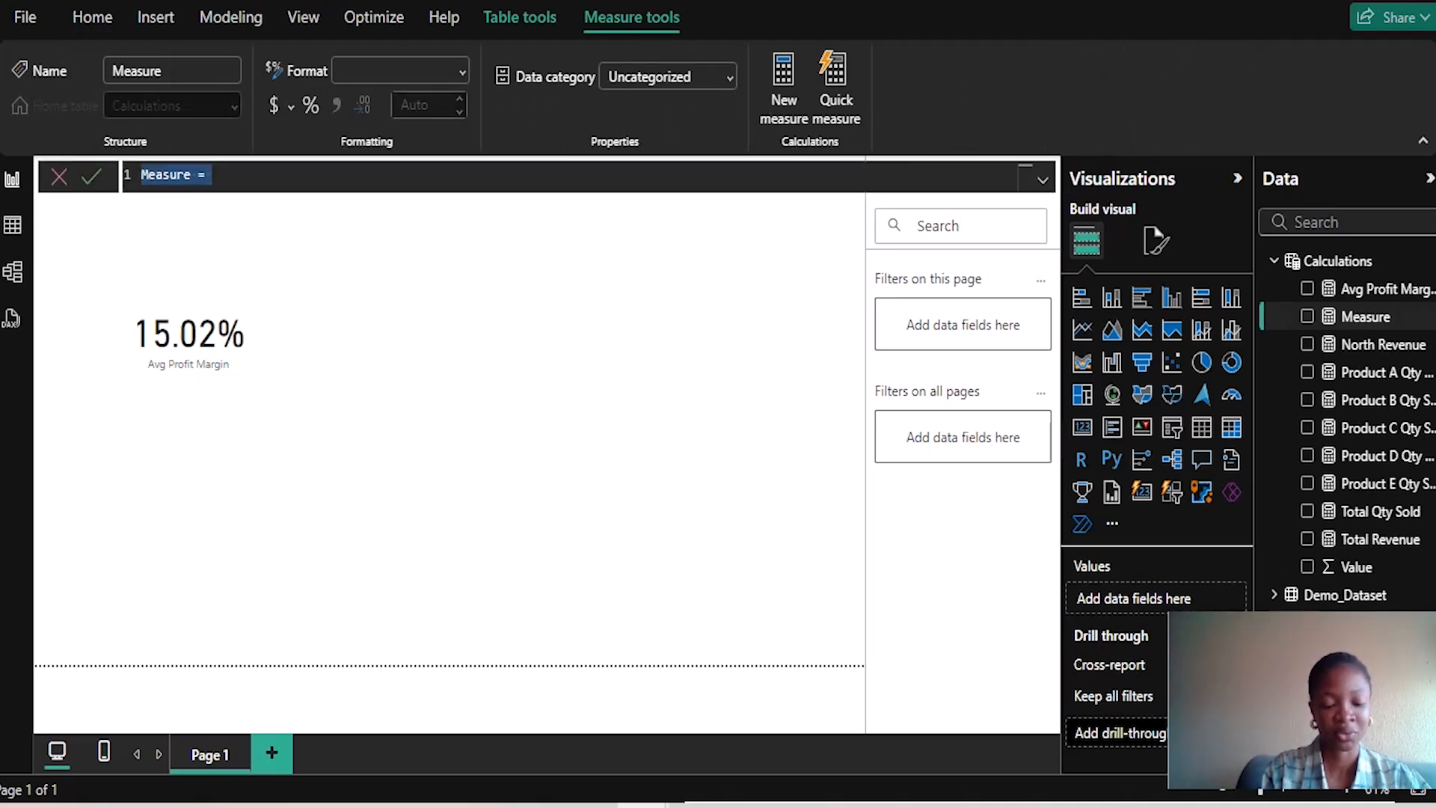
{"action": "key", "text": "ctrl+v"}
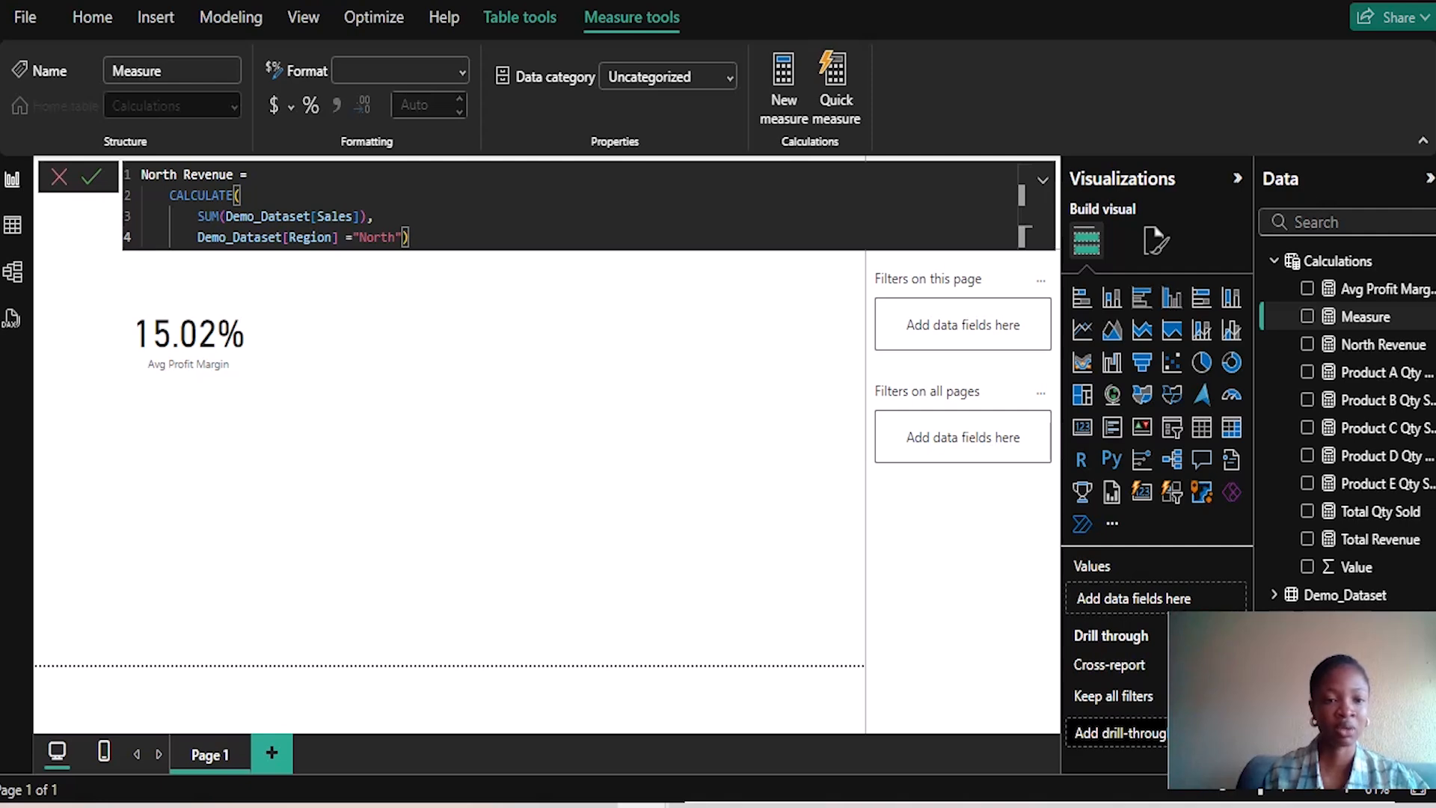
Step: Replace both occurrences of North with South in the pasted formula and commit the South Revenue measure
{"action": "left_click", "coordinate": [388, 237]}
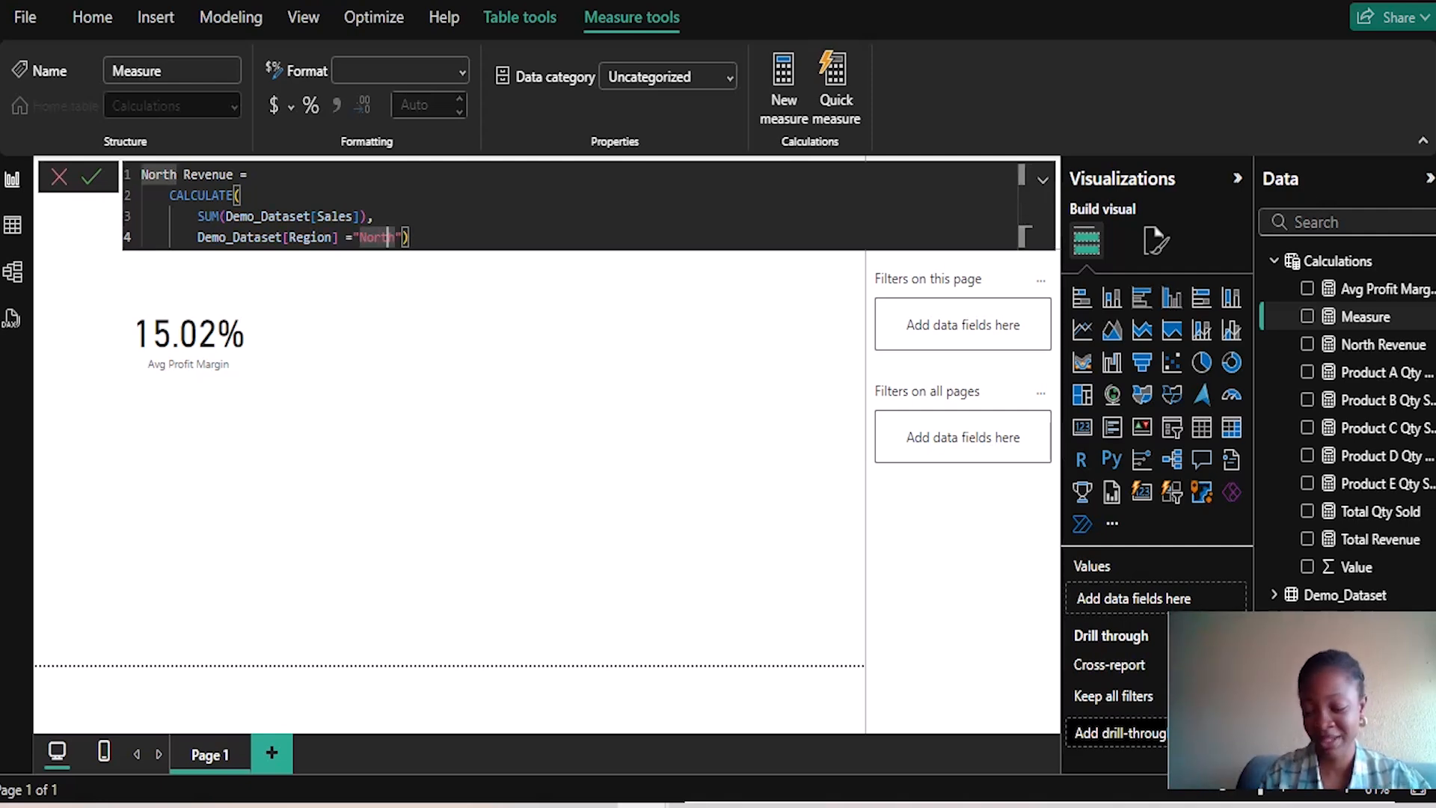
{"action": "key", "text": "Right"}
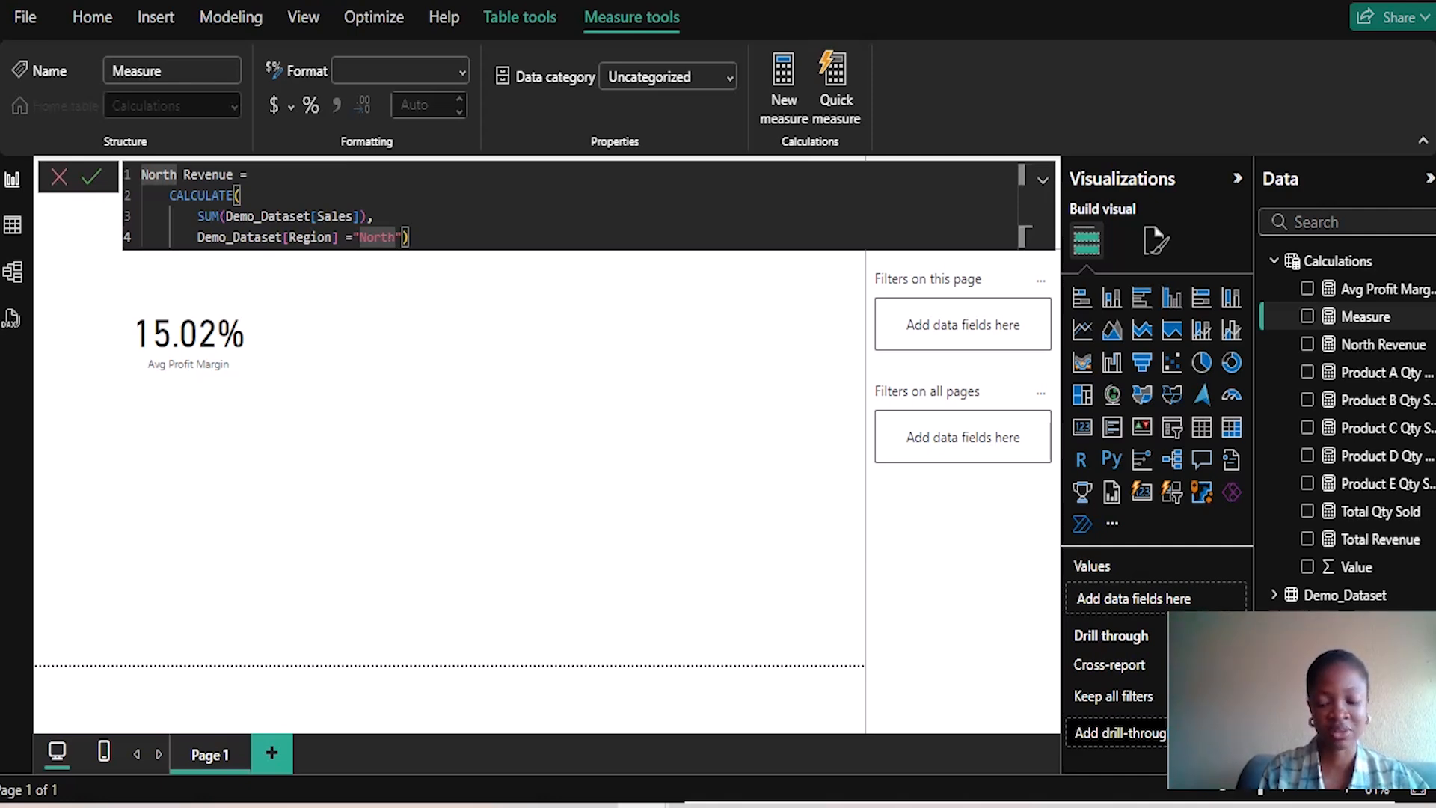
{"action": "key", "text": "ctrl+f"}
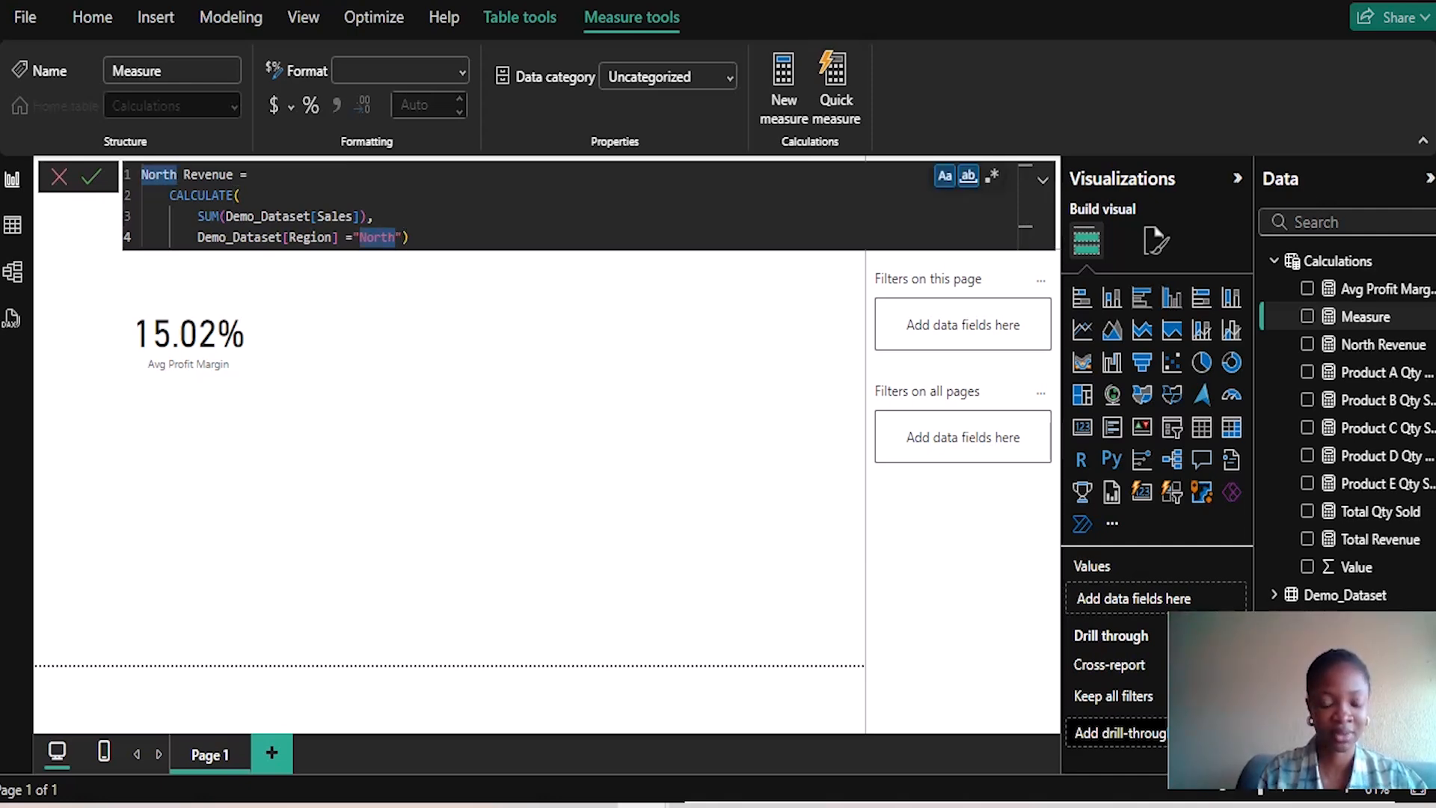
{"action": "key", "text": "Escape"}
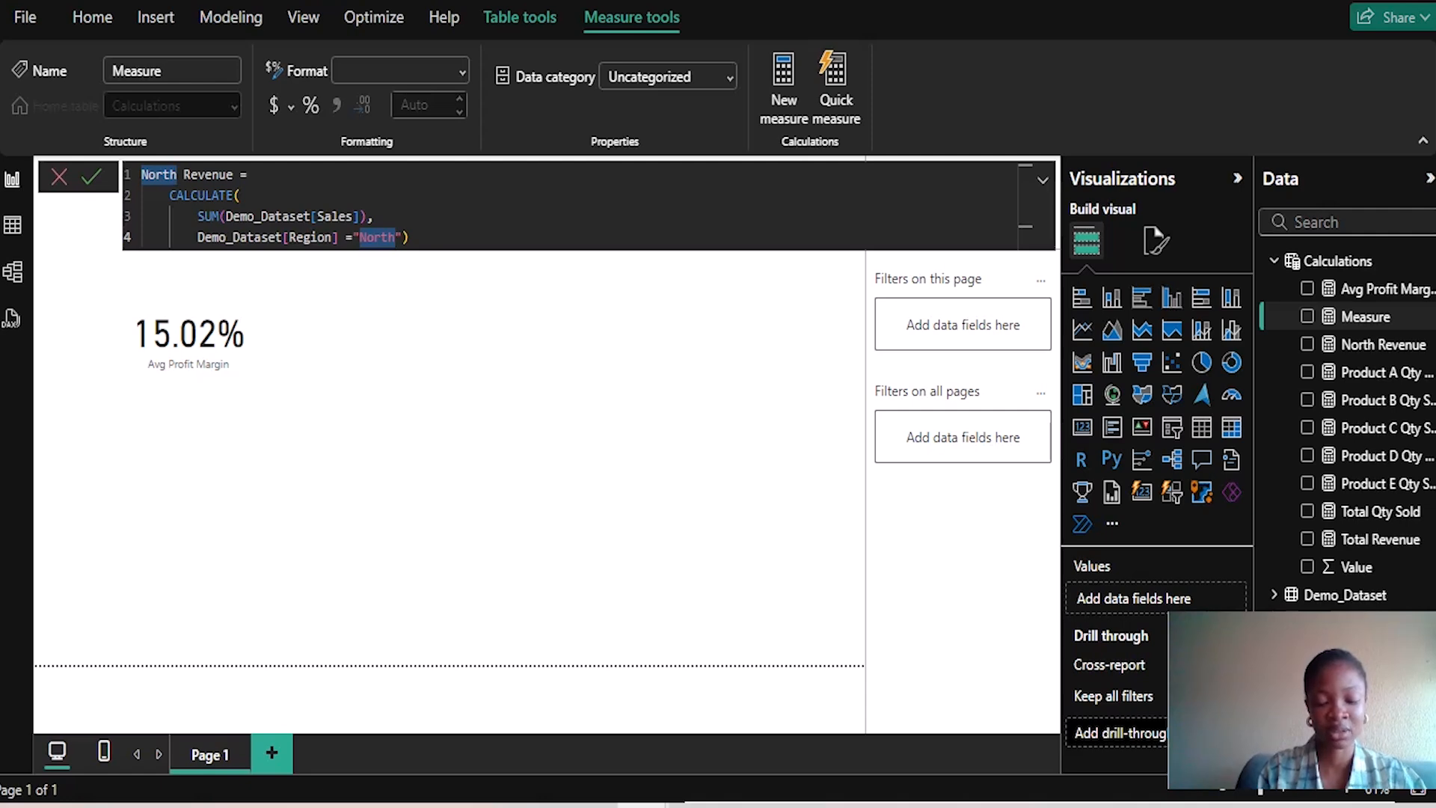
{"action": "type", "text": "South"}
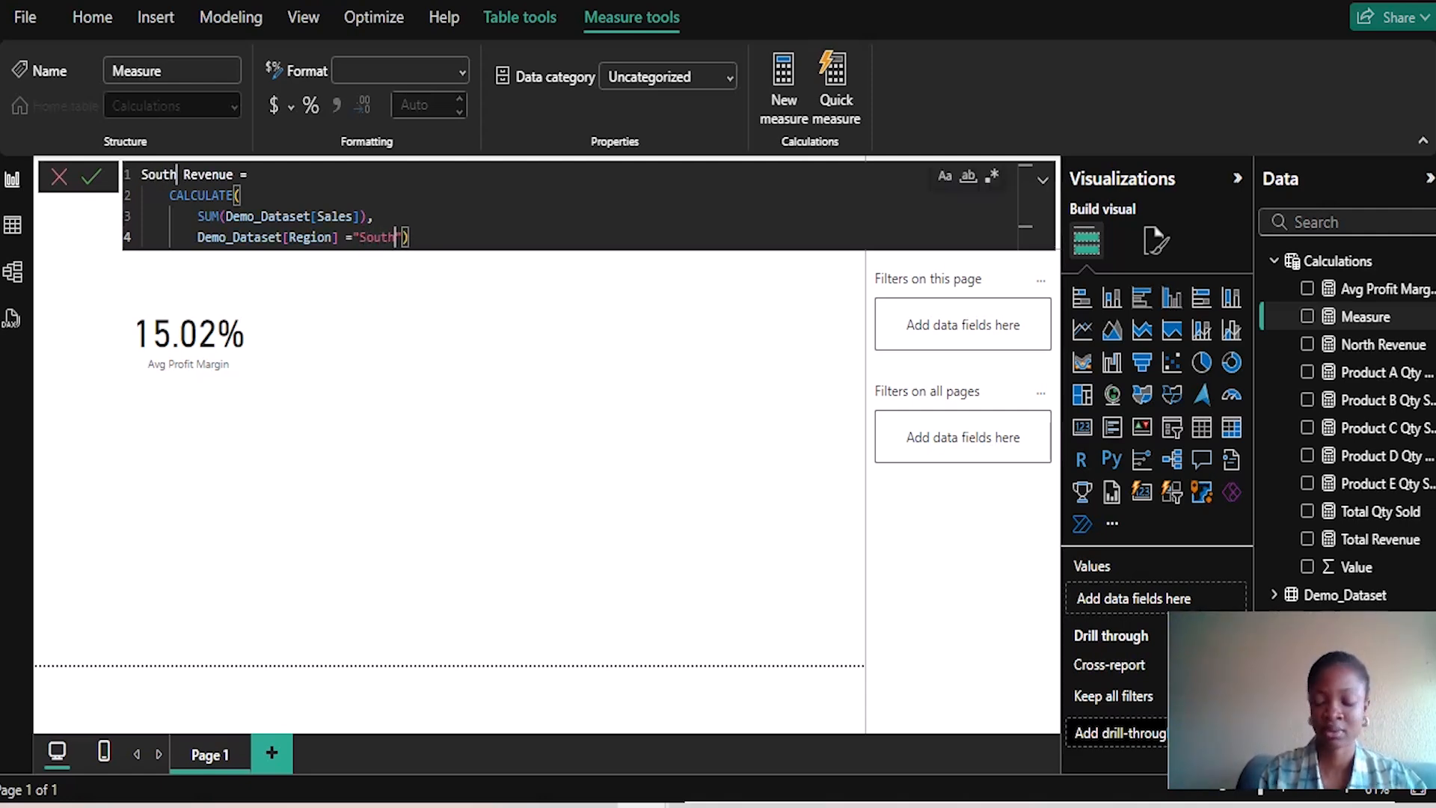
{"action": "key", "text": "Return"}
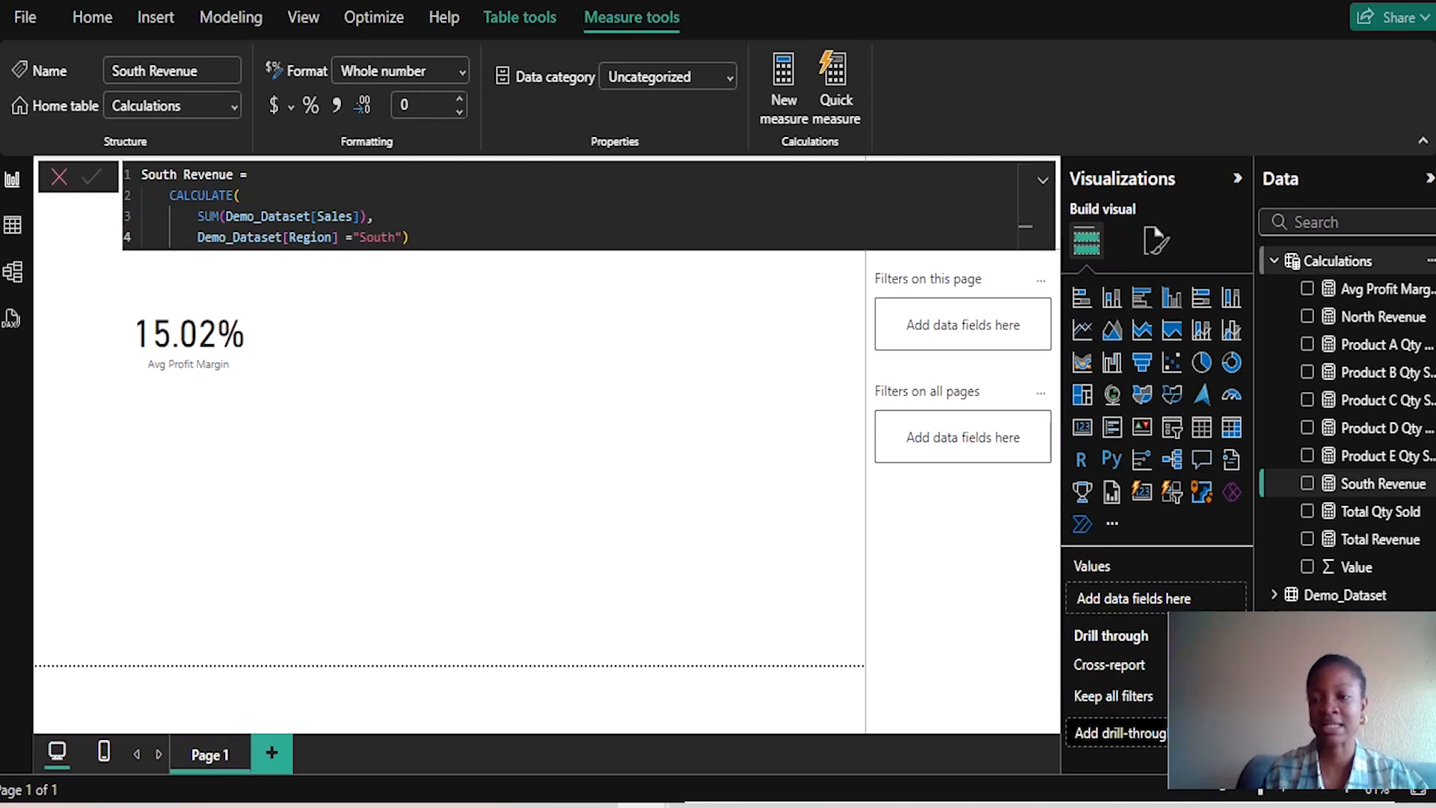
Step: Add another measure to the Calculations table and paste the copied North Revenue formula into it
{"action": "right_click", "coordinate": [1343, 260]}
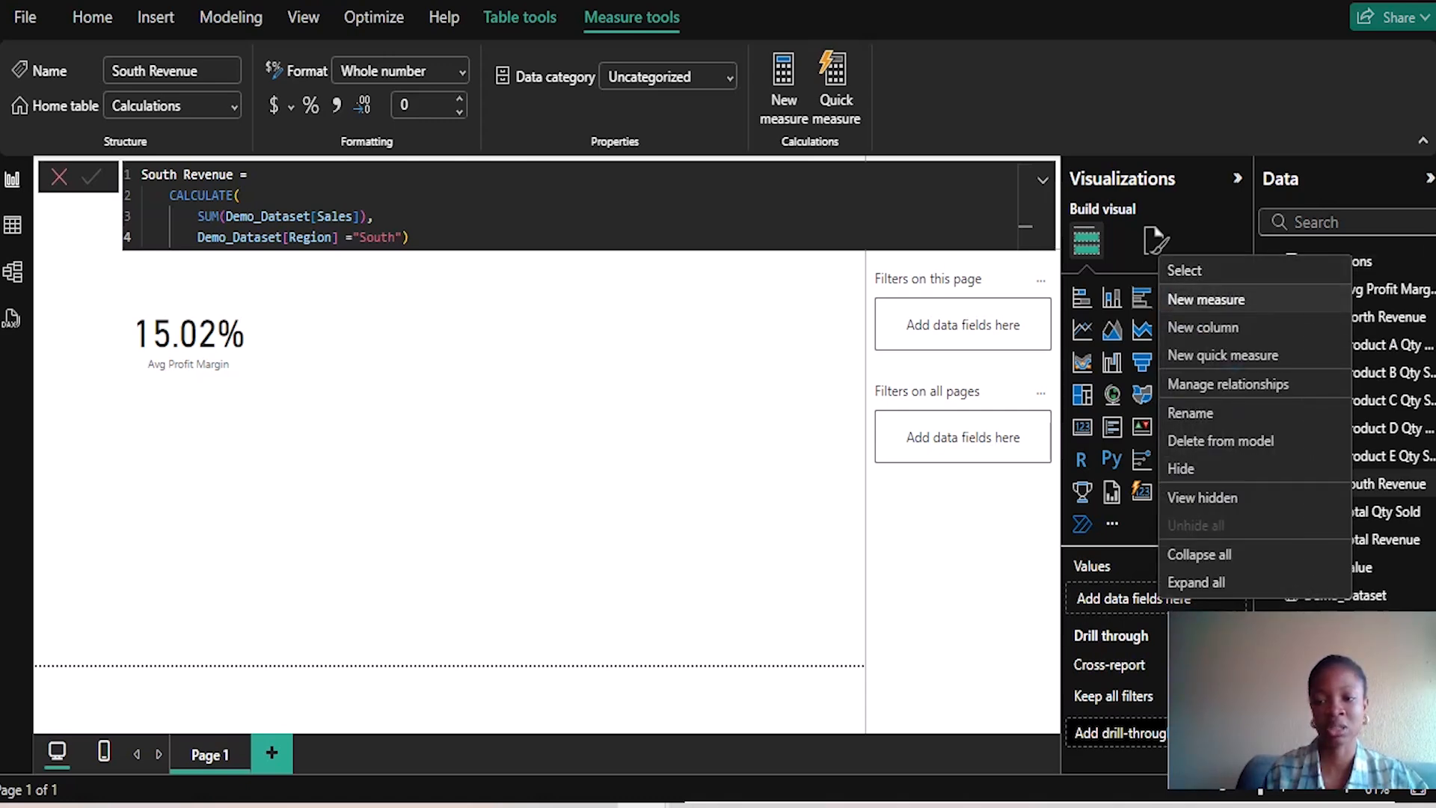
{"action": "left_click", "coordinate": [1265, 299]}
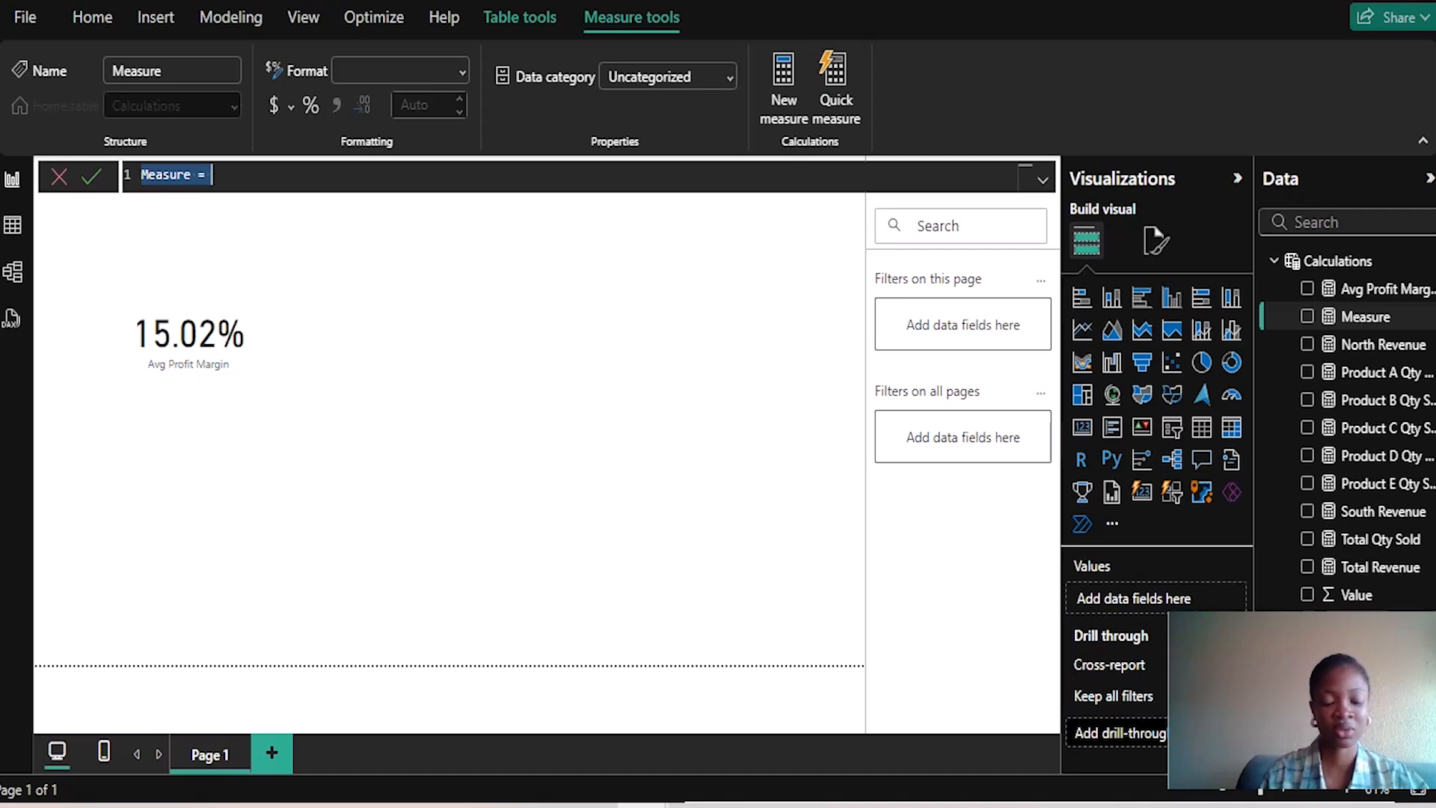
{"action": "type", "text": "North Revenue =     CALCULATE(         SUM(Demo_Dataset[Sales]),         Demo_Dataset[Region] =\"North\")"}
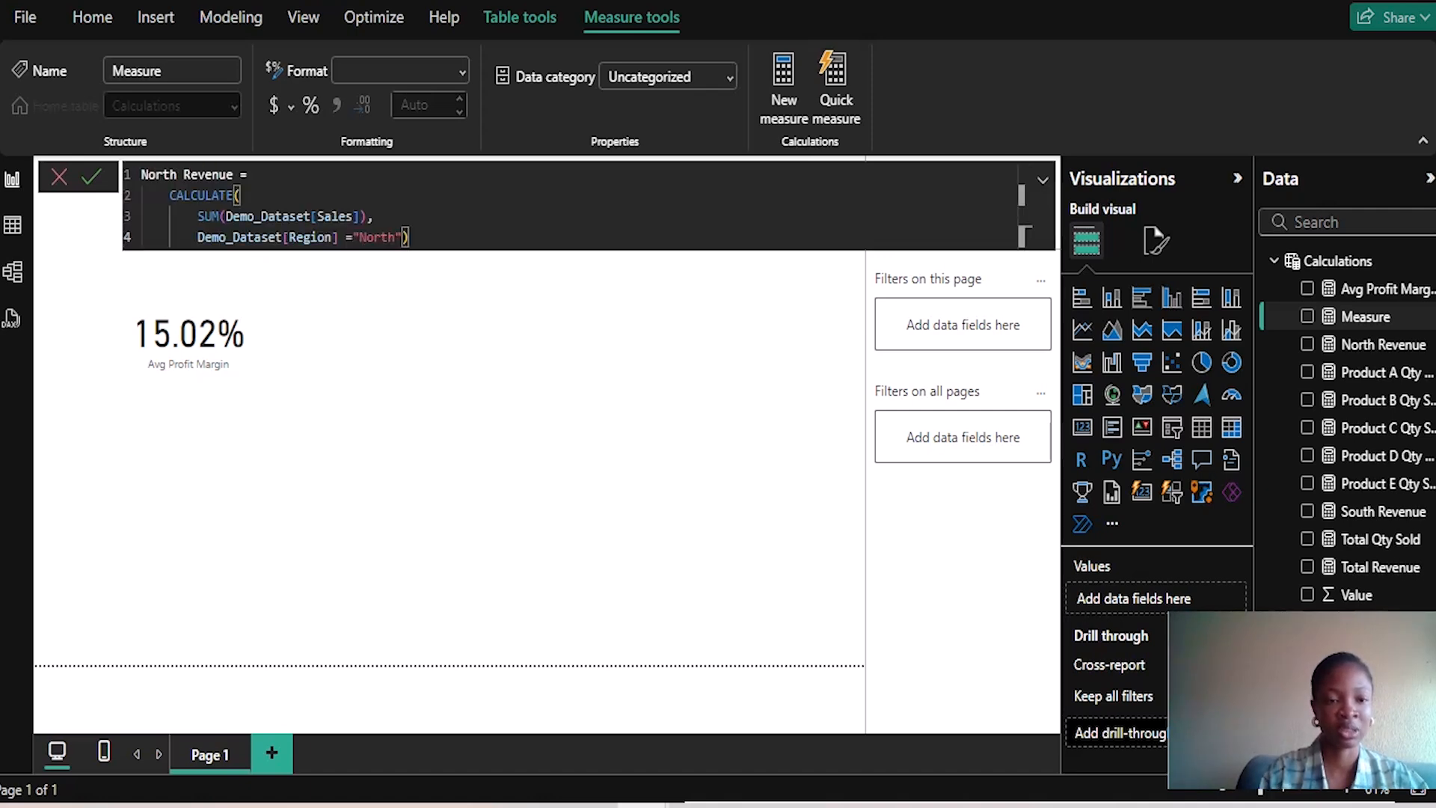
Step: Change North to East in both the measure name and the region filter, and commit the East Revenue measure
{"action": "key", "text": "Left"}
{"action": "key", "text": "Left"}
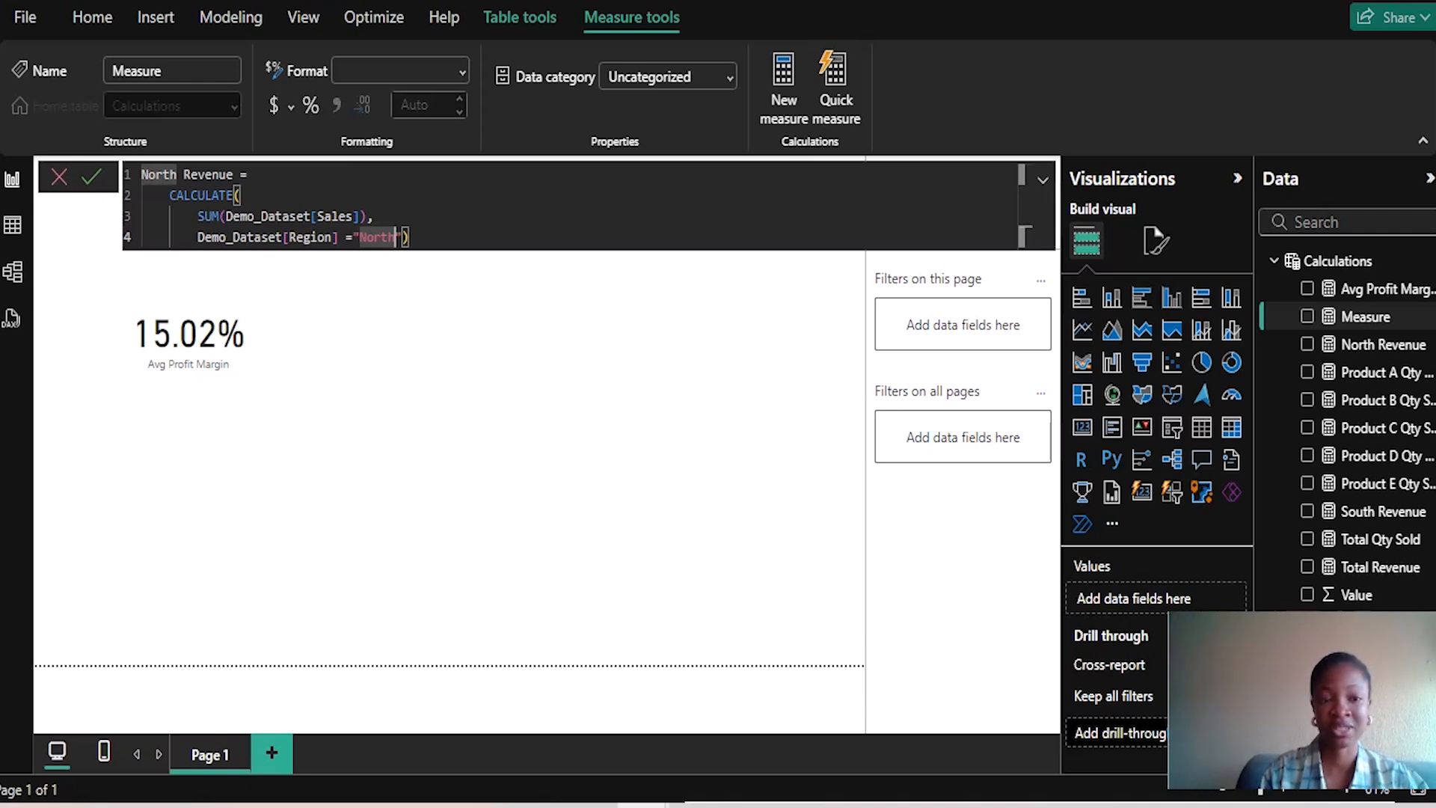
{"action": "key", "text": "ctrl+d"}
{"action": "key", "text": "ctrl+d"}
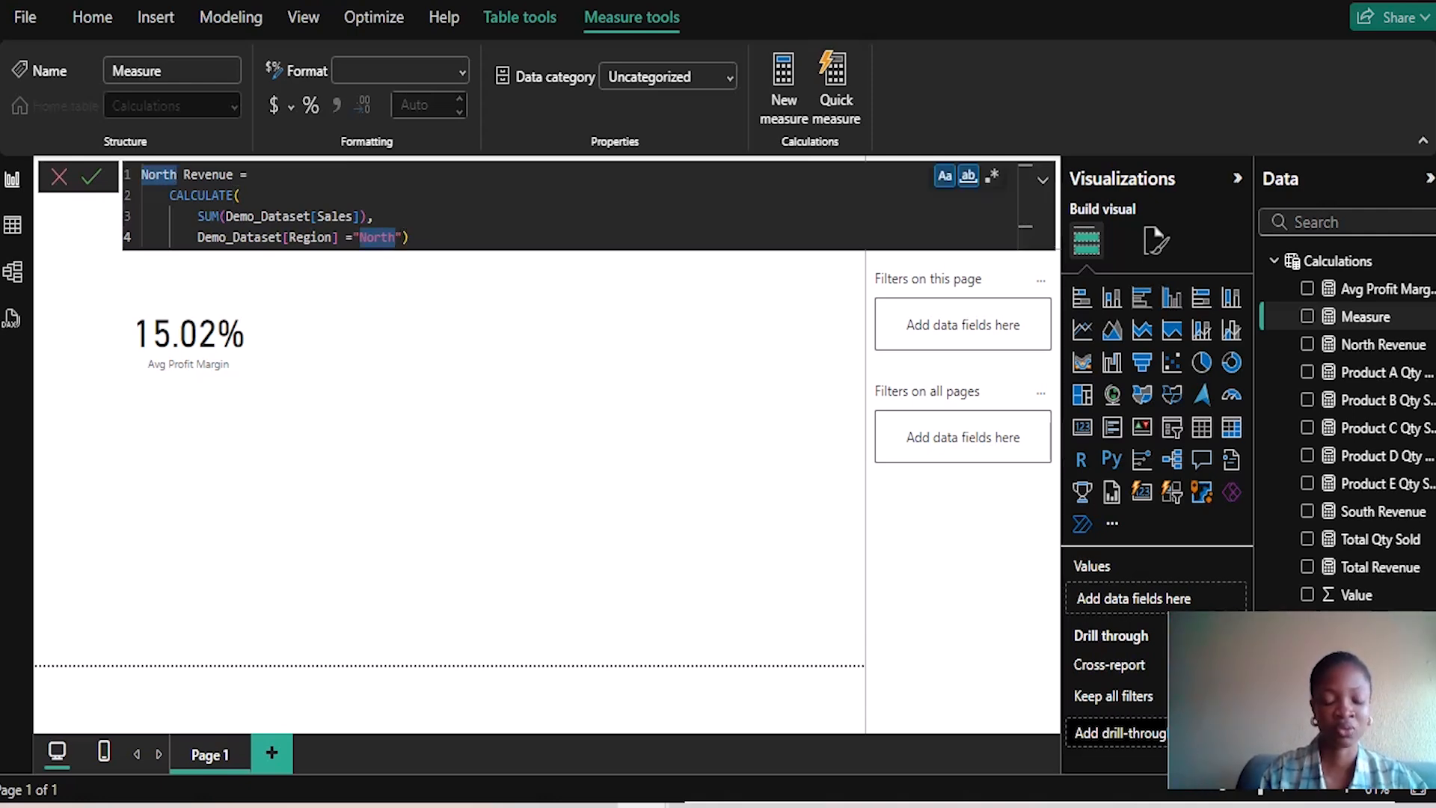
{"action": "key", "text": "BackSpace"}
{"action": "type", "text": "East"}
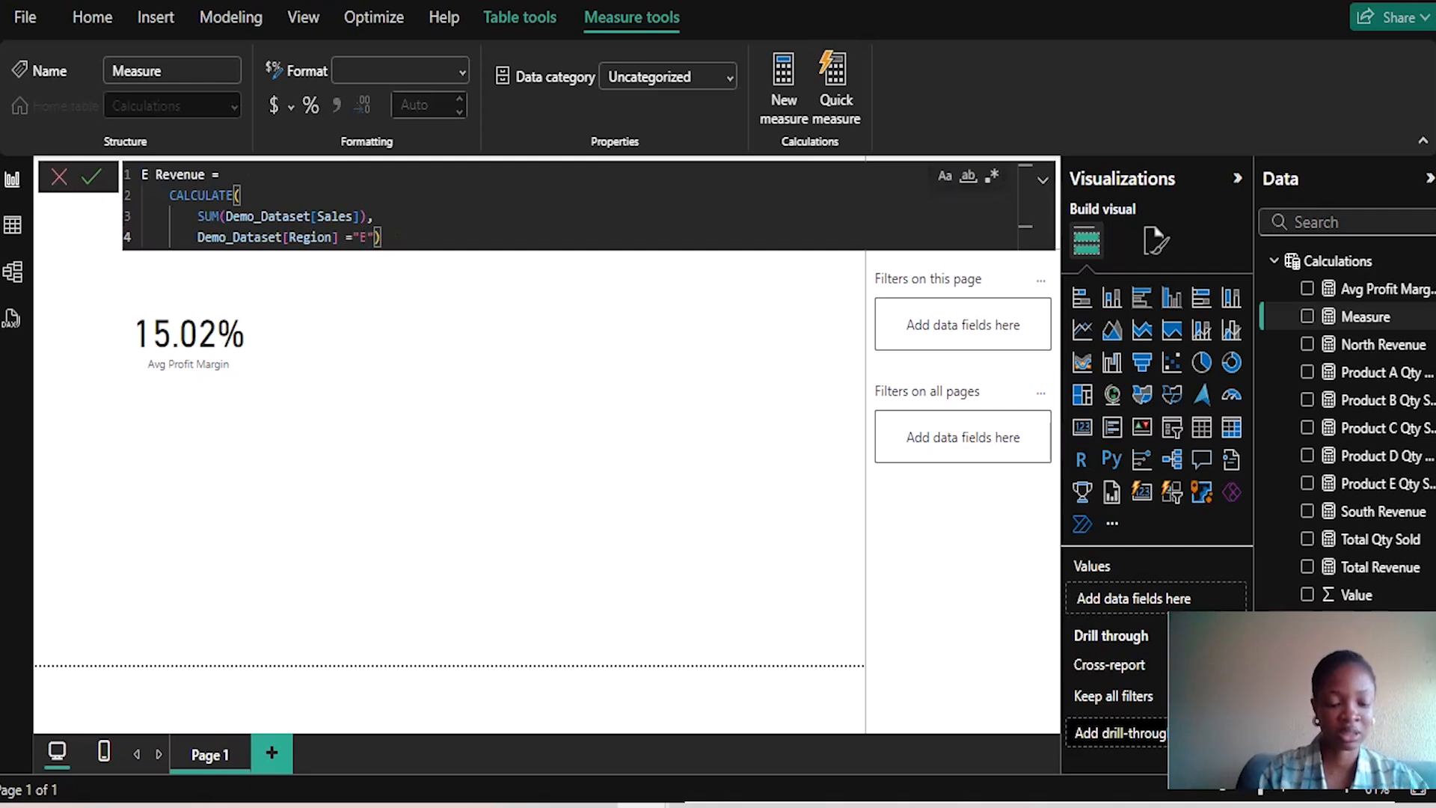
{"action": "key", "text": "Return"}
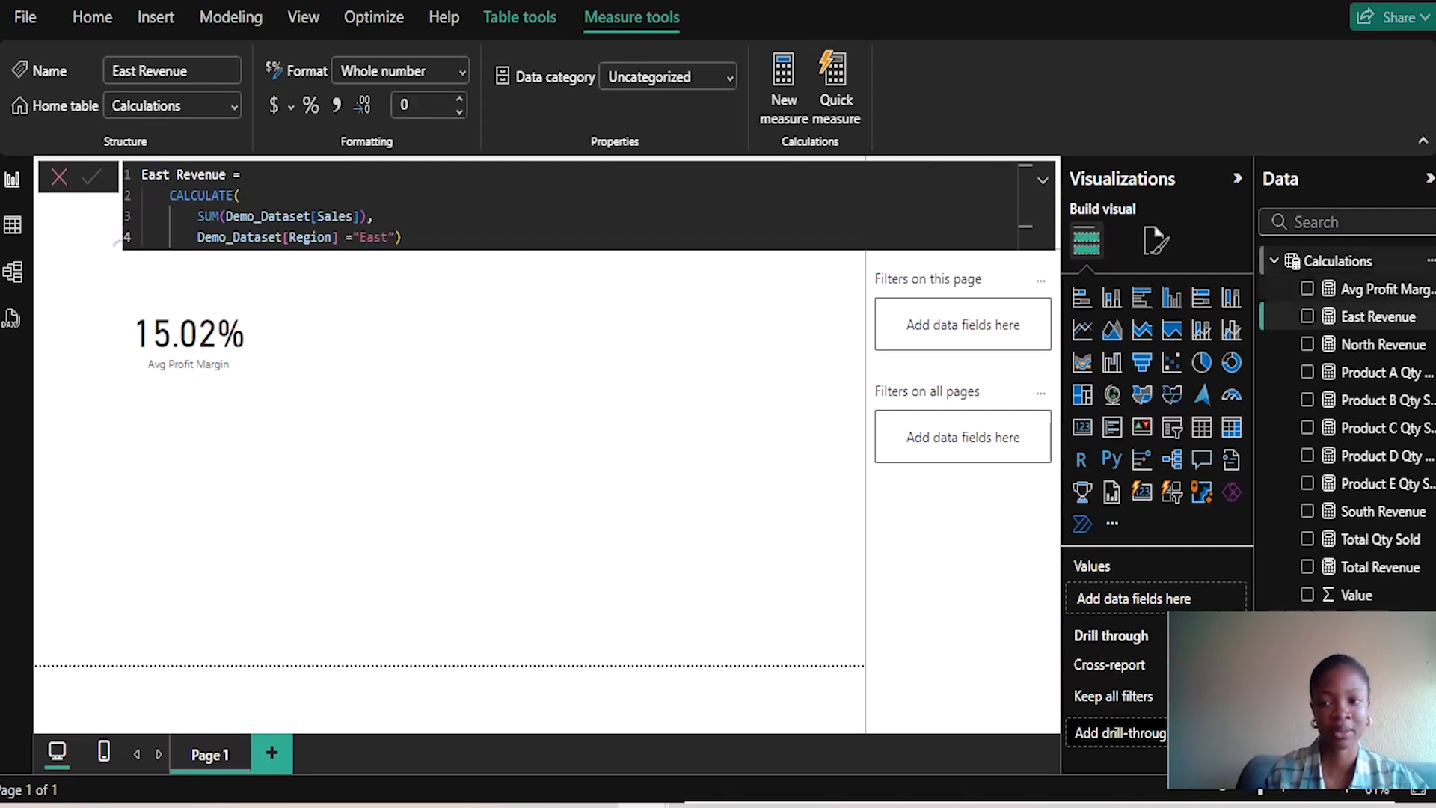
Step: Add a new measure named West Revenue to the Calculations table, with its expression starting on a new line
{"action": "right_click", "coordinate": [1363, 262]}
{"action": "left_click", "coordinate": [1271, 301]}
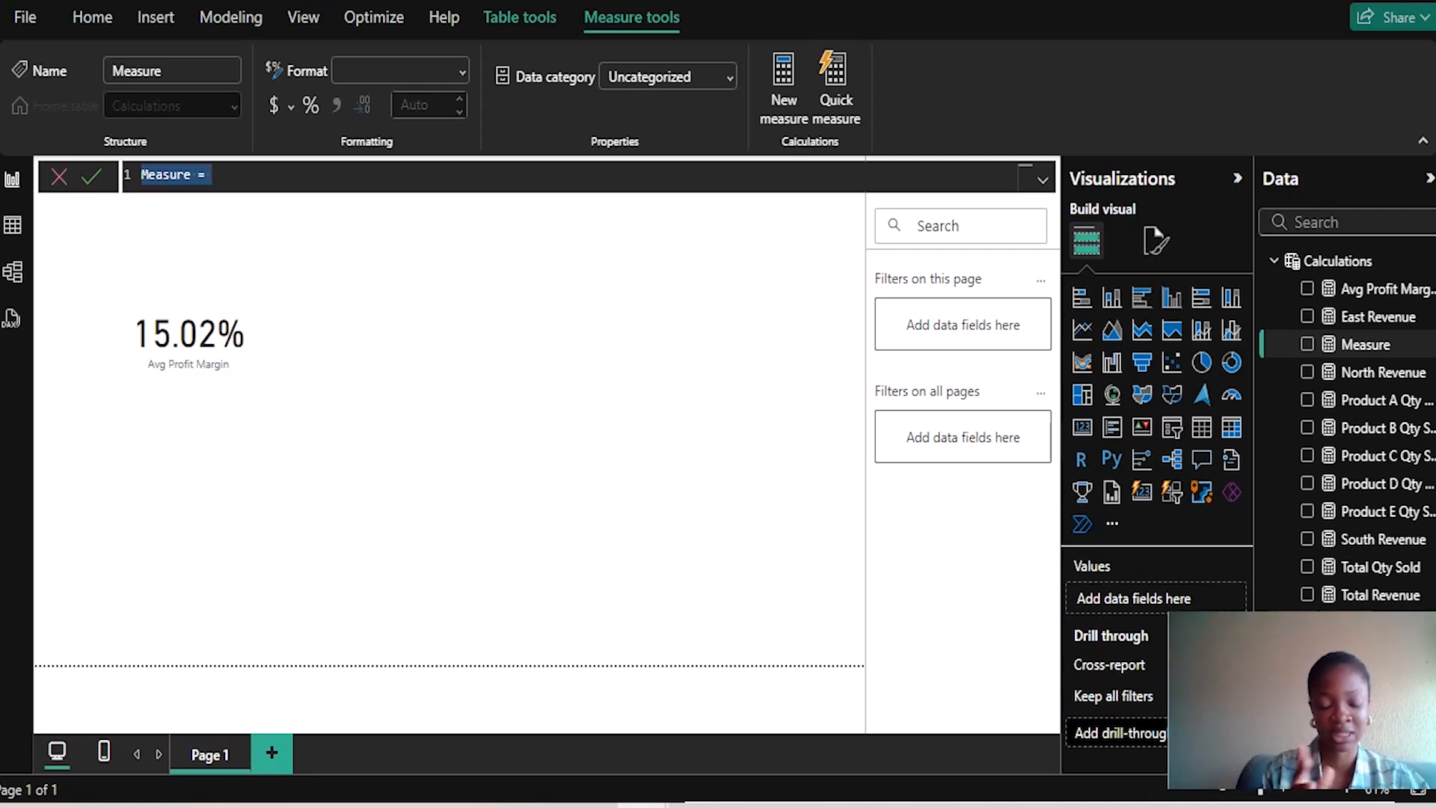
{"action": "type", "text": "West "}
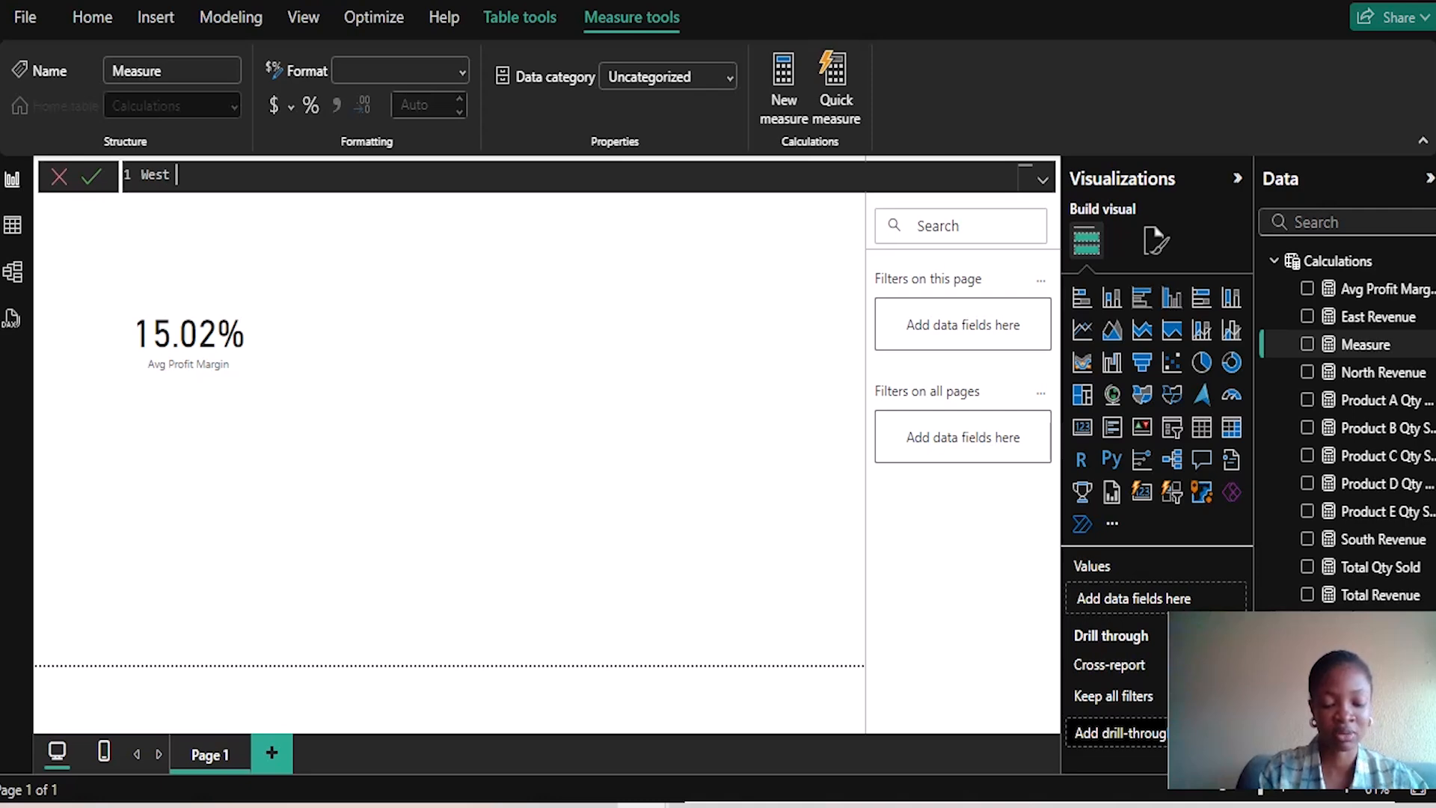
{"action": "type", "text": "Revenue"}
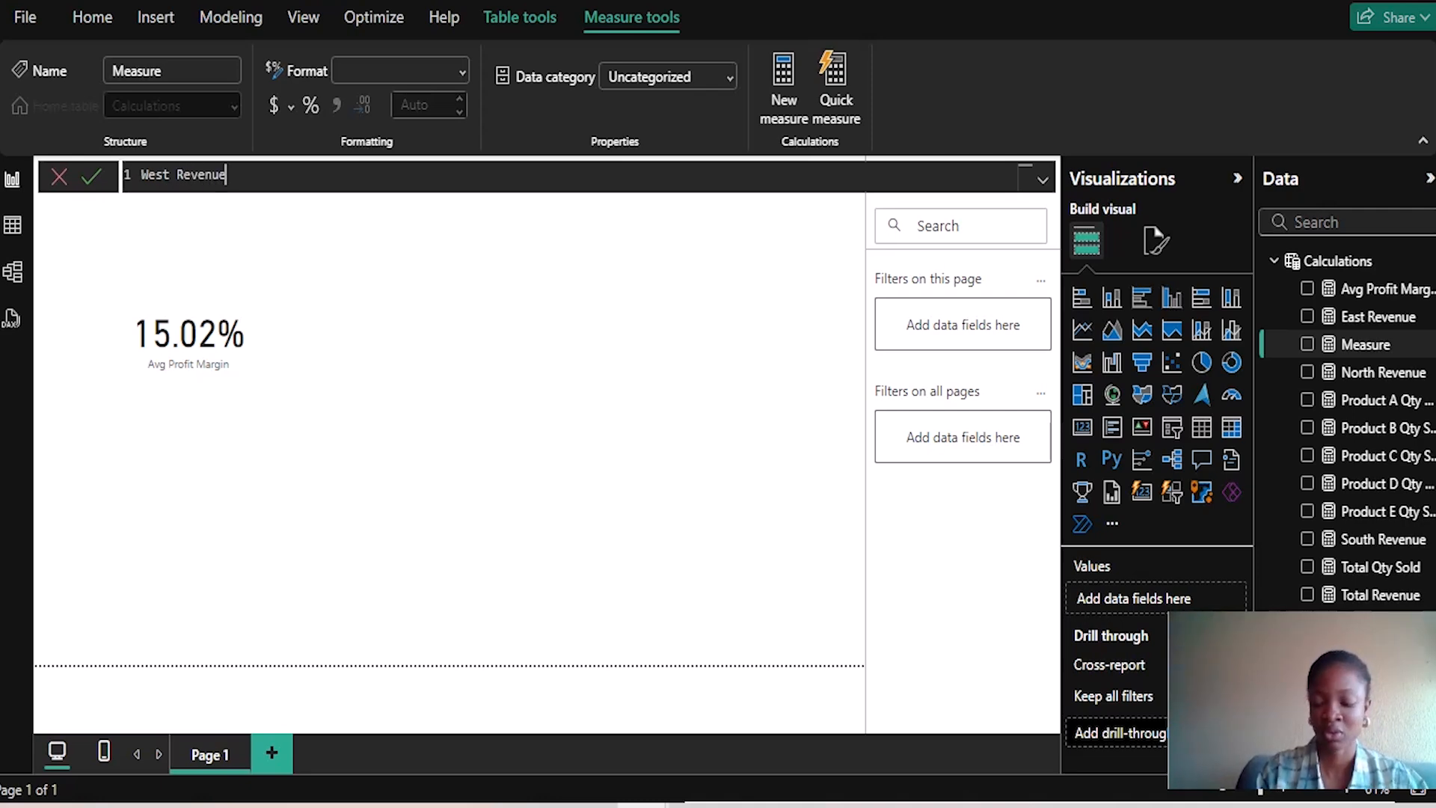
{"action": "key", "text": "shift+Return"}
{"action": "key", "text": "BackSpace"}
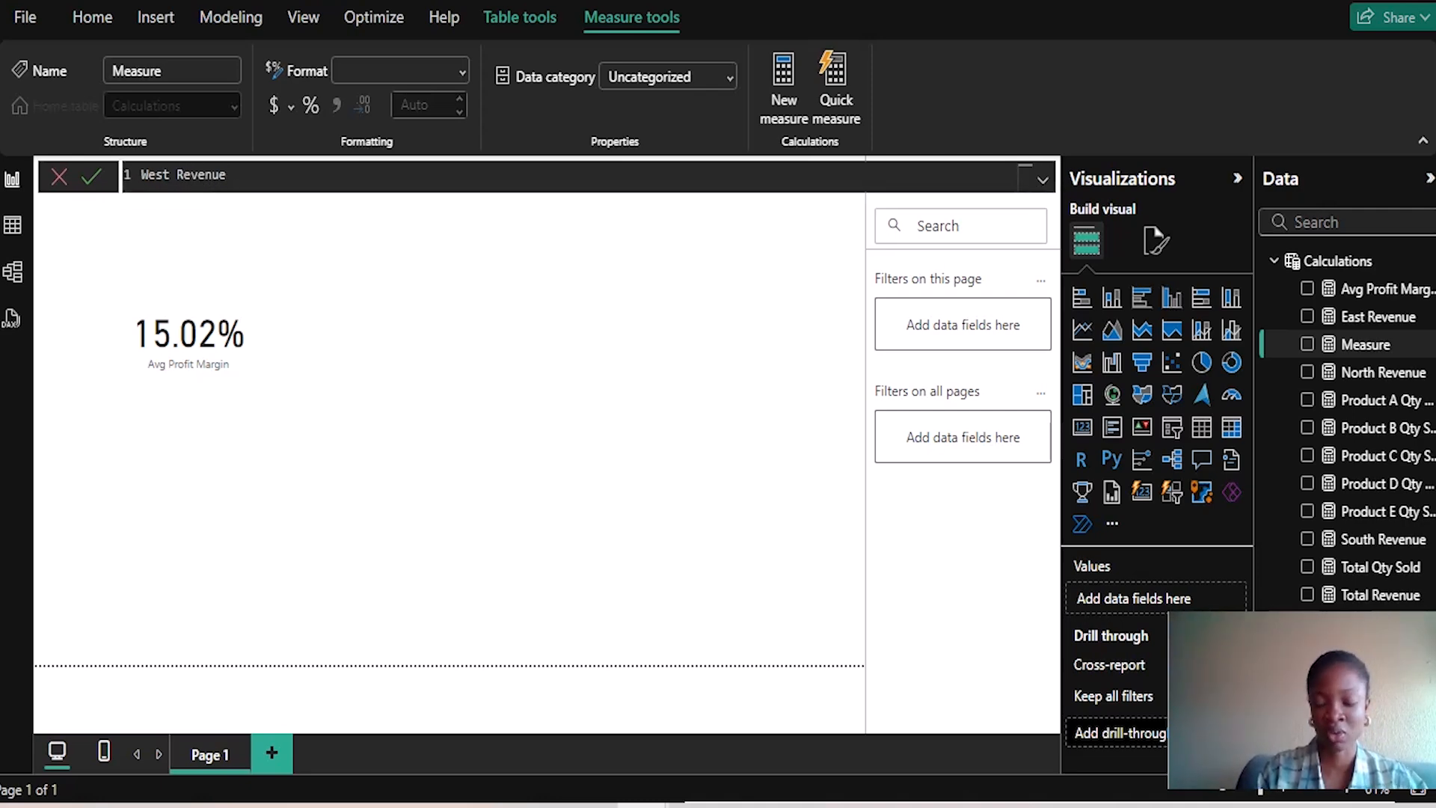
{"action": "type", "text": "="}
{"action": "key", "text": "shift+Return"}
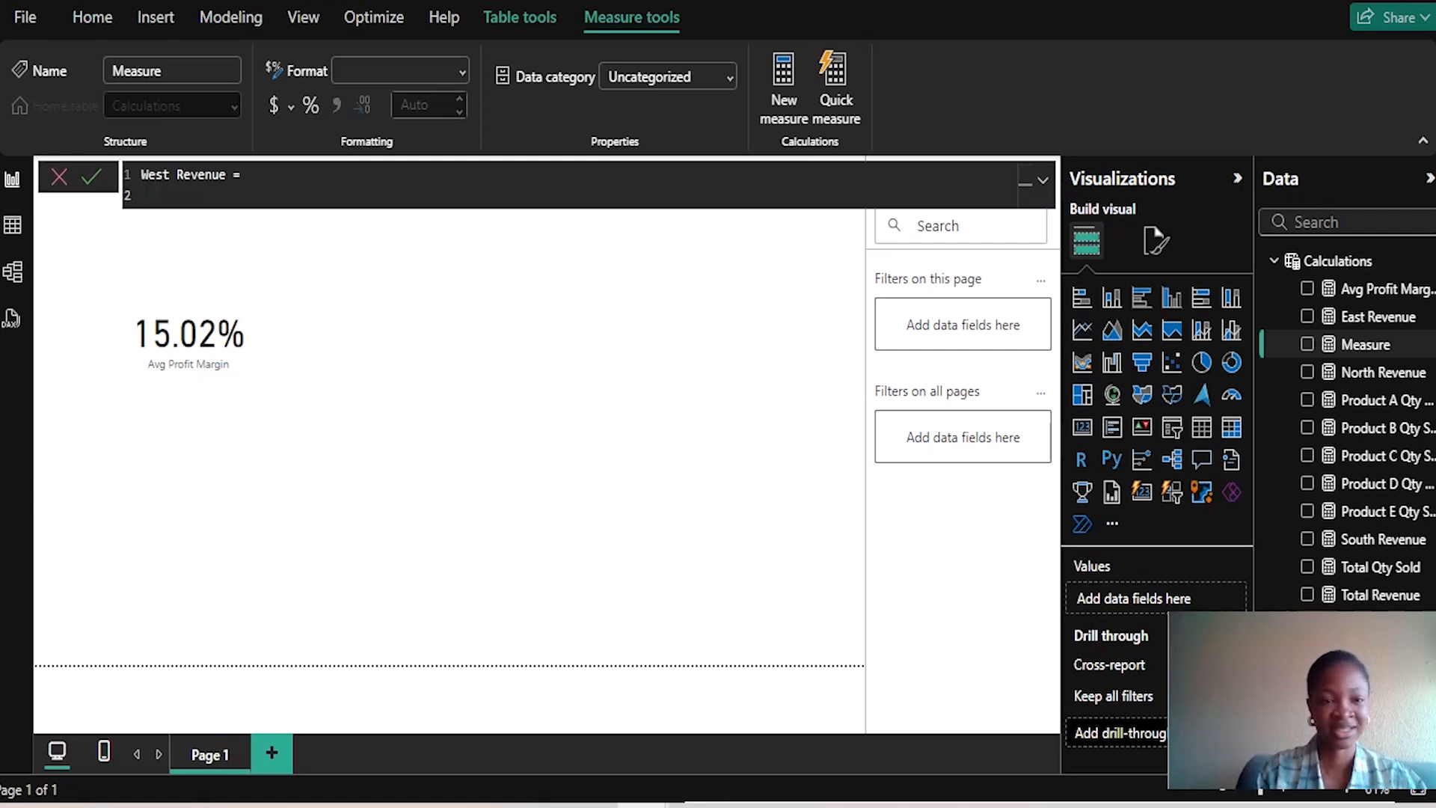
Step: Open a CALCULATE function on the indented second line of the West Revenue formula
{"action": "key", "text": "Tab"}
{"action": "type", "text": "Cal"}
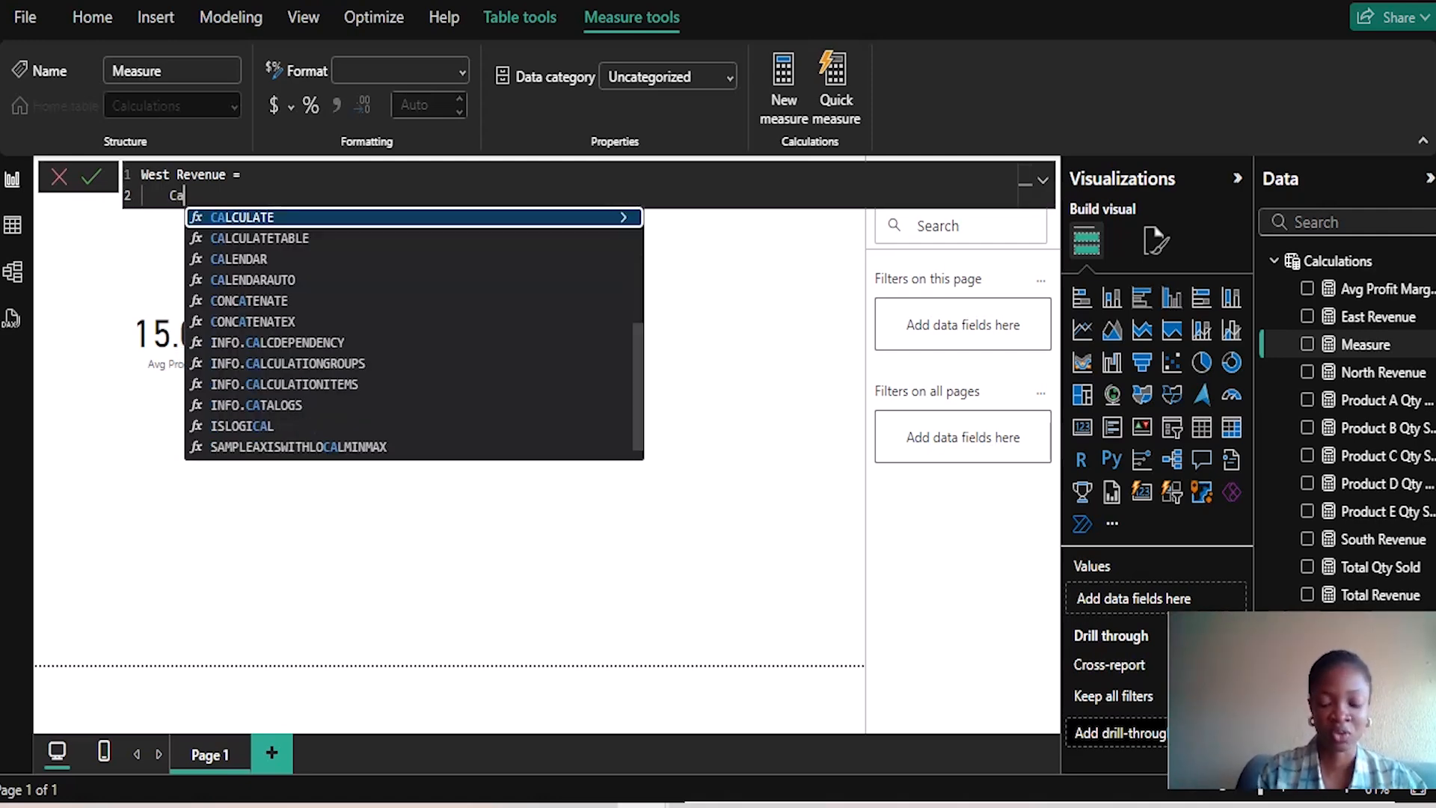
{"action": "key", "text": "Tab"}
{"action": "type", "text": "("}
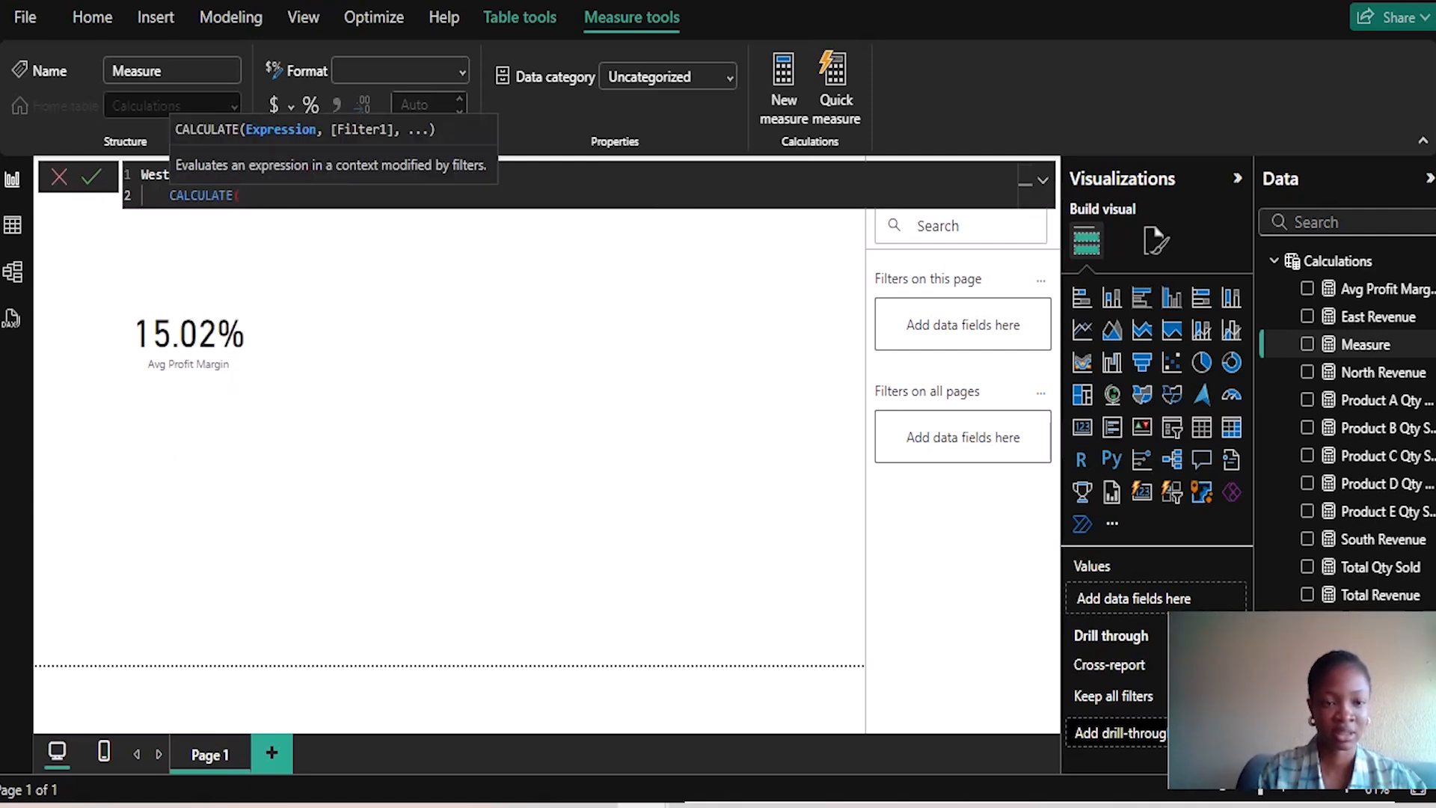
Step: Enter SUM(Demo_Dataset[Sales]) on its own indented line as the first argument of CALCULATE, followed by a comma
{"action": "key", "text": "shift+Return"}
{"action": "key", "text": "Tab"}
{"action": "type", "text": "S"}
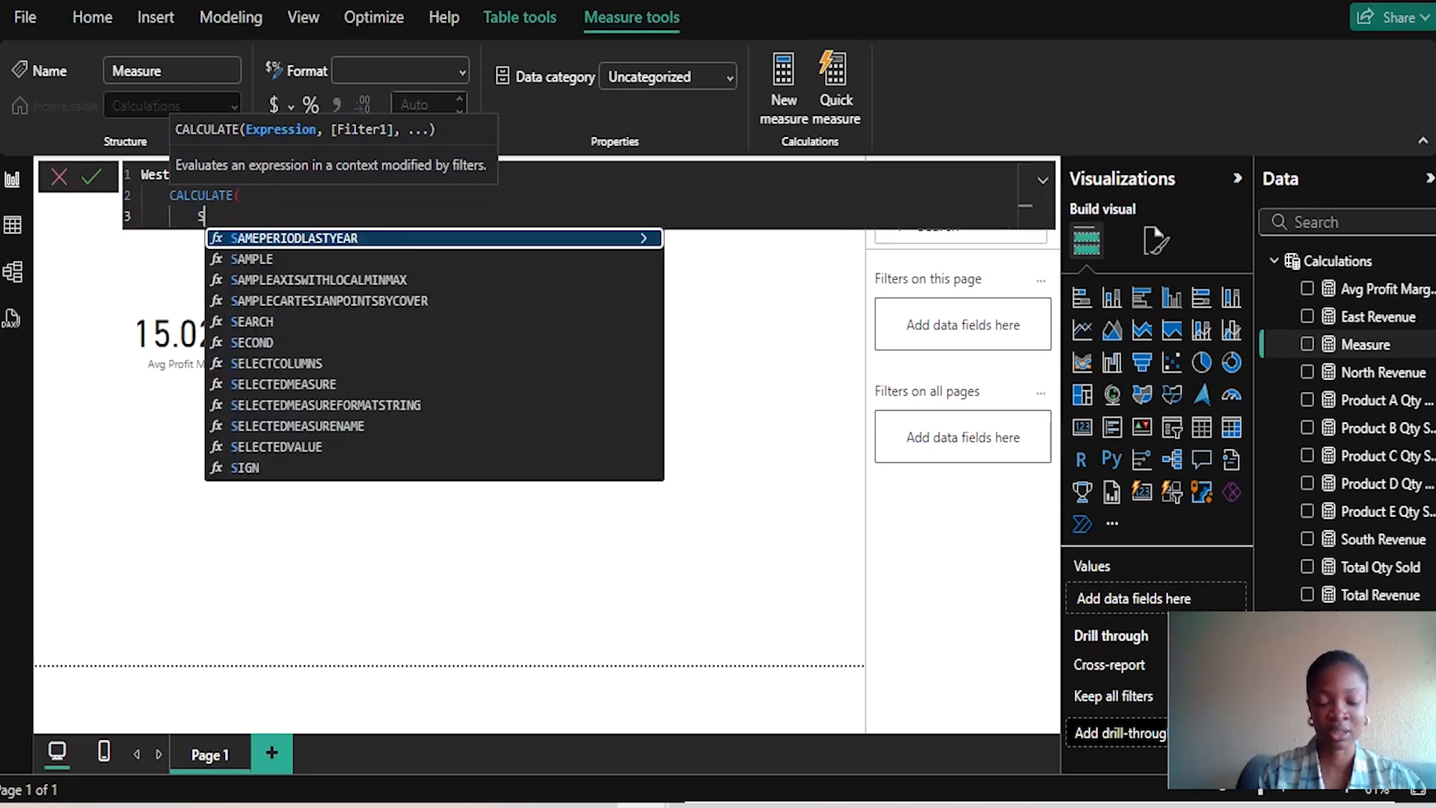
{"action": "type", "text": "UM"}
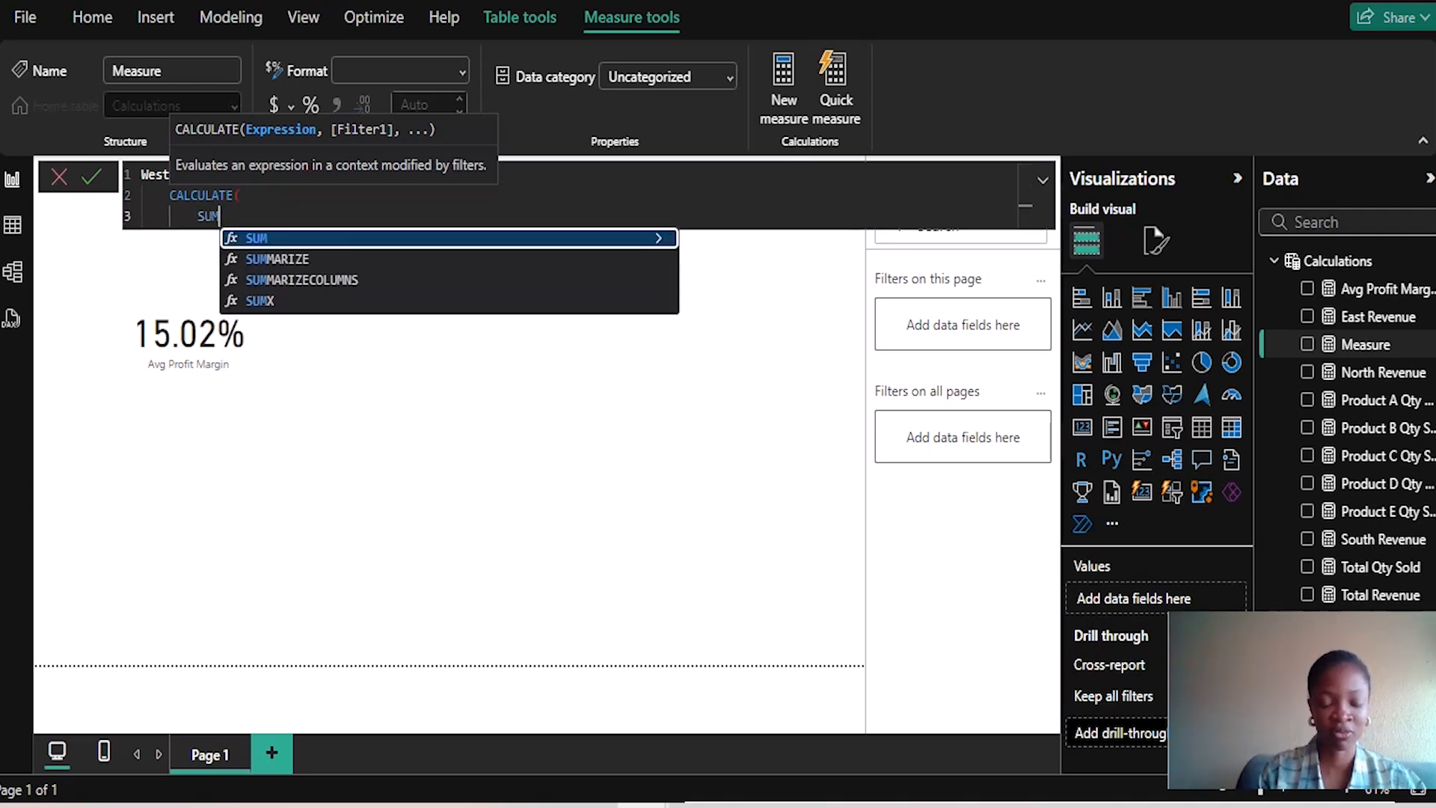
{"action": "type", "text": "("}
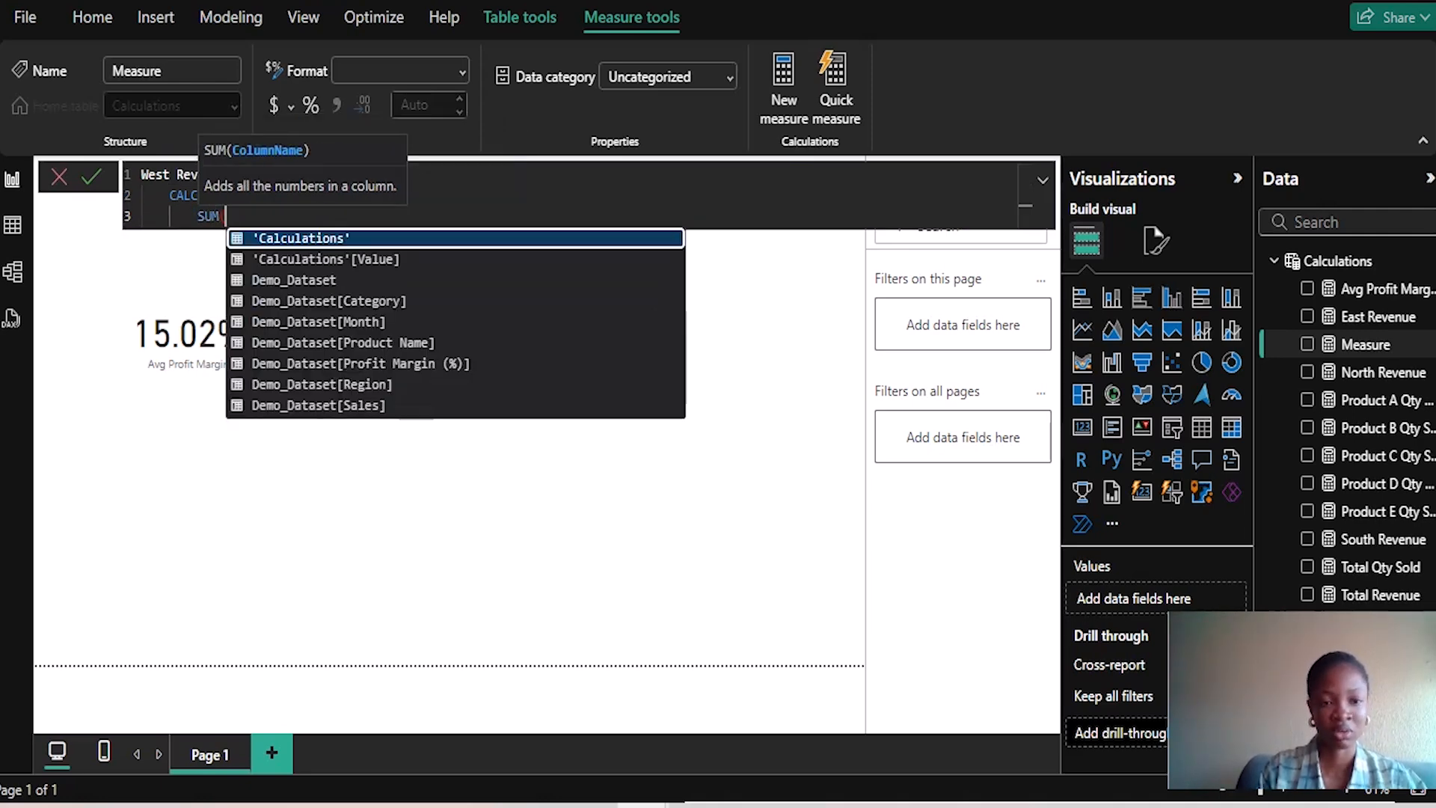
{"action": "type", "text": "De"}
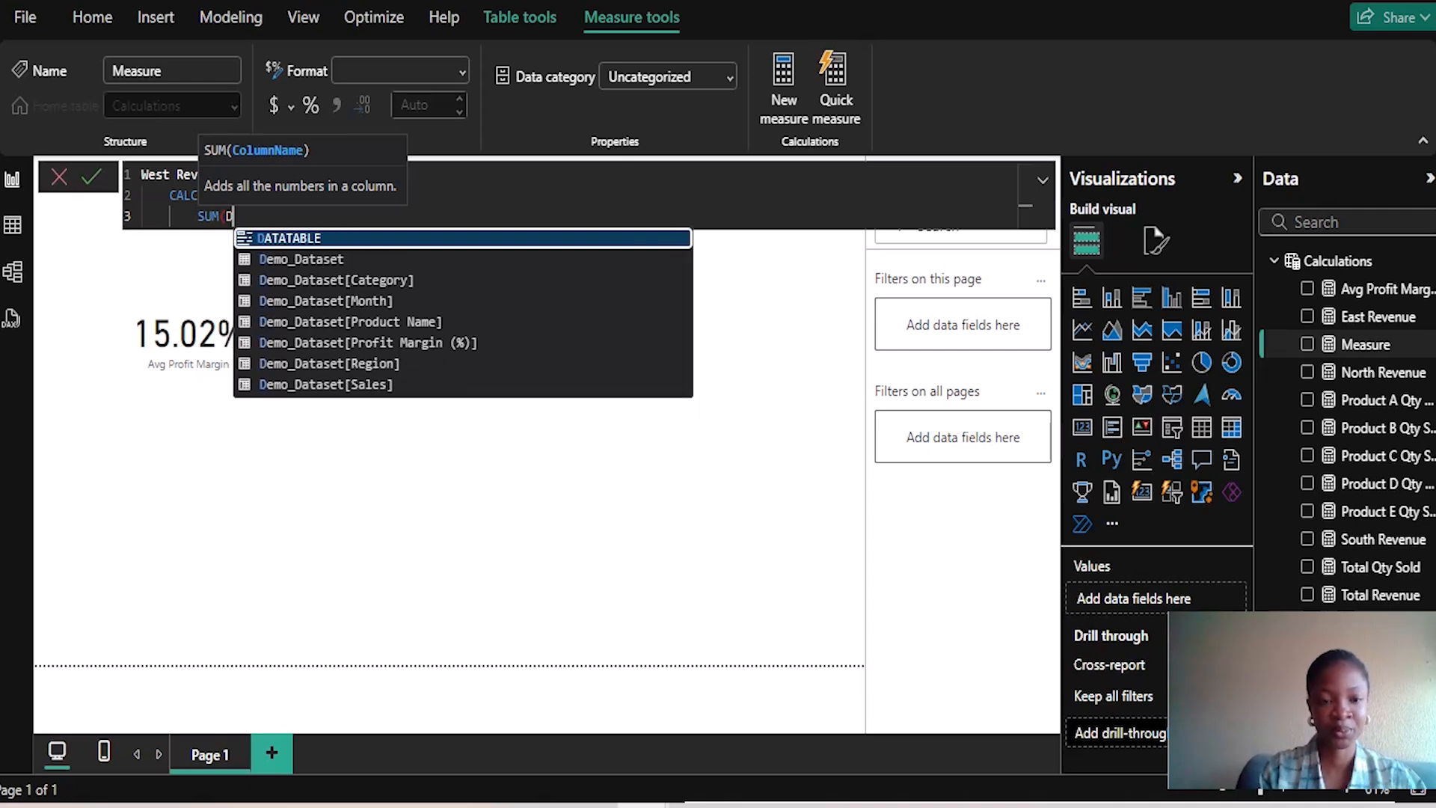
{"action": "key", "text": "Down"}
{"action": "key", "text": "Down"}
{"action": "key", "text": "Down"}
{"action": "key", "text": "Down"}
{"action": "key", "text": "Down"}
{"action": "key", "text": "Down"}
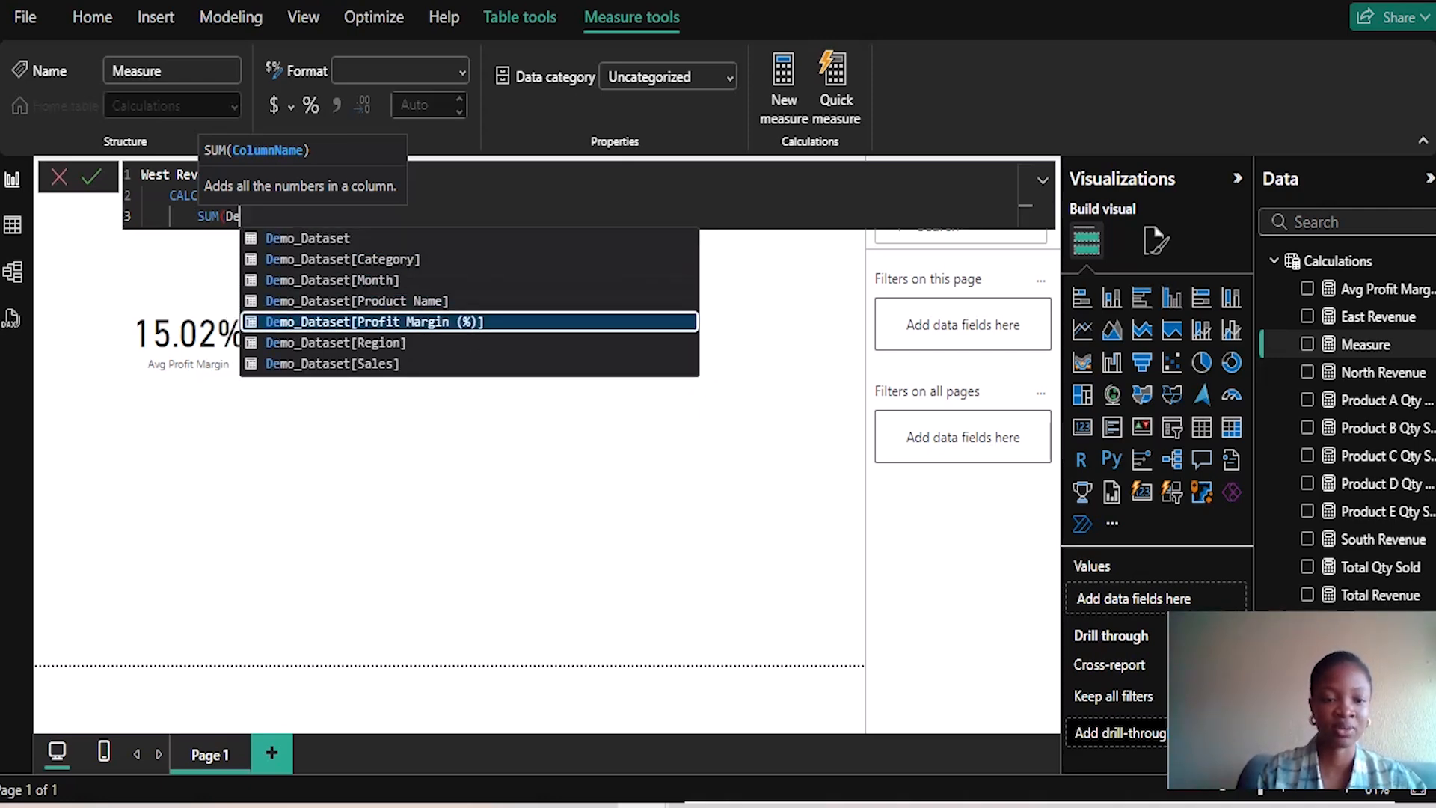
{"action": "key", "text": "Tab"}
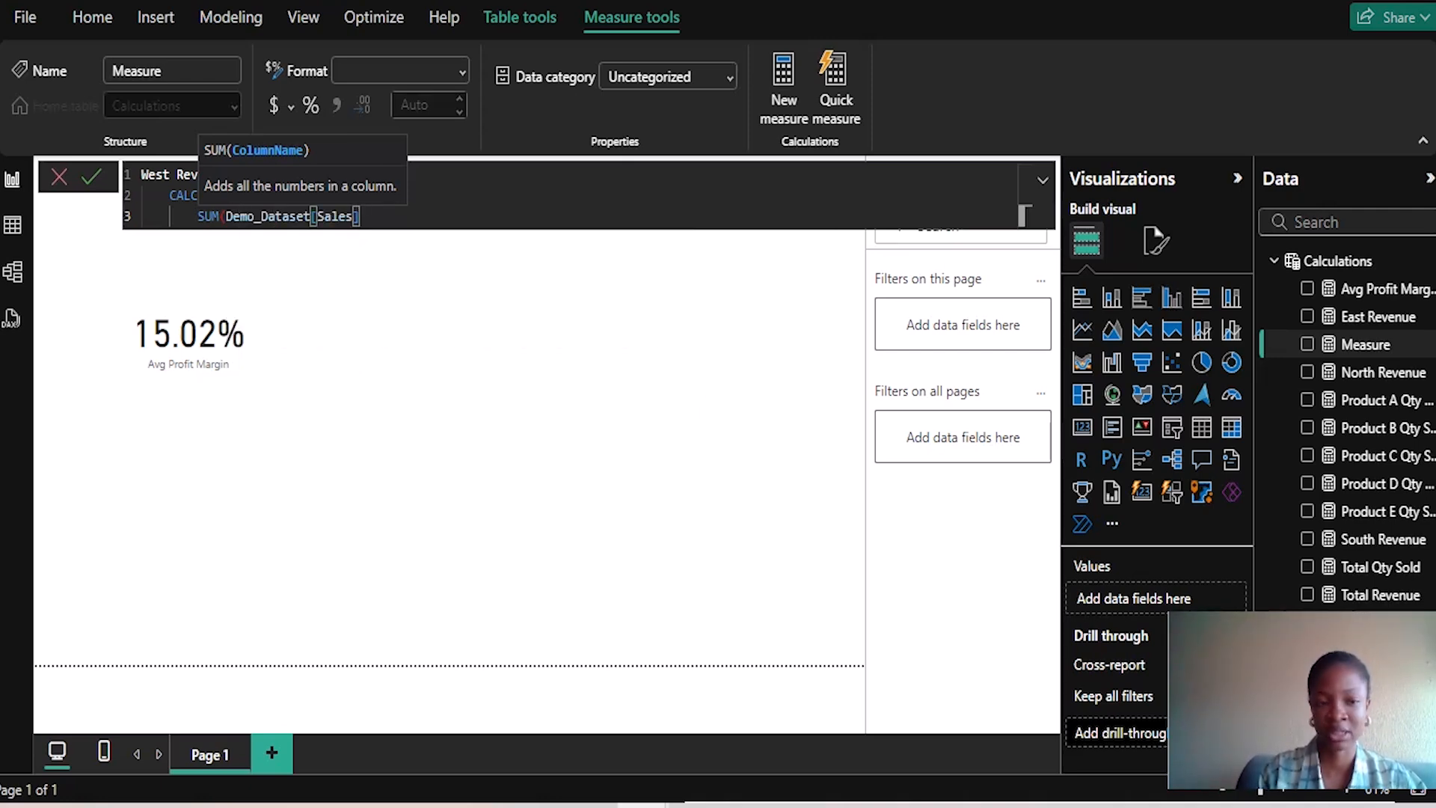
{"action": "type", "text": ")"}
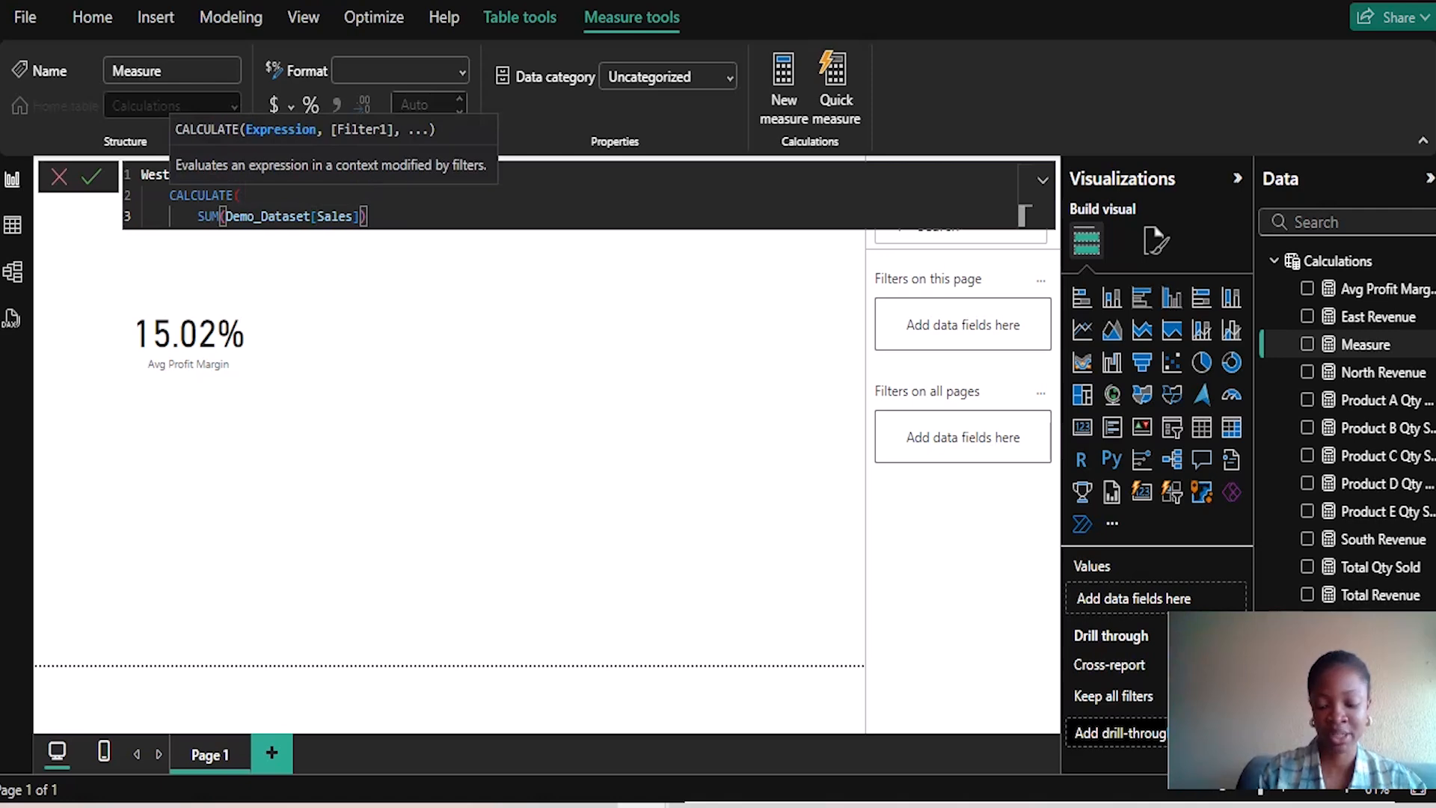
{"action": "type", "text": ","}
Step: Add Demo_Dataset[Region] on its own indented line as the second argument of CALCULATE in the West Revenue formula
{"action": "key", "text": "shift+Return"}
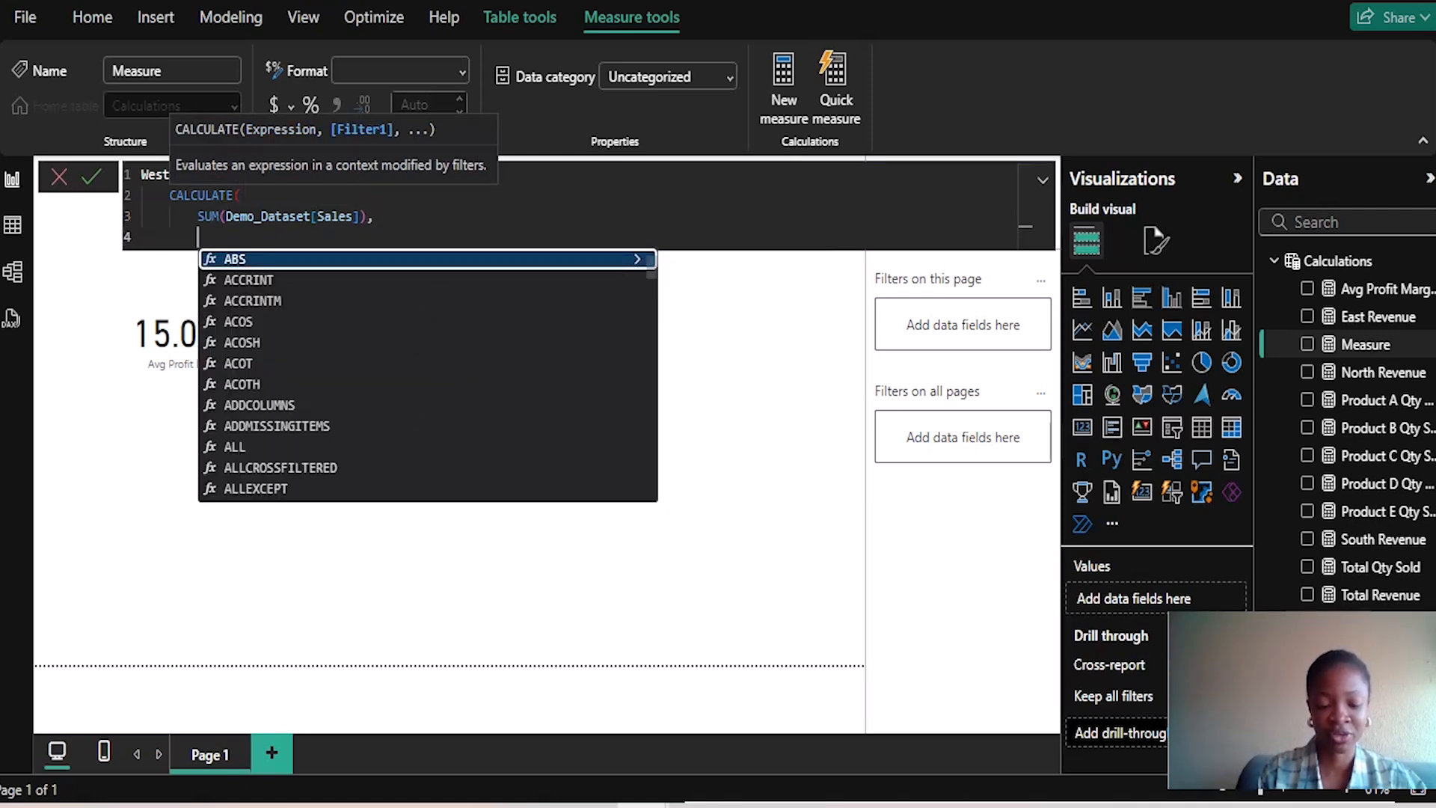
{"action": "type", "text": "De"}
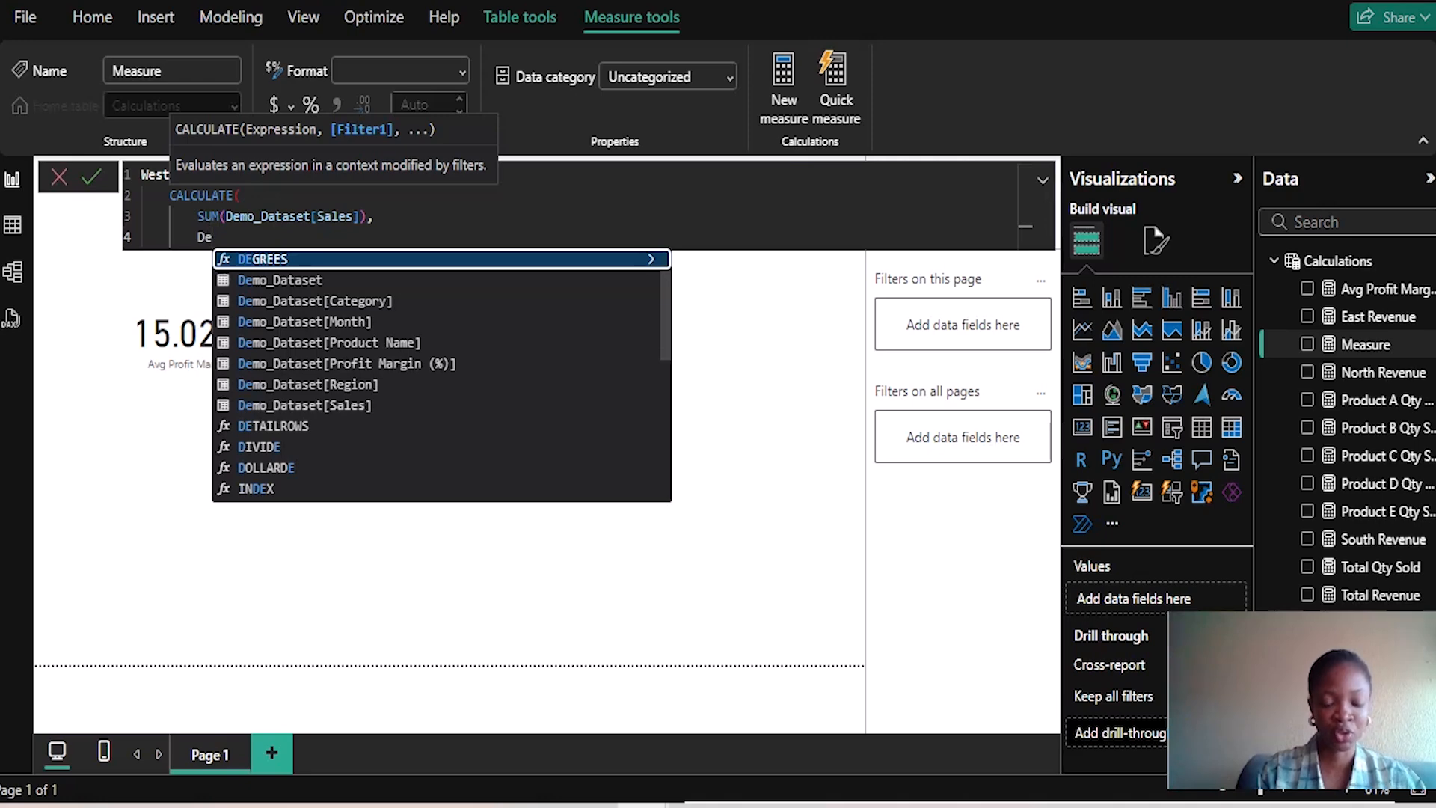
{"action": "type", "text": "mo"}
{"action": "key", "text": "Down"}
{"action": "key", "text": "Down"}
{"action": "key", "text": "Down"}
{"action": "key", "text": "Down"}
{"action": "key", "text": "Down"}
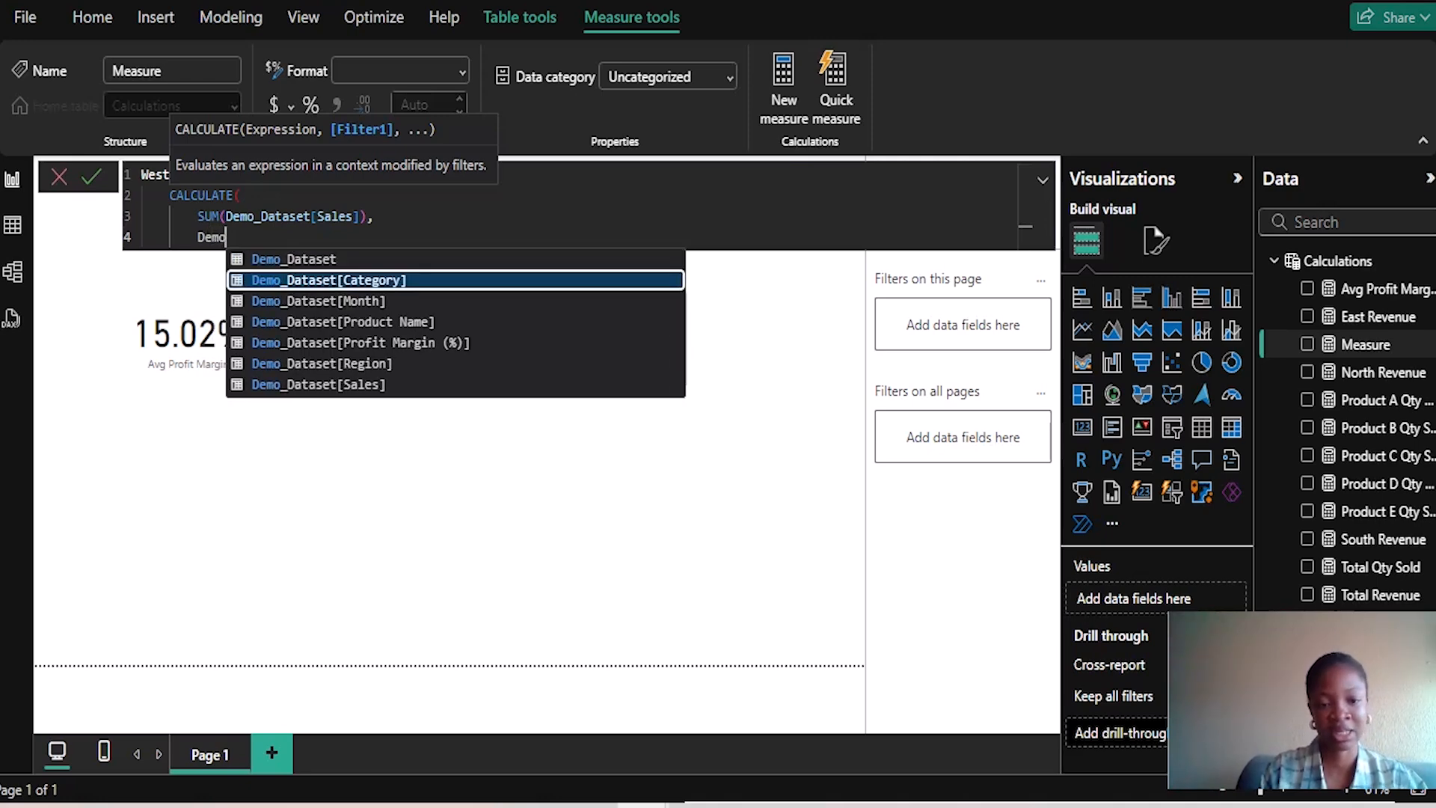
{"action": "key", "text": "Tab"}
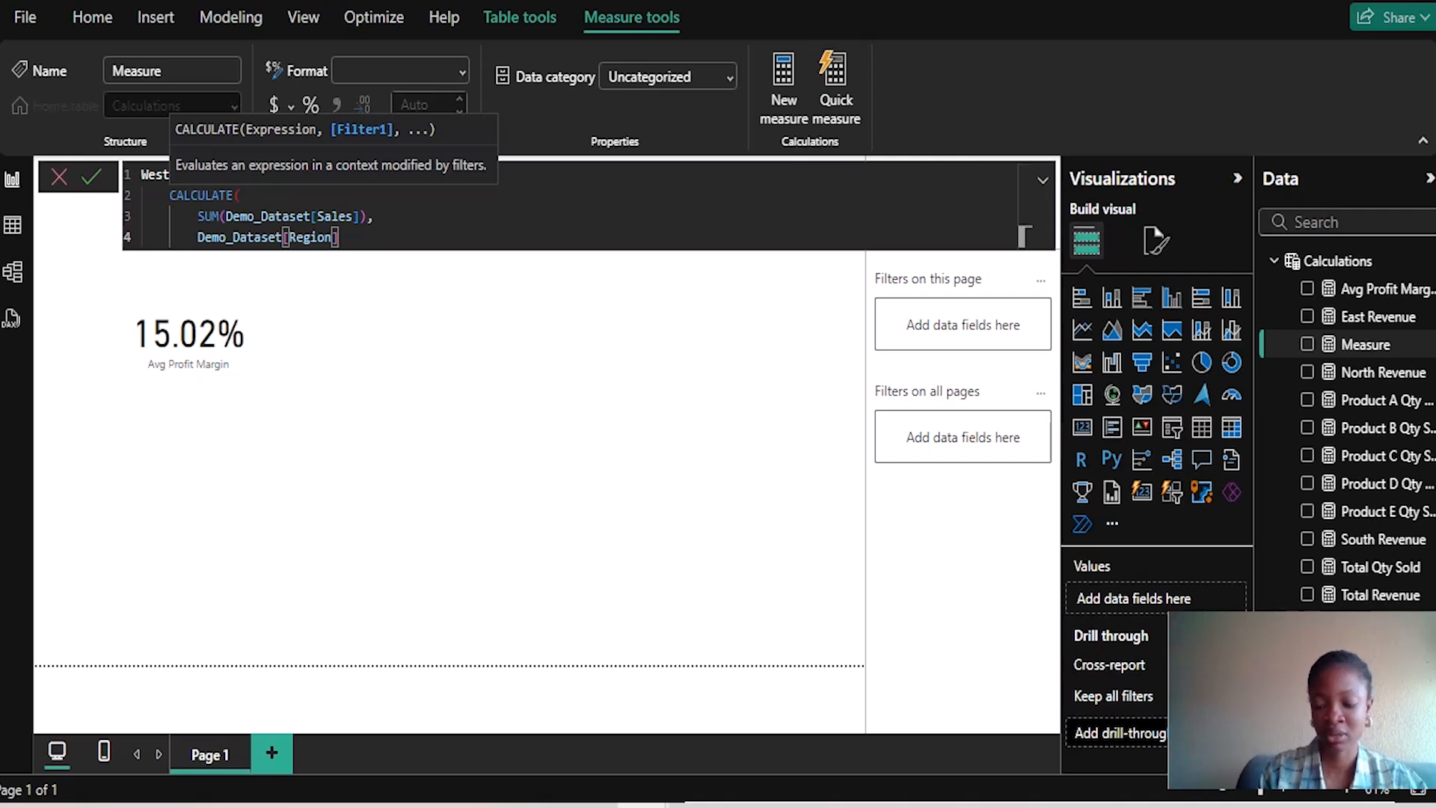
Step: Close the CALCULATE function with a parenthesis on its own line and commit the West Revenue measure
{"action": "key", "text": "shift+Return"}
{"action": "type", "text": ")"}
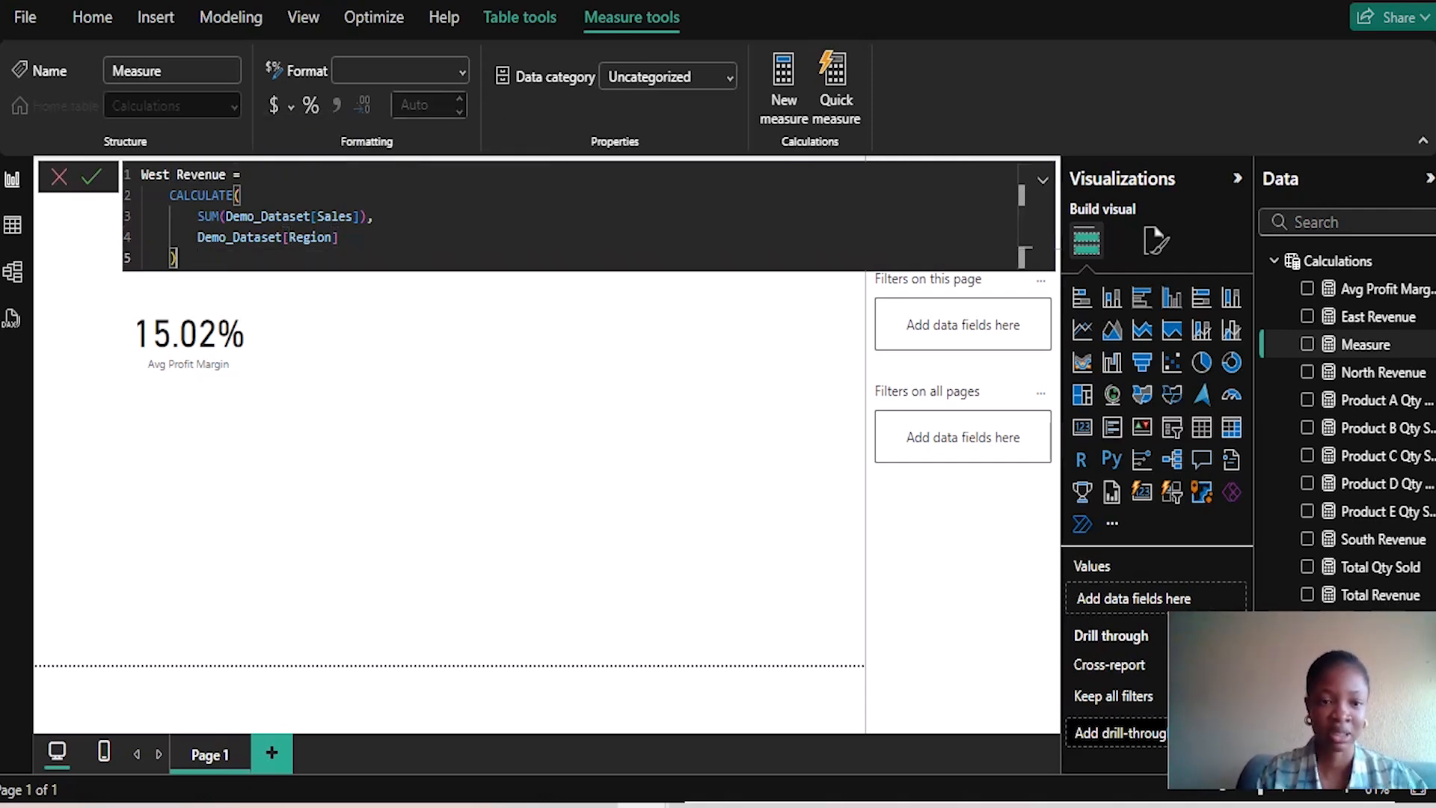
{"action": "key", "text": "Return"}
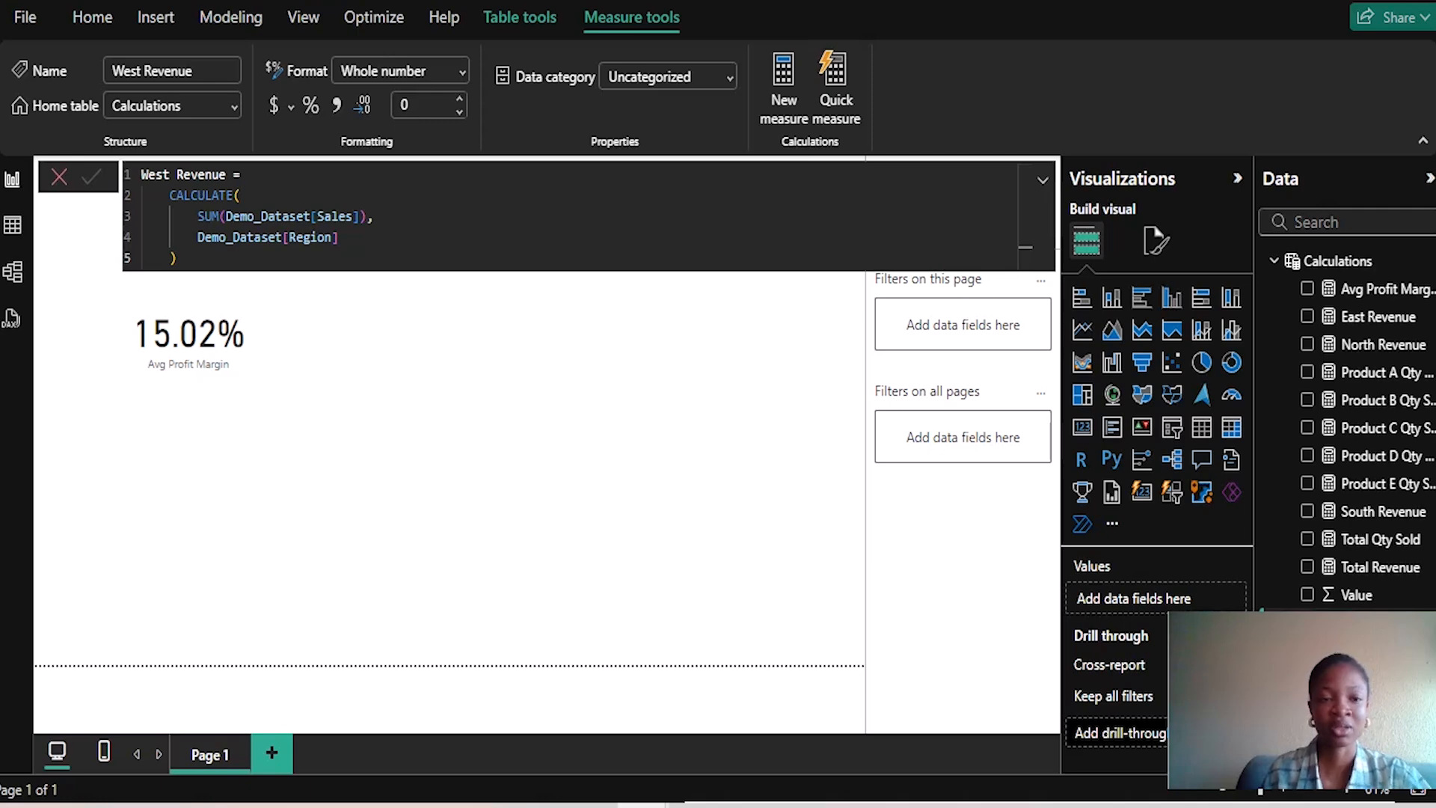
{"action": "left_click", "coordinate": [478, 464]}
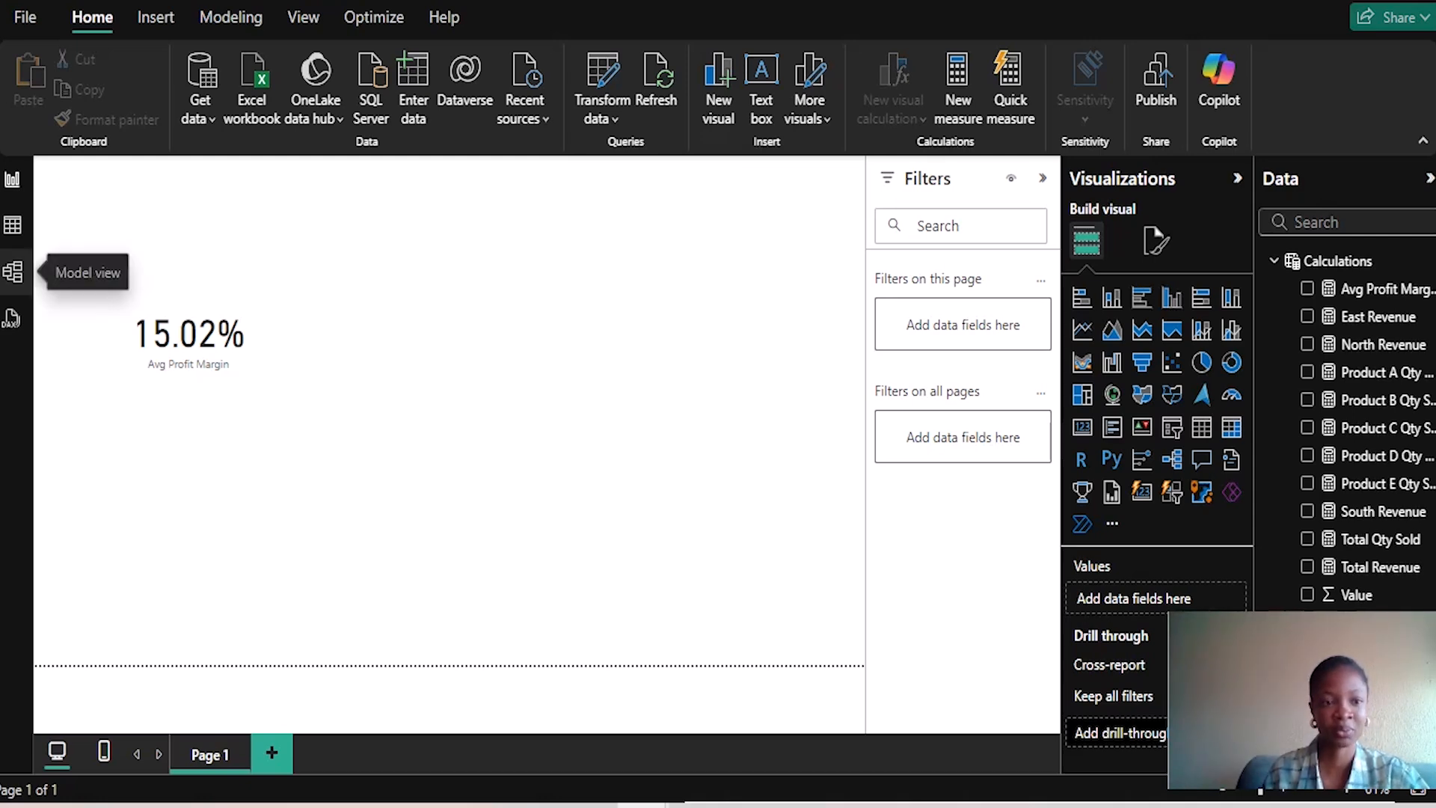
Step: In Model view, add the Product A to E Qty Sold measures to the selection and enter "Product Qty SOld Measues" as their display folder
{"action": "left_click", "coordinate": [13, 271]}
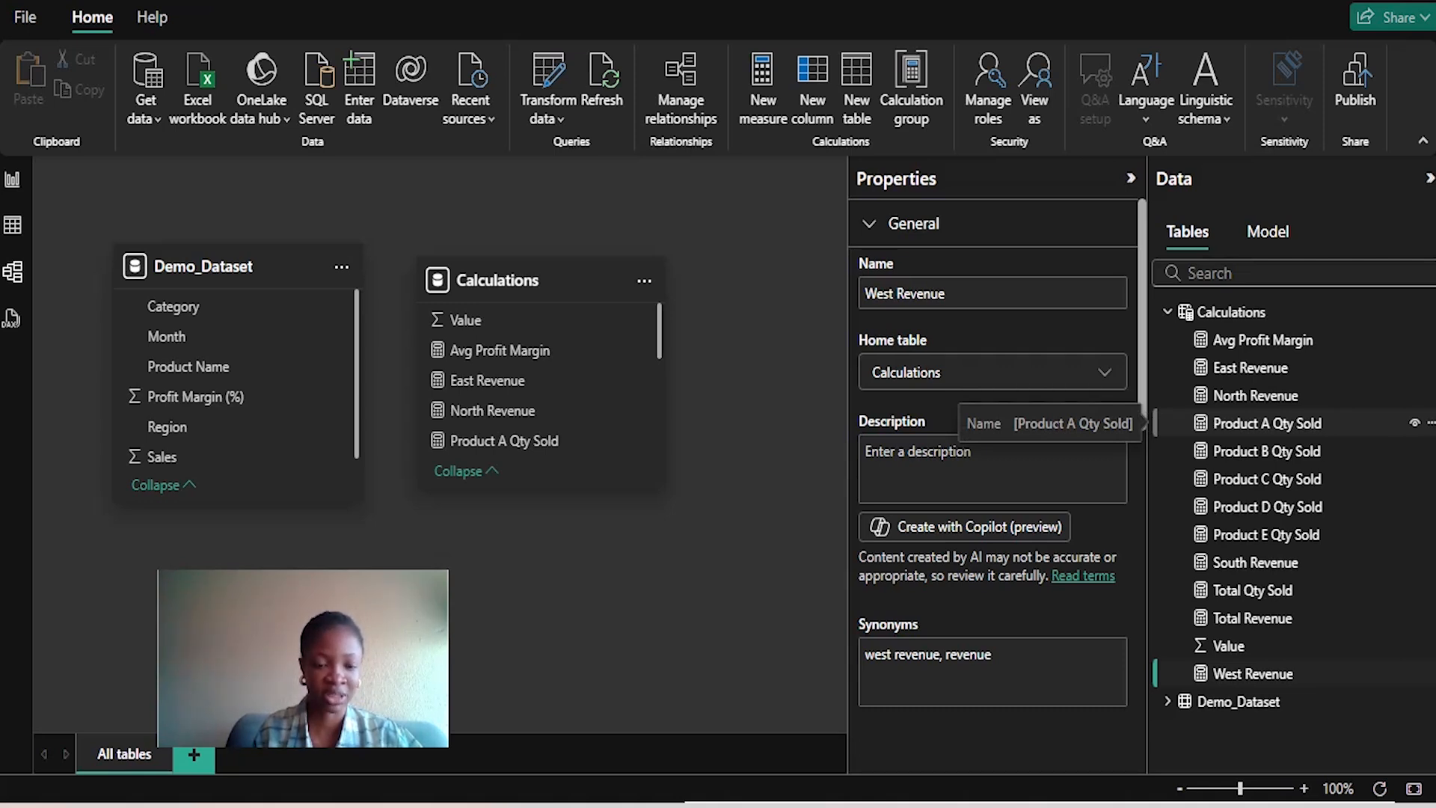
{"action": "left_click", "coordinate": [1257, 423]}
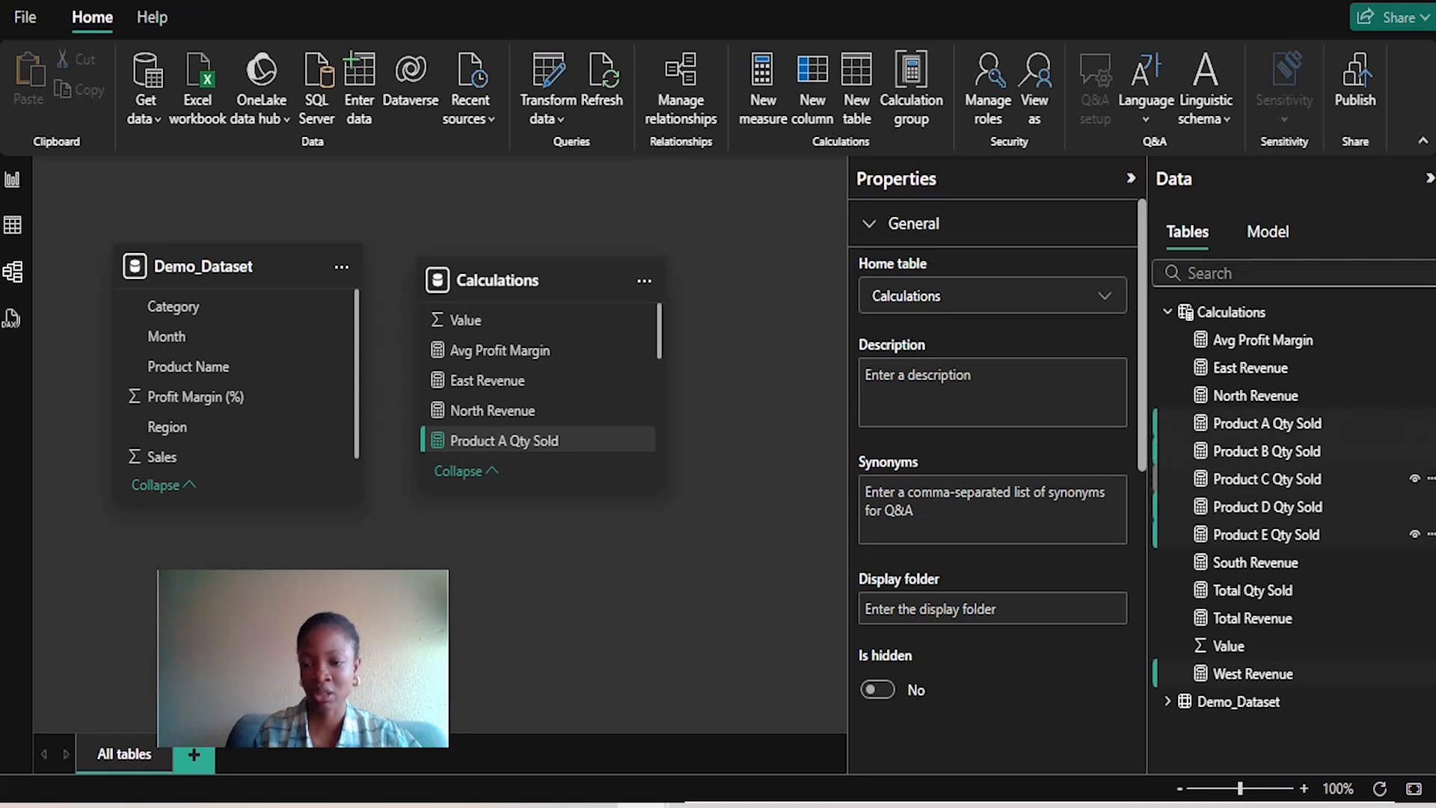
{"action": "left_click", "coordinate": [992, 609]}
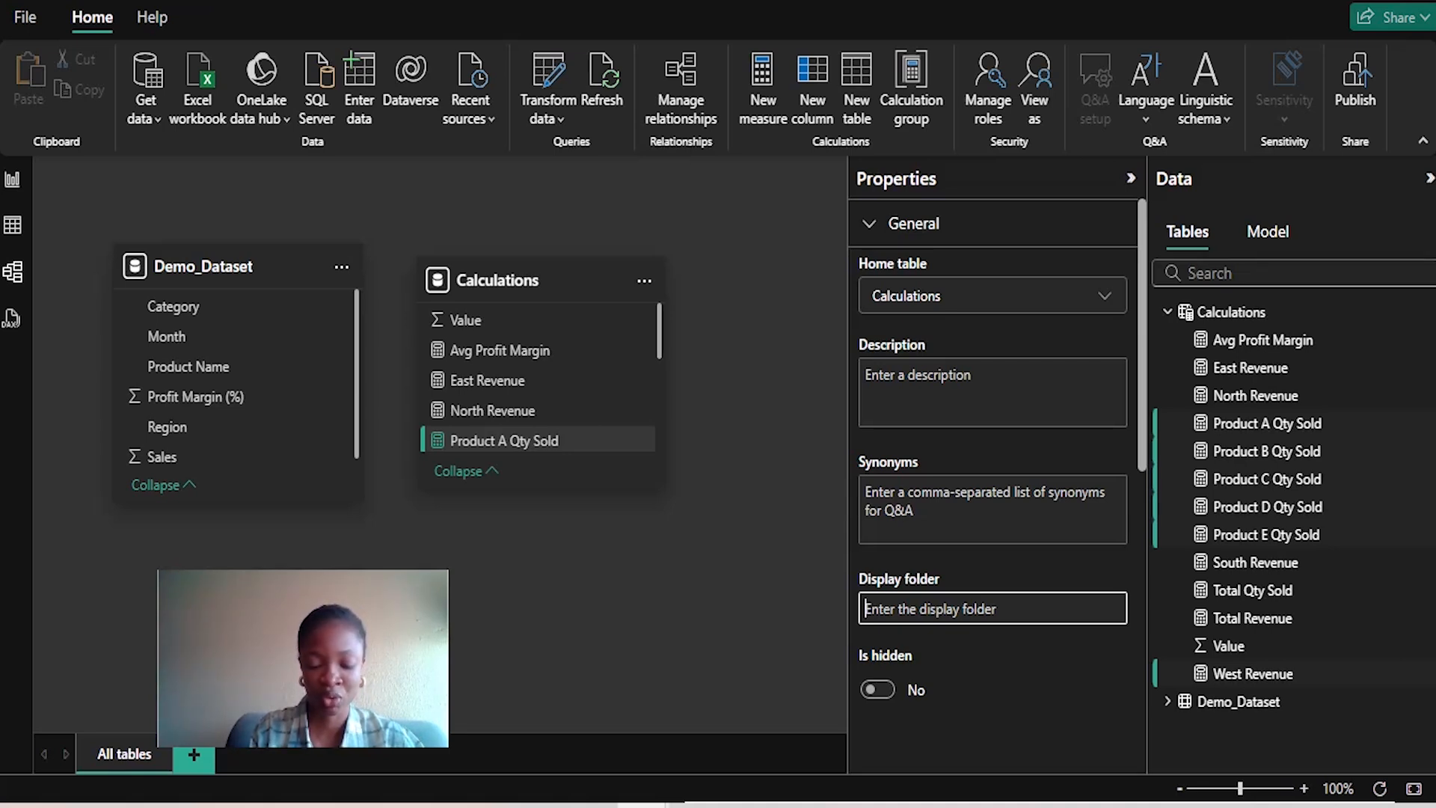
{"action": "type", "text": "Pr"}
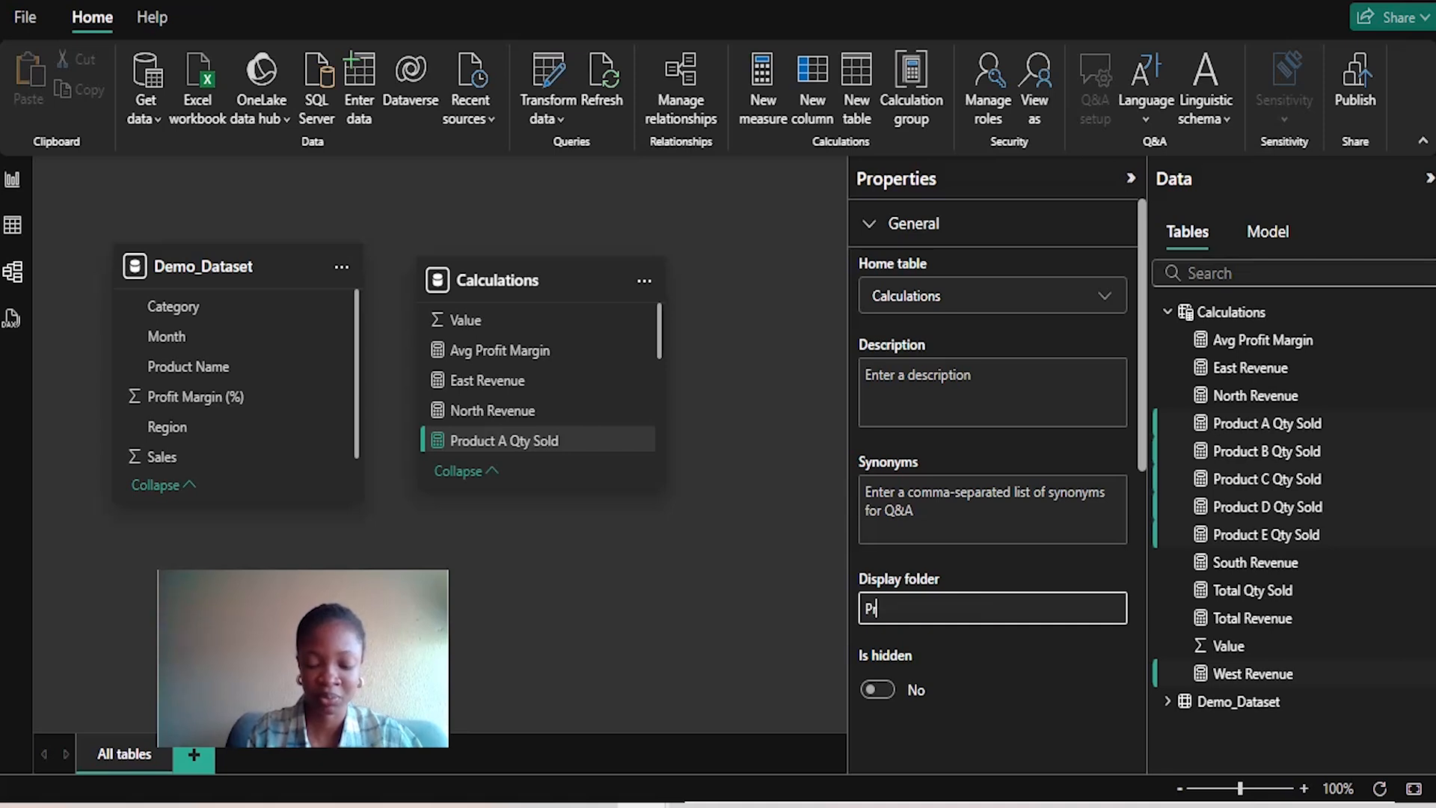
{"action": "type", "text": "oduct Qty"}
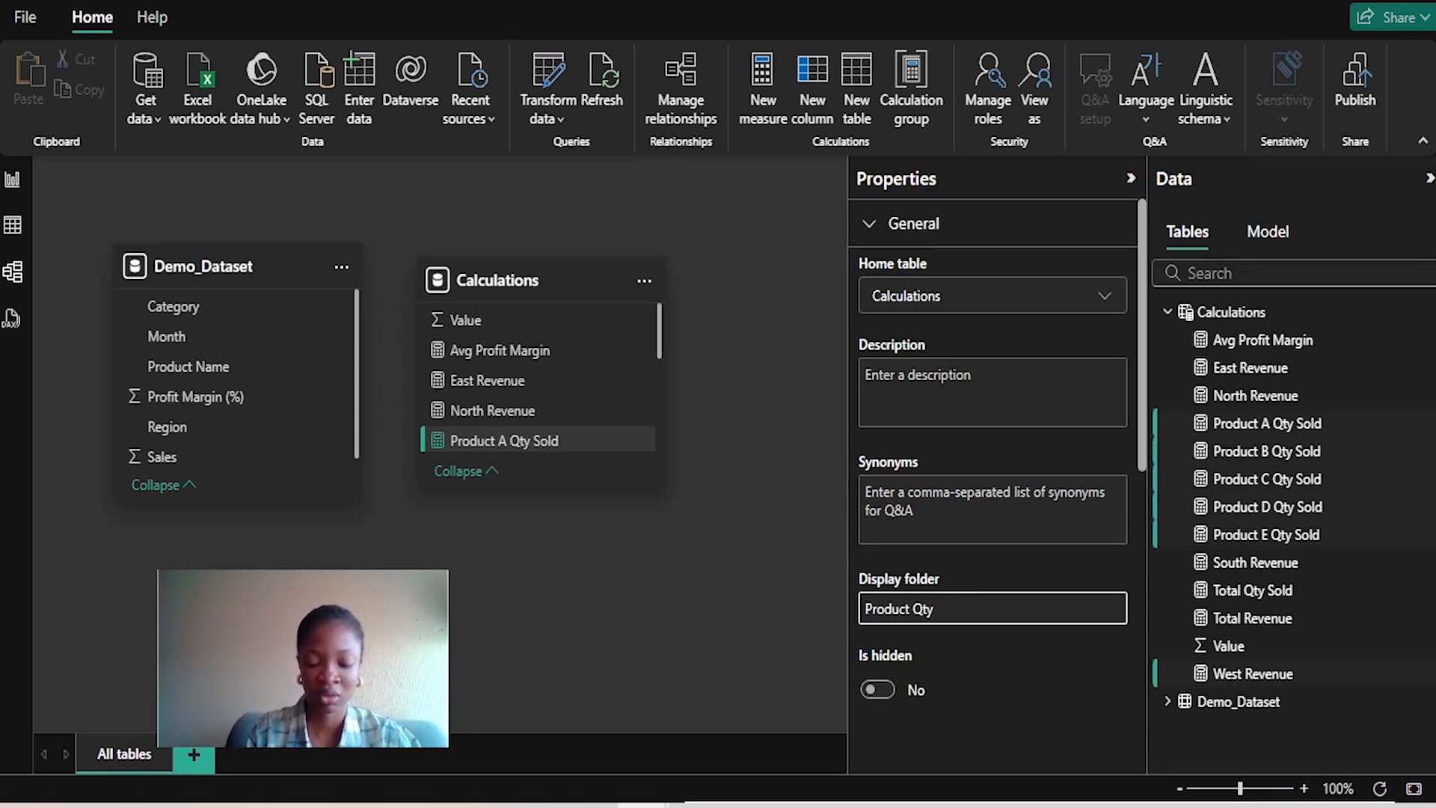
{"action": "type", "text": " SOld Measues"}
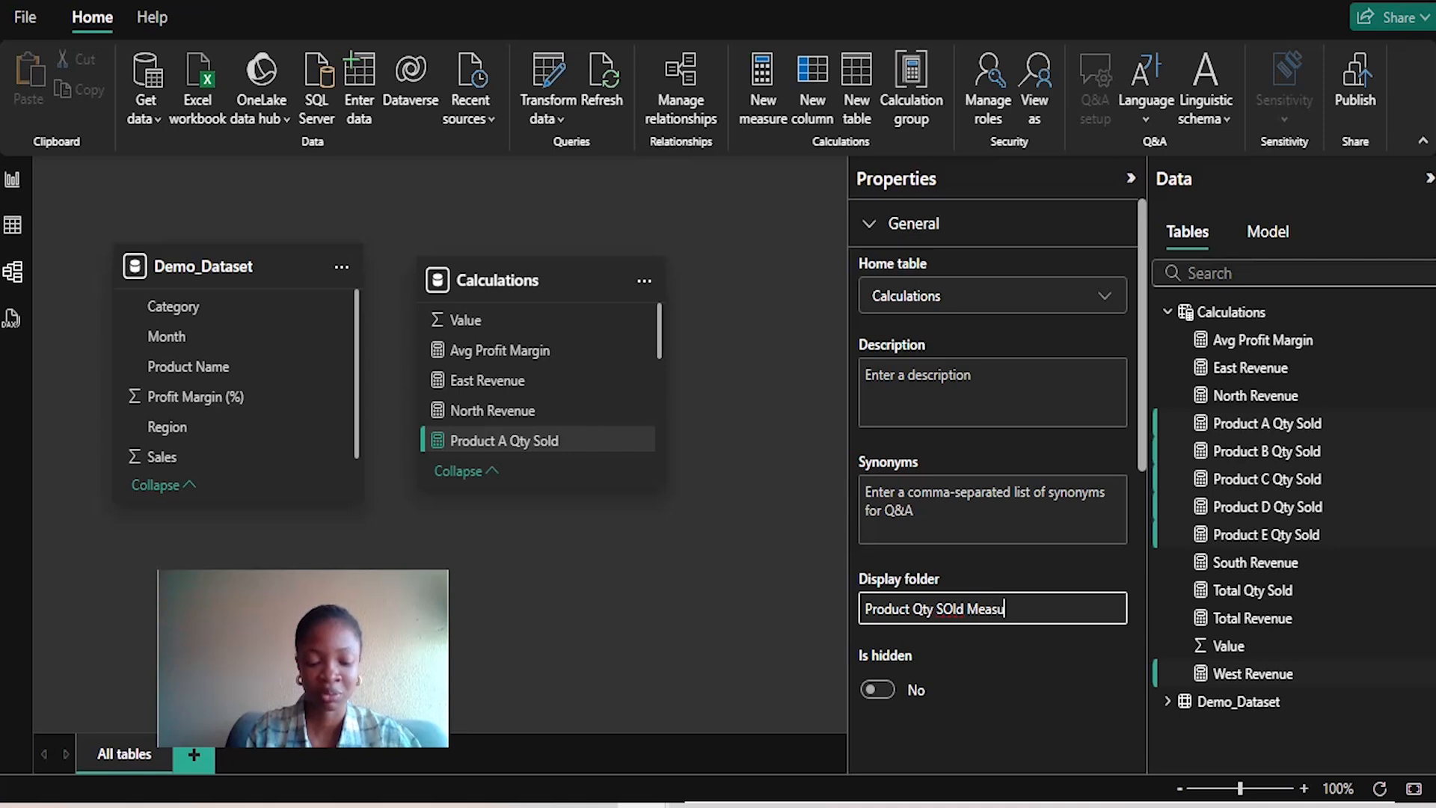
Step: Correct the spelling of the display folder name to Product Qty Sold Measures and apply it to the selected measures
{"action": "key", "text": "Left"}
{"action": "key", "text": "Left"}
{"action": "key", "text": "Left"}
{"action": "key", "text": "Left"}
{"action": "key", "text": "Left"}
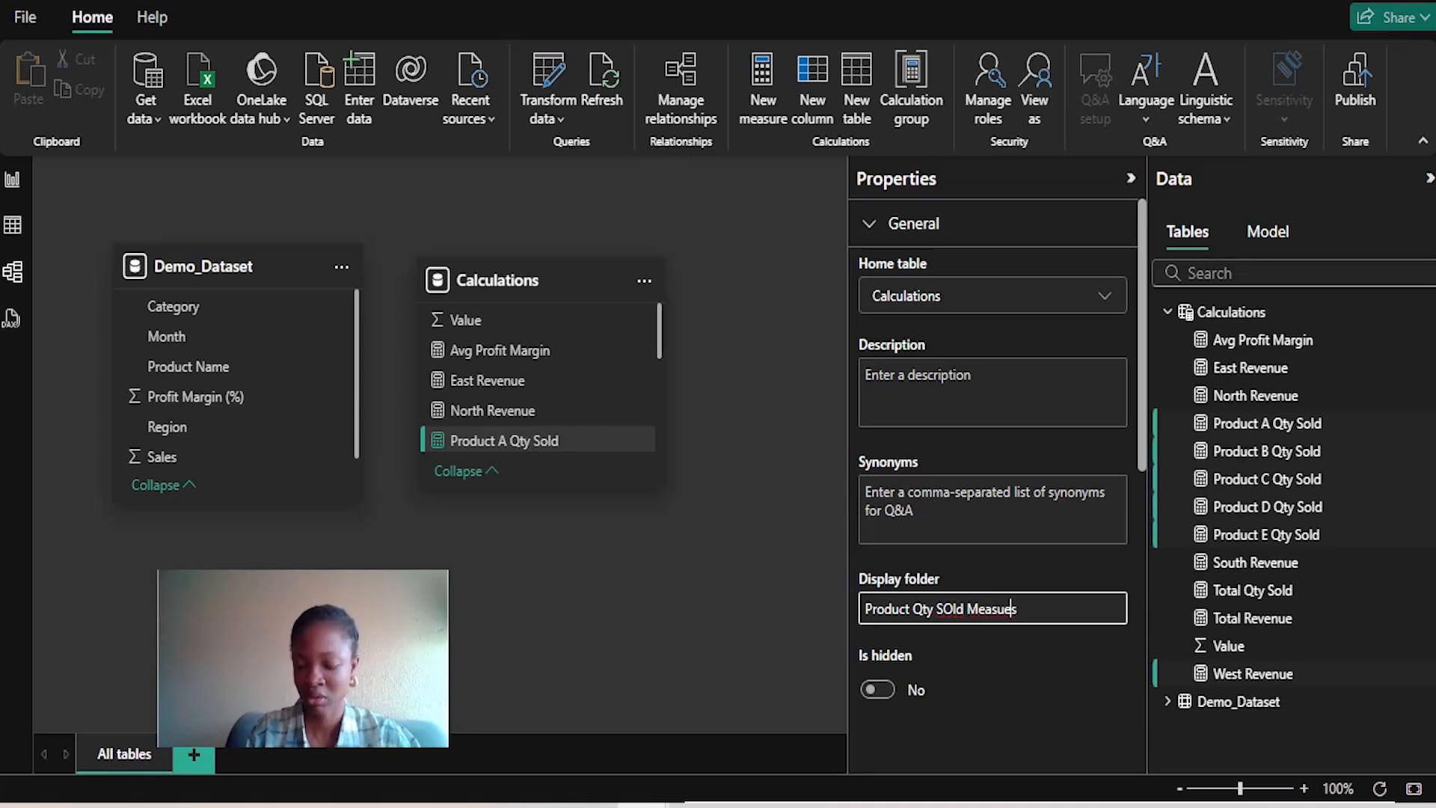
{"action": "key", "text": "Left"}
{"action": "key", "text": "Left"}
{"action": "key", "text": "Left"}
{"action": "key", "text": "Left"}
{"action": "key", "text": "Left"}
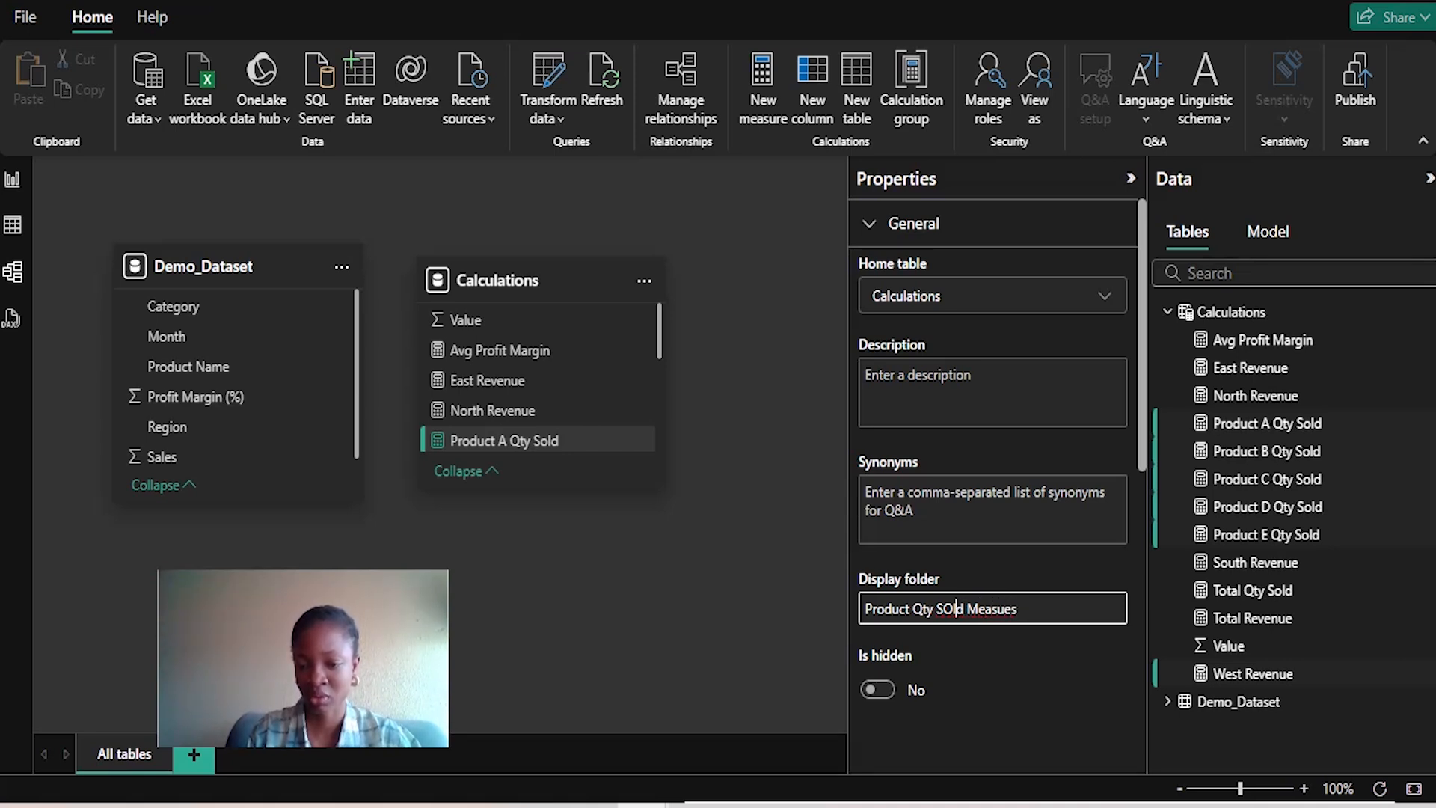
{"action": "key", "text": "BackSpace"}
{"action": "type", "text": "o"}
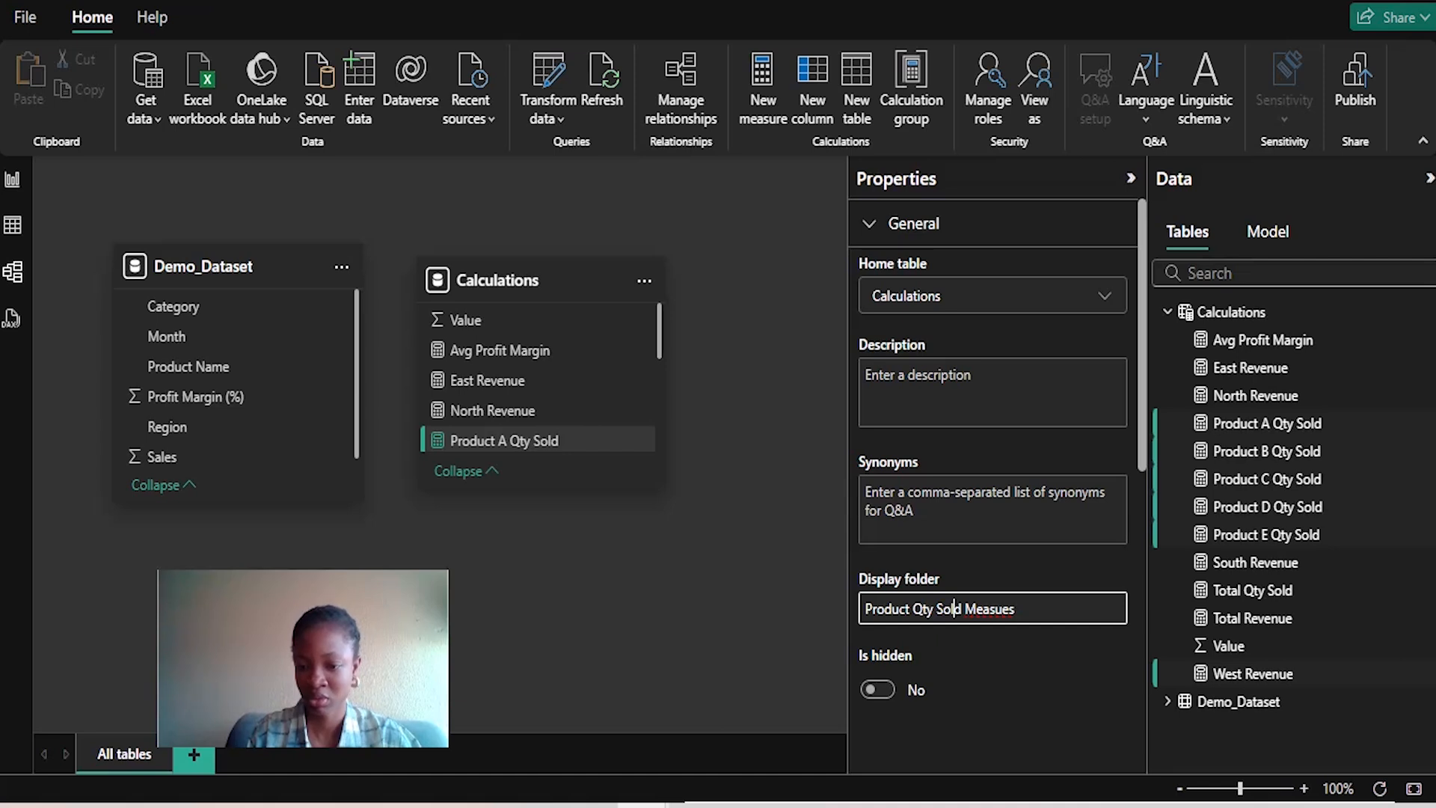
{"action": "key", "text": "End"}
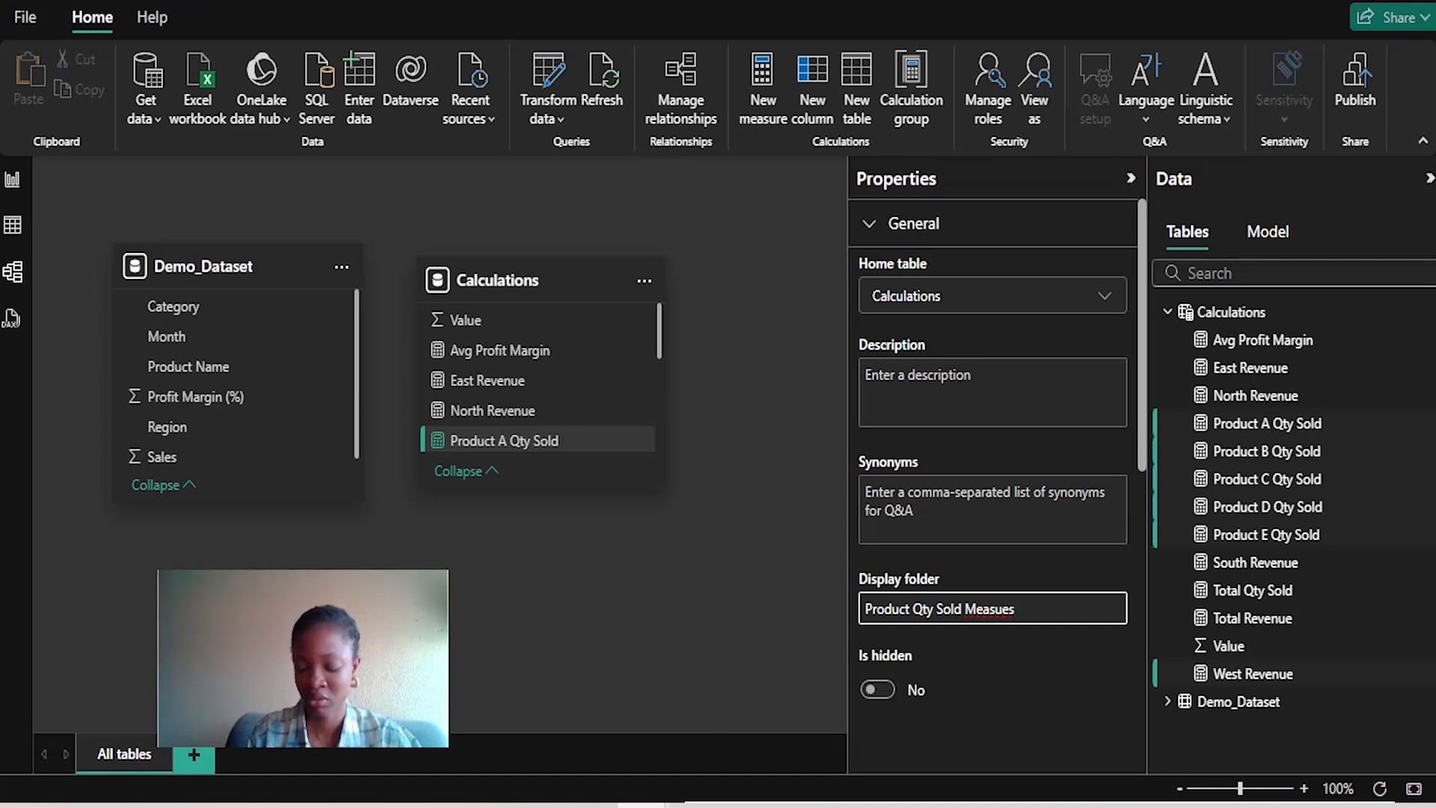
{"action": "key", "text": "Left"}
{"action": "key", "text": "Left"}
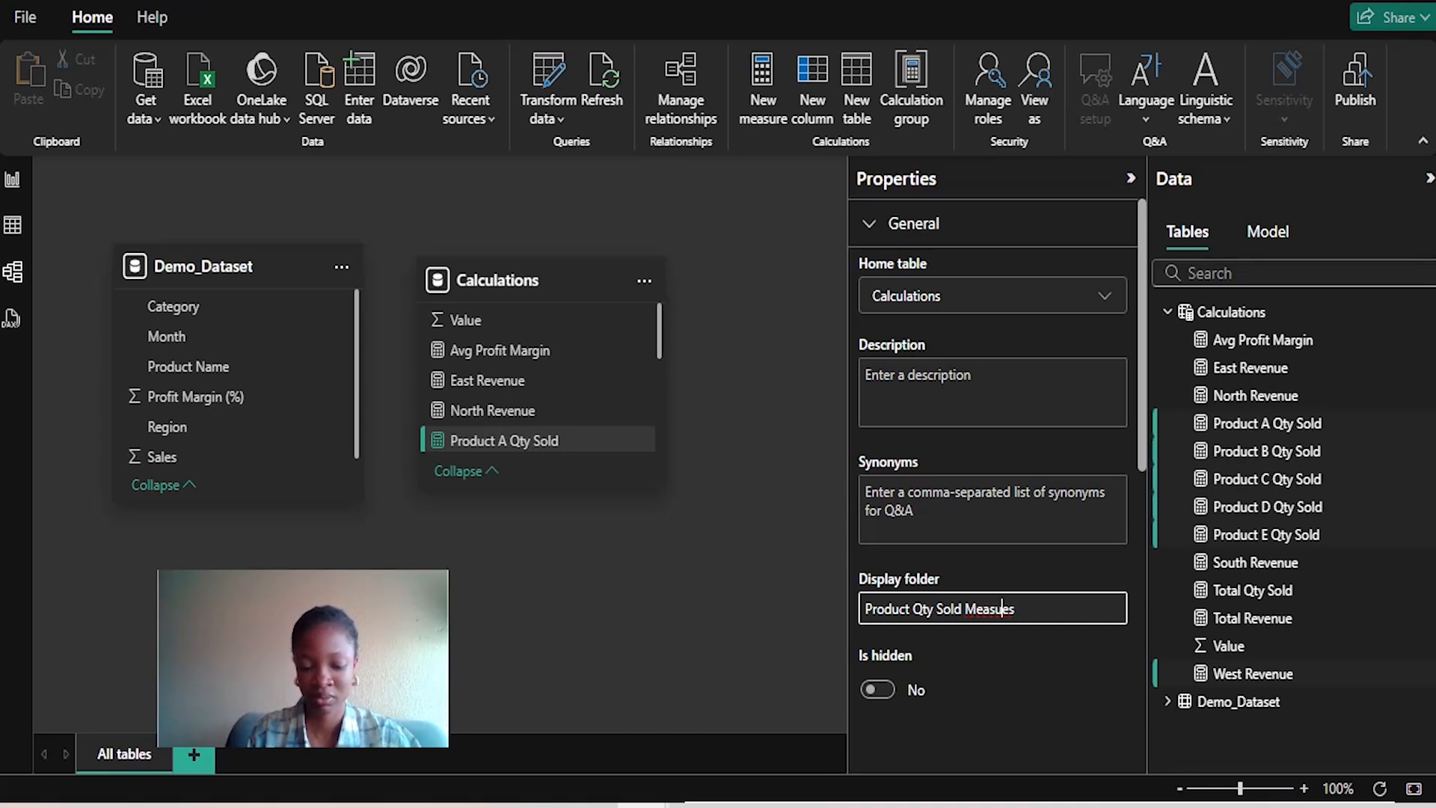
{"action": "type", "text": "r"}
{"action": "key", "text": "Return"}
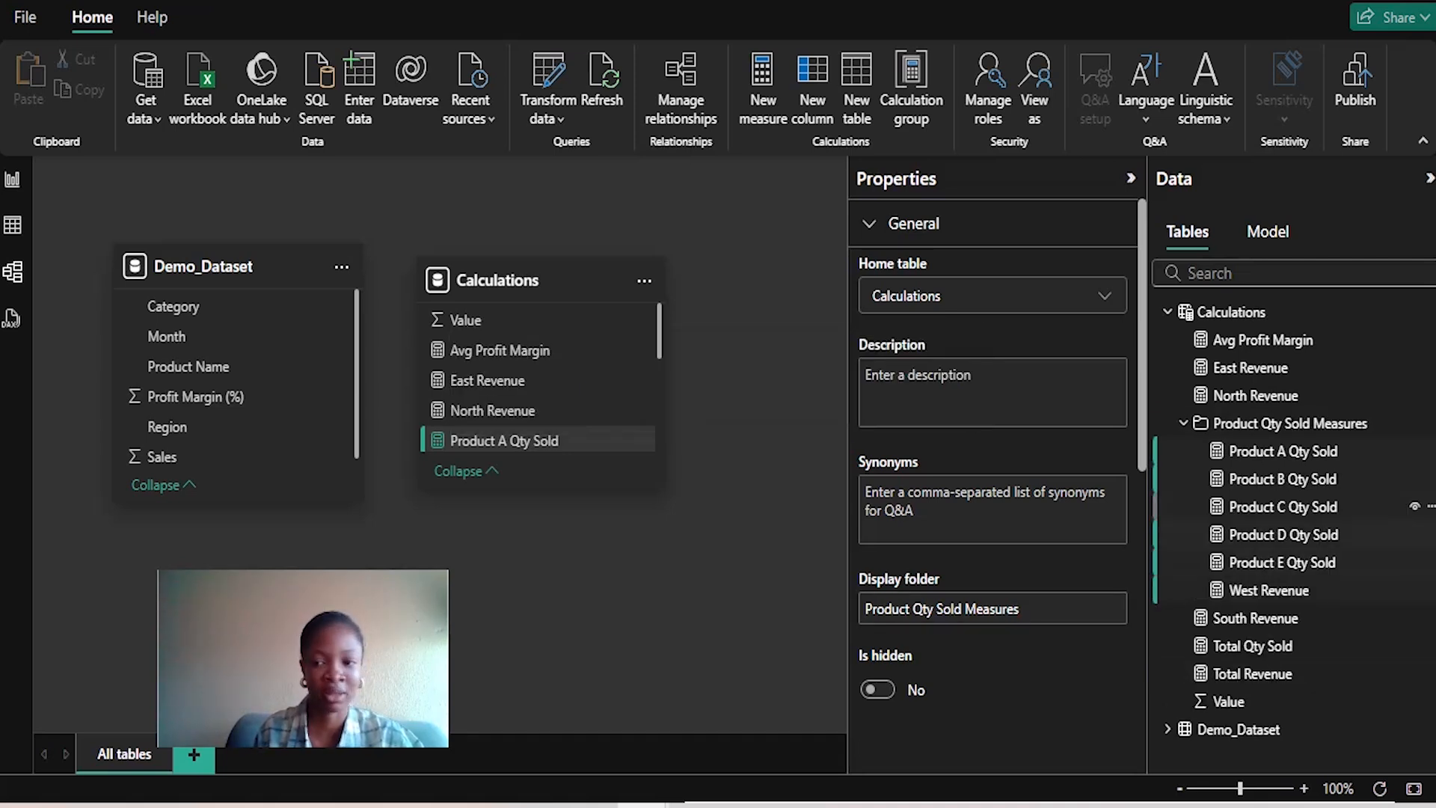
{"action": "left_click", "coordinate": [1183, 423]}
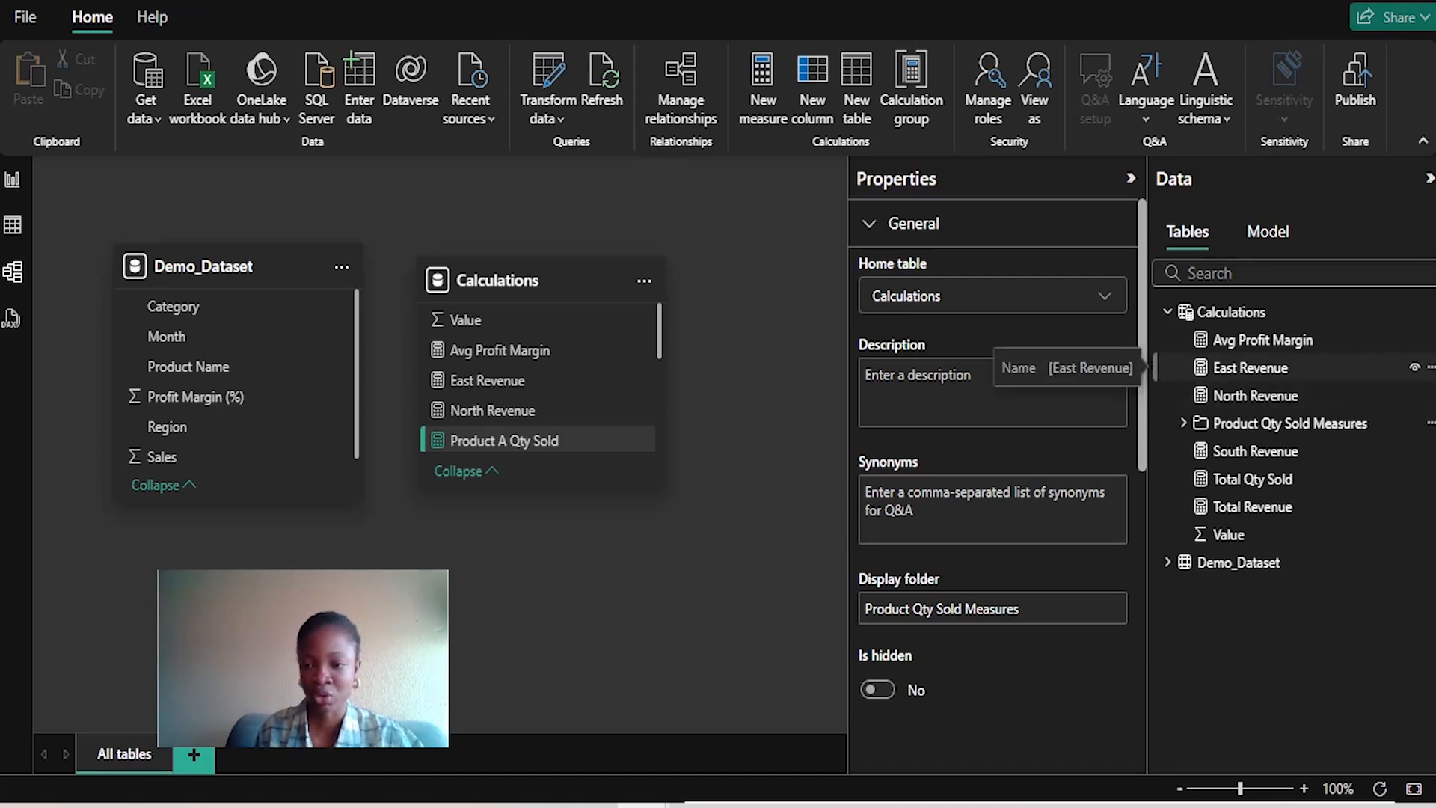
{"action": "left_click", "coordinate": [1251, 368], "text": "ctrl"}
{"action": "left_click", "coordinate": [1256, 395], "text": "ctrl"}
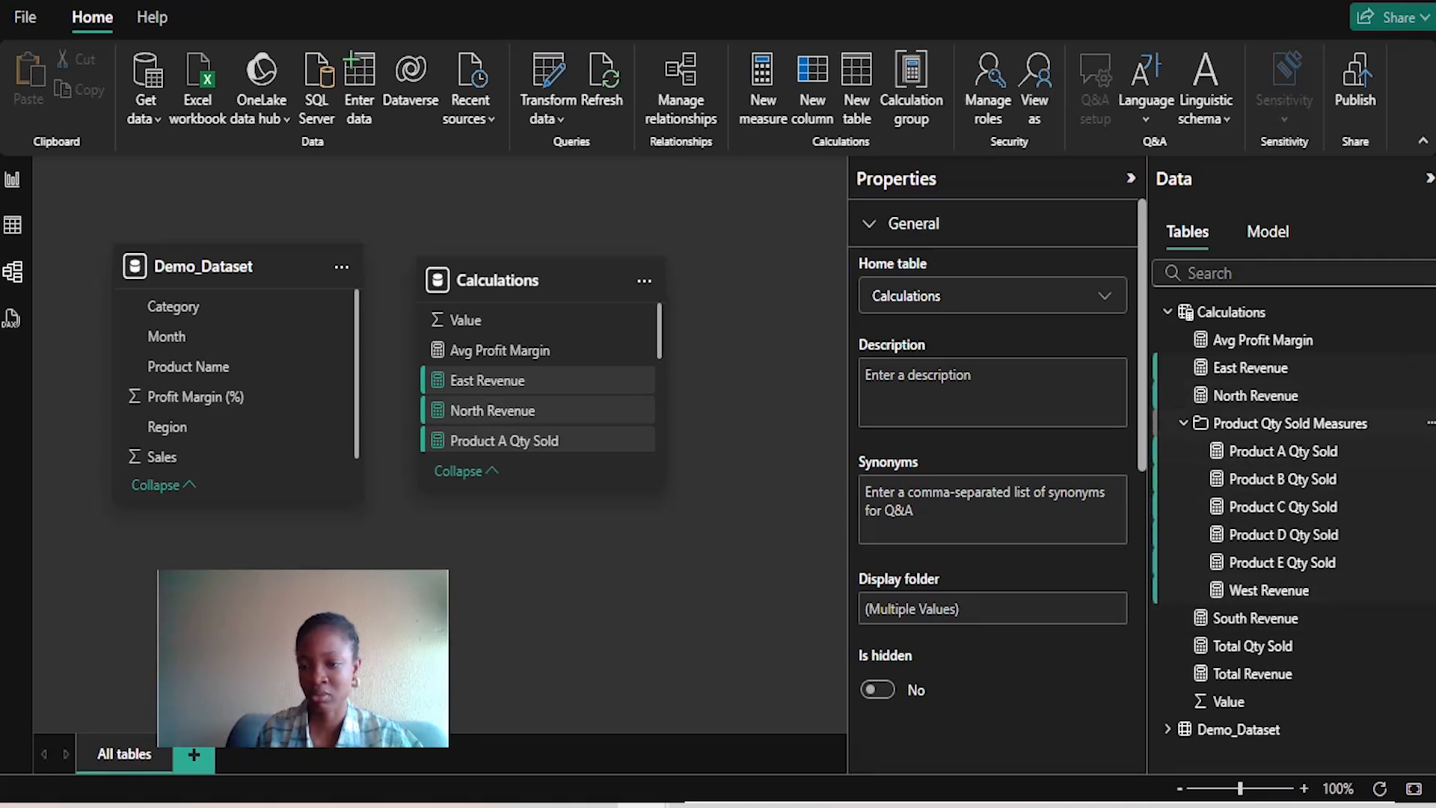
{"action": "left_click", "coordinate": [1291, 424]}
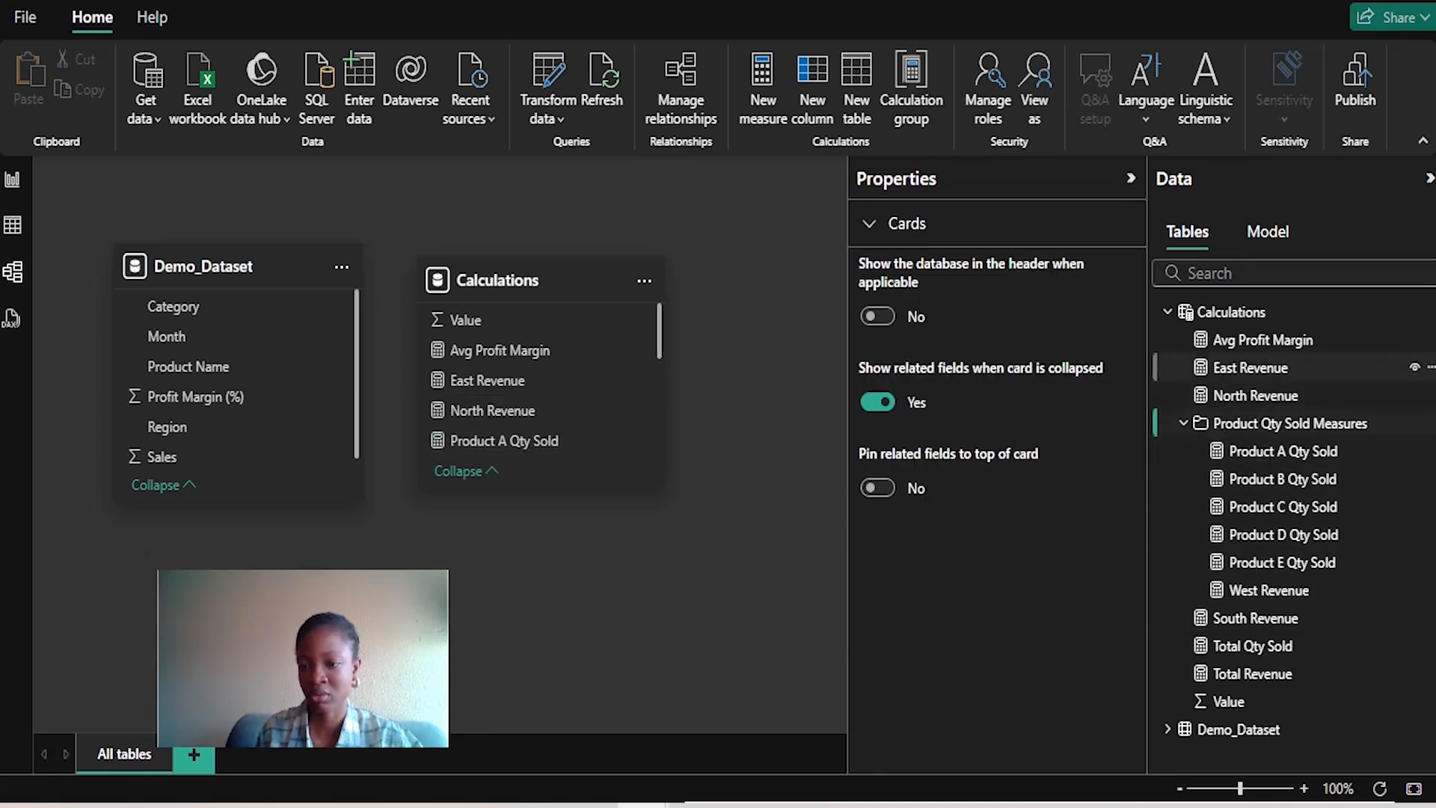
{"action": "left_click", "coordinate": [1251, 367]}
{"action": "left_click", "coordinate": [1256, 395]}
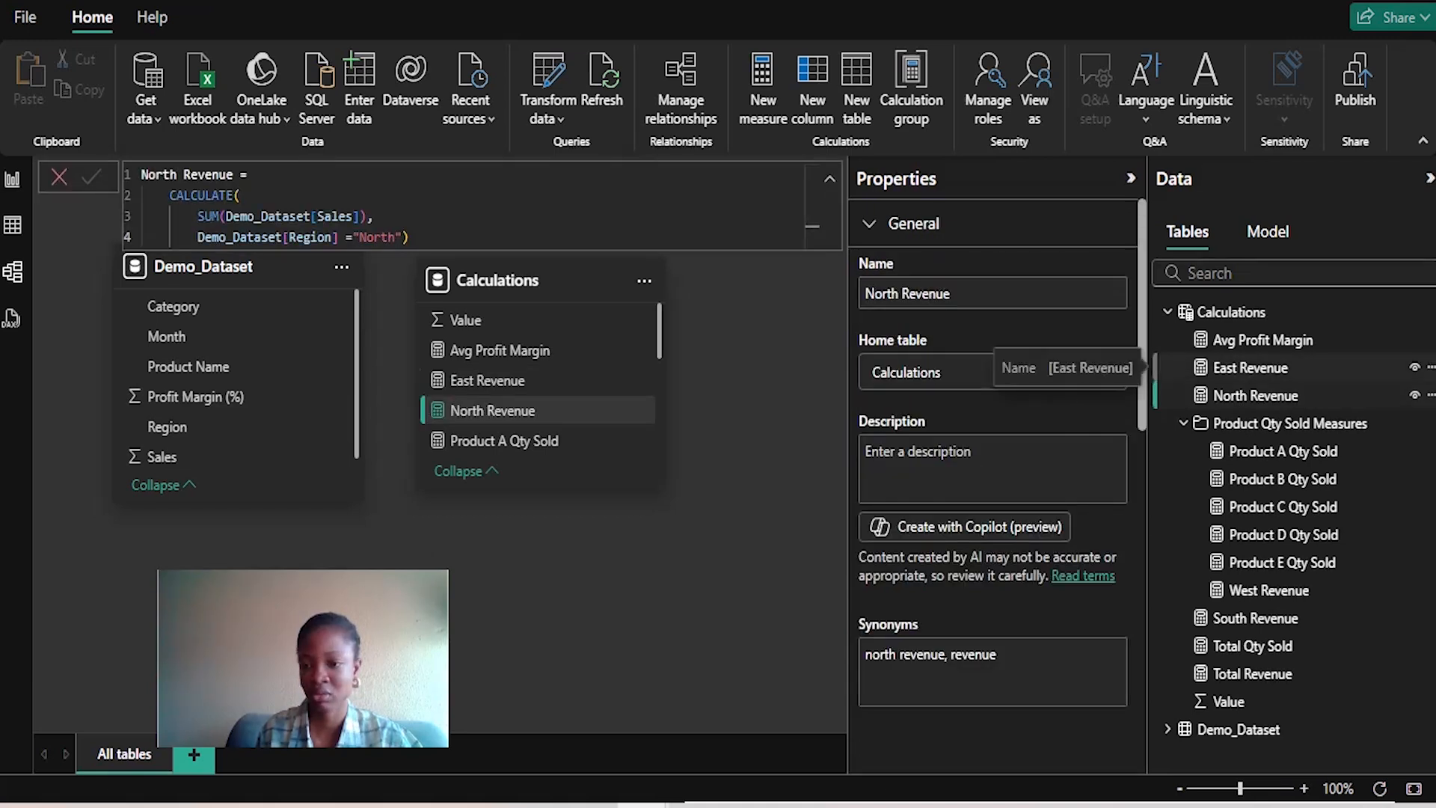
{"action": "left_click", "coordinate": [1250, 367], "text": "ctrl"}
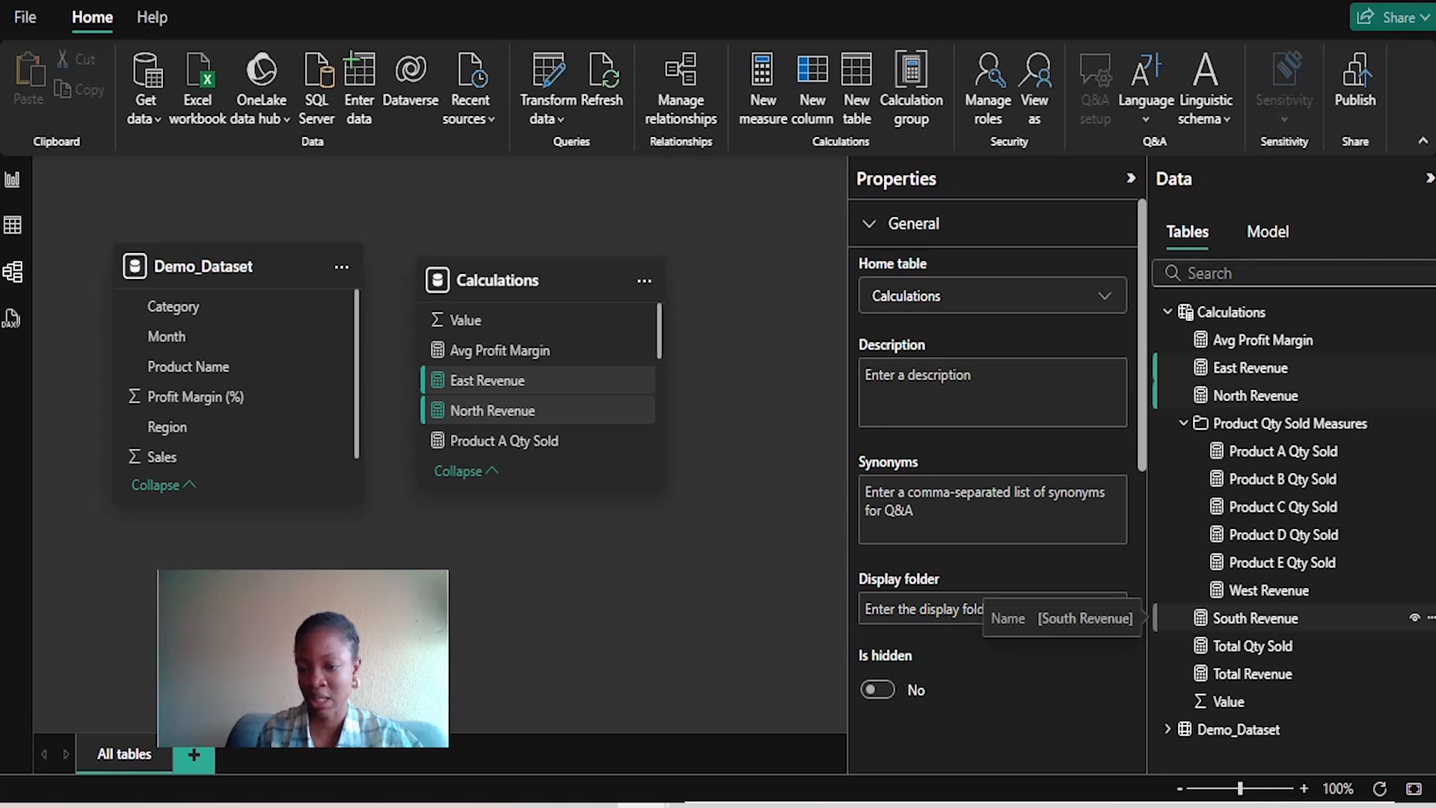
{"action": "left_click", "coordinate": [1255, 618], "text": "ctrl"}
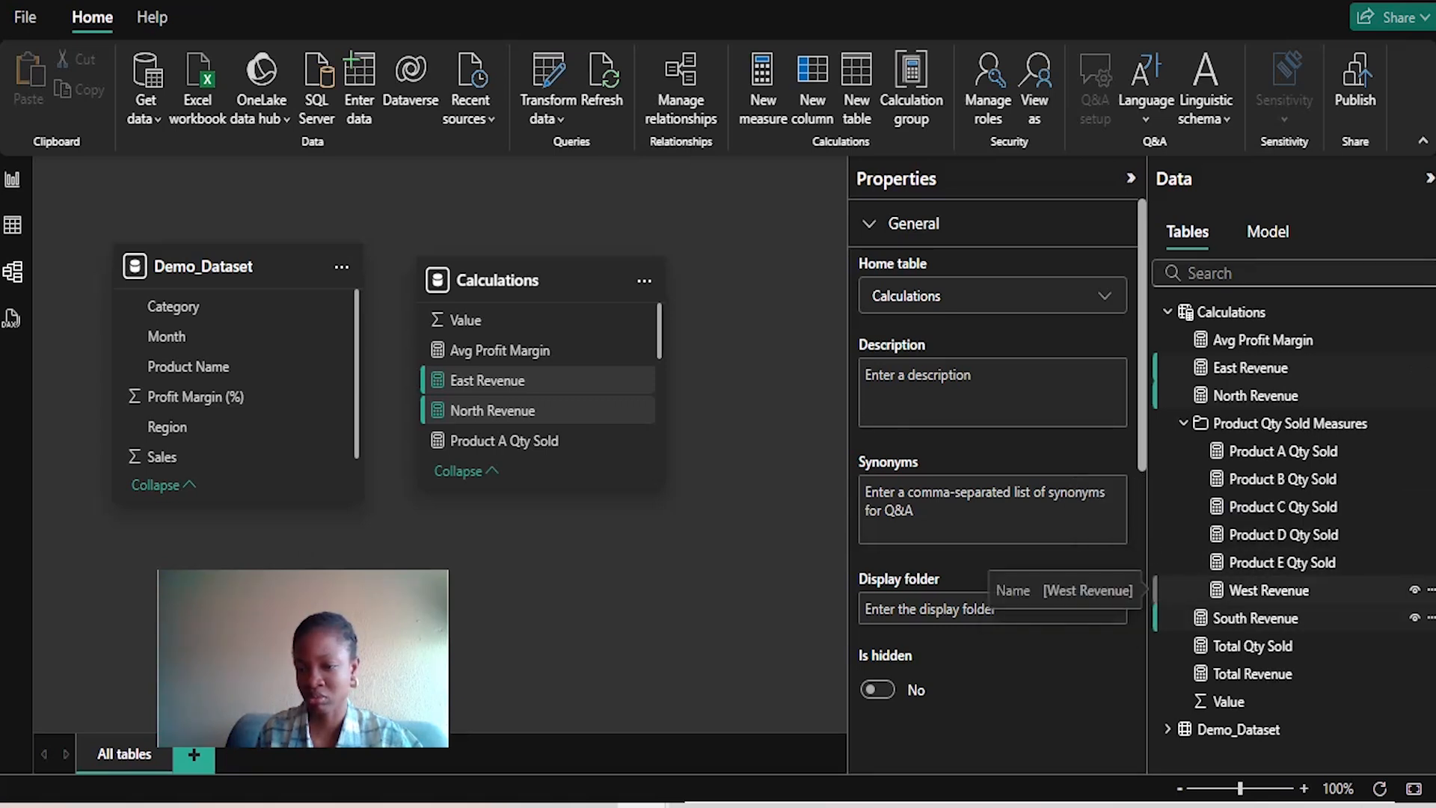
{"action": "left_click", "coordinate": [1269, 591], "text": "ctrl"}
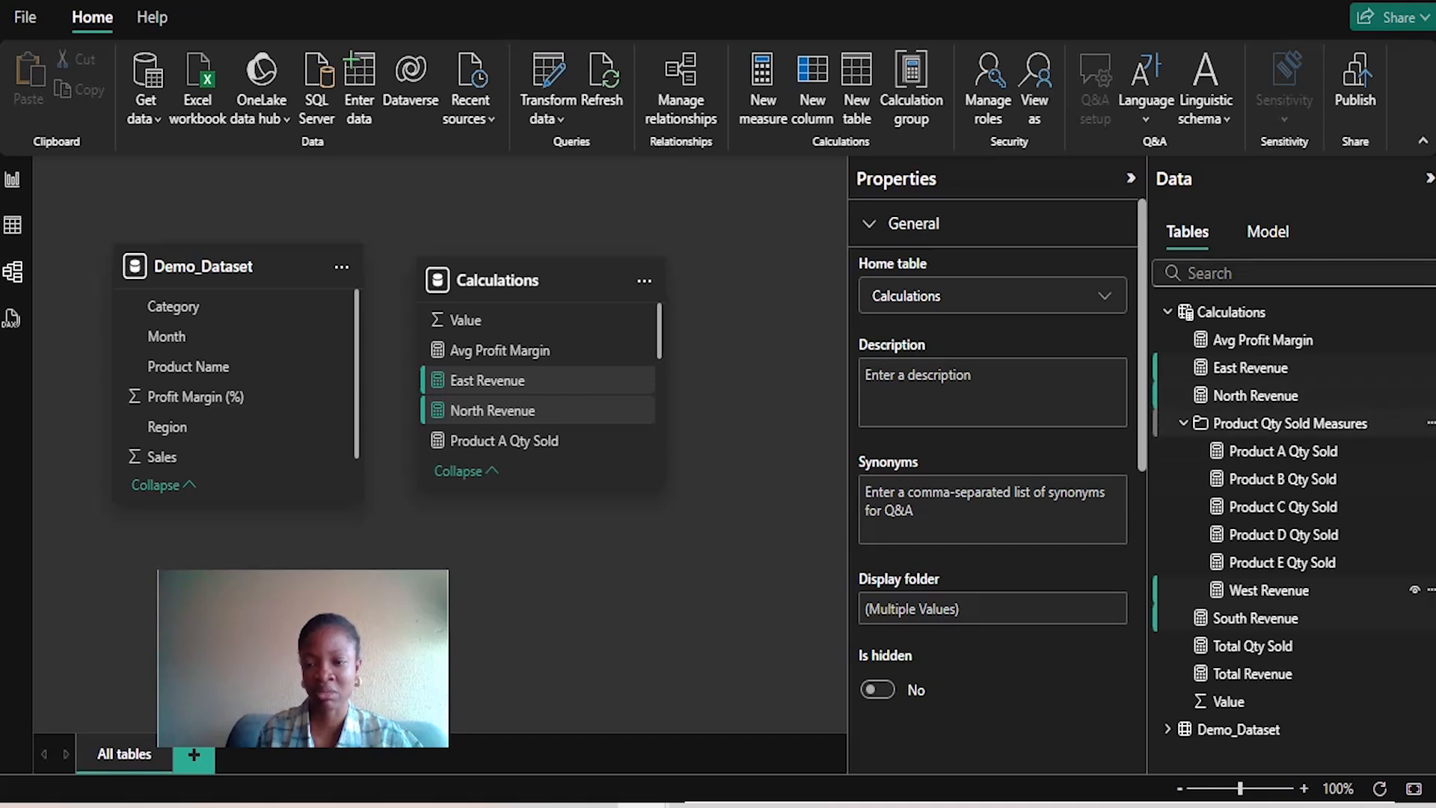
{"action": "left_click", "coordinate": [1184, 424]}
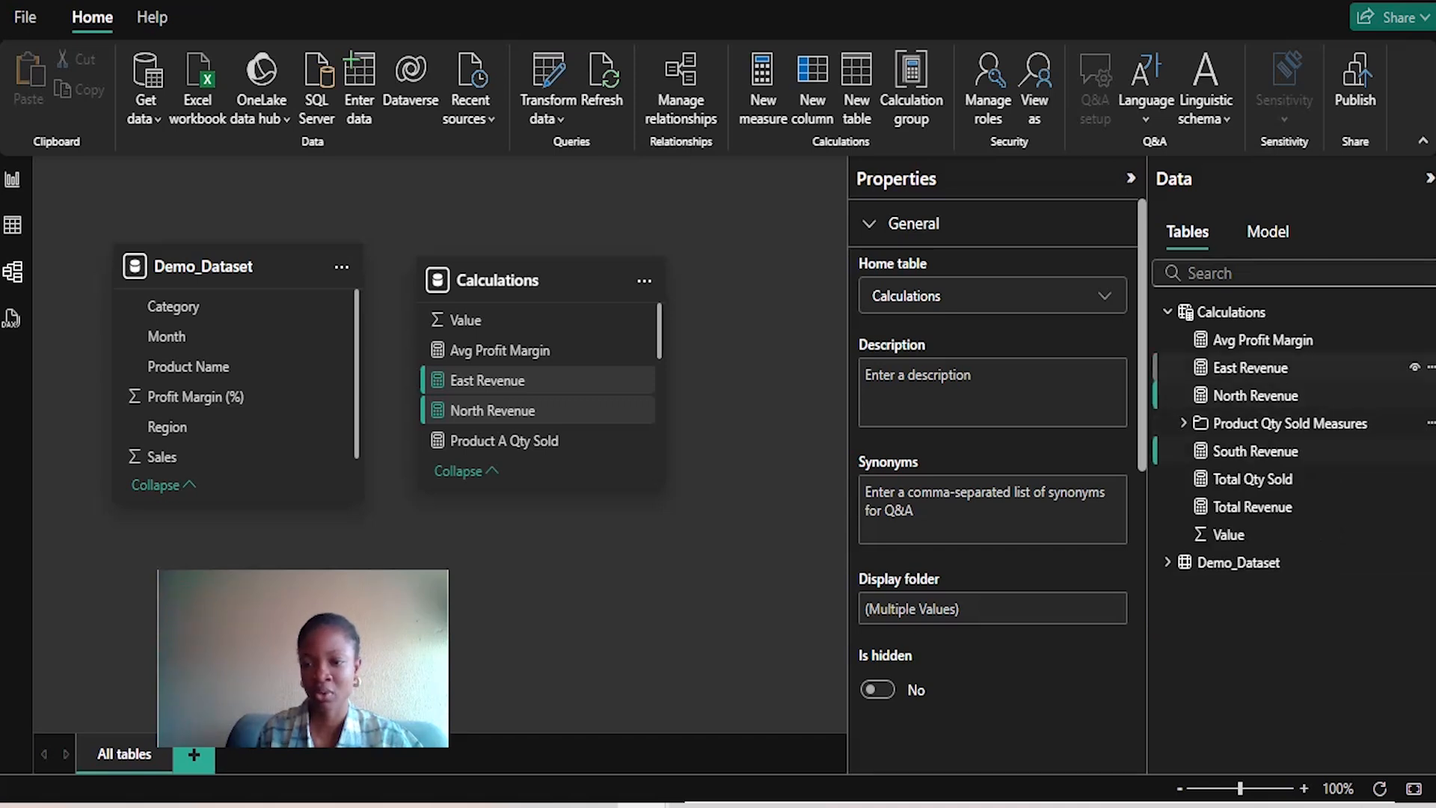
{"action": "left_click", "coordinate": [1251, 367]}
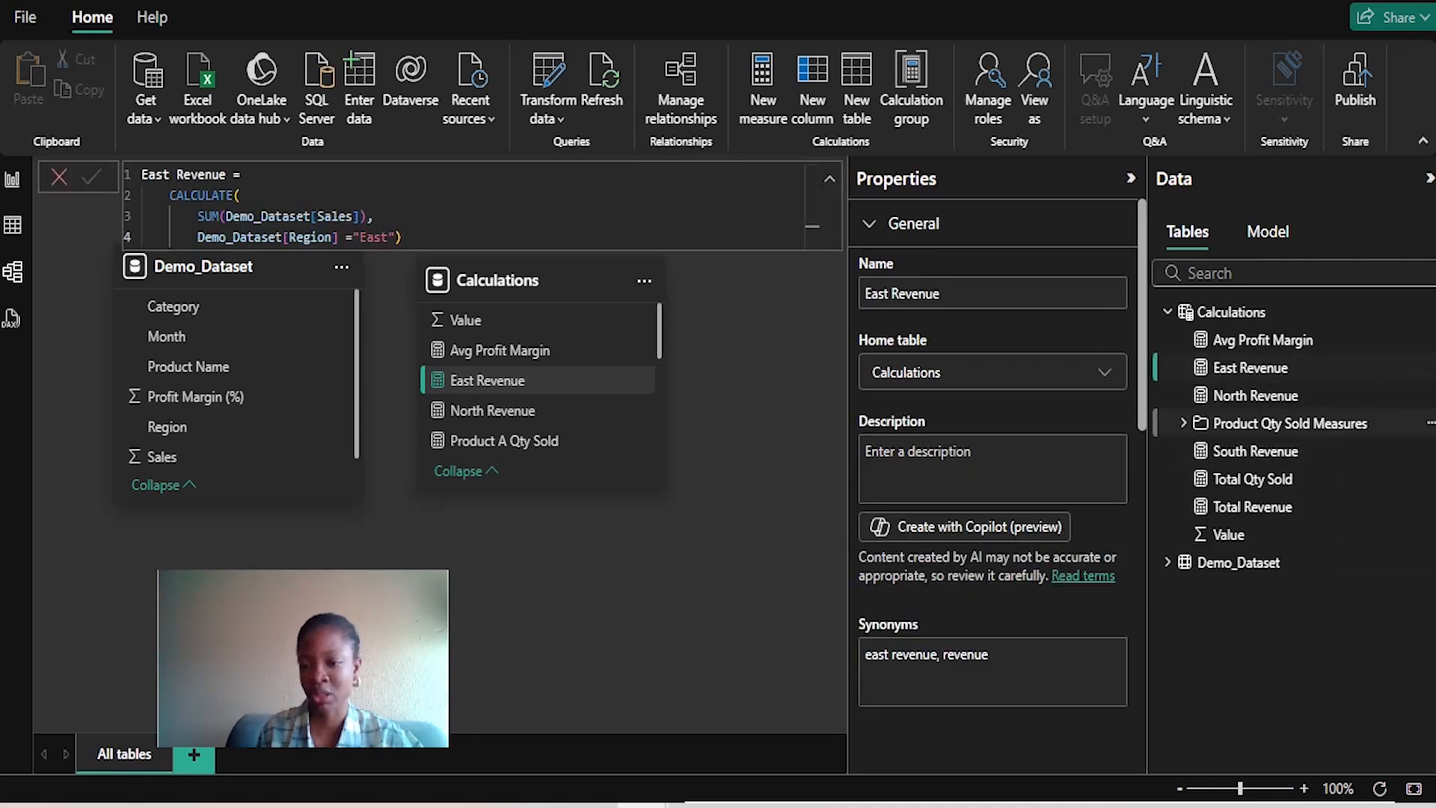
{"action": "right_click", "coordinate": [1199, 421]}
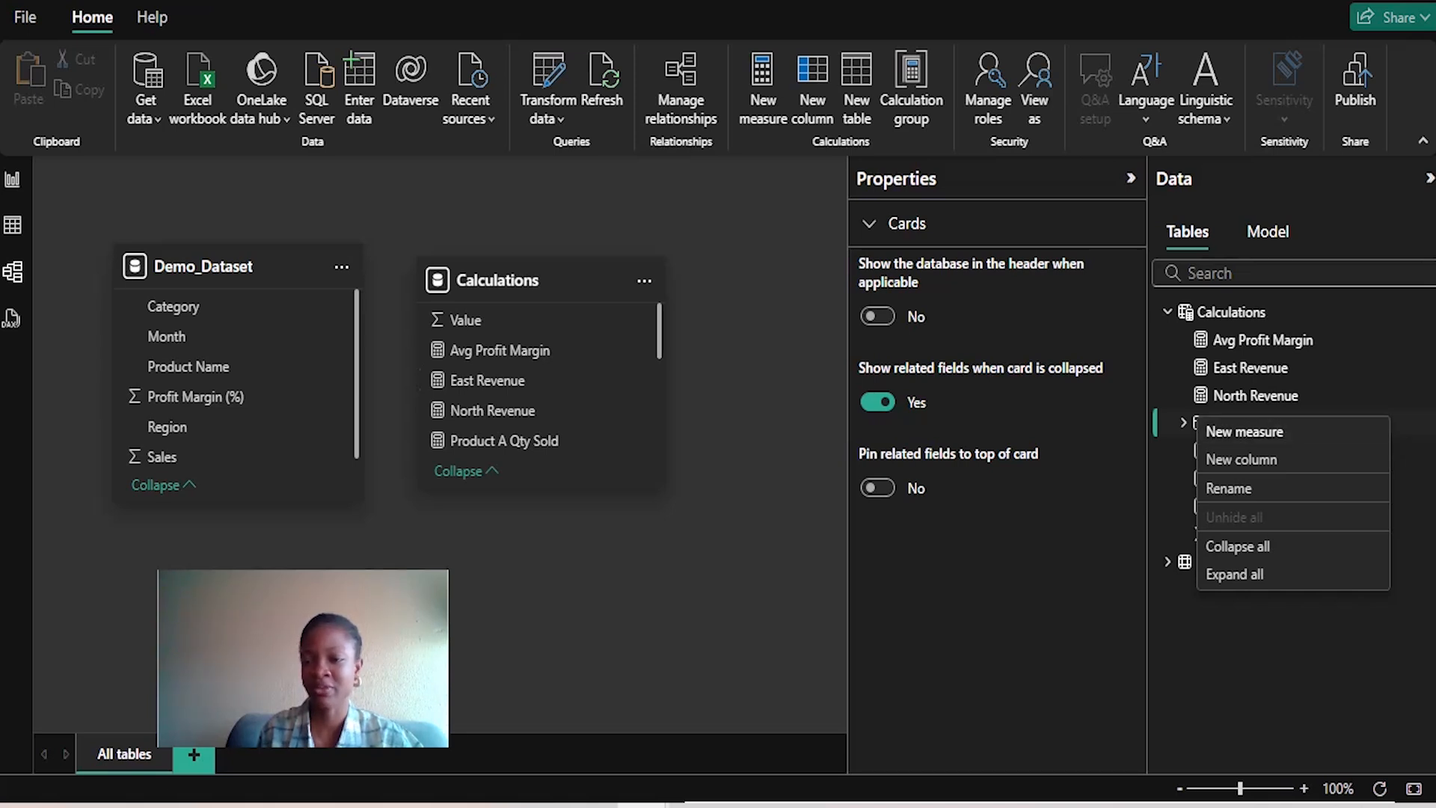
{"action": "left_click", "coordinate": [1234, 575]}
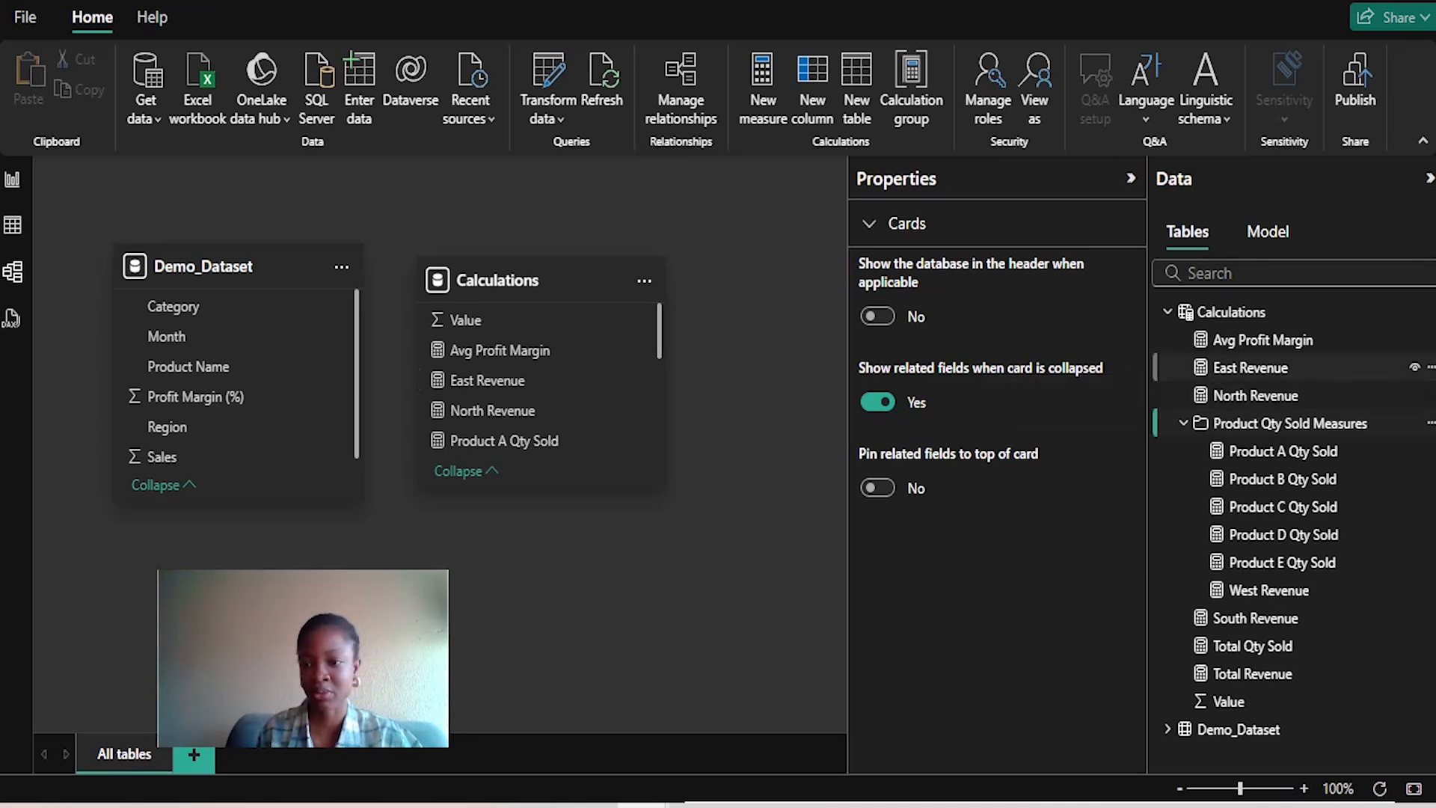
{"action": "left_click_drag", "start_coordinate": [1251, 368], "coordinate": [1271, 424]}
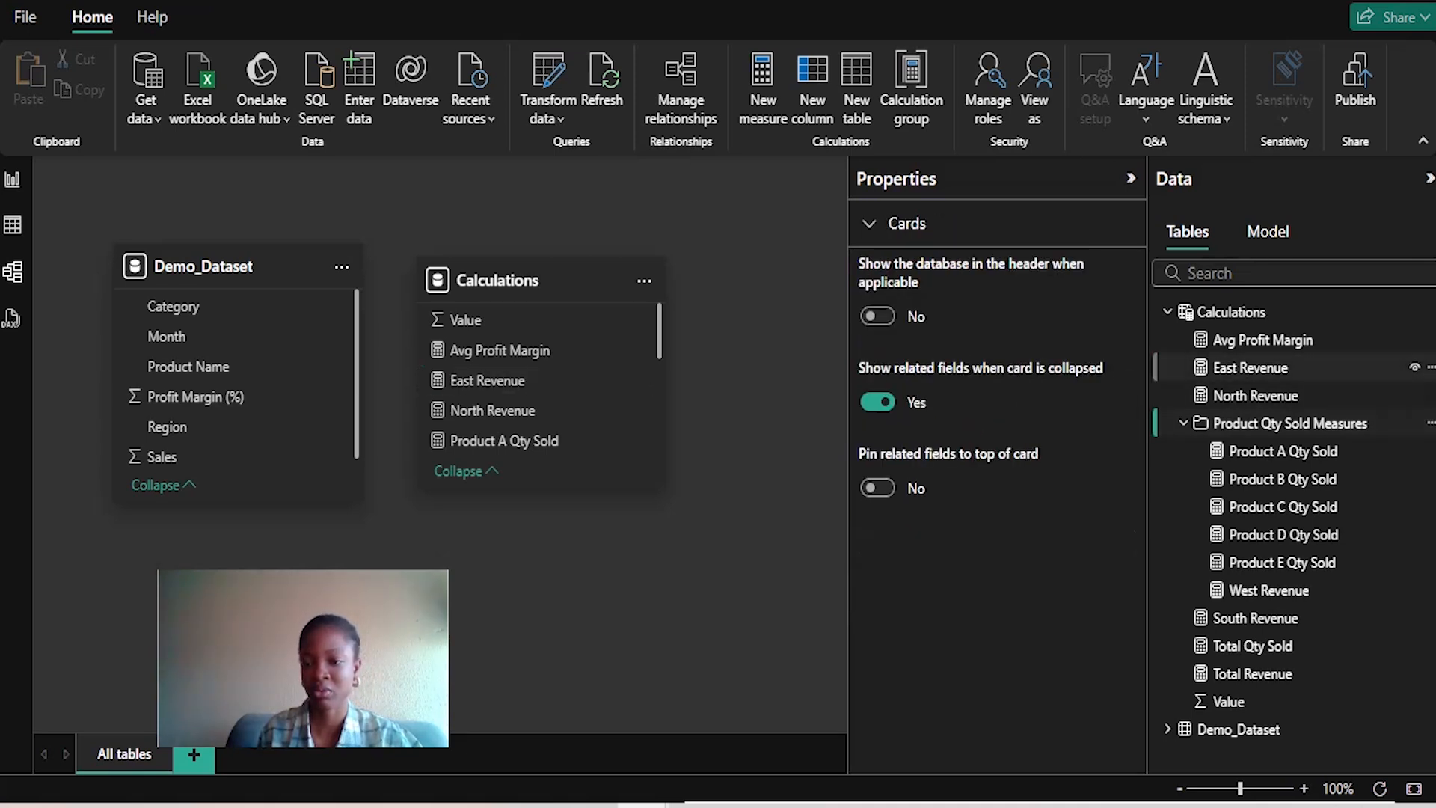
Step: Assign the East, North and South Revenue measures to a display folder named Revenue By Region Measures and collapse both measure folders
{"action": "left_click", "coordinate": [1251, 367]}
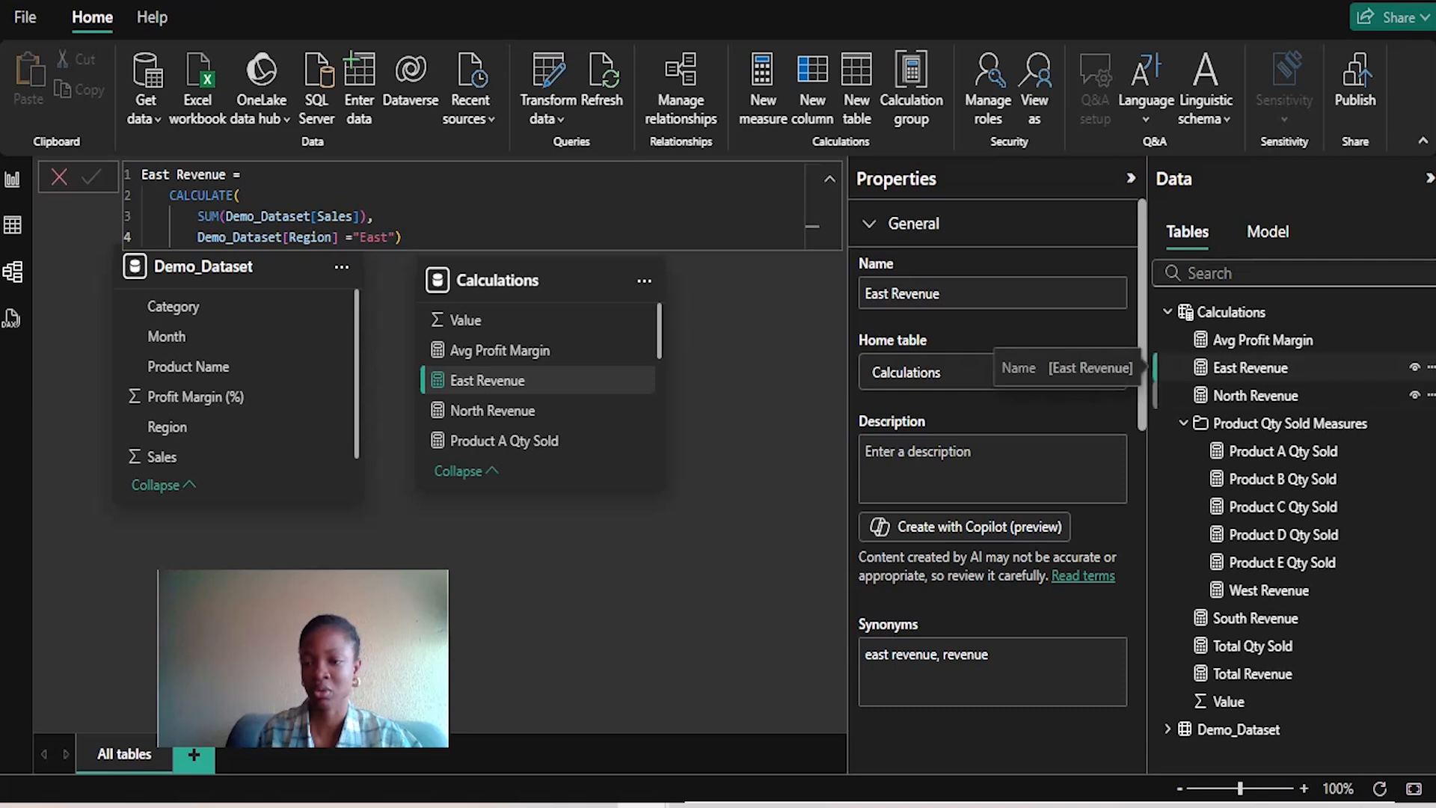
{"action": "left_click", "coordinate": [1255, 395], "text": "ctrl"}
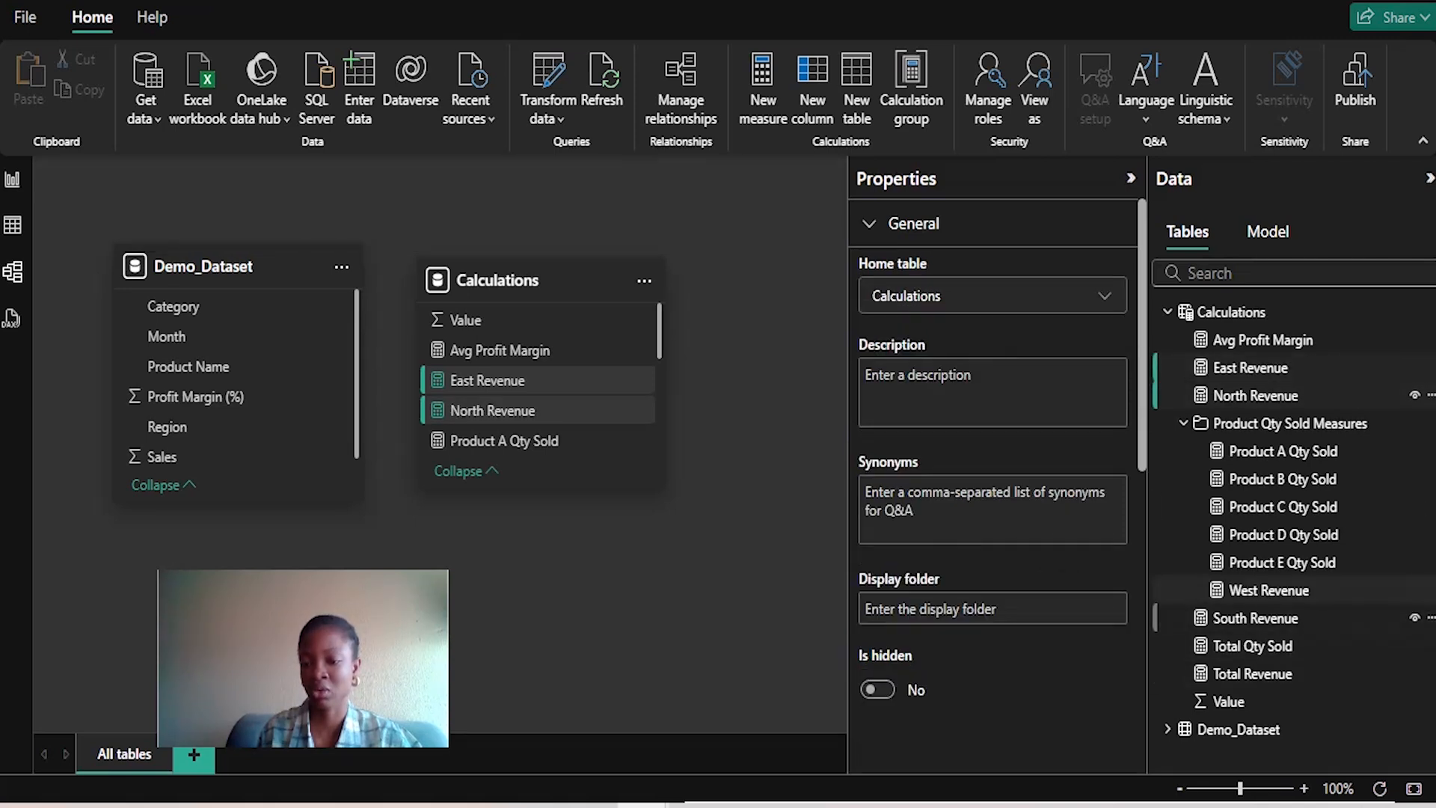
{"action": "left_click", "coordinate": [1256, 619], "text": "ctrl"}
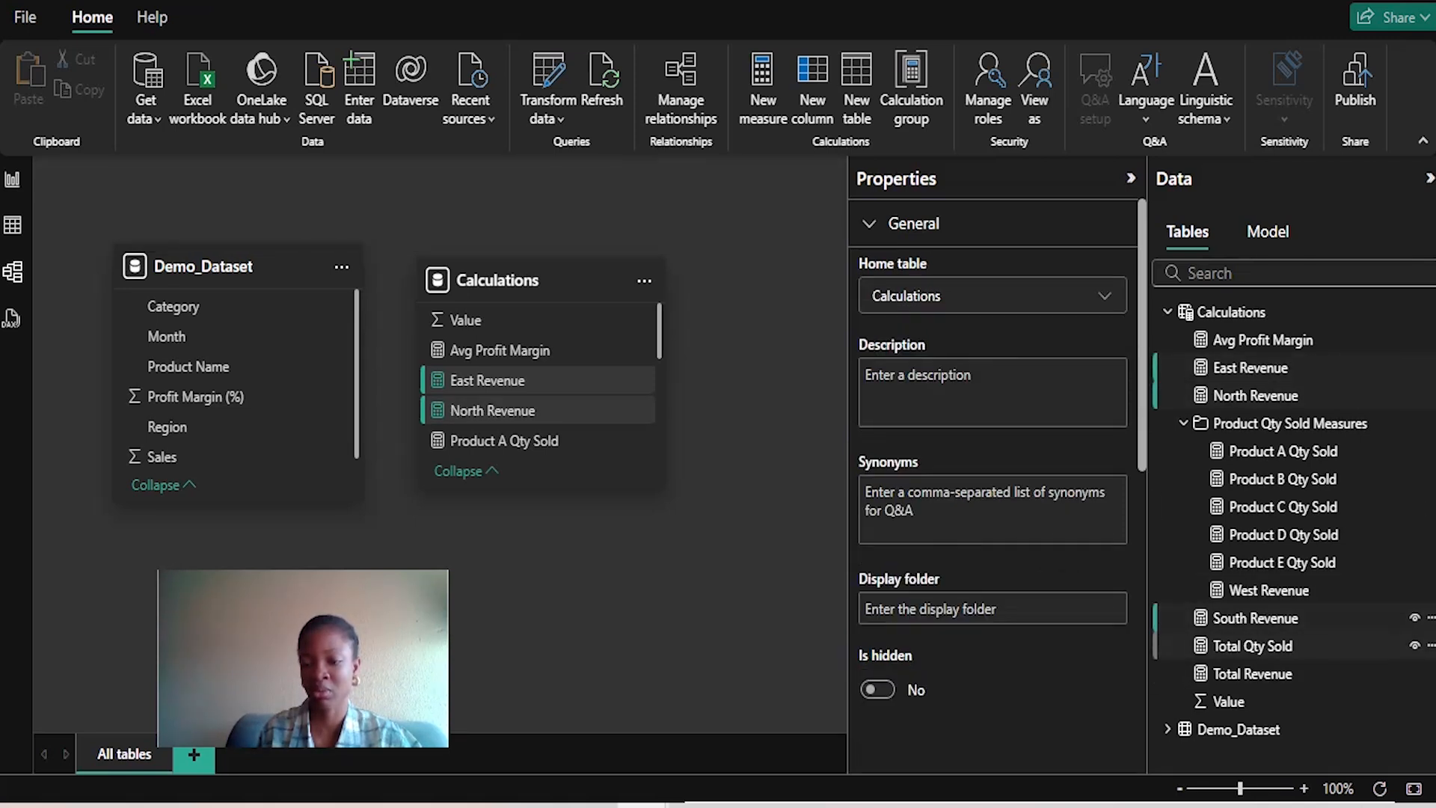
{"action": "left_click", "coordinate": [992, 609]}
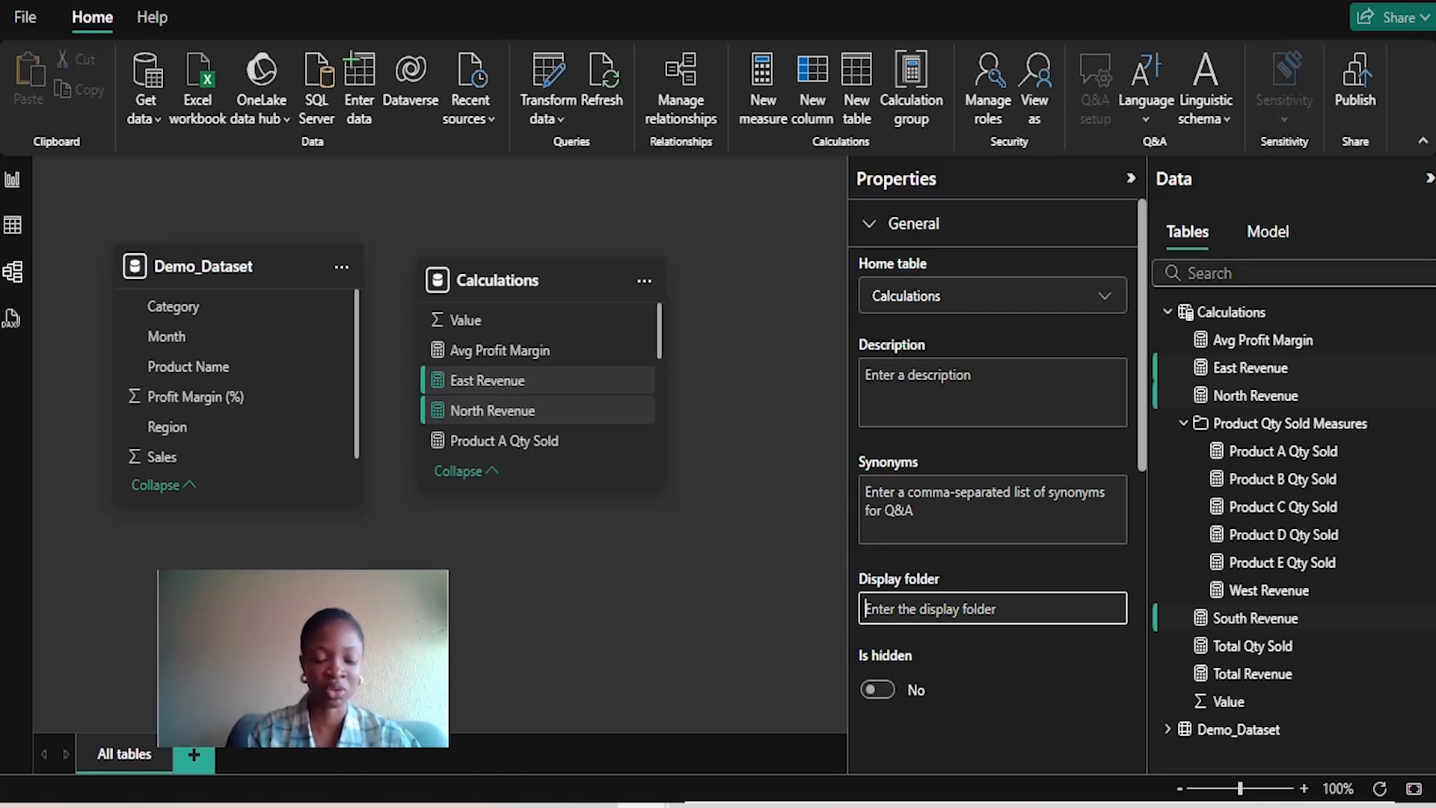
{"action": "type", "text": "Rev"}
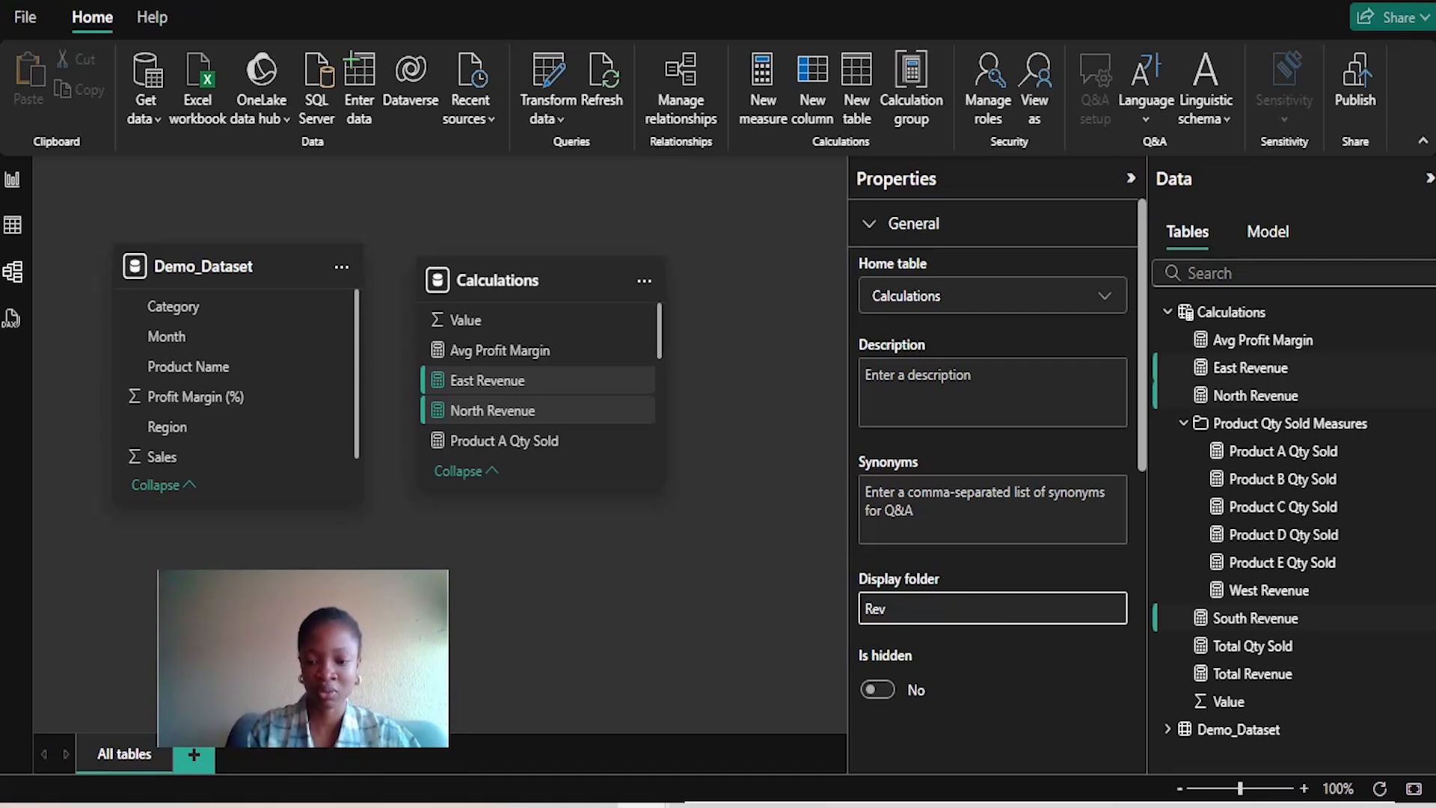
{"action": "type", "text": "n"}
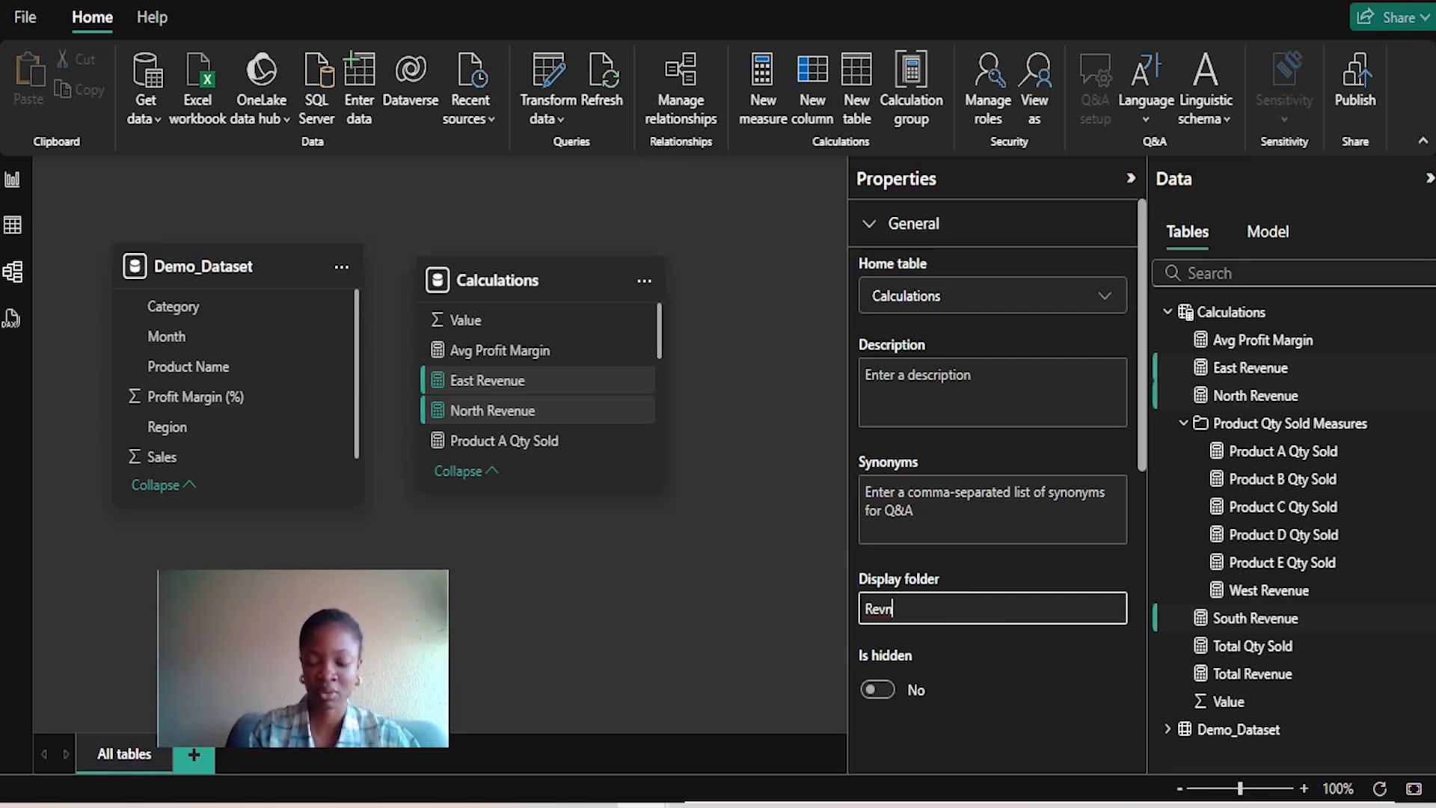
{"action": "key", "text": "BackSpace"}
{"action": "type", "text": "enue B"}
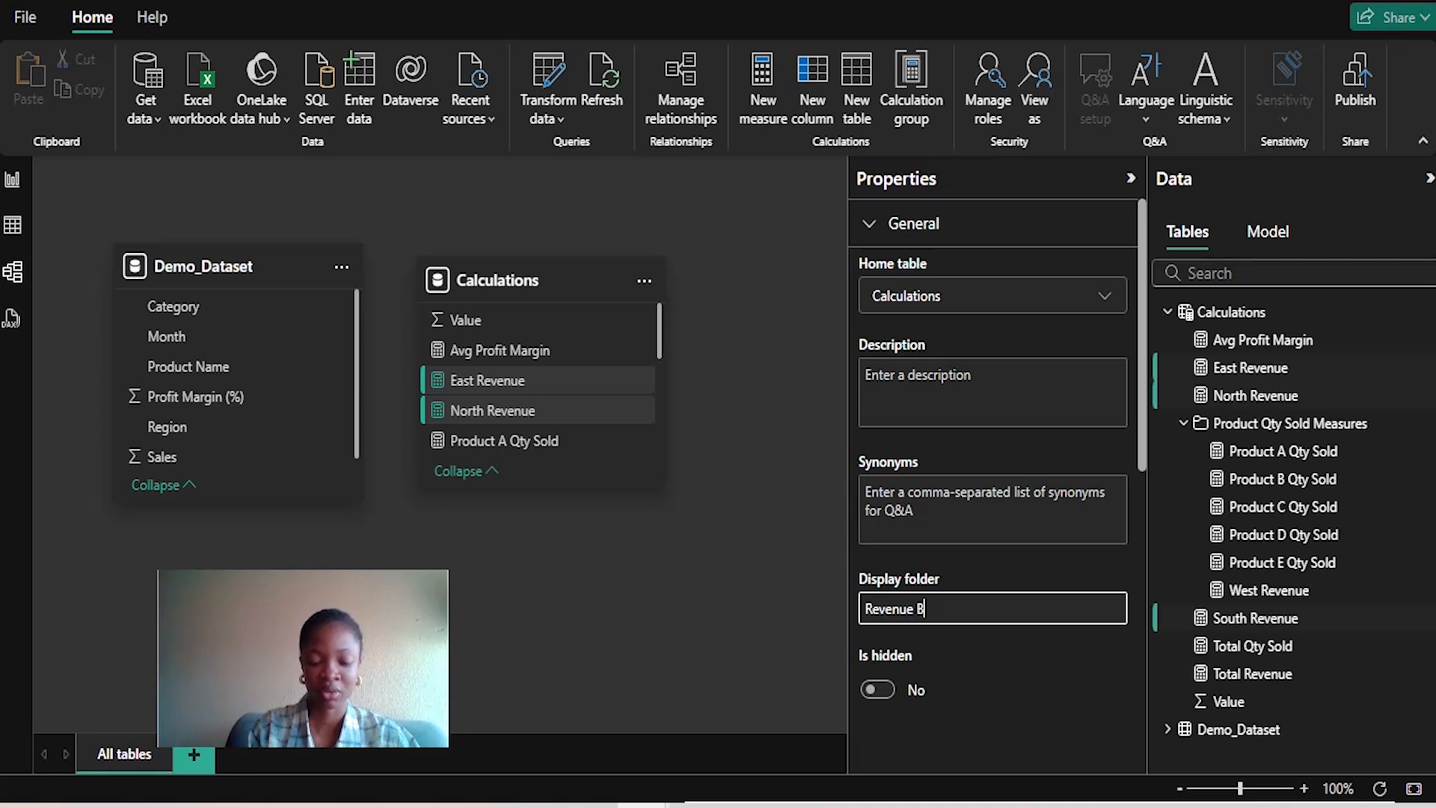
{"action": "type", "text": "y Regio"}
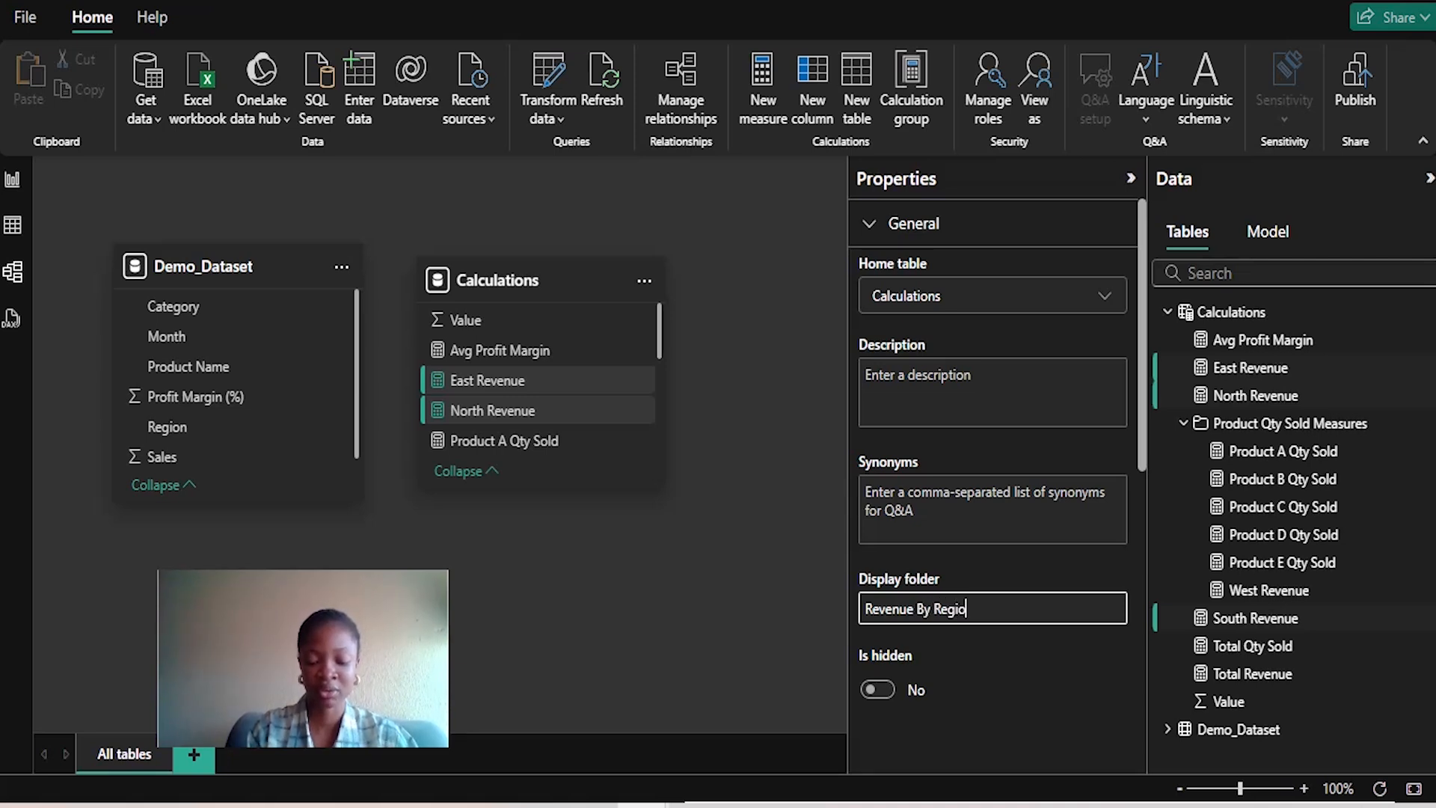
{"action": "type", "text": "n Measure"}
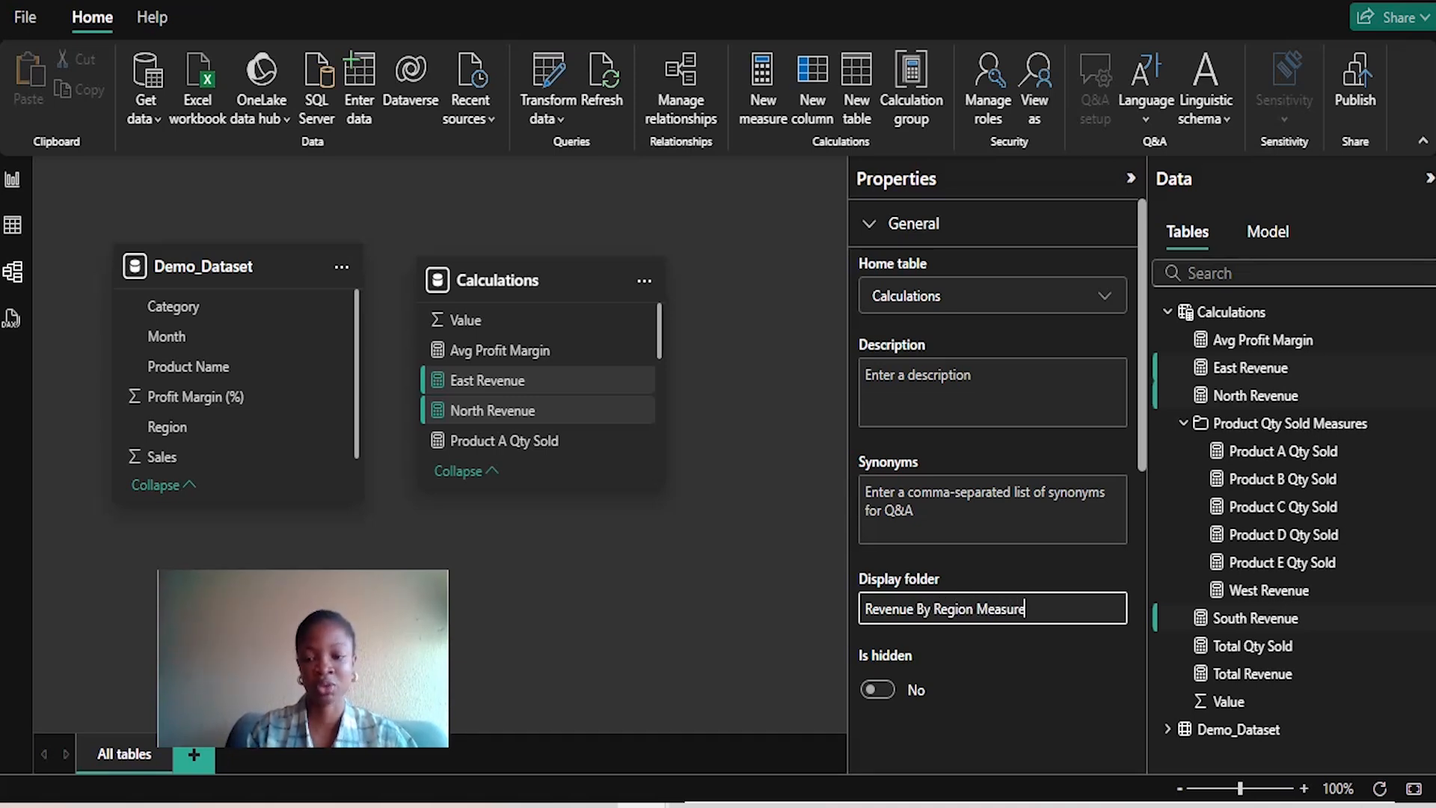
{"action": "type", "text": "s"}
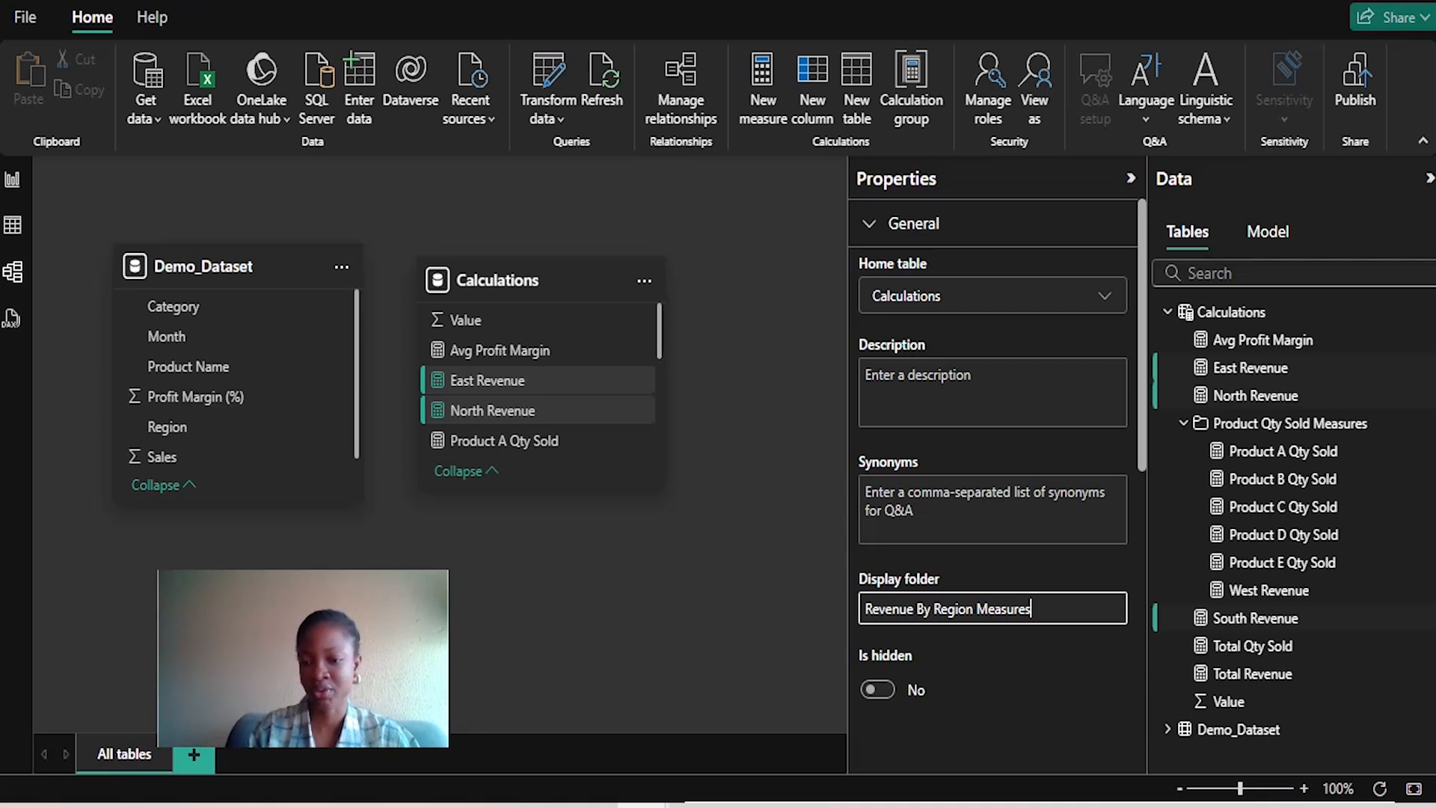
{"action": "key", "text": "Return"}
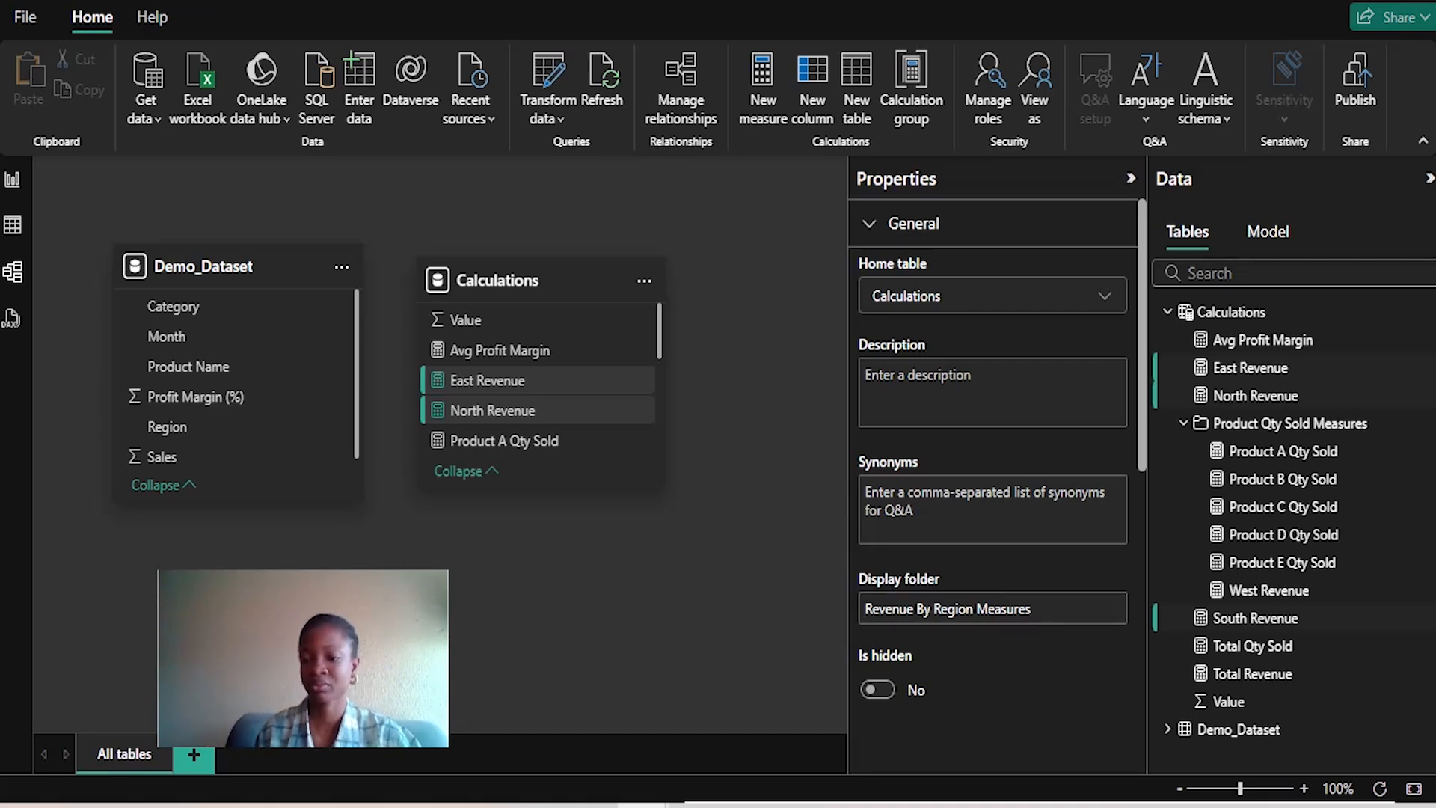
{"action": "left_click", "coordinate": [1184, 562]}
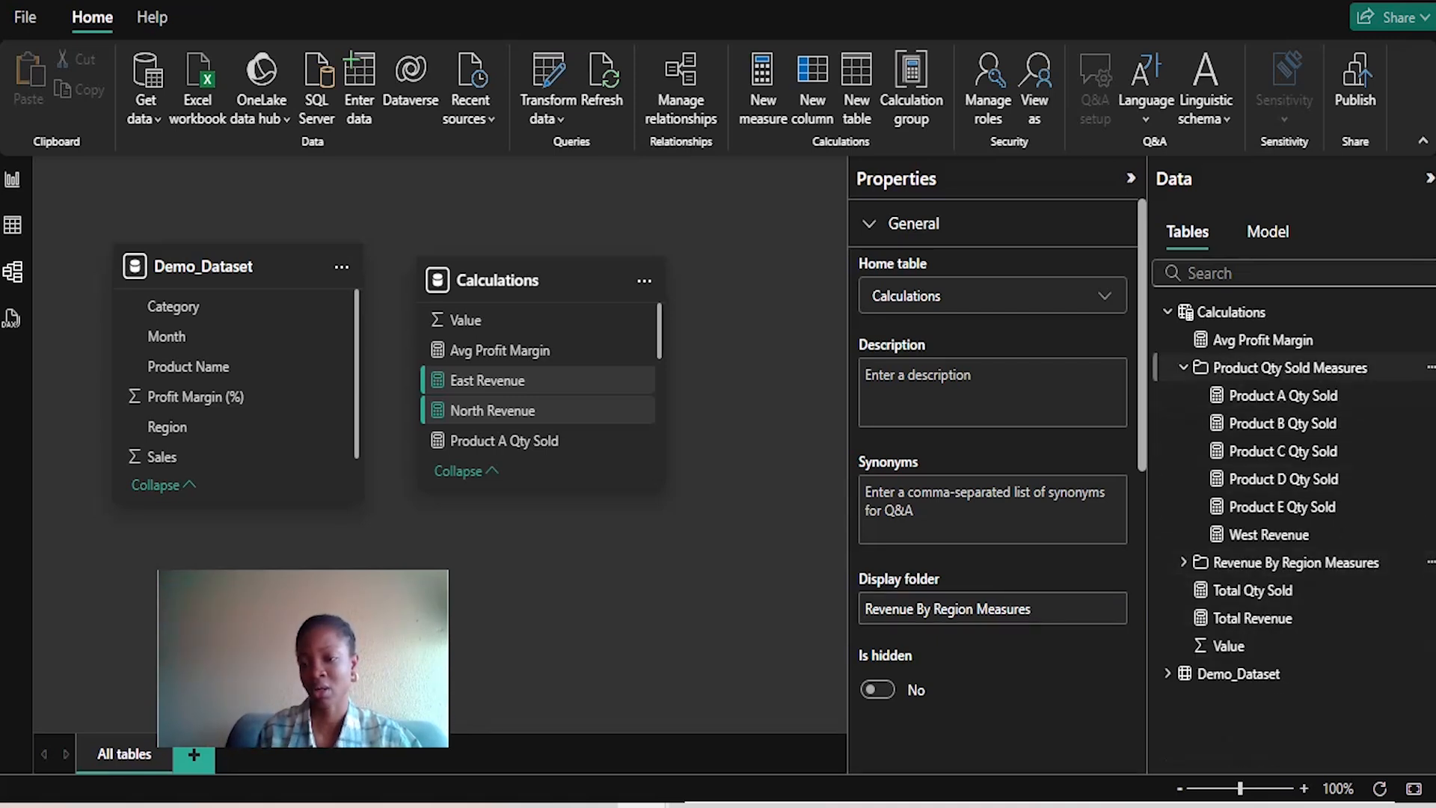
{"action": "left_click", "coordinate": [1184, 368]}
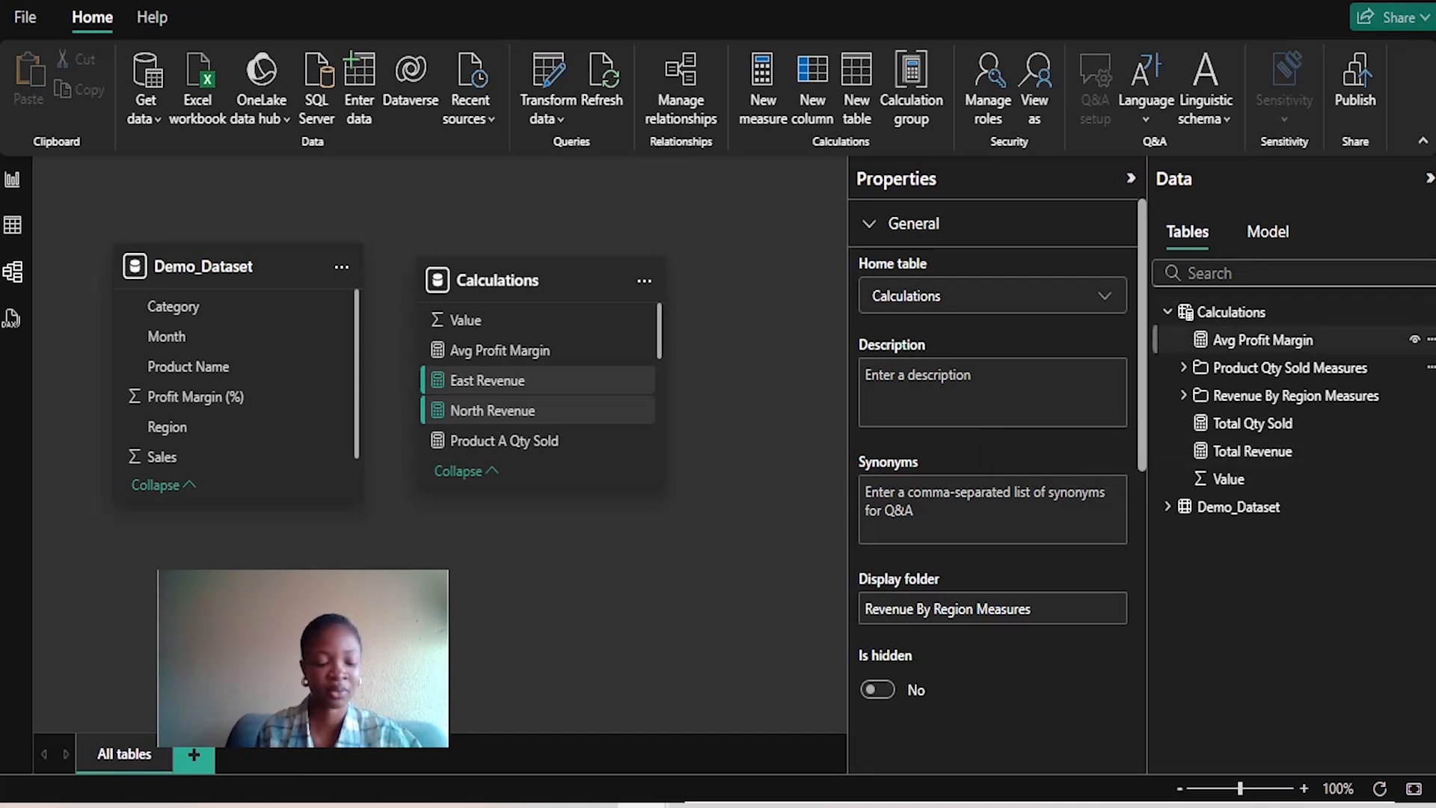
{"action": "left_click", "coordinate": [1265, 340], "text": "ctrl"}
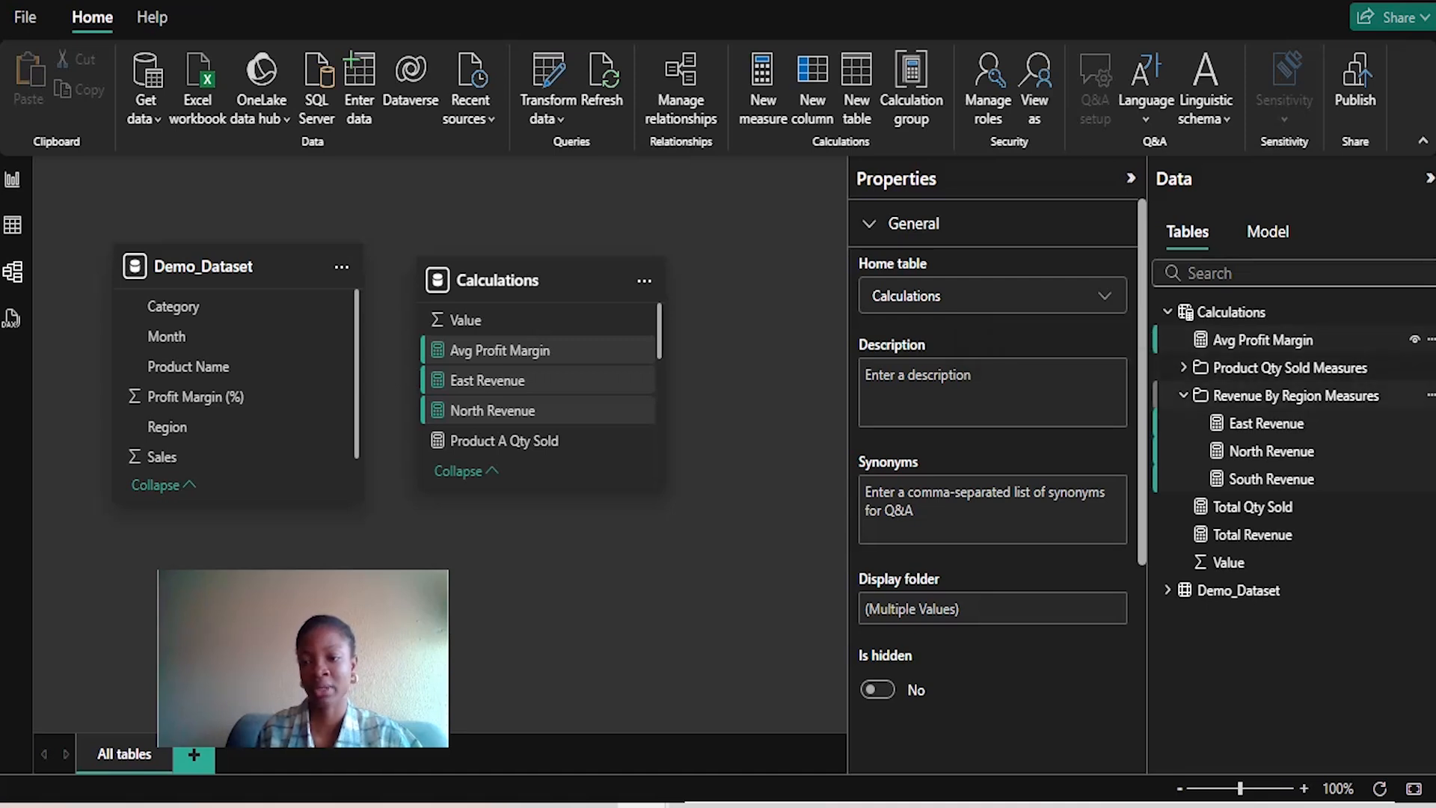
{"action": "left_click", "coordinate": [1264, 339]}
{"action": "left_click", "coordinate": [1264, 340]}
{"action": "left_click", "coordinate": [1265, 339]}
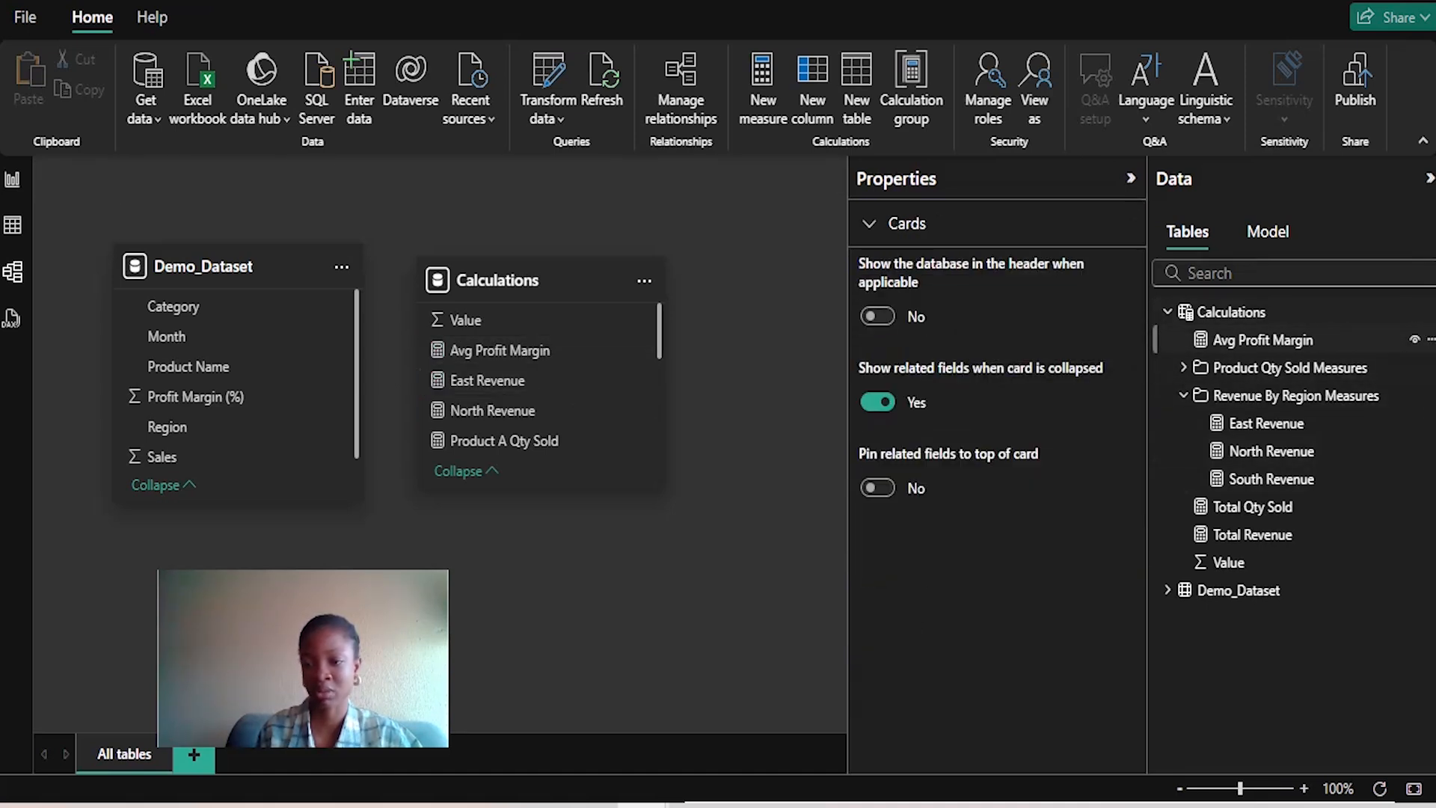
Step: Select the Avg Profit Margin, Total Qty Sold and Total Revenue measures and enter "Main Metrics Measures" as their display folder
{"action": "left_click", "coordinate": [1265, 340]}
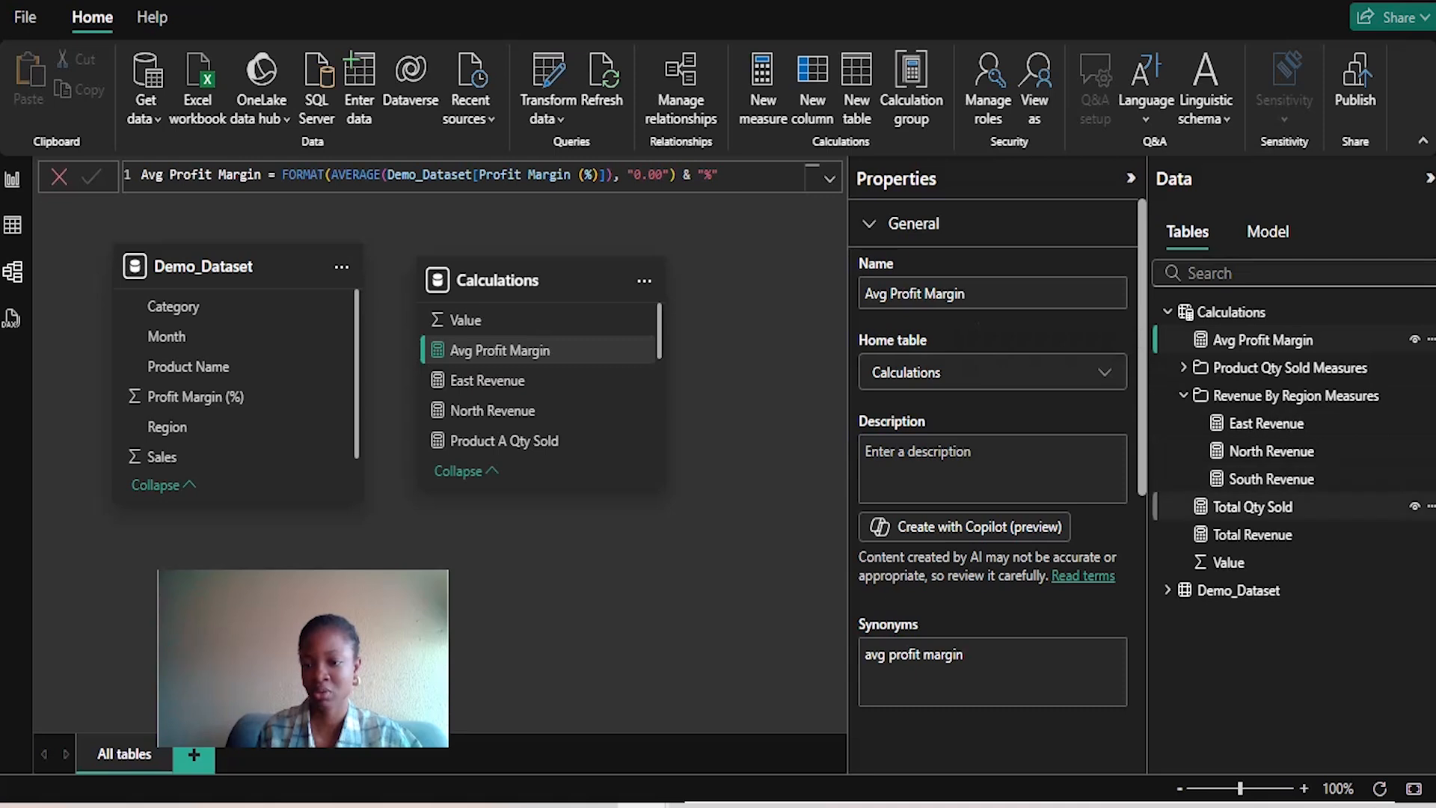
{"action": "left_click", "coordinate": [1253, 506], "text": "ctrl"}
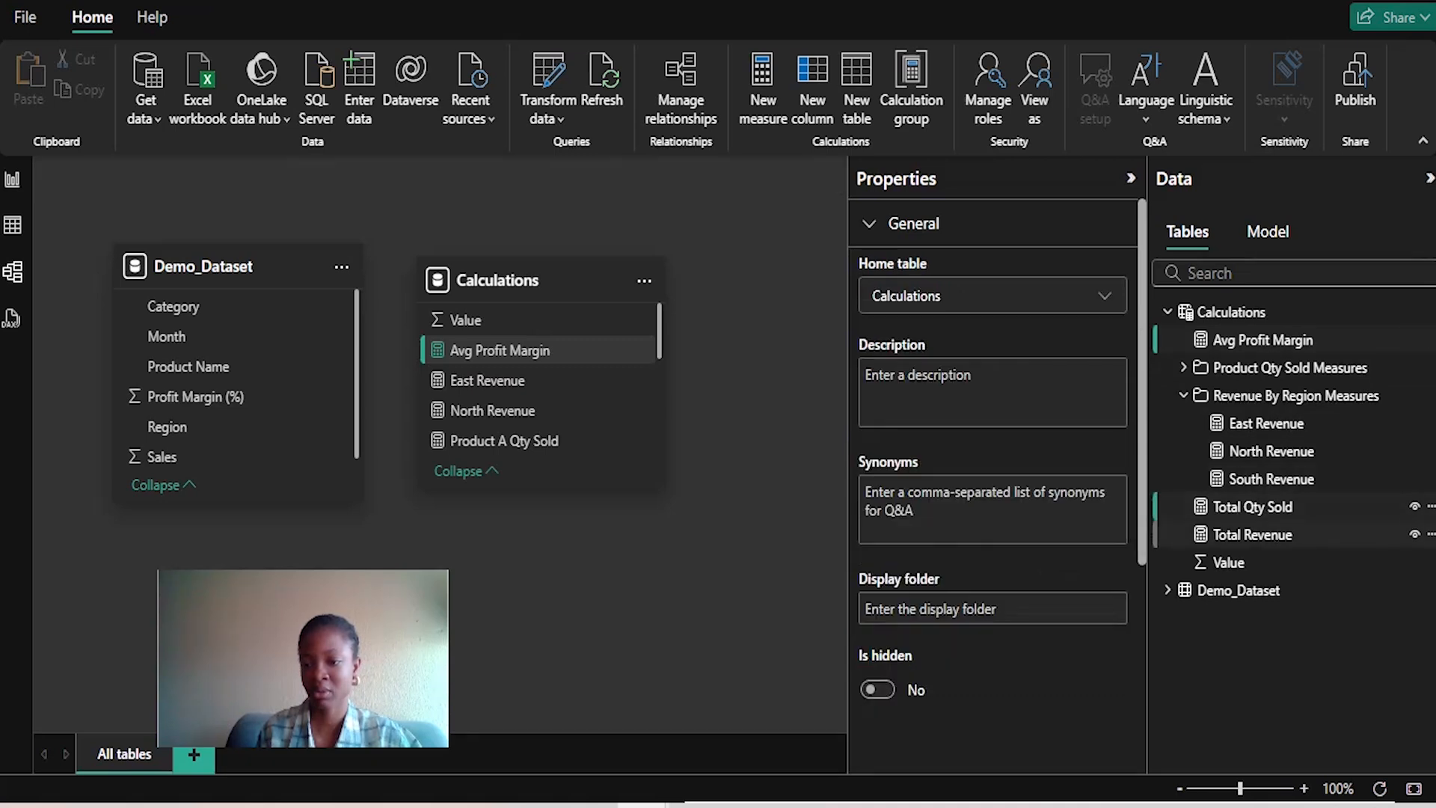
{"action": "left_click", "coordinate": [1253, 535], "text": "ctrl"}
{"action": "left_click", "coordinate": [992, 609]}
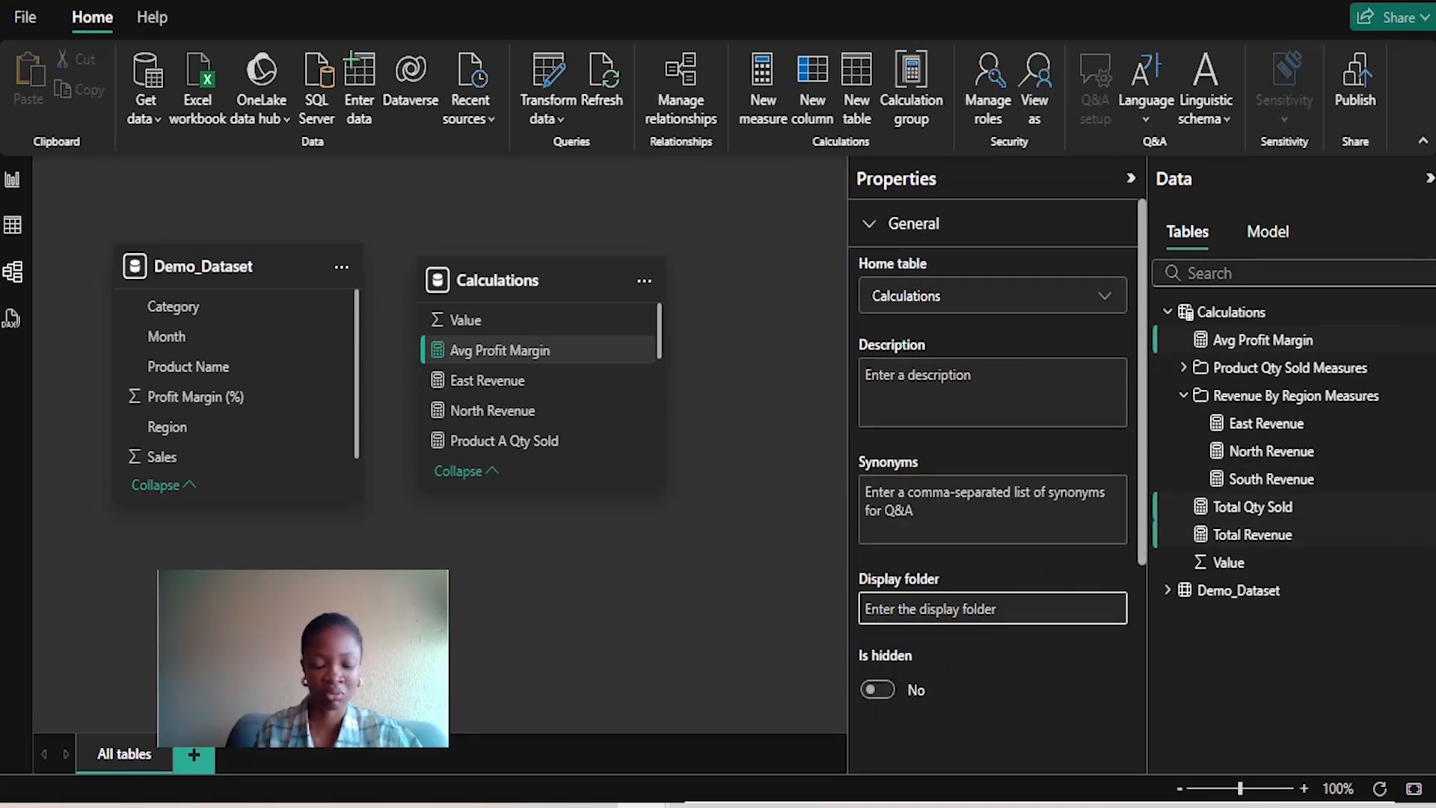
{"action": "type", "text": "Main M"}
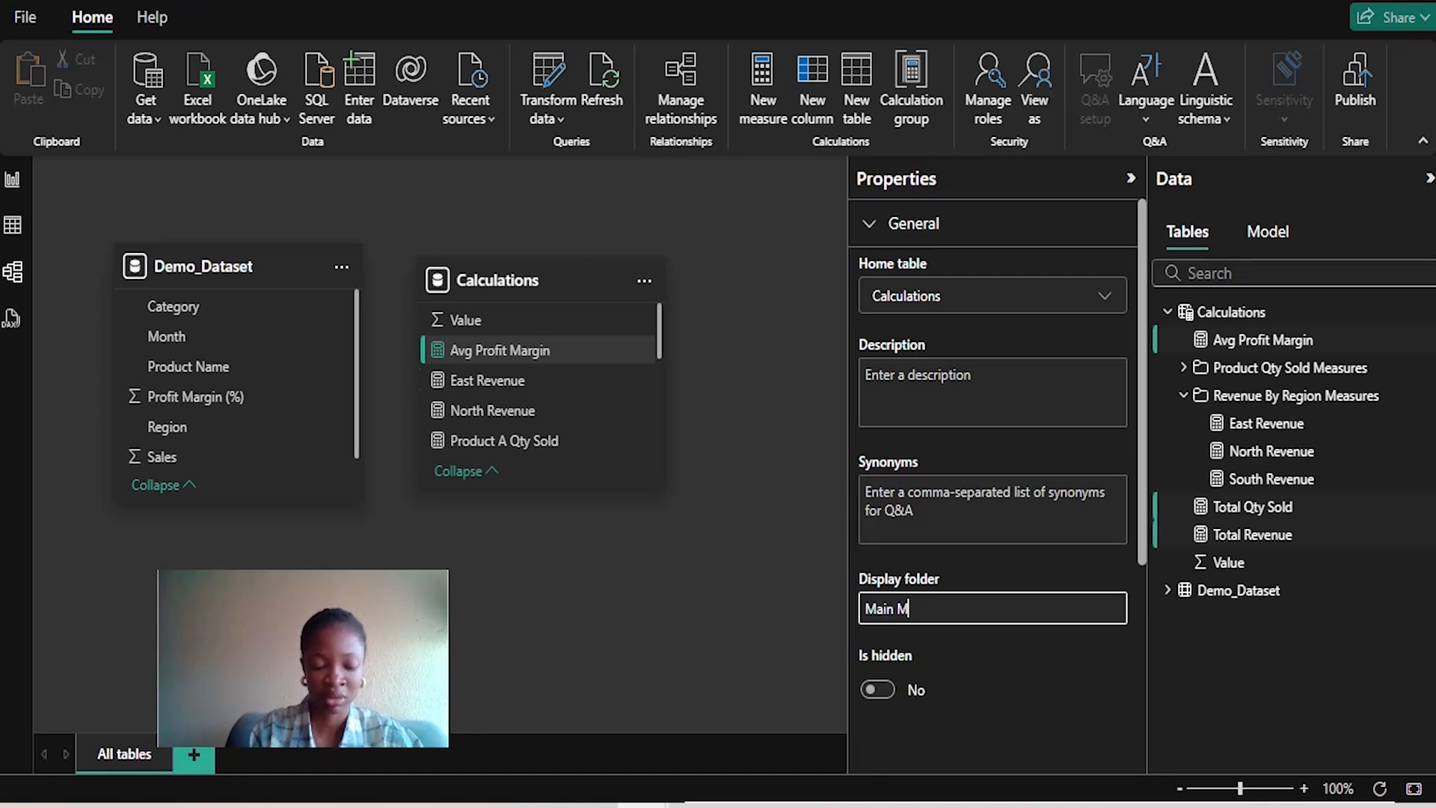
{"action": "type", "text": "etric"}
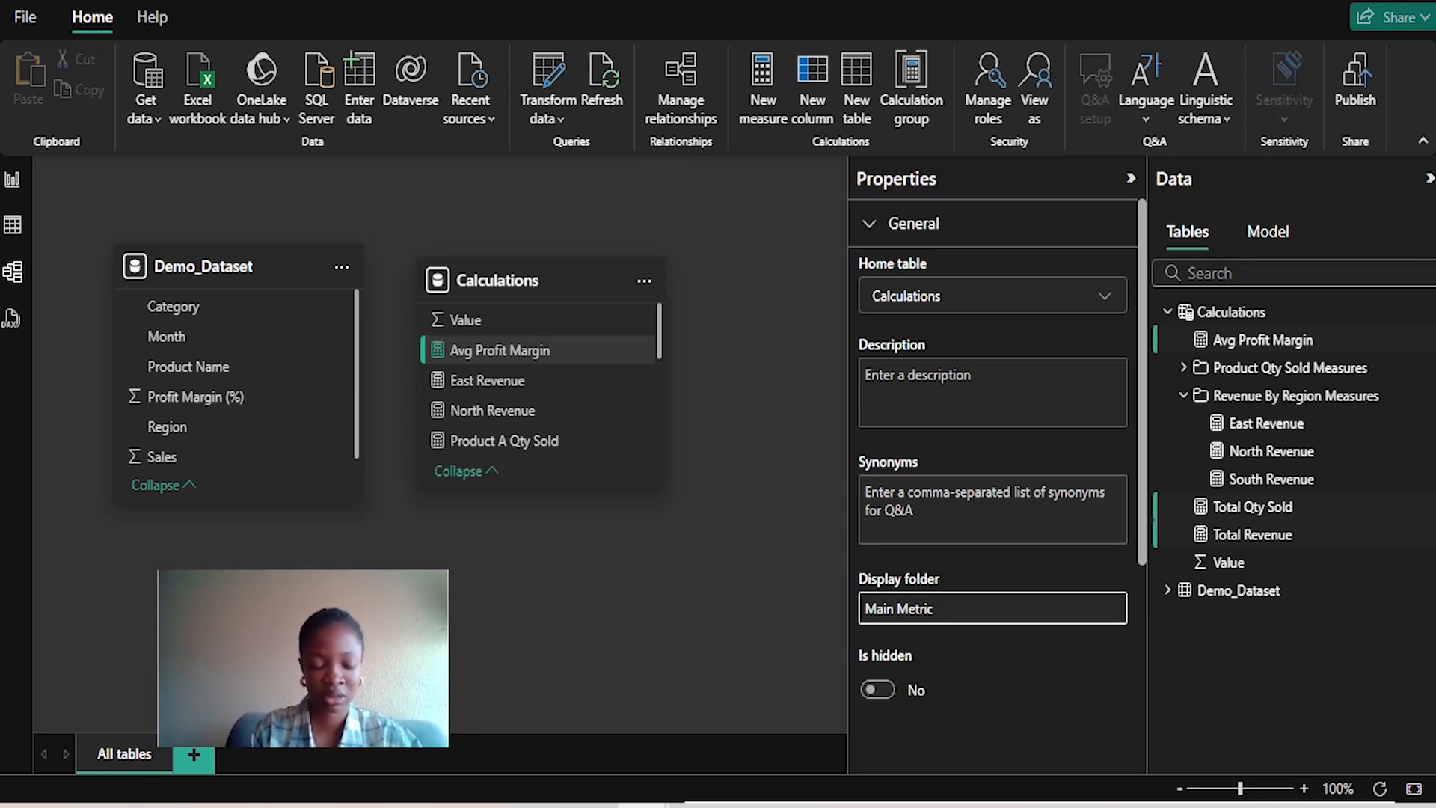
{"action": "type", "text": "s Measur"}
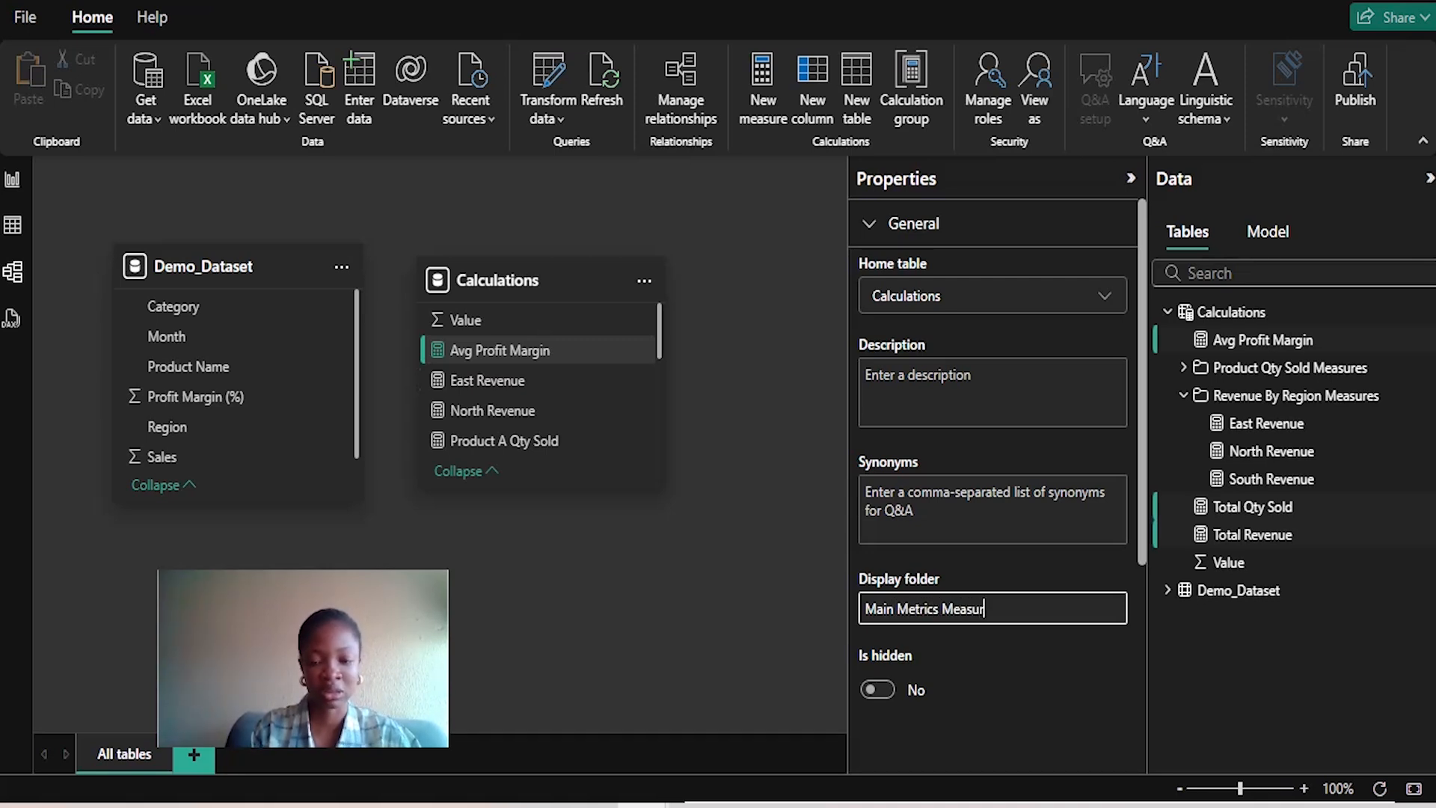
{"action": "type", "text": "es"}
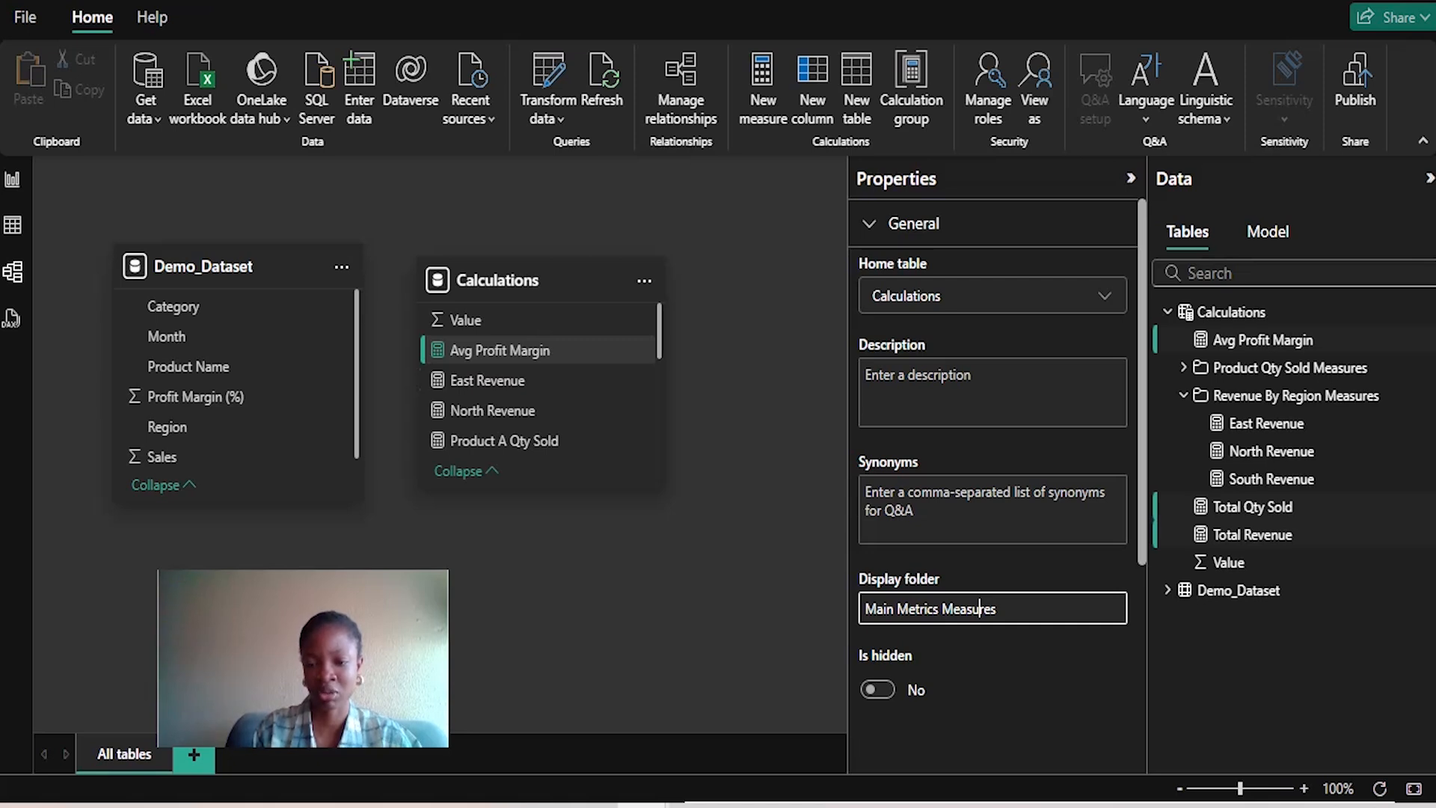
Step: Shorten the display folder name to Main Metric Measures and apply it to the selected measures
{"action": "key", "text": "Left"}
{"action": "key", "text": "Left"}
{"action": "key", "text": "Left"}
{"action": "key", "text": "Left"}
{"action": "key", "text": "Left"}
{"action": "key", "text": "Left"}
{"action": "key", "text": "BackSpace"}
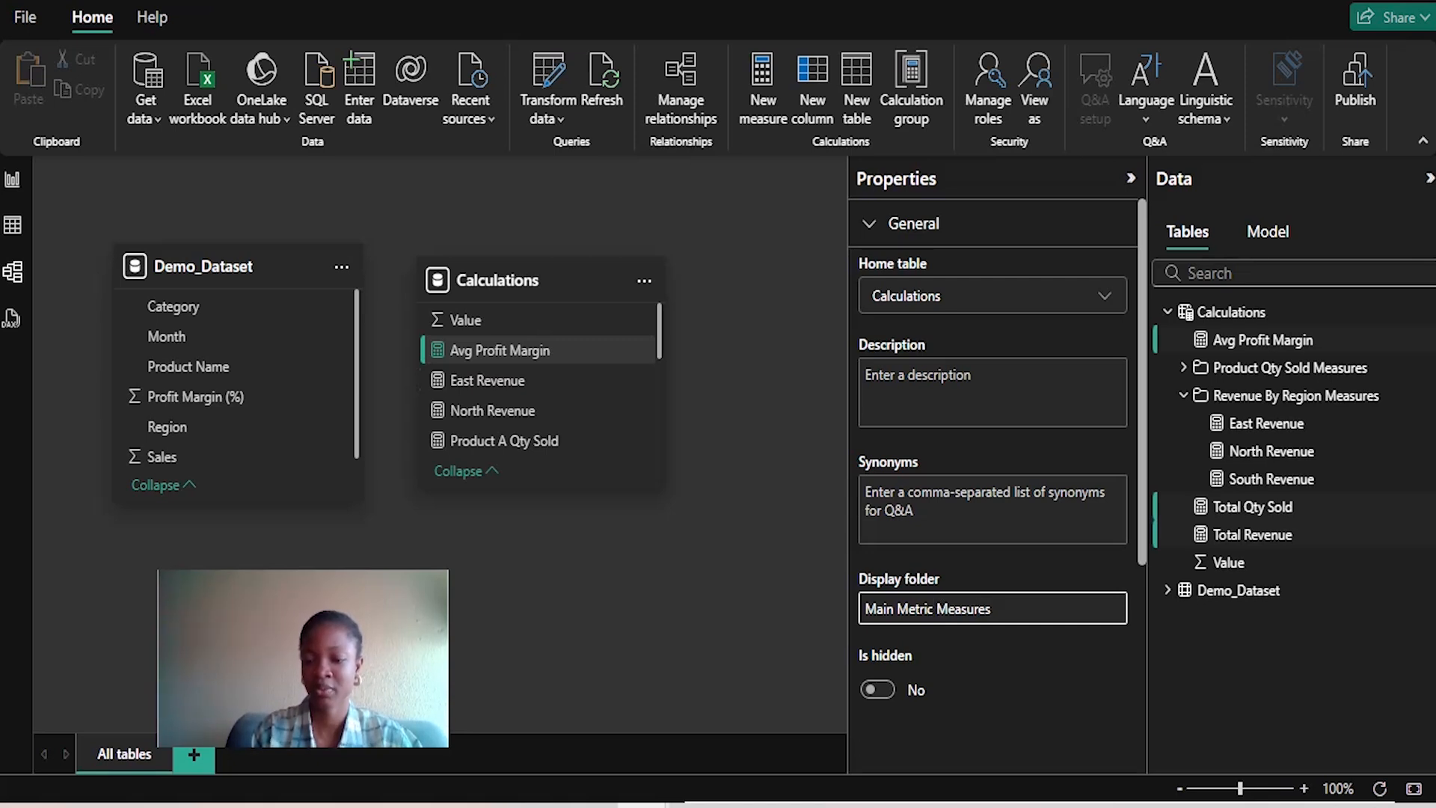
{"action": "key", "text": "Return"}
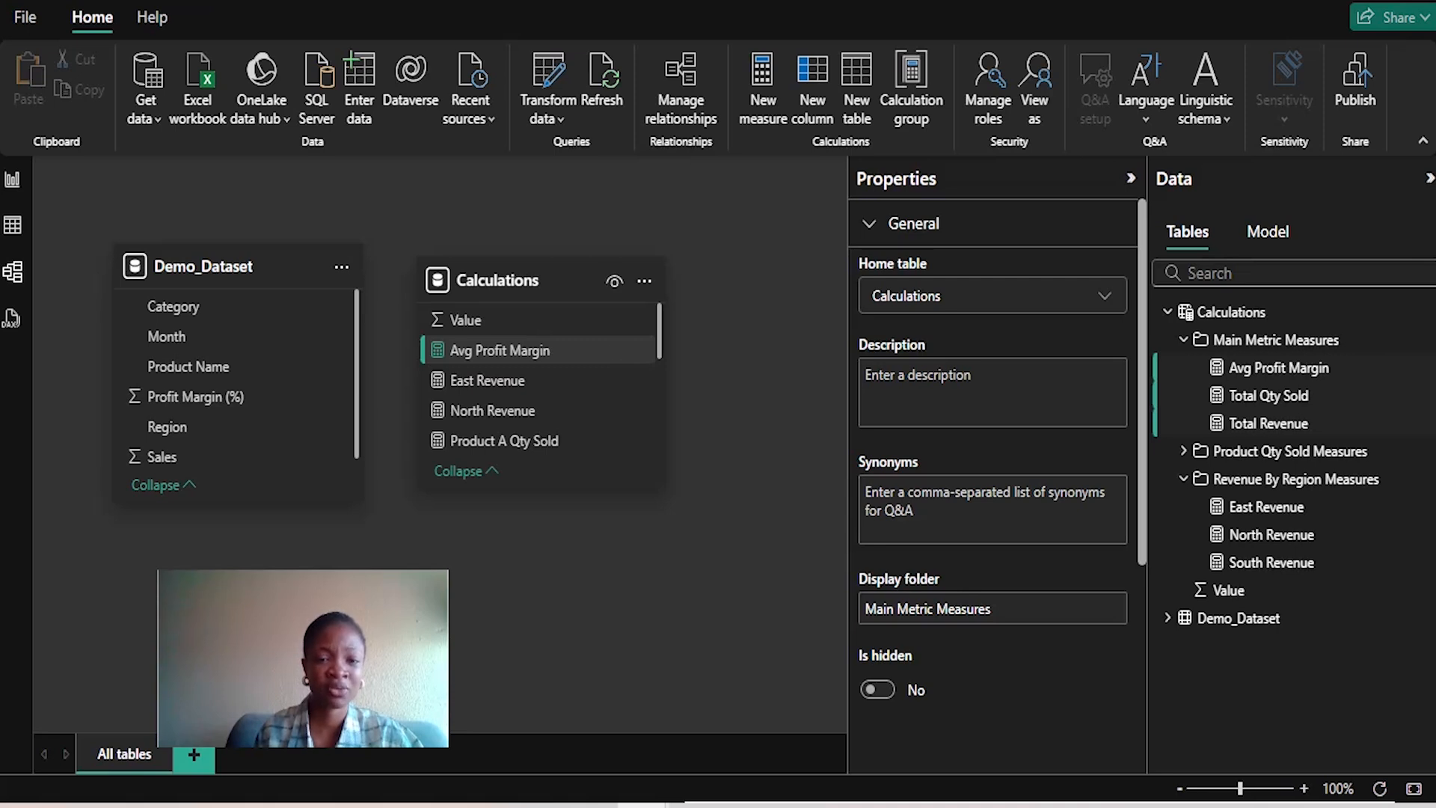
Step: Move the Calculations card slightly closer to the Demo_Dataset card, and collapse the Calculations table in Report view
{"action": "left_click_drag", "start_coordinate": [540, 280], "coordinate": [510, 280]}
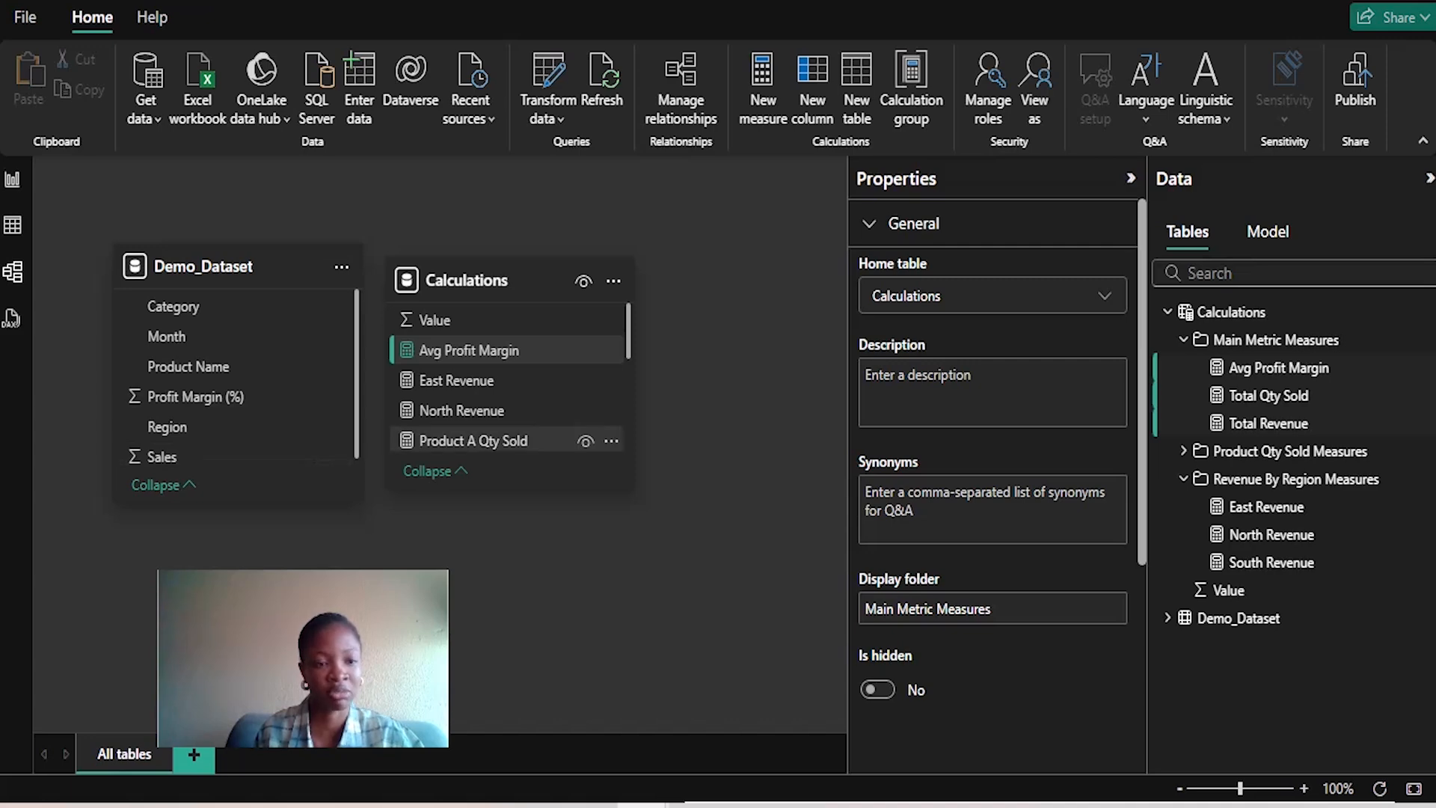
{"action": "left_click", "coordinate": [13, 179]}
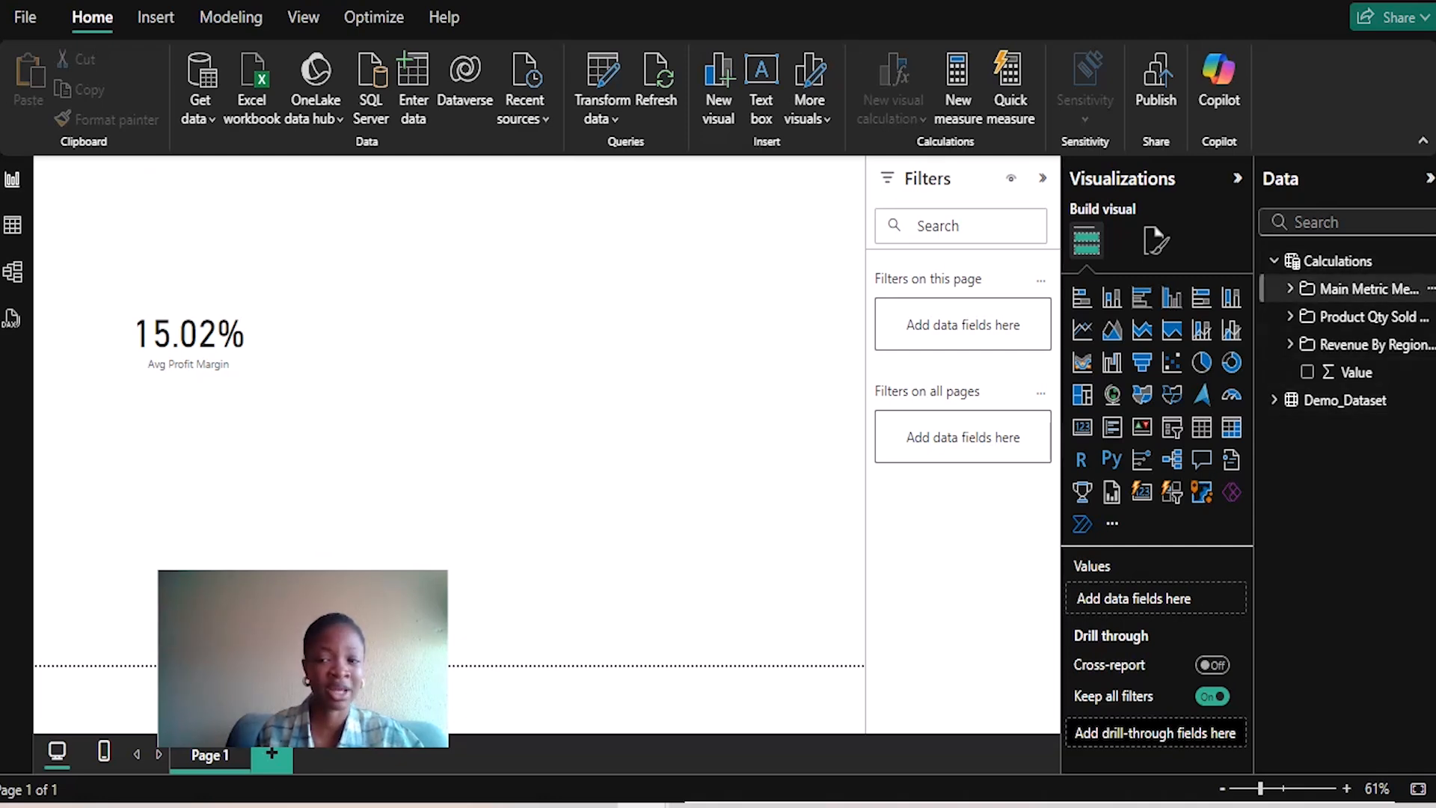
{"action": "left_click", "coordinate": [1275, 261]}
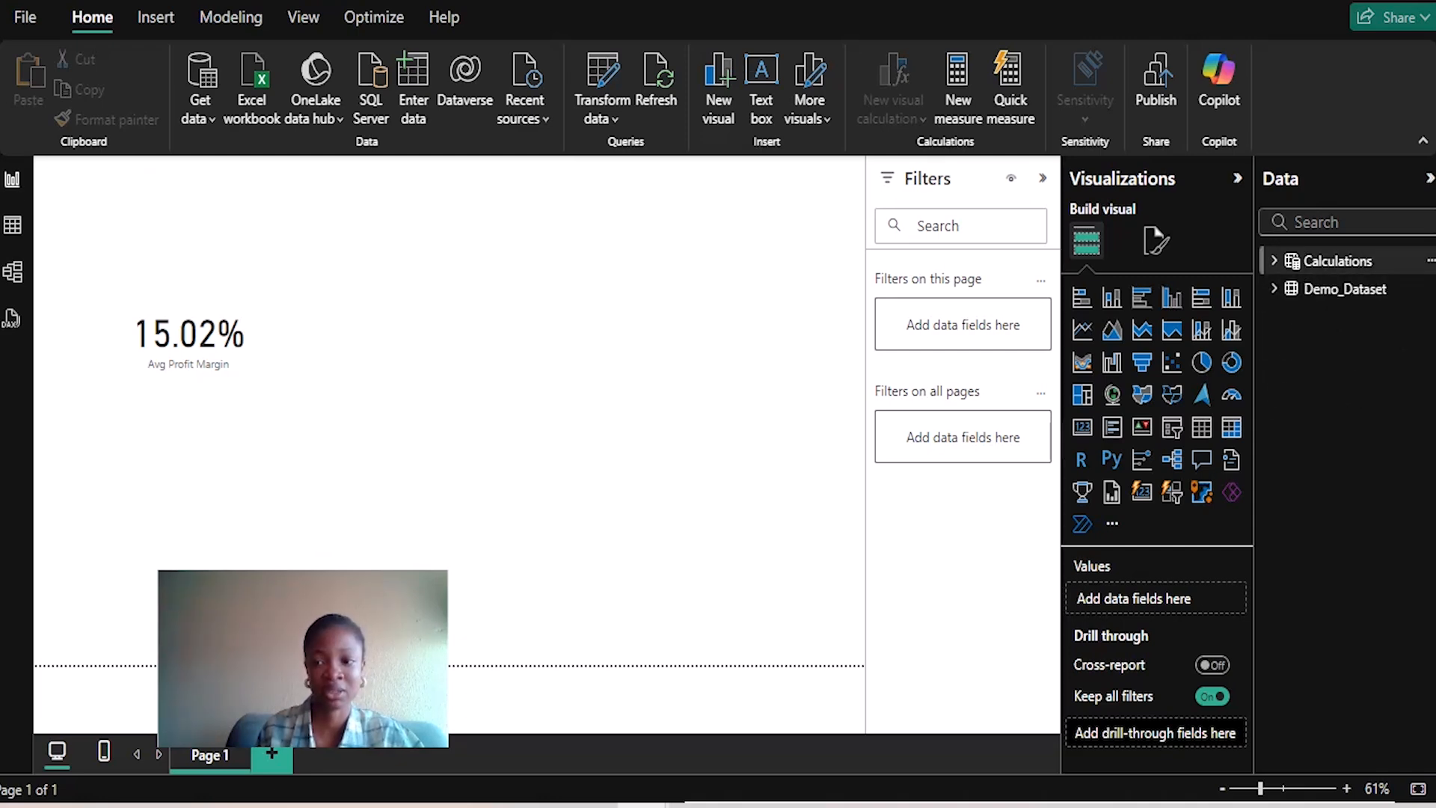
{"action": "left_click", "coordinate": [1338, 261]}
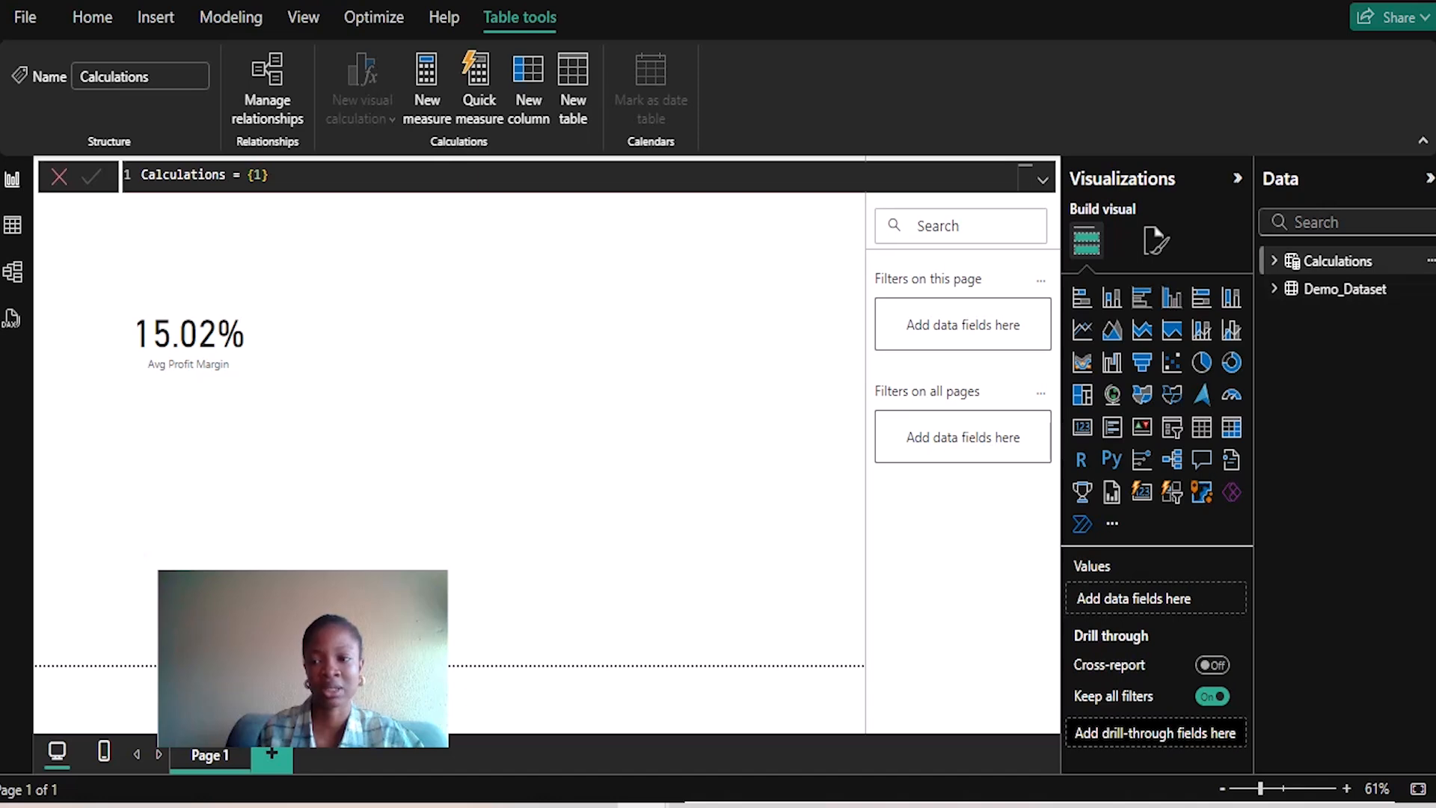
{"action": "left_click", "coordinate": [554, 419]}
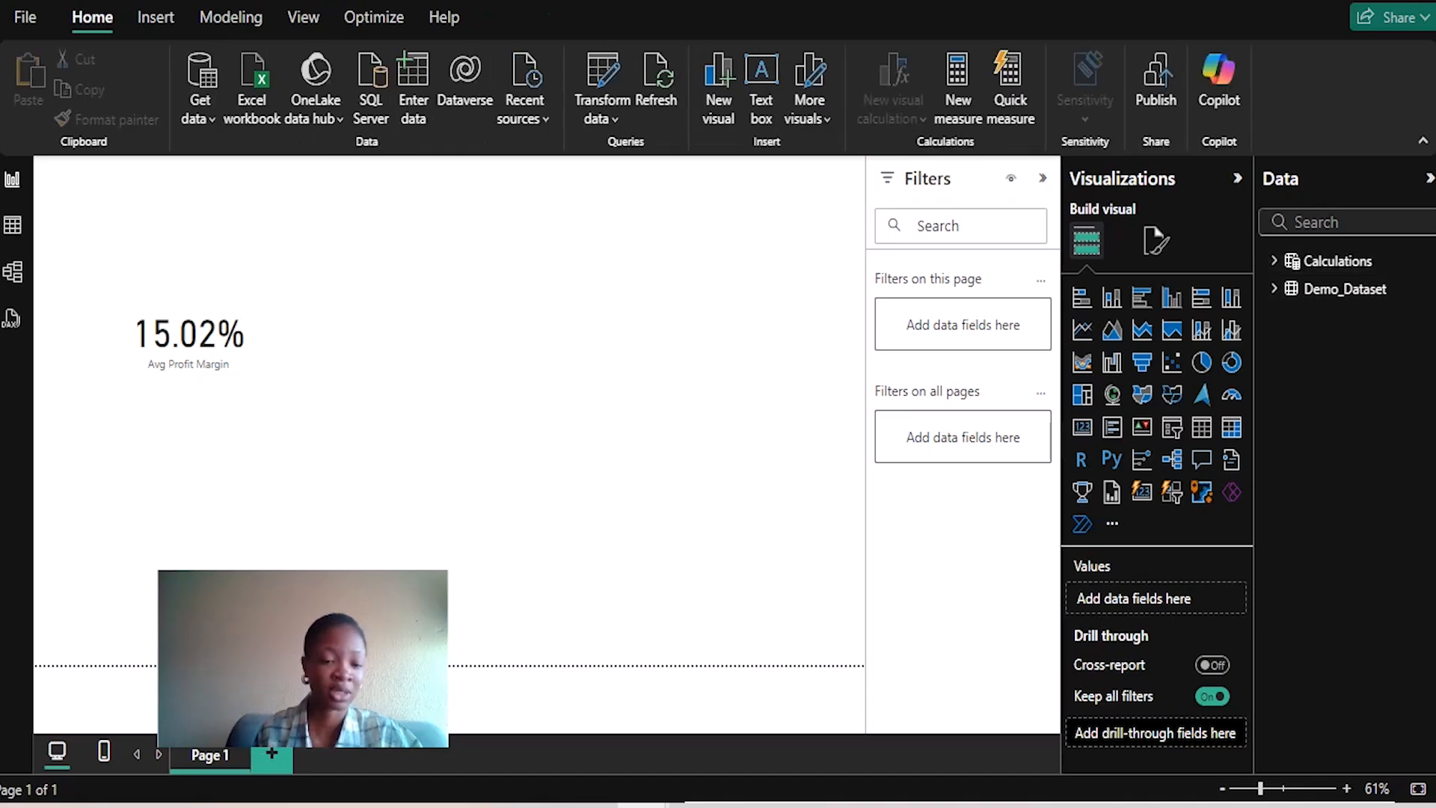